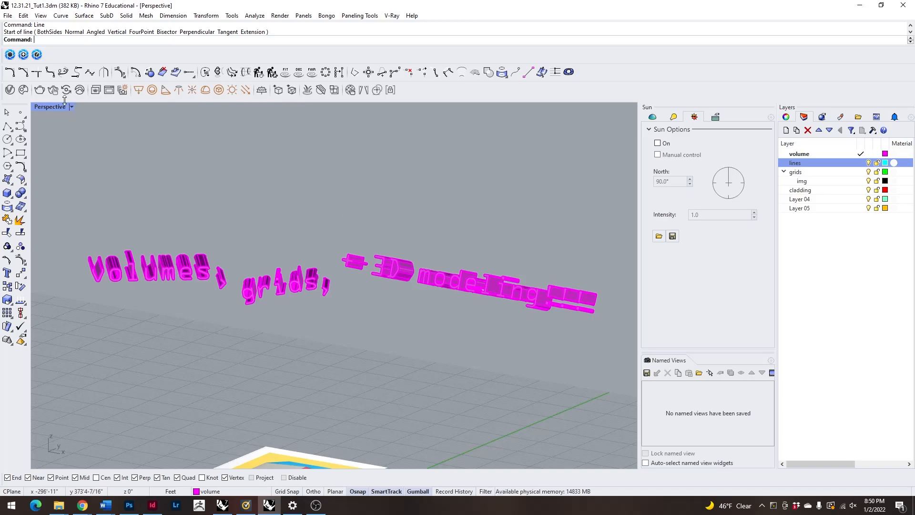
pyautogui.moveTo(61, 224); pyautogui.dragTo(234, 309)
pyautogui.press('Escape')
pyautogui.moveTo(67, 220); pyautogui.dragTo(215, 302)
pyautogui.press('Escape')
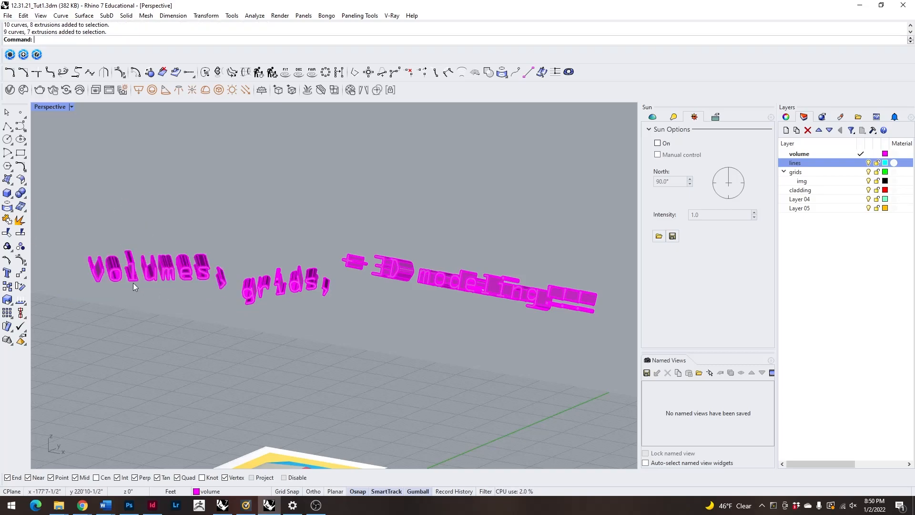
# Maximize the Top view and frame the yellow reference picture beside the magenta square outline.
pyautogui.doubleClick(56, 107)
pyautogui.doubleClick(56, 107)
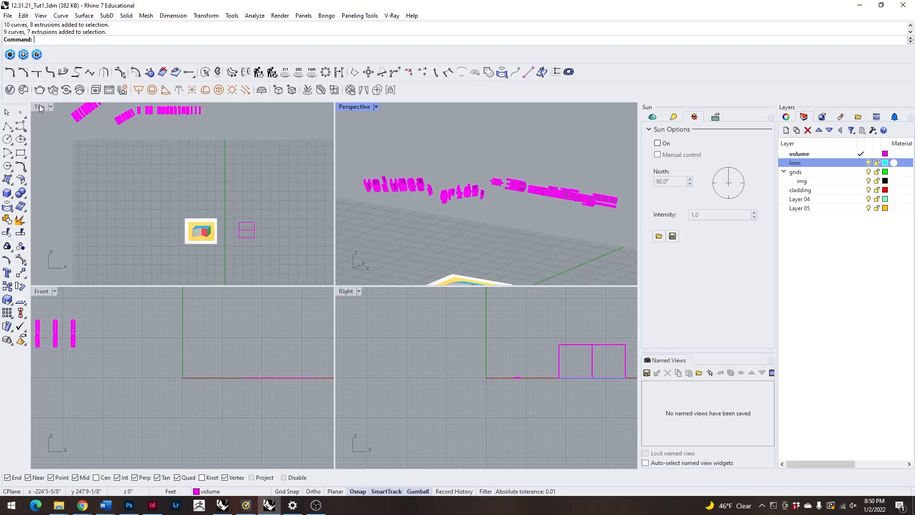
pyautogui.scroll(4, 333, 357)
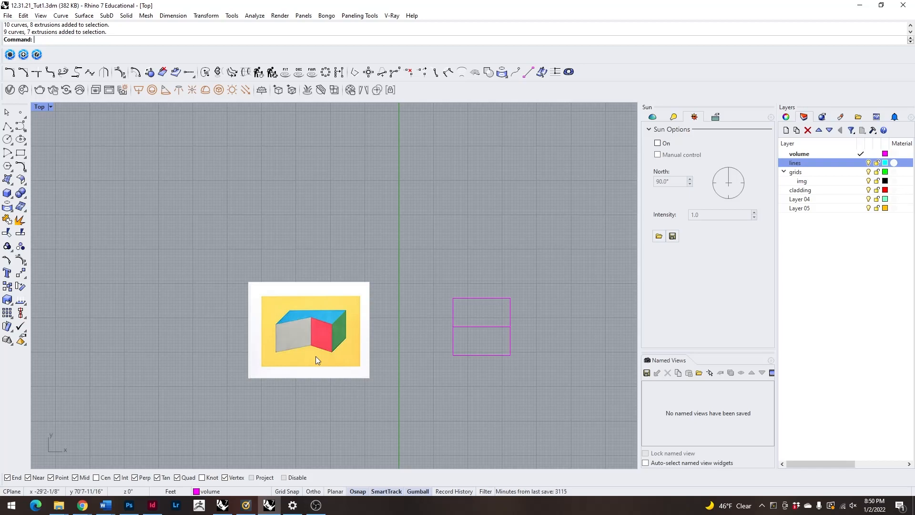
# Set the document's model units to Feet and apply the document properties.
pyautogui.write('nits')
pyautogui.press('Return')
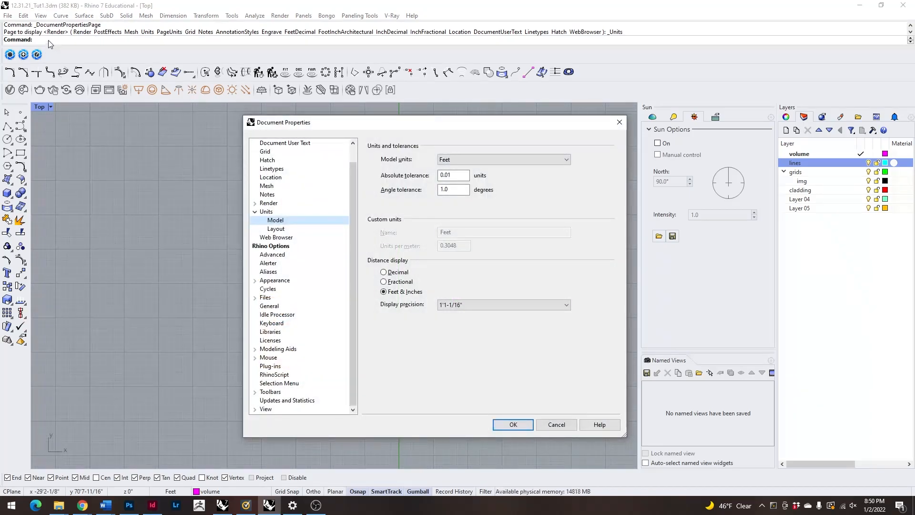
pyautogui.click(479, 157)
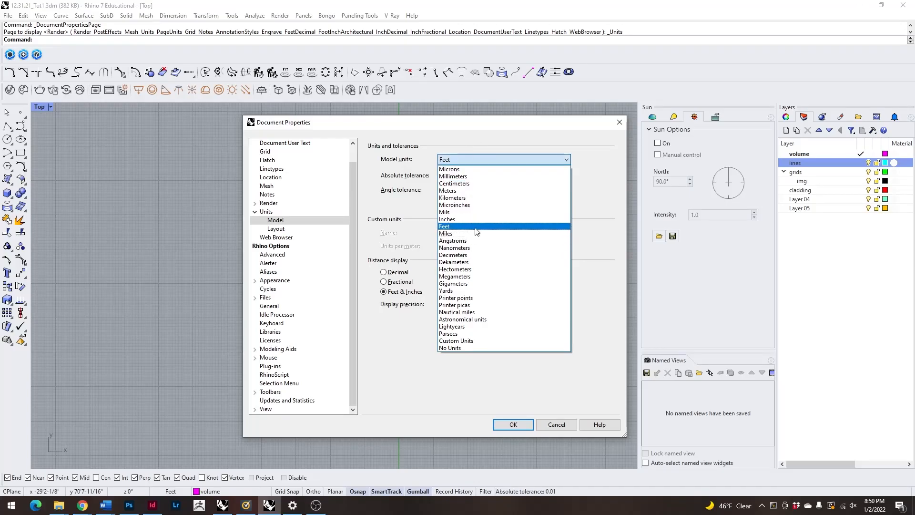
pyautogui.click(547, 228)
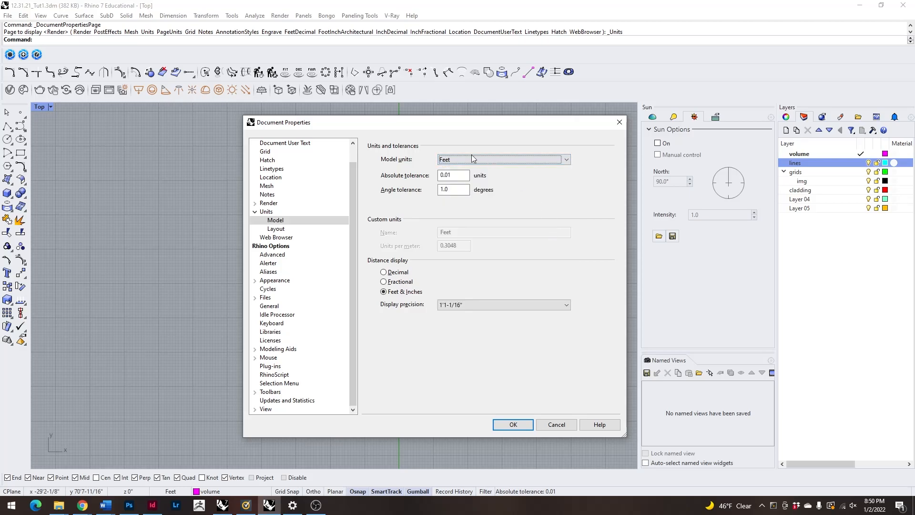
pyautogui.click(513, 424)
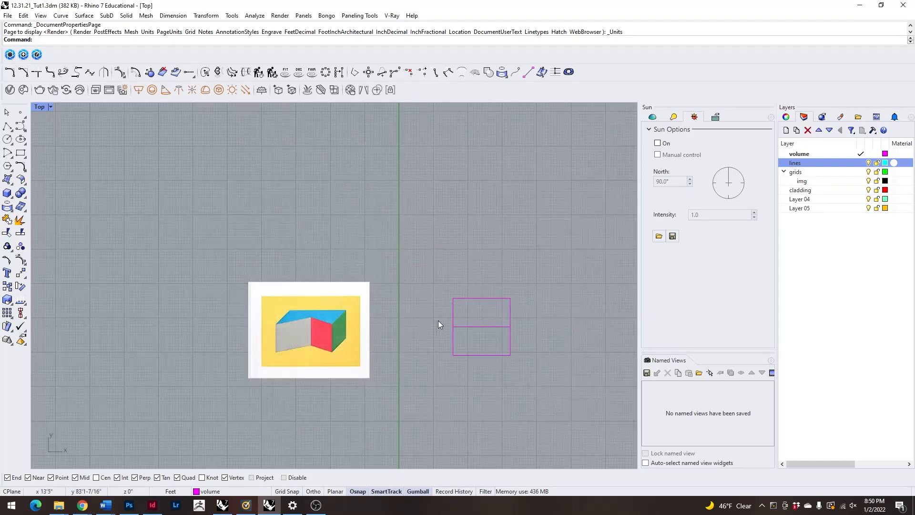
# Move the yellow reference picture slightly up and to the left in the Top view.
pyautogui.scroll(-2, 380, 260)
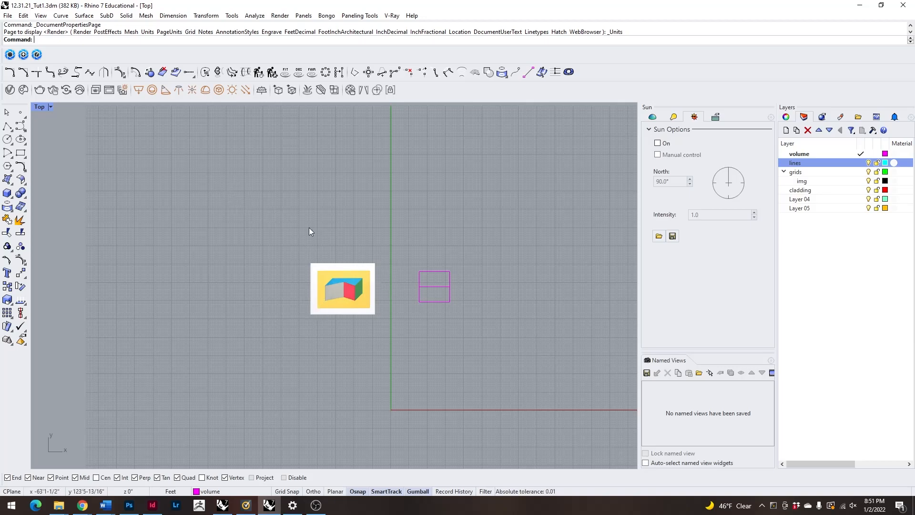
pyautogui.scroll(2, 331, 264)
pyautogui.scroll(-12, 373, 307)
pyautogui.scroll(15, 353, 259)
pyautogui.scroll(-10, 435, 246)
pyautogui.scroll(9, 461, 324)
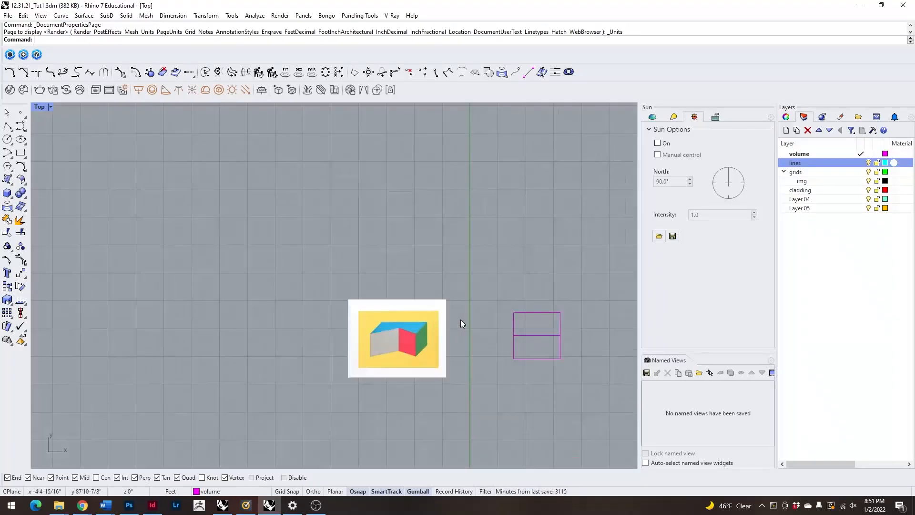
pyautogui.click(414, 359)
pyautogui.moveTo(418, 319); pyautogui.dragTo(408, 310)
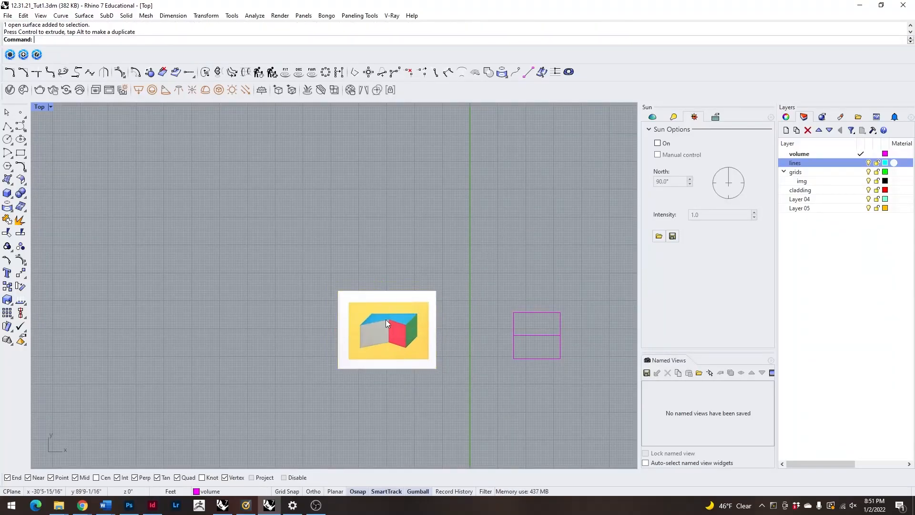
pyautogui.scroll(3, 361, 303)
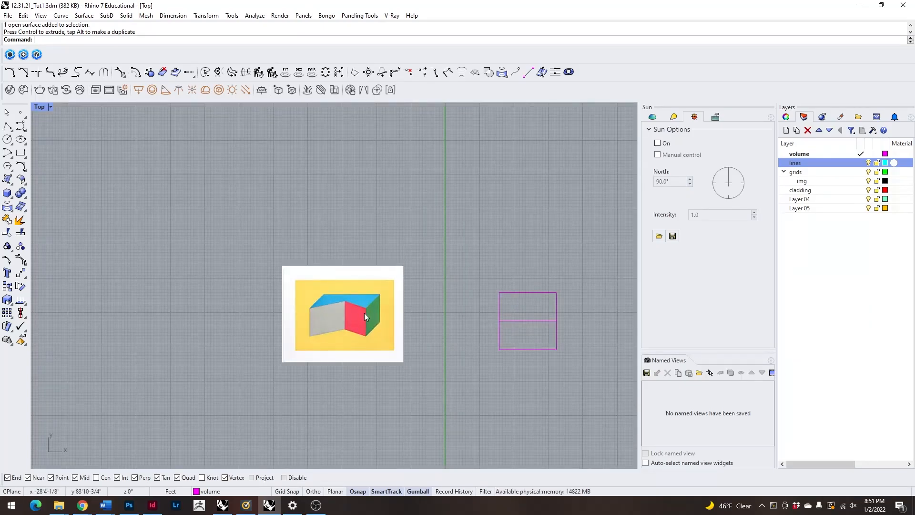
pyautogui.click(348, 307)
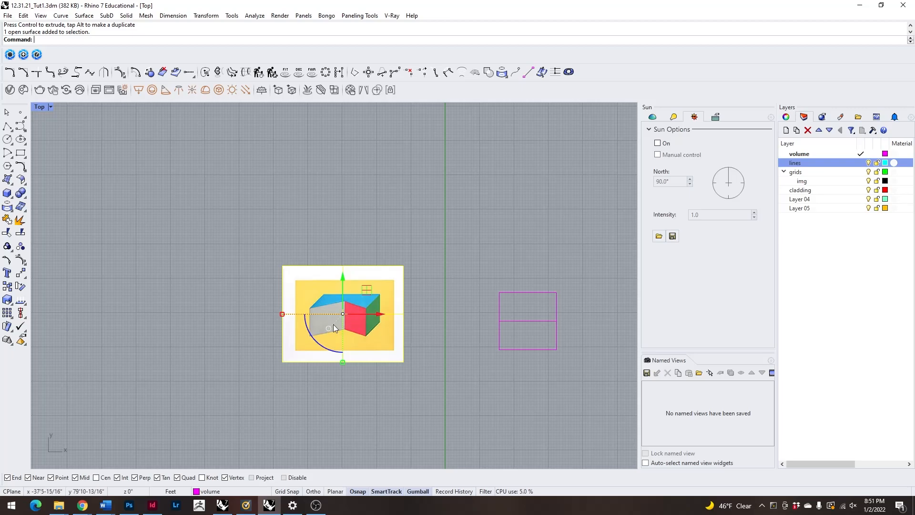
pyautogui.click(413, 206)
pyautogui.click(388, 349)
pyautogui.click(451, 263)
# Insert the image LeWitt_Forms Derived from a Cube_1982_b from the A_Shapes folder as a picture frame above the yellow picture.
pyautogui.write('Picturefr')
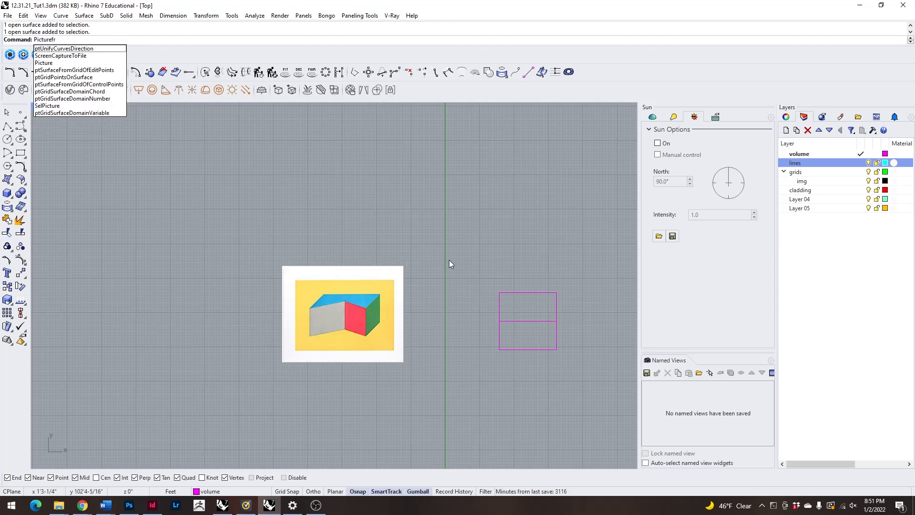
pyautogui.press('Return')
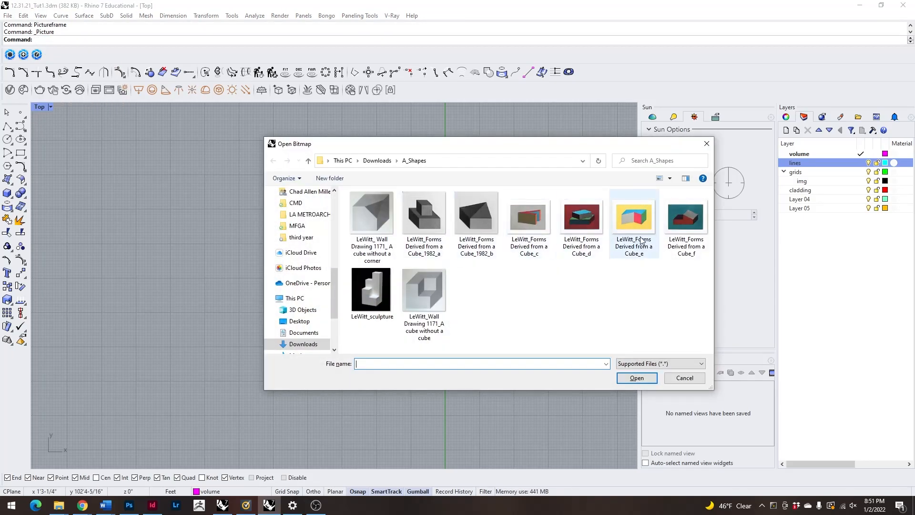
pyautogui.click(428, 292)
pyautogui.click(372, 284)
pyautogui.click(375, 222)
pyautogui.click(424, 220)
pyautogui.click(476, 222)
pyautogui.click(528, 222)
pyautogui.click(580, 222)
pyautogui.click(624, 226)
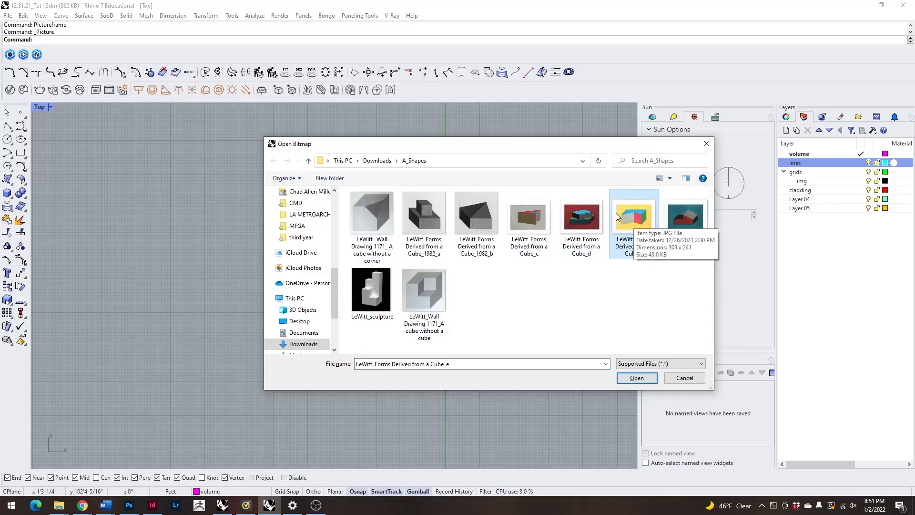
pyautogui.click(497, 220)
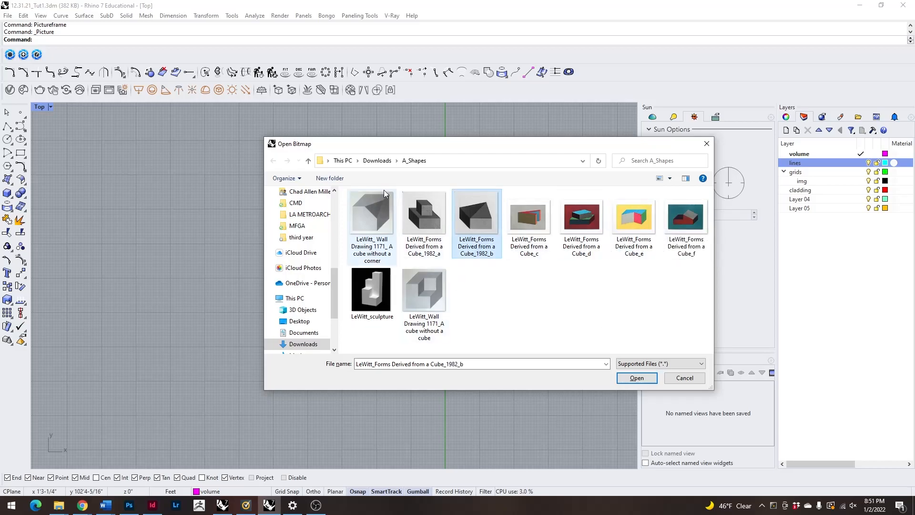
pyautogui.click(353, 211)
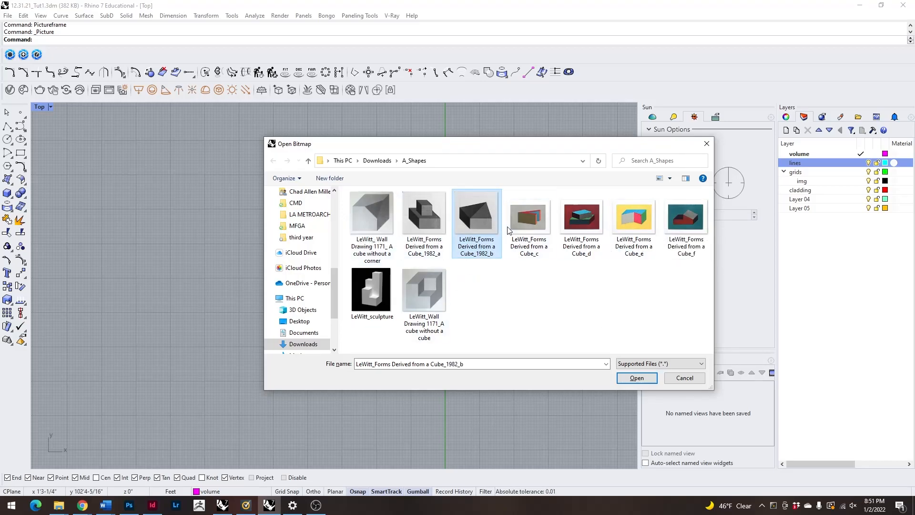
pyautogui.click(480, 217)
pyautogui.click(637, 378)
pyautogui.click(352, 203)
pyautogui.click(404, 230)
# Shift the inserted black-and-grey picture so it lines up above the yellow picture, and deselect it.
pyautogui.scroll(2, 386, 238)
pyautogui.click(386, 241)
pyautogui.moveTo(411, 212); pyautogui.dragTo(436, 205)
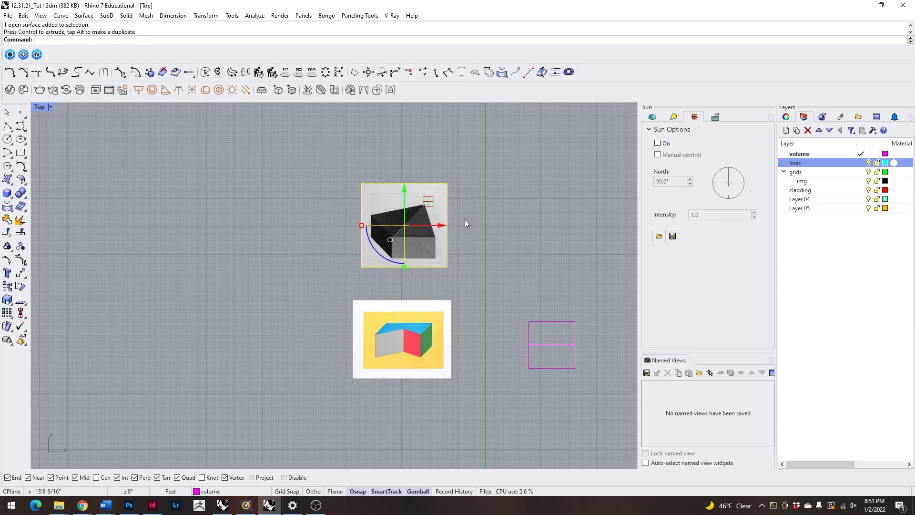
pyautogui.click(369, 271)
pyautogui.scroll(-4, 368, 269)
pyautogui.scroll(6, 424, 241)
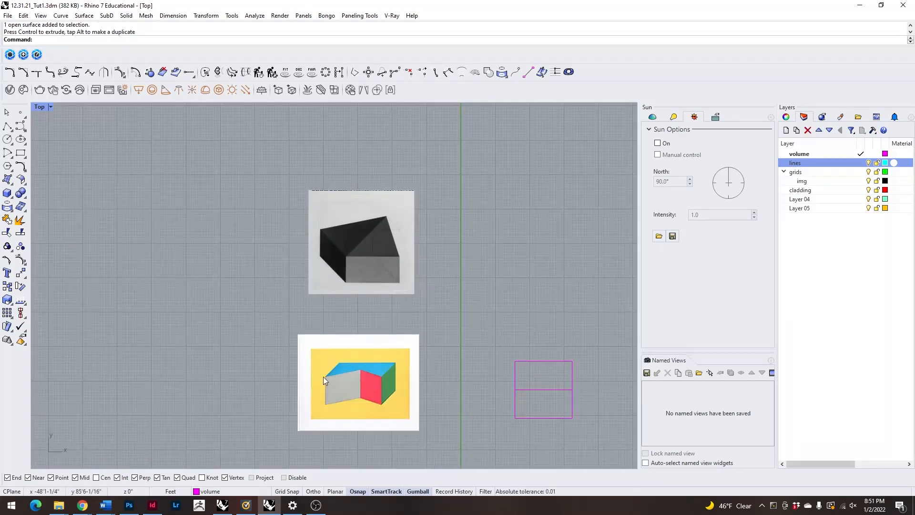
# Insert the image LeWitt_Wall Drawing 1171_A cube without a cube as a picture frame below the yellow picture.
pyautogui.write('Pictureframe')
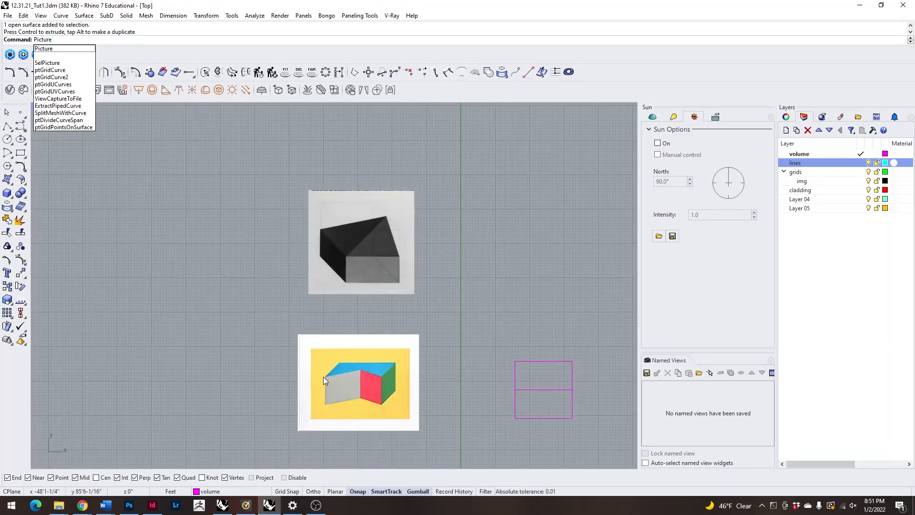
pyautogui.press('Return')
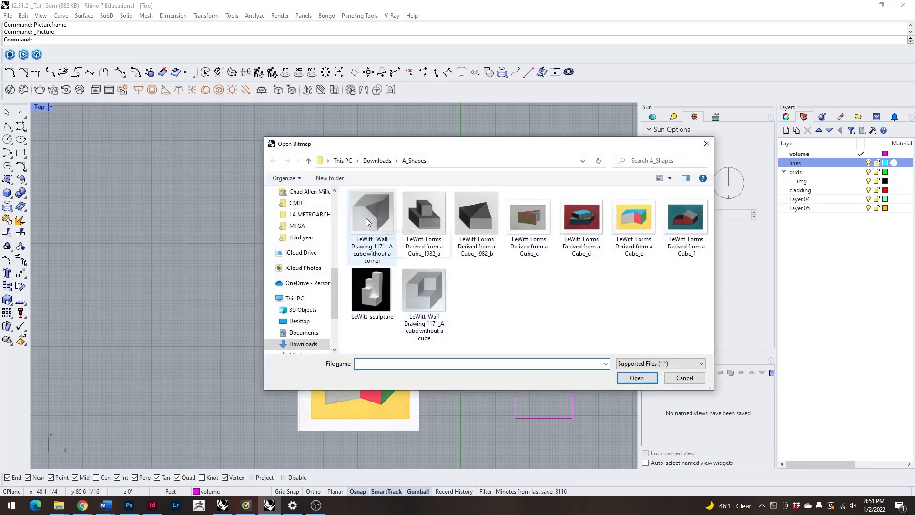
pyautogui.click(421, 277)
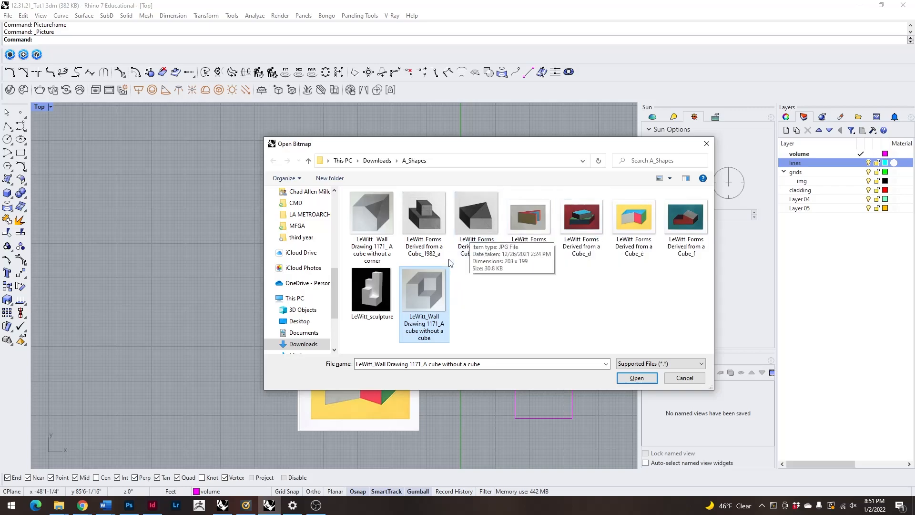
pyautogui.click(643, 380)
pyautogui.scroll(-6, 411, 255)
pyautogui.scroll(4, 374, 388)
pyautogui.click(349, 350)
pyautogui.click(404, 420)
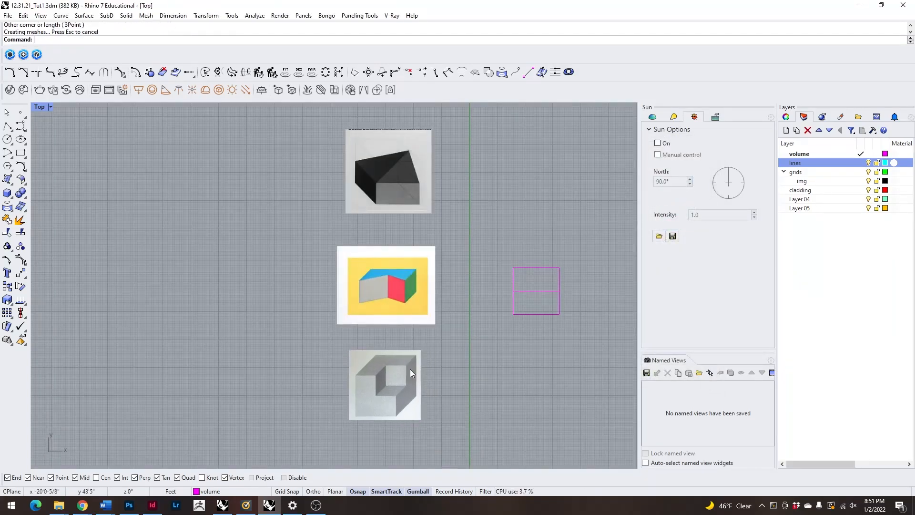
# Examine the column of three reference pictures next to the magenta square outline.
pyautogui.scroll(4, 428, 387)
pyautogui.scroll(-6, 397, 359)
pyautogui.scroll(2, 370, 271)
pyautogui.scroll(-6, 377, 295)
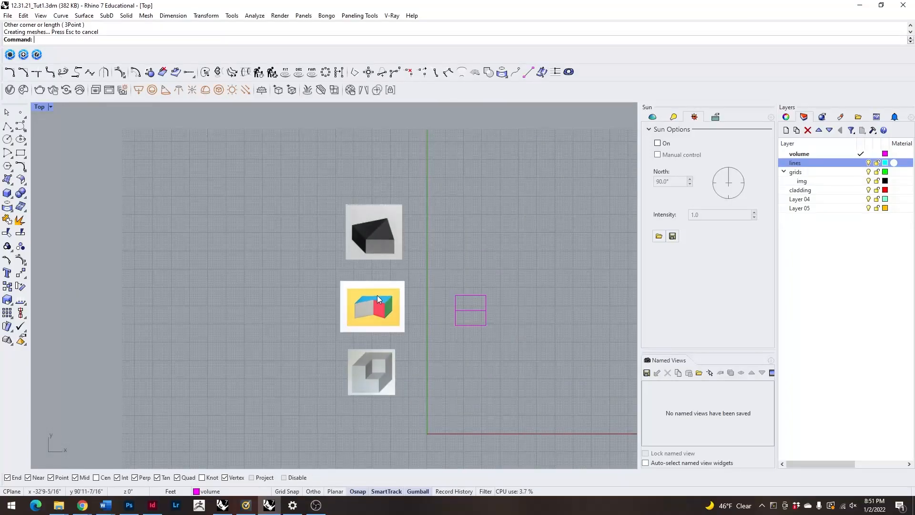
pyautogui.scroll(2, 385, 251)
pyautogui.scroll(1, 385, 250)
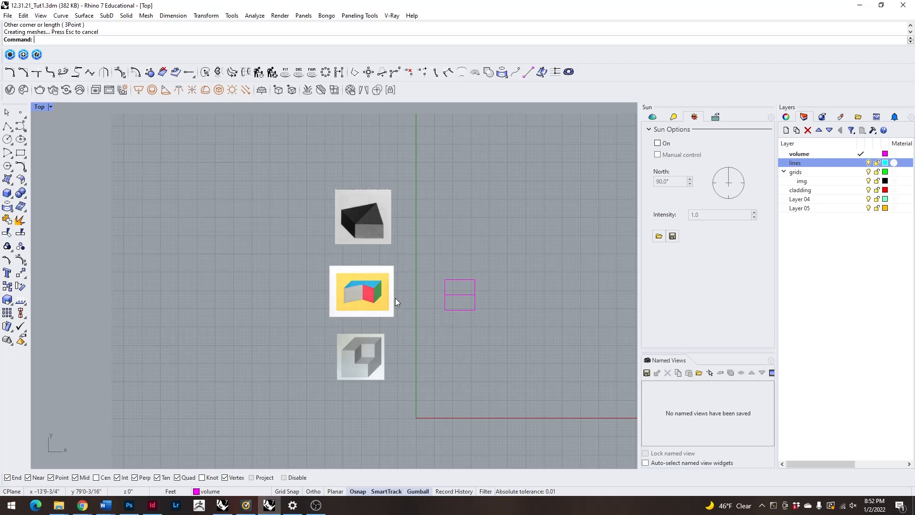
pyautogui.scroll(2, 382, 316)
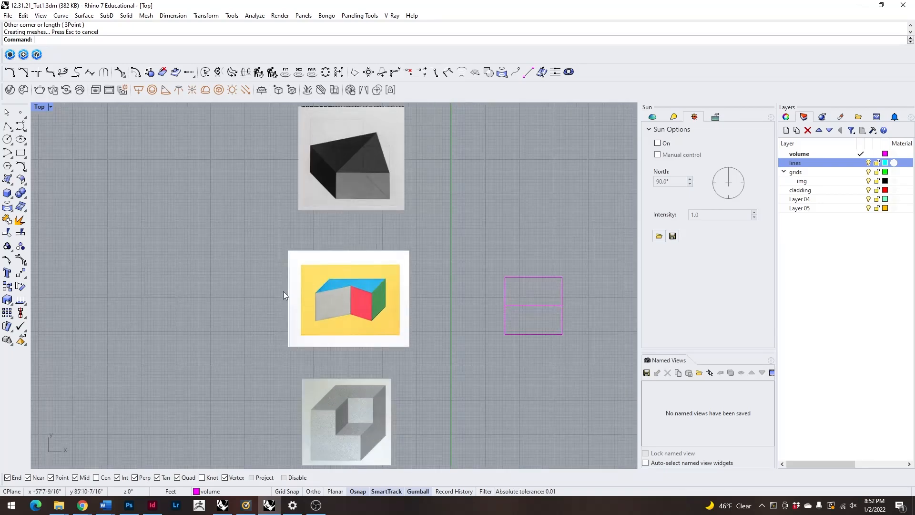
pyautogui.scroll(2, 342, 306)
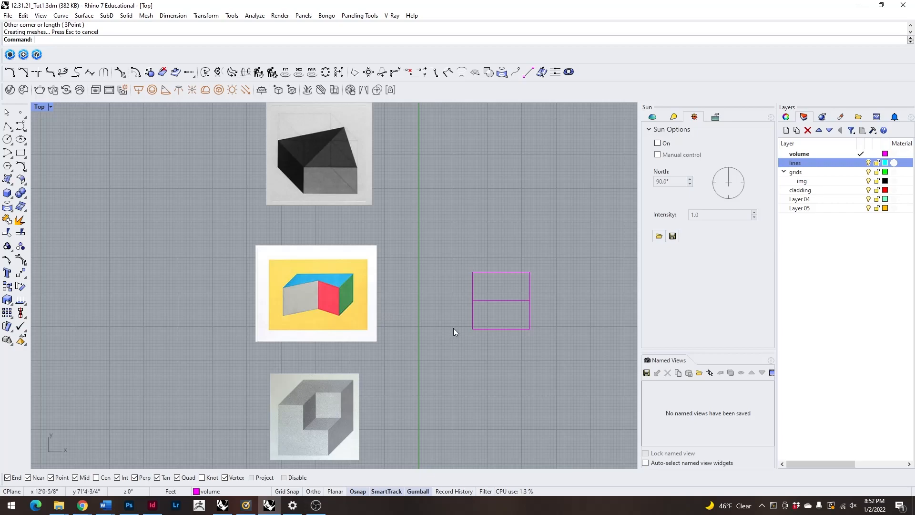
pyautogui.scroll(-1, 342, 267)
pyautogui.scroll(2, 382, 282)
pyautogui.scroll(-2, 425, 297)
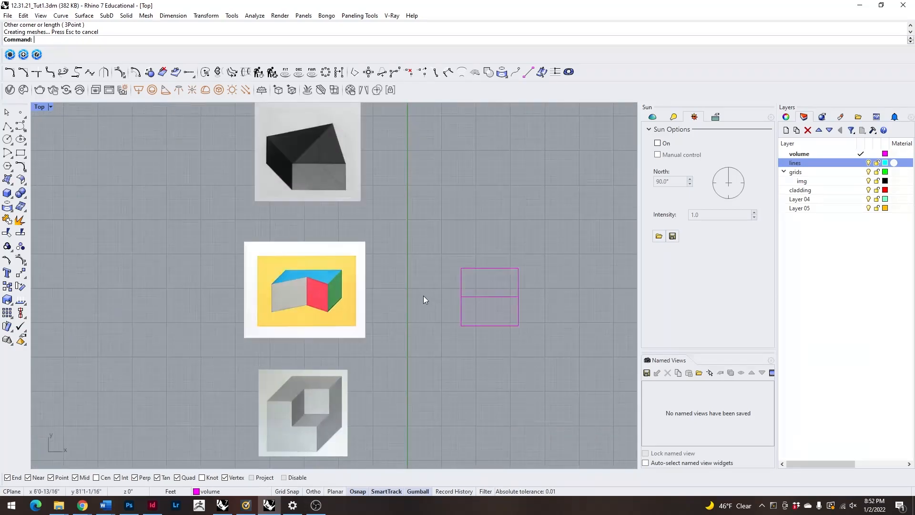
pyautogui.scroll(2, 327, 276)
pyautogui.scroll(-2, 333, 286)
# Examine the cube-without-a-cube picture up close, leaving nothing selected.
pyautogui.click(340, 301)
pyautogui.click(330, 405)
pyautogui.scroll(2, 359, 430)
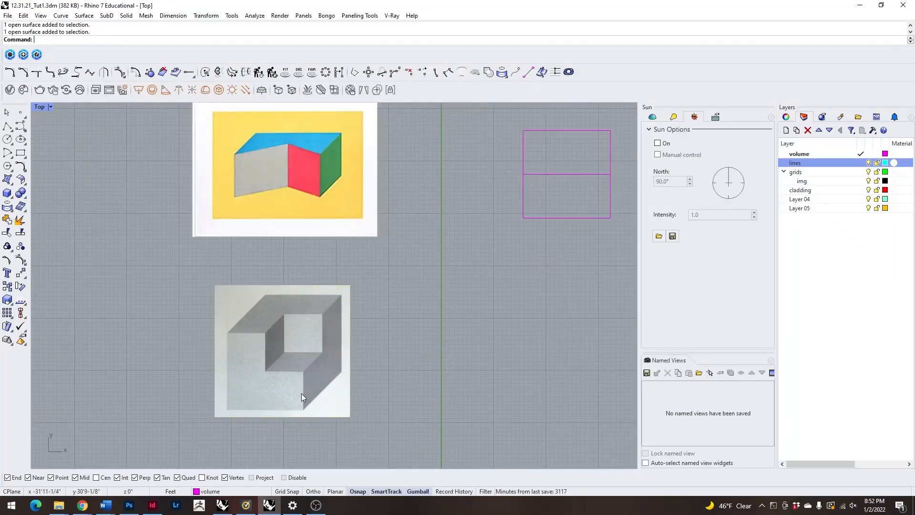
pyautogui.scroll(3, 305, 386)
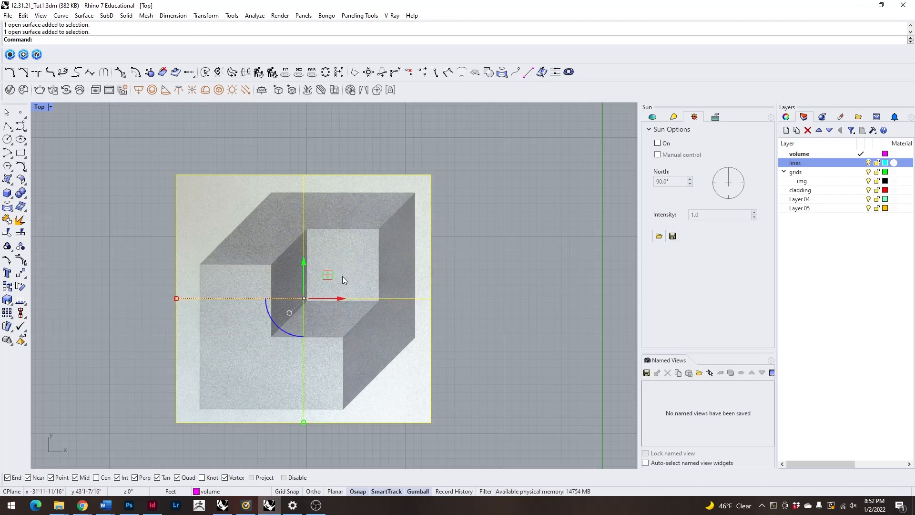
pyautogui.scroll(-2, 147, 239)
pyautogui.press('Escape')
# Draw a 20' by 20' rectangle beside the cube-without-a-cube picture.
pyautogui.click(21, 153)
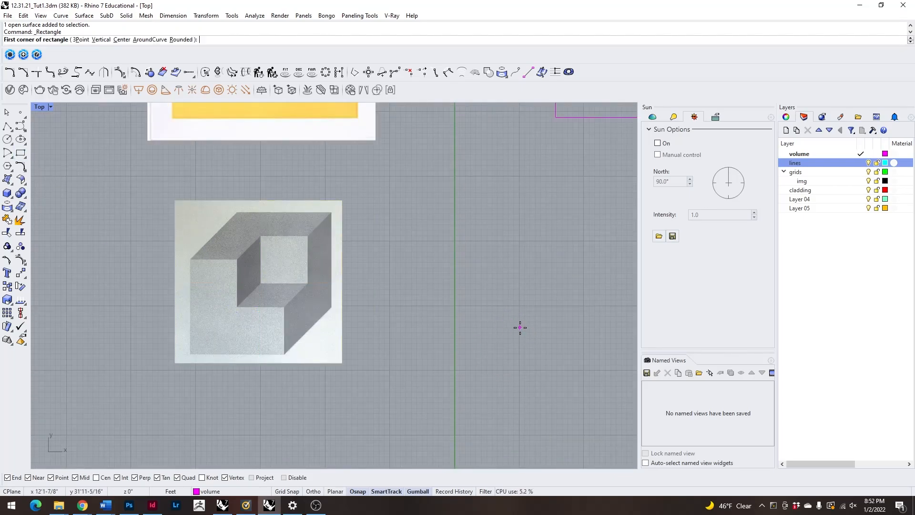
pyautogui.press('Escape')
pyautogui.write('Rectangle')
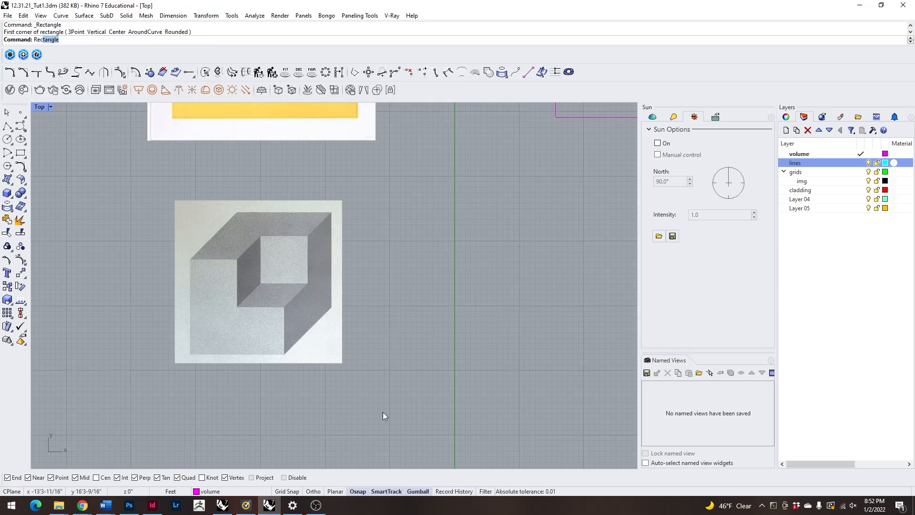
pyautogui.press('Return')
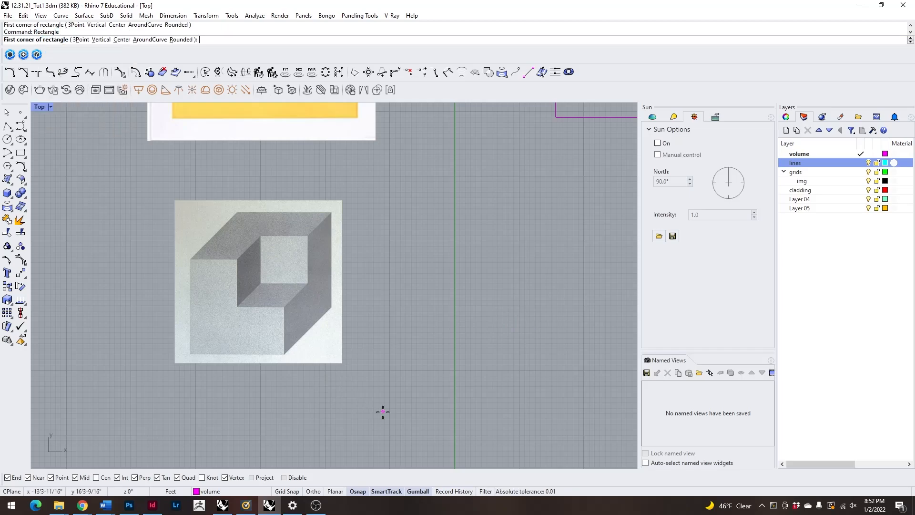
pyautogui.click(506, 340)
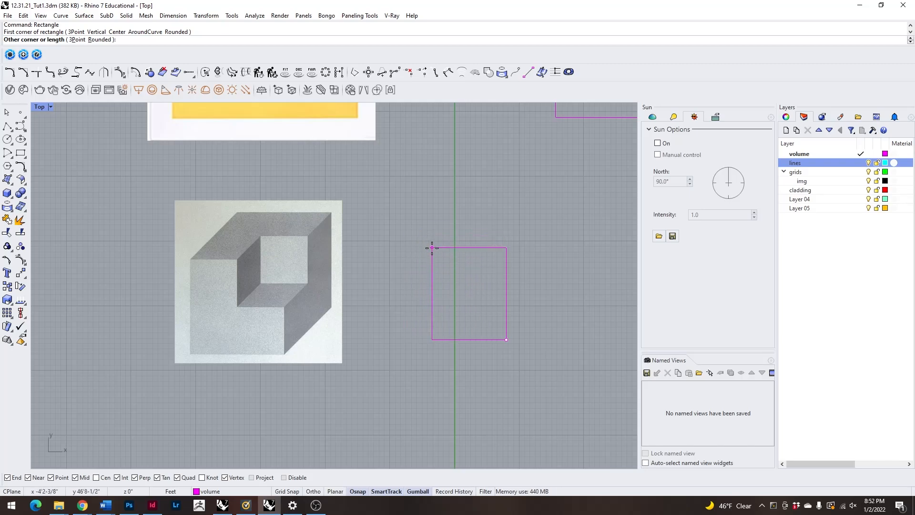
pyautogui.write("20'")
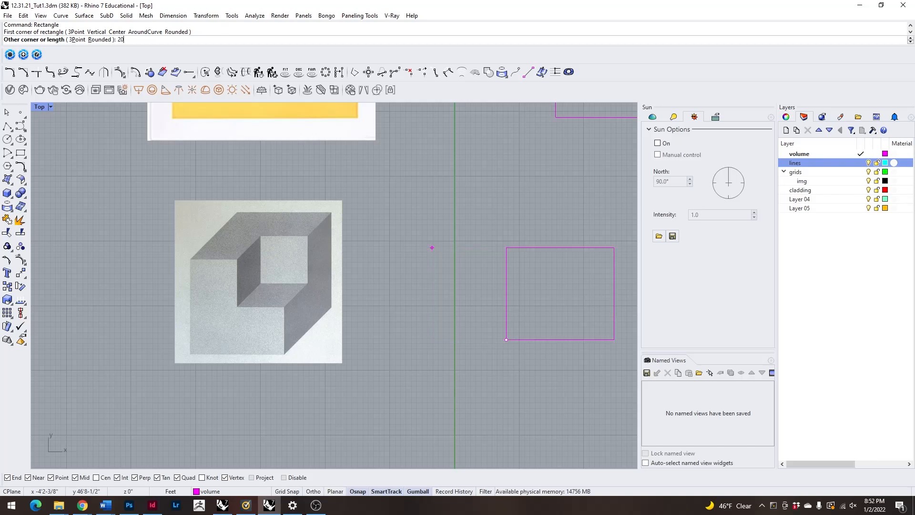
pyautogui.press('Return')
pyautogui.write("20'")
pyautogui.press('Return')
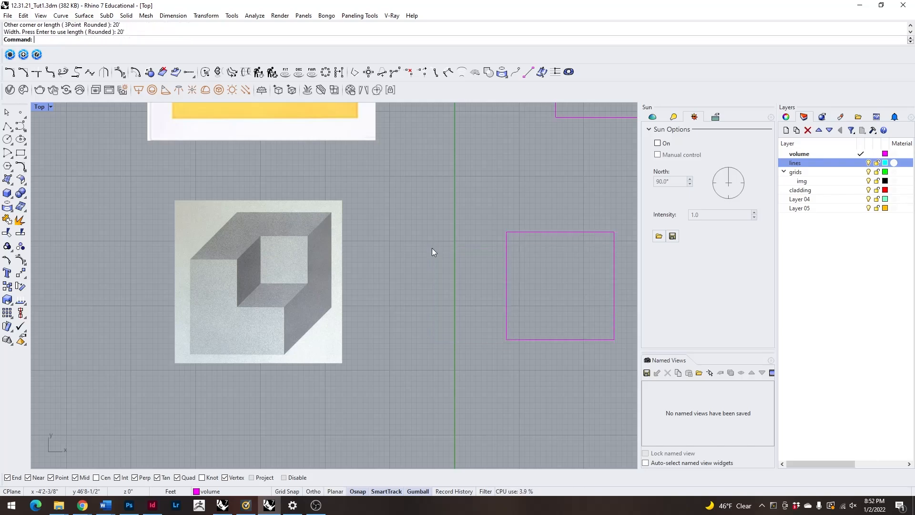
# Move the new 20' square closer to the cube-without-a-cube picture and deselect it.
pyautogui.click(614, 297)
pyautogui.moveTo(593, 293); pyautogui.dragTo(487, 291)
pyautogui.click(472, 360)
# In the Perspective view, divide the square into quarters with two lines joining the midpoints of its opposite edges.
pyautogui.doubleClick(40, 109)
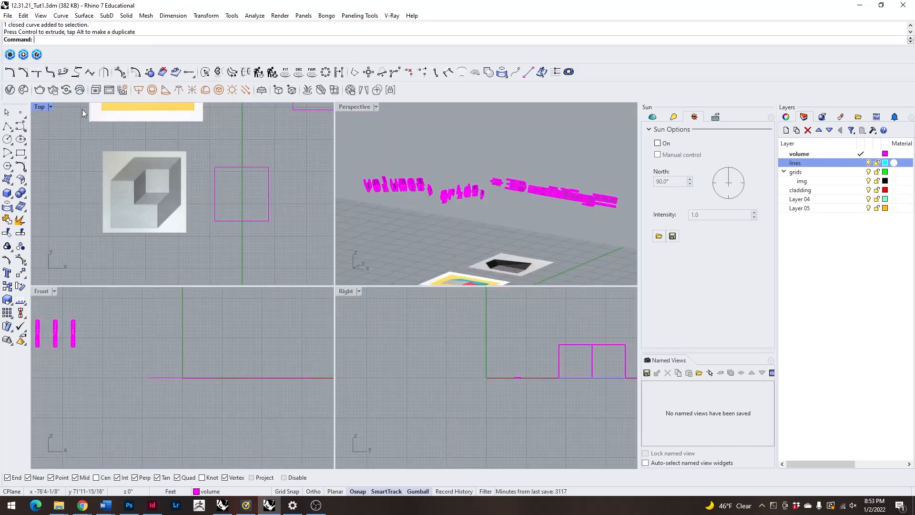
pyautogui.doubleClick(361, 108)
pyautogui.scroll(-7, 366, 200)
pyautogui.moveTo(271, 267); pyautogui.dragTo(348, 404, button='right')
pyautogui.scroll(10, 391, 379)
pyautogui.scroll(5, 373, 409)
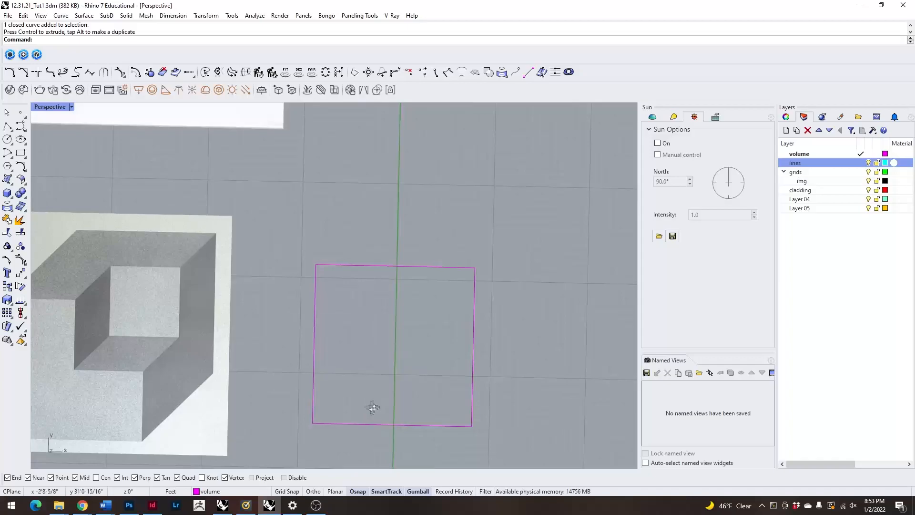
pyautogui.write('l')
pyautogui.press('Return')
pyautogui.click(392, 428)
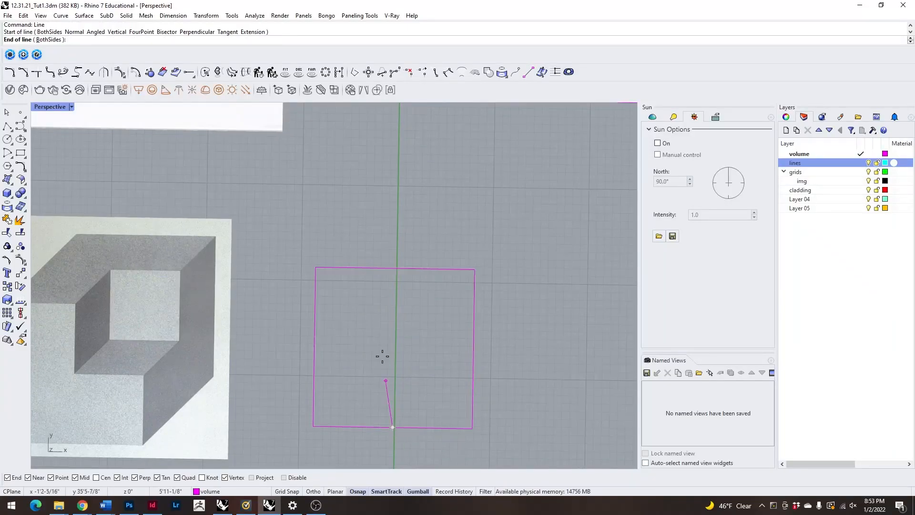
pyautogui.click(395, 269)
pyautogui.press('Return')
pyautogui.click(473, 349)
pyautogui.click(314, 347)
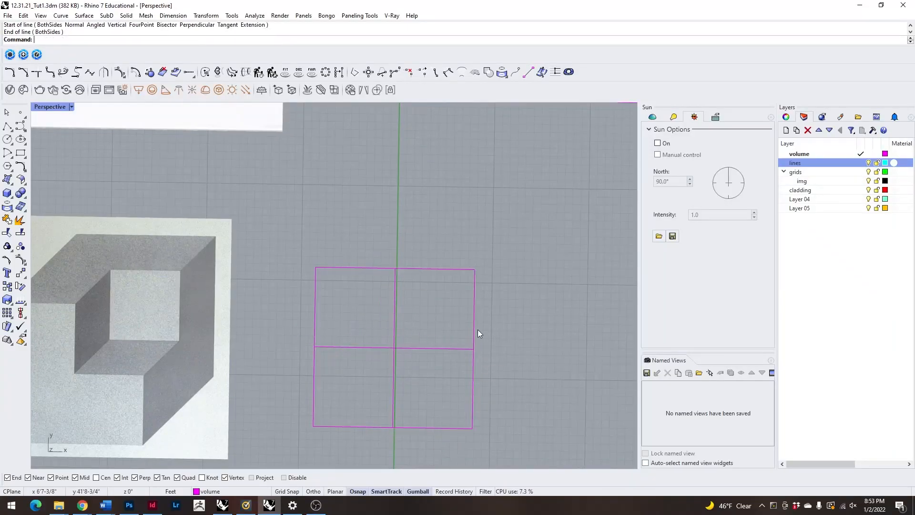
# Examine the cube-without-a-cube picture next to the quartered square.
pyautogui.scroll(-6, 452, 333)
pyautogui.scroll(8, 240, 336)
pyautogui.scroll(-3, 338, 315)
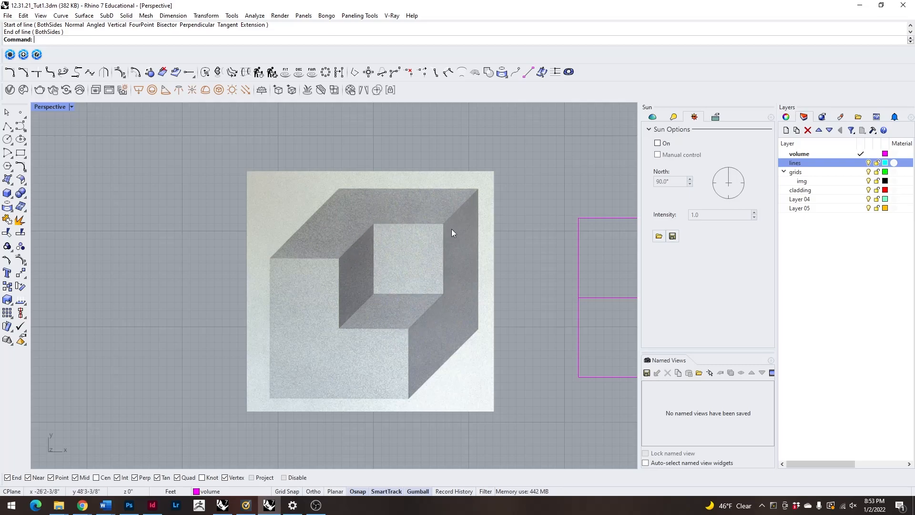
pyautogui.scroll(-5, 188, 319)
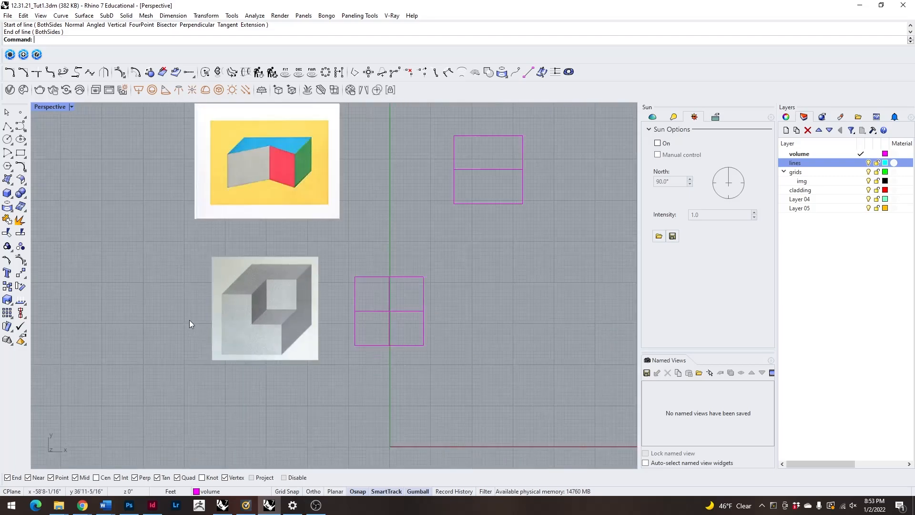
pyautogui.scroll(1, 383, 302)
pyautogui.scroll(2, 383, 304)
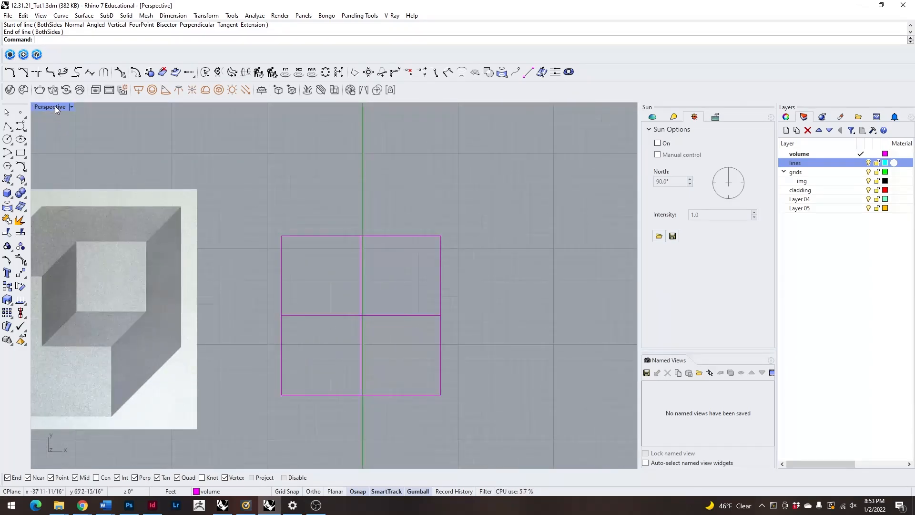
pyautogui.doubleClick(55, 106)
pyautogui.doubleClick(346, 106)
pyautogui.scroll(-3, 319, 287)
pyautogui.moveTo(319, 287); pyautogui.dragTo(396, 386, button='right')
pyautogui.scroll(4, 348, 344)
# Extrude the outline of the quartered square 20' upward as a solid cube.
pyautogui.click(376, 340)
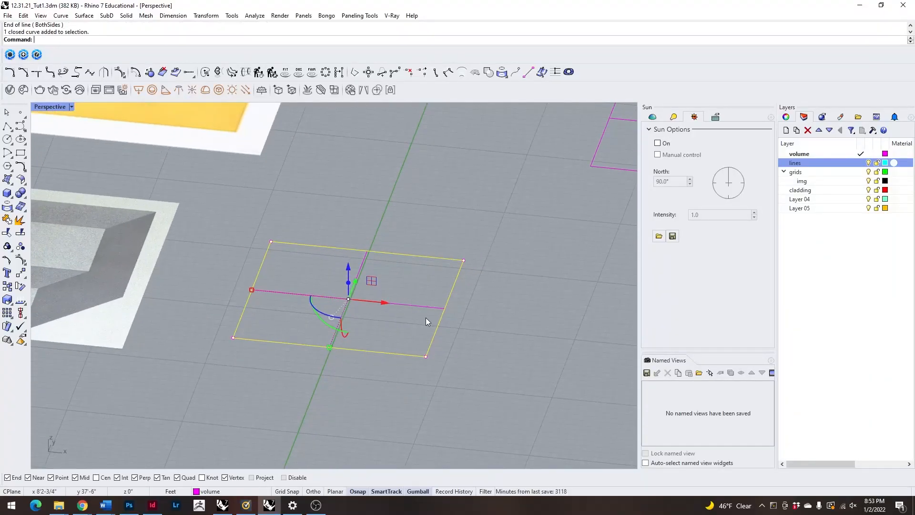
pyautogui.write('ExtrudeCrv')
pyautogui.press('Return')
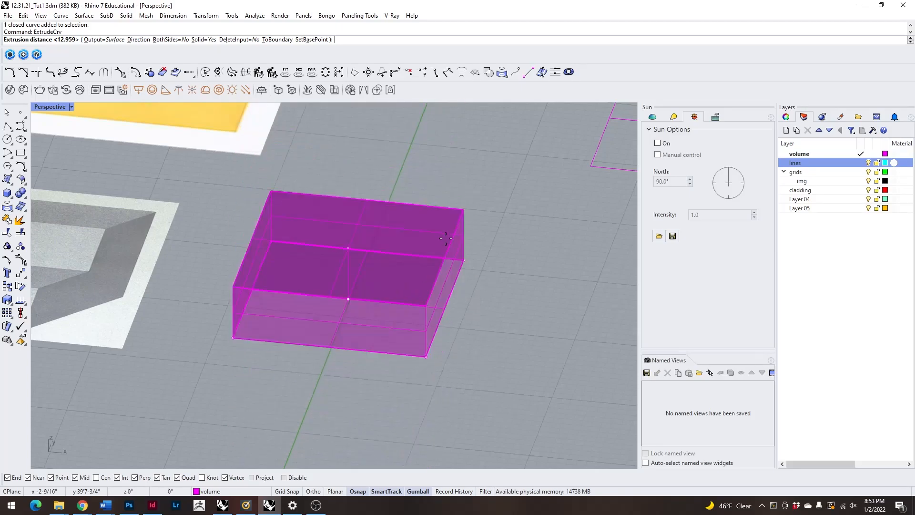
pyautogui.moveTo(429, 143); pyautogui.dragTo(456, 162, button='right')
pyautogui.write('20')
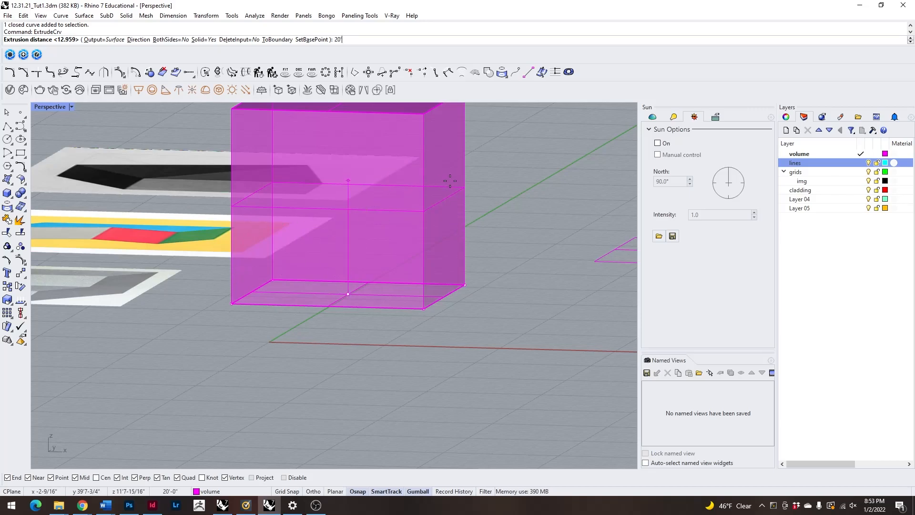
pyautogui.press('Return')
pyautogui.scroll(-5, 409, 202)
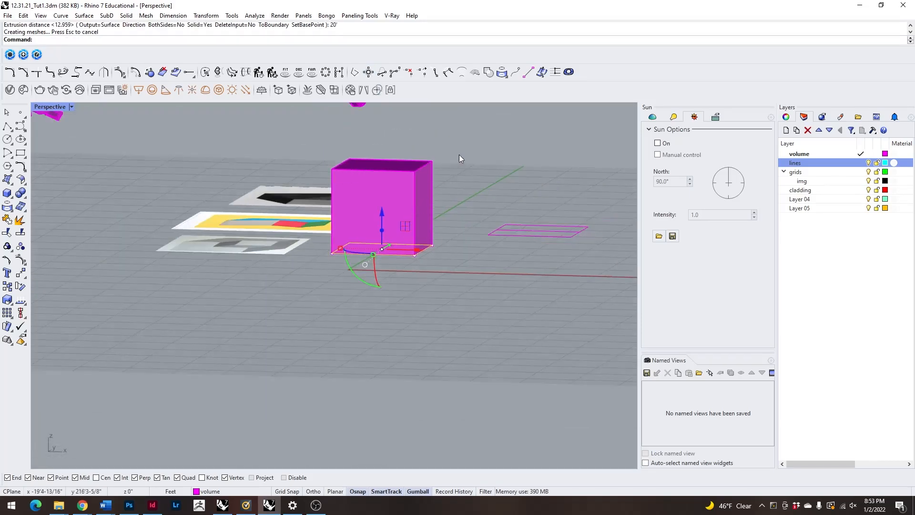
# Select the base square and its two dividing lines under the cube and move them to the lines layer.
pyautogui.moveTo(346, 171); pyautogui.dragTo(361, 185, button='right')
pyautogui.click(362, 185)
pyautogui.moveTo(449, 207); pyautogui.dragTo(389, 220, button='right')
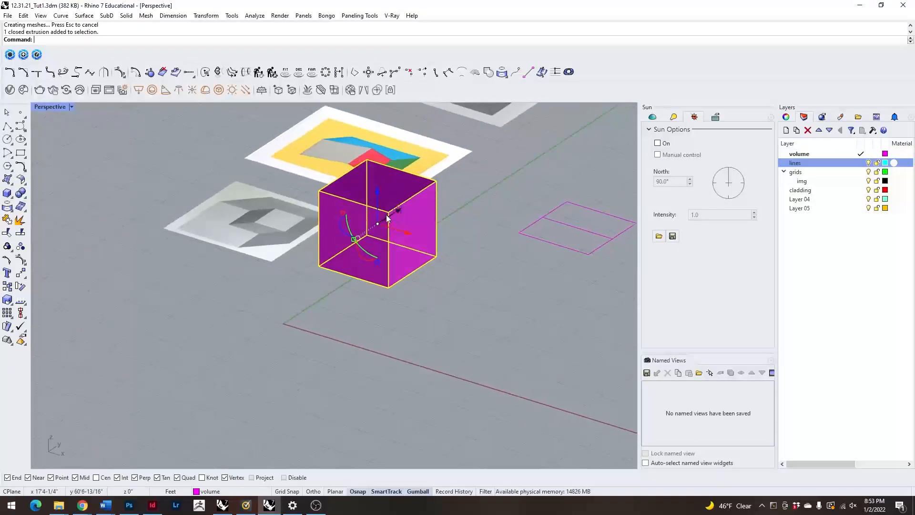
pyautogui.scroll(6, 371, 186)
pyautogui.click(236, 198)
pyautogui.moveTo(236, 198); pyautogui.dragTo(335, 214, button='right')
pyautogui.click(445, 199)
pyautogui.click(542, 261)
pyautogui.moveTo(543, 261); pyautogui.dragTo(532, 291, button='right')
pyautogui.moveTo(541, 349); pyautogui.dragTo(534, 305, button='right')
pyautogui.moveTo(313, 262); pyautogui.dragTo(524, 319)
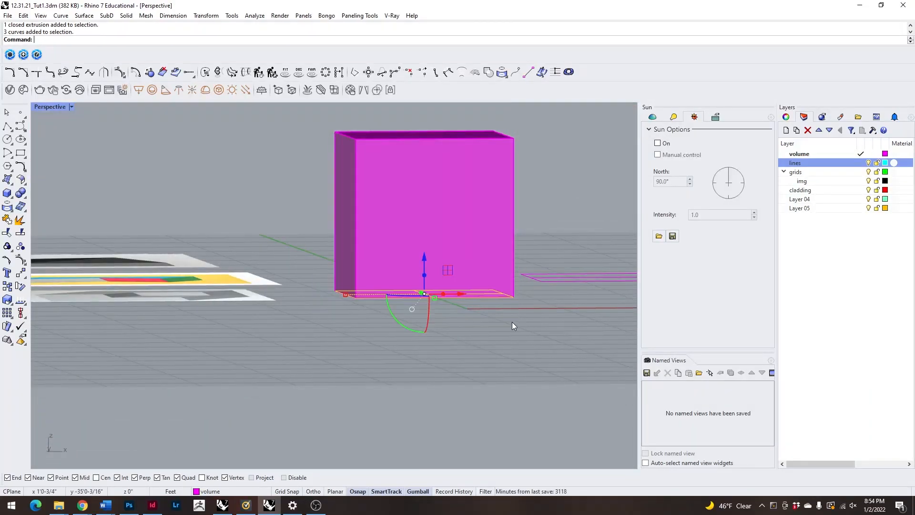
pyautogui.rightClick(843, 164)
pyautogui.click(860, 328)
# Check the two dividing lines on the cube's underside, leaving nothing selected.
pyautogui.click(606, 191)
pyautogui.moveTo(606, 191); pyautogui.dragTo(532, 177, button='right')
pyautogui.click(396, 253)
pyautogui.scroll(3, 394, 235)
pyautogui.click(406, 238)
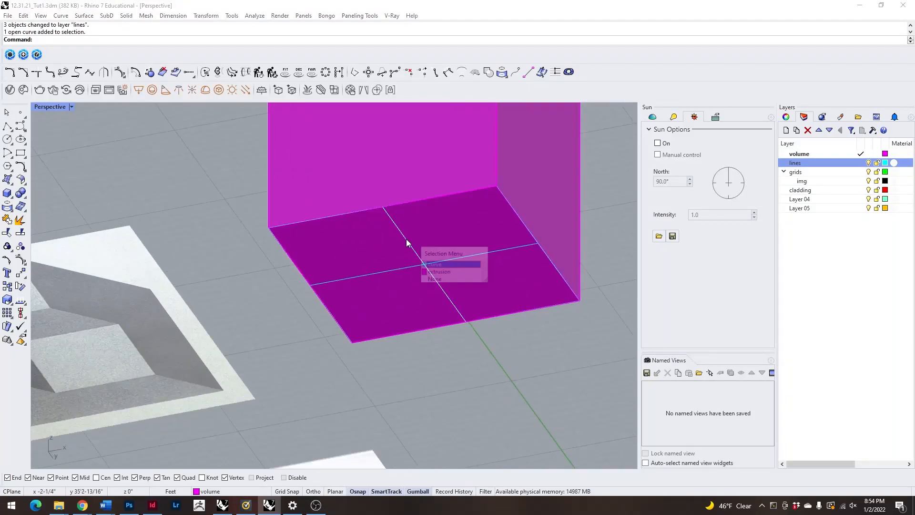
pyautogui.click(442, 261)
pyautogui.click(595, 264)
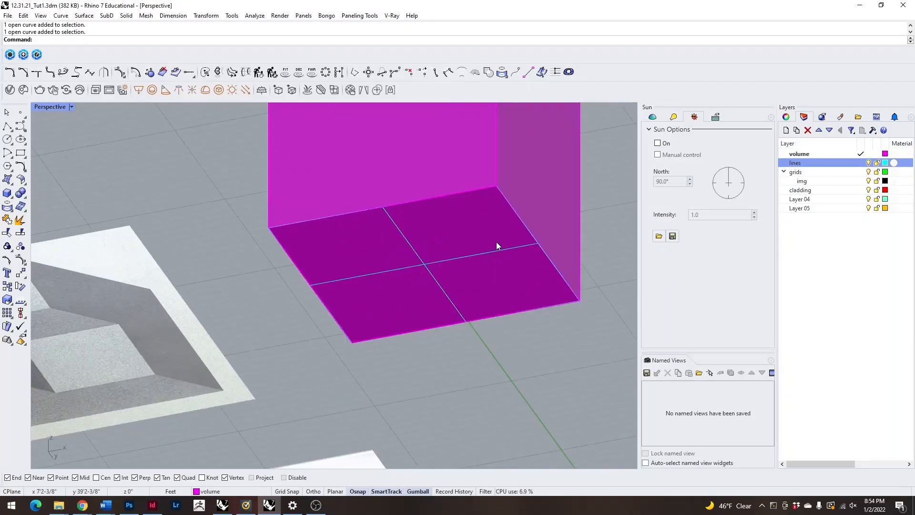
# Make the lines layer current and draw two crossing lines between opposite edge midpoints on the cube's top face.
pyautogui.scroll(-7, 424, 269)
pyautogui.moveTo(386, 276); pyautogui.dragTo(307, 398, button='right')
pyautogui.scroll(3, 281, 272)
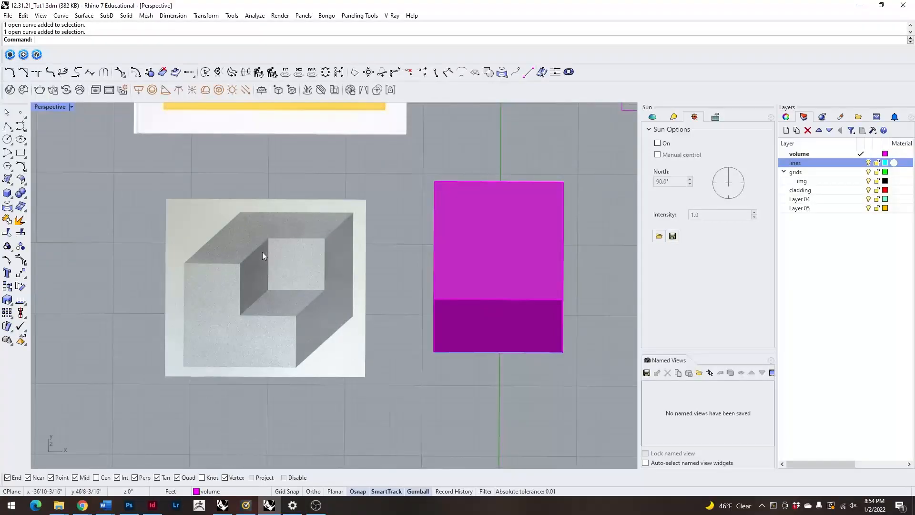
pyautogui.moveTo(249, 308); pyautogui.dragTo(486, 227, button='right')
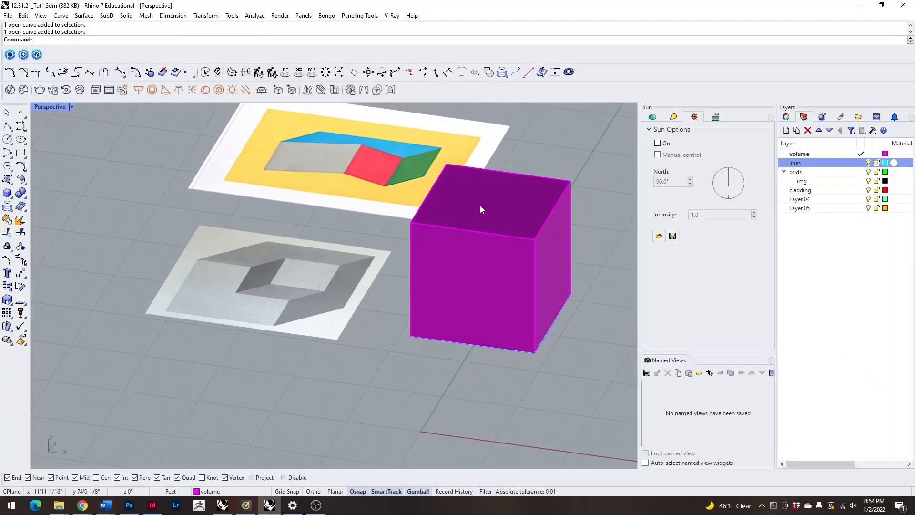
pyautogui.rightClick(473, 253)
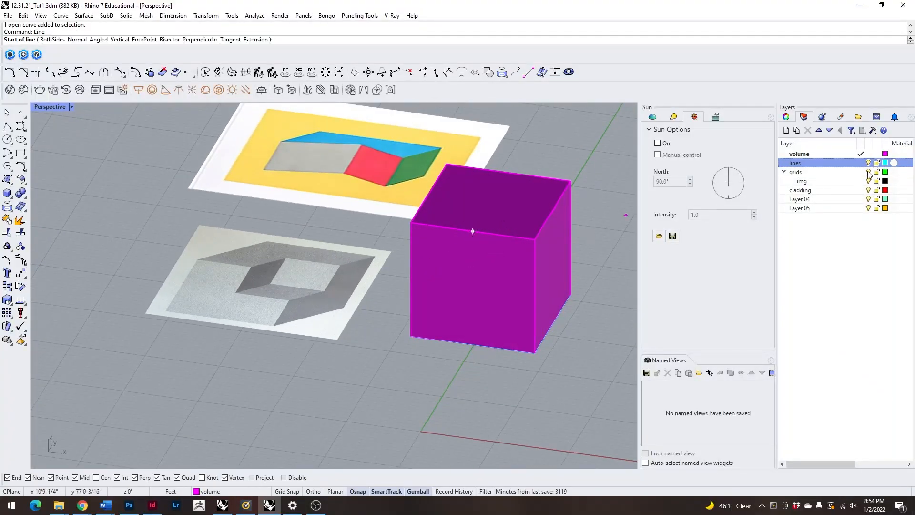
pyautogui.click(472, 231)
pyautogui.click(507, 174)
pyautogui.rightClick(553, 210)
pyautogui.click(552, 210)
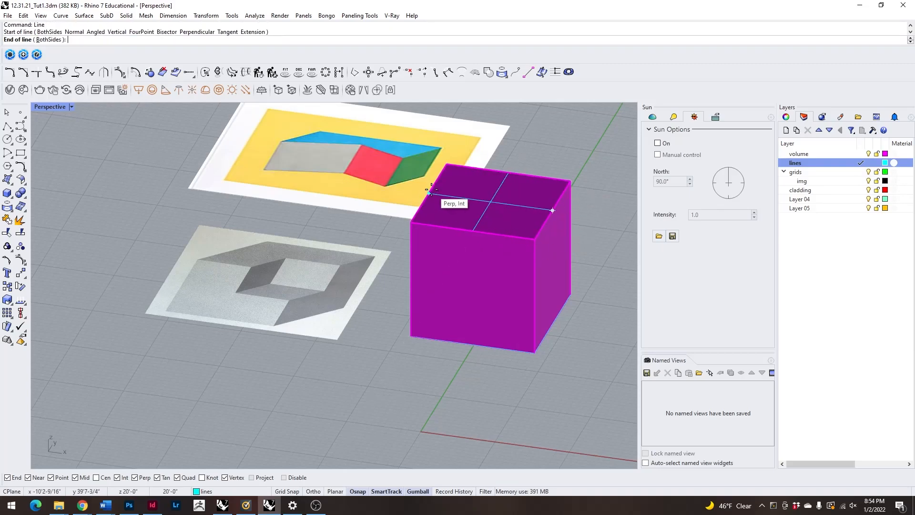
pyautogui.click(425, 199)
# Draw a 10' square on the top face from its centre to the front corner, filling one quarter.
pyautogui.scroll(5, 441, 233)
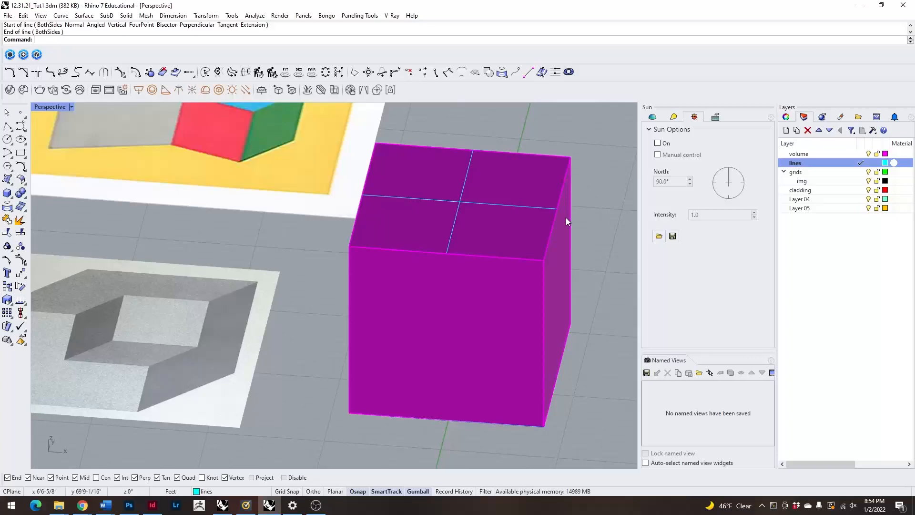
pyautogui.write('Rectangle')
pyautogui.press('Return')
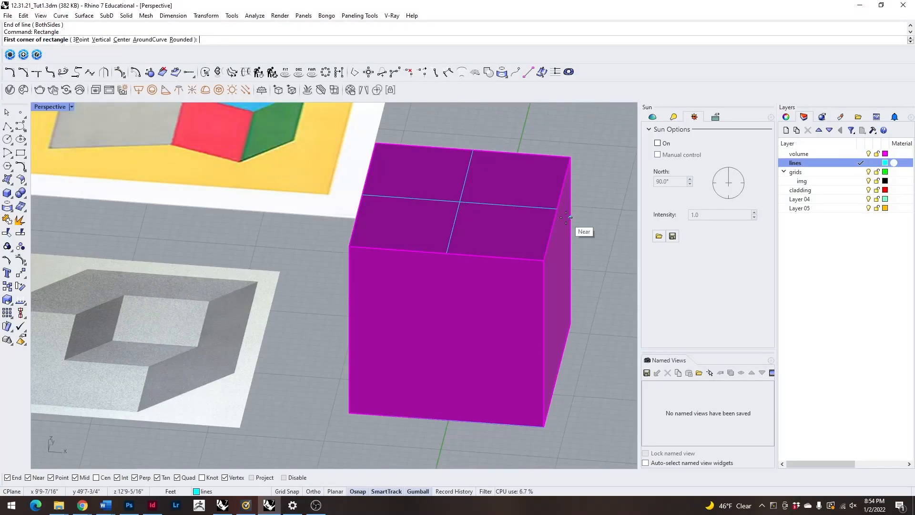
pyautogui.click(459, 201)
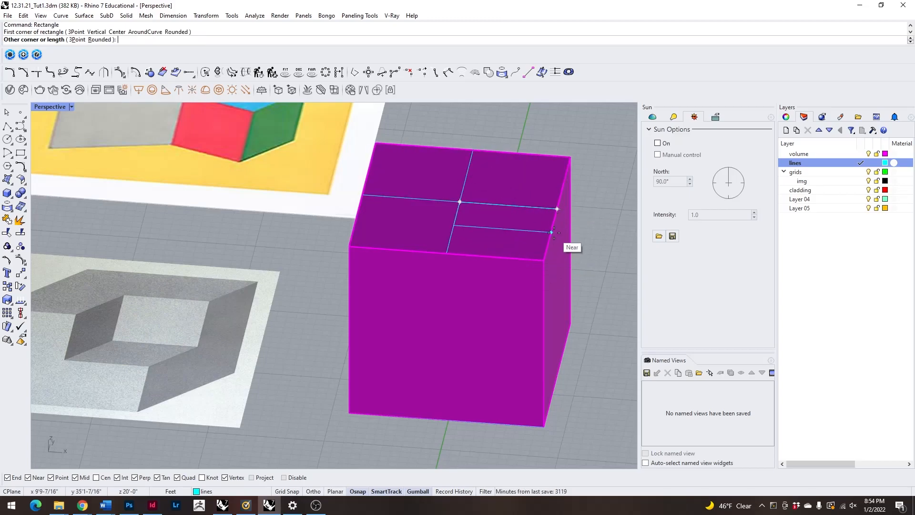
pyautogui.write("10'")
pyautogui.press('Return')
pyautogui.write('2')
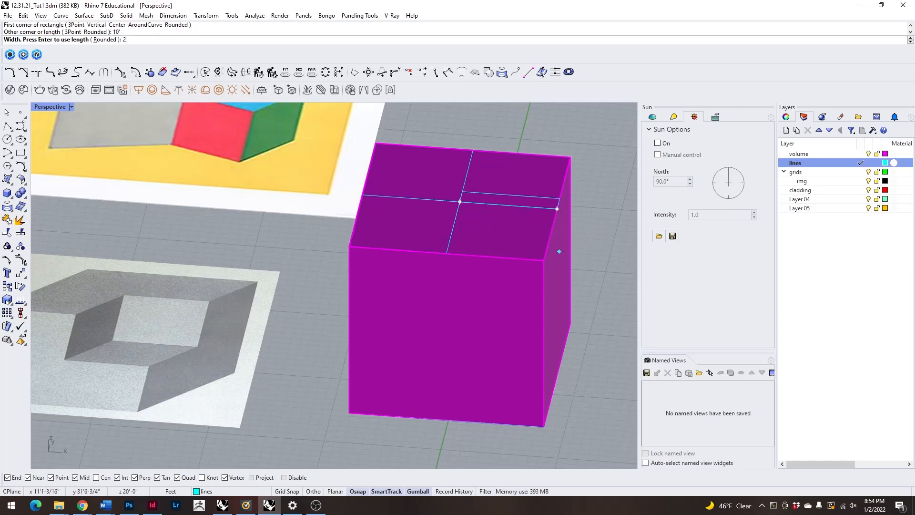
pyautogui.press('Escape')
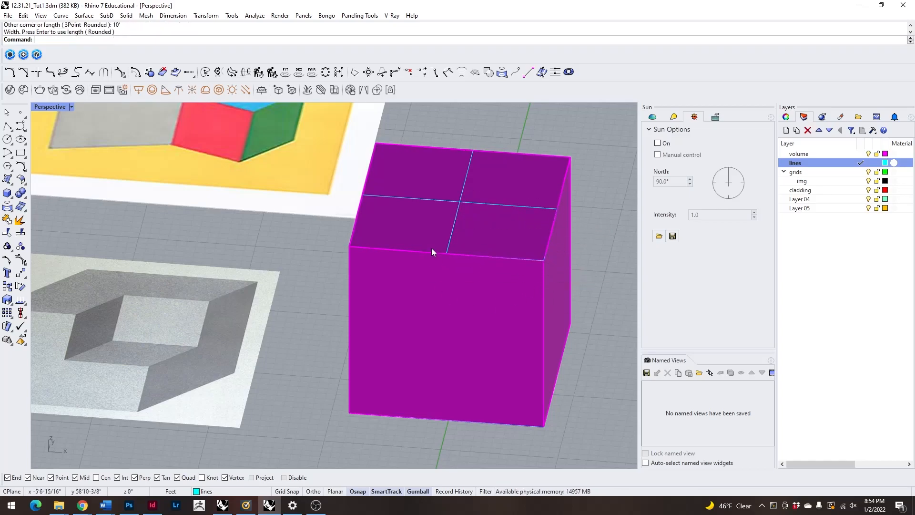
# Extrude the 10' square 10' down into the large cube as a solid.
pyautogui.click(510, 207)
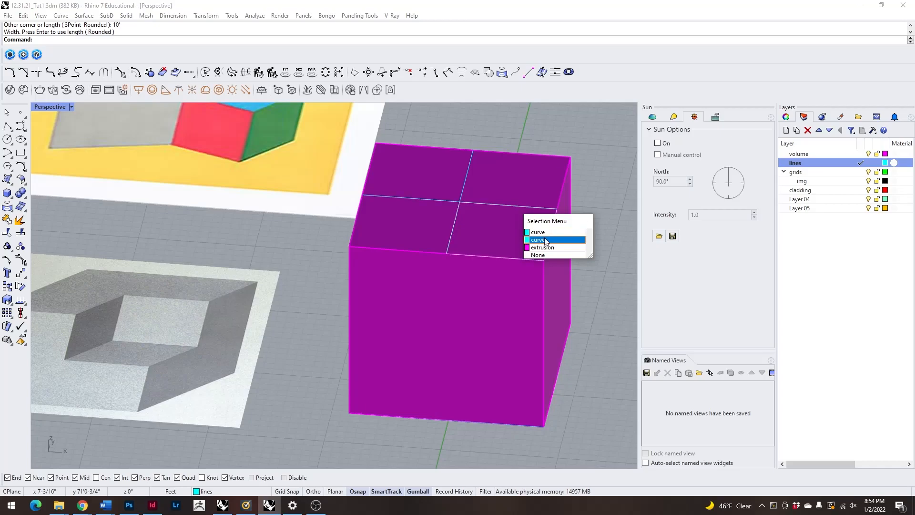
pyautogui.click(533, 237)
pyautogui.moveTo(568, 365); pyautogui.dragTo(554, 338, button='right')
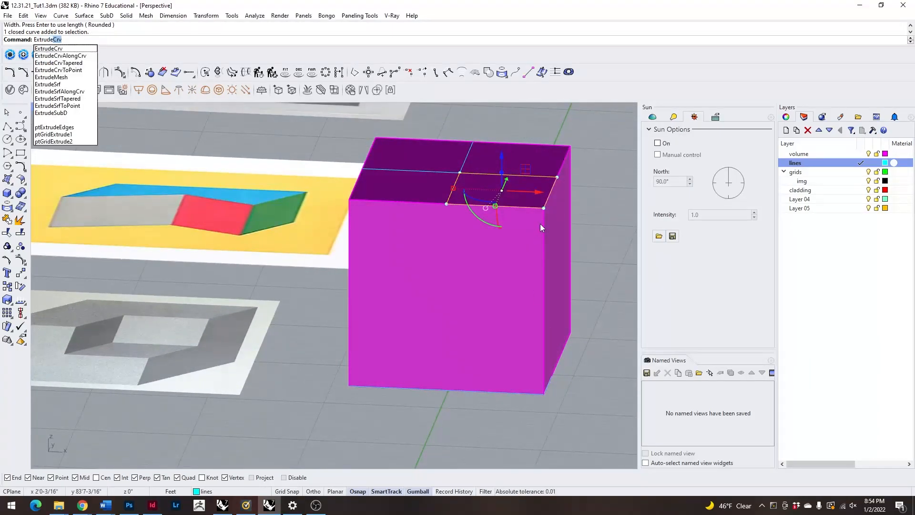
pyautogui.press('Return')
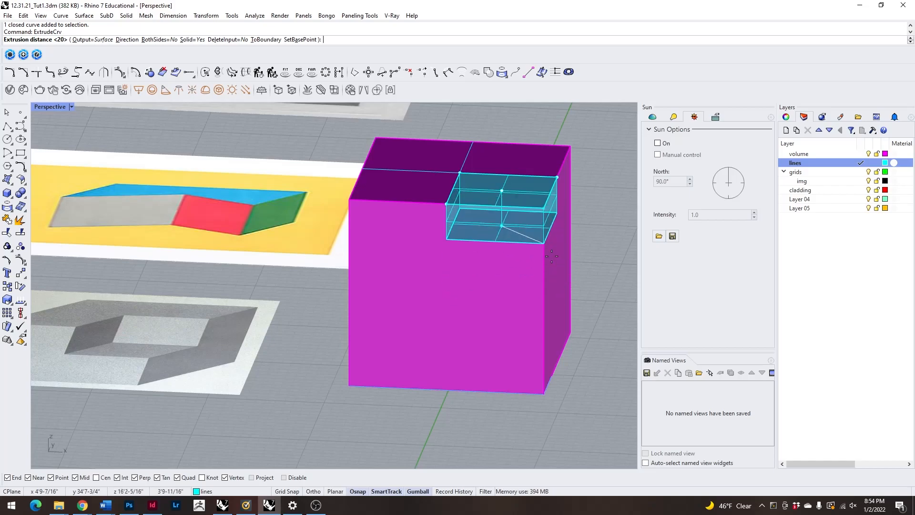
pyautogui.write("10'")
pyautogui.press('Return')
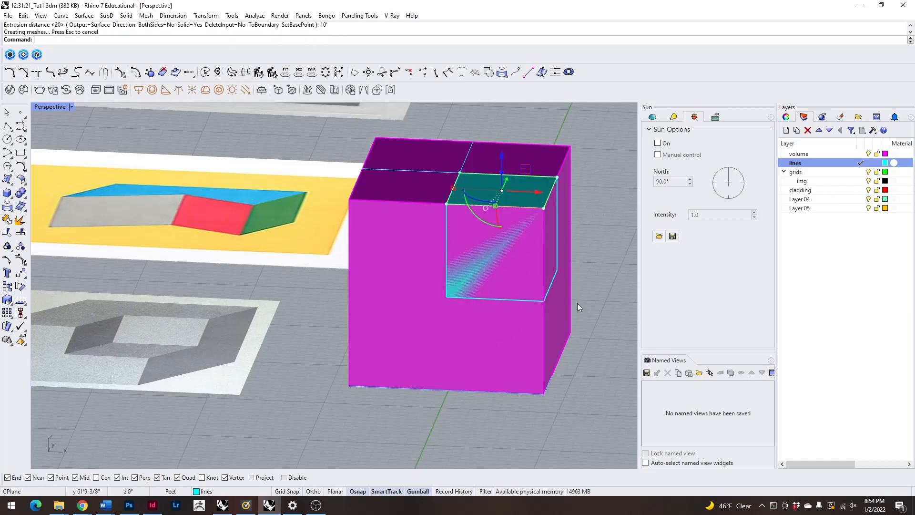
# Examine the 10' cube in the large cube's corner and compare both with the grey reference drawing, leaving nothing selected.
pyautogui.moveTo(629, 324); pyautogui.dragTo(551, 382, button='right')
pyautogui.click(468, 248)
pyautogui.click(519, 274)
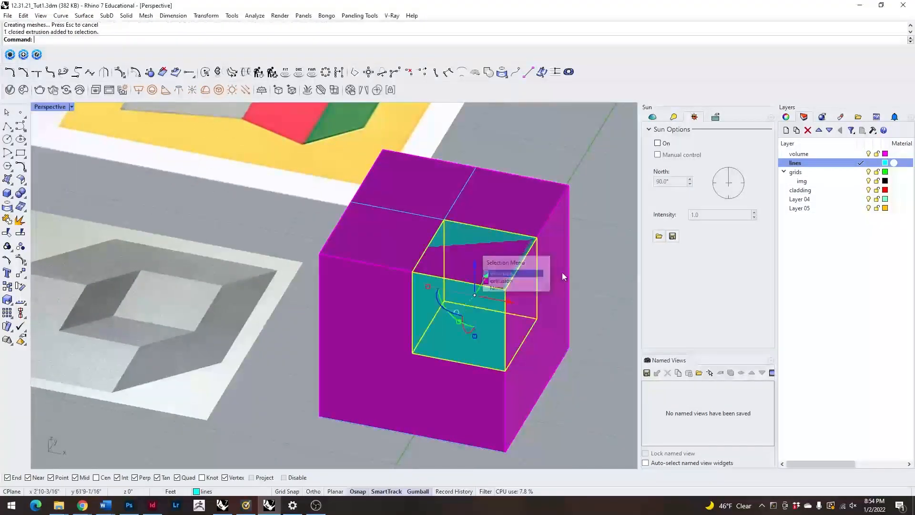
pyautogui.scroll(-3, 476, 296)
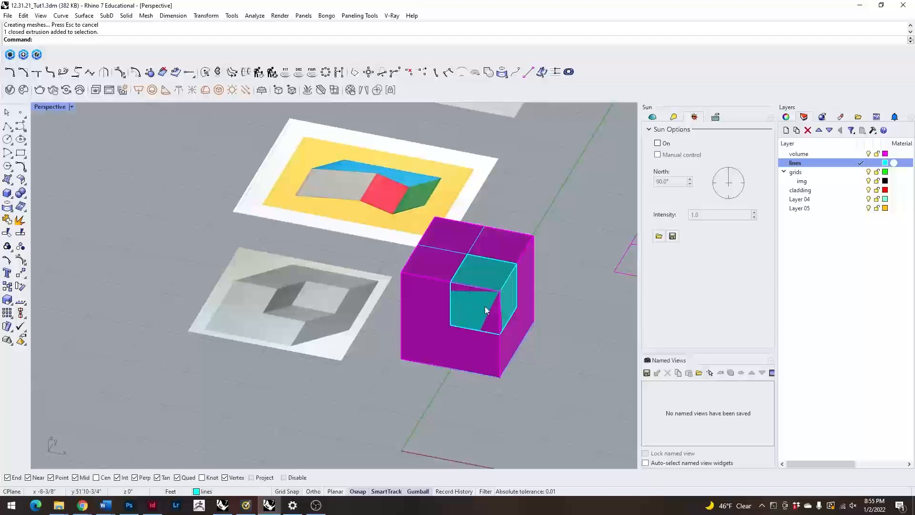
pyautogui.click(433, 322)
pyautogui.moveTo(352, 378); pyautogui.dragTo(412, 338, button='right')
pyautogui.moveTo(442, 381); pyautogui.dragTo(452, 393, button='right')
pyautogui.press('Escape')
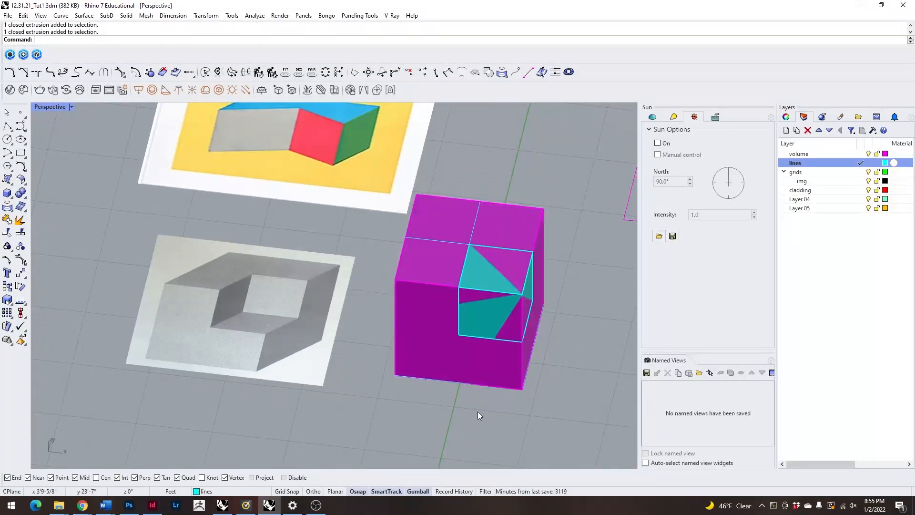
# Subtract the 10' corner cube from the large cube with BooleanDifference, with DeleteInput set to No.
pyautogui.write('BooleanDifference')
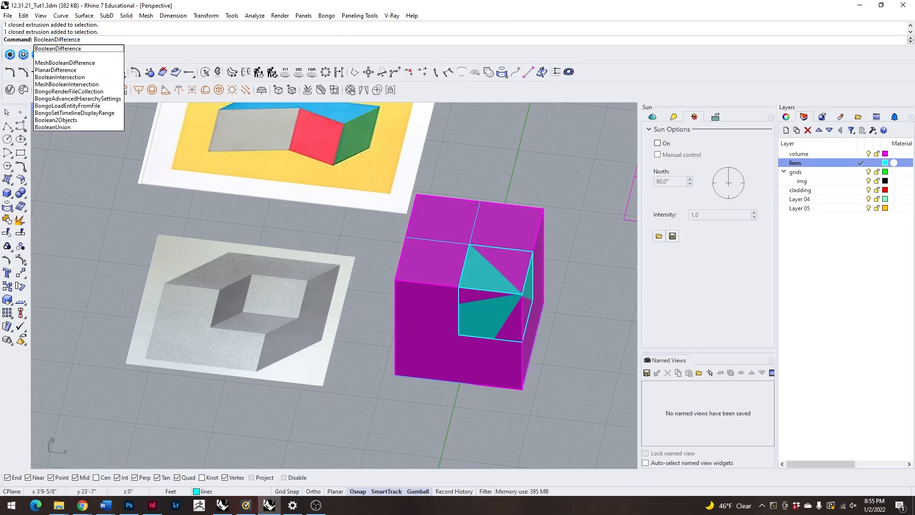
pyautogui.press('Return')
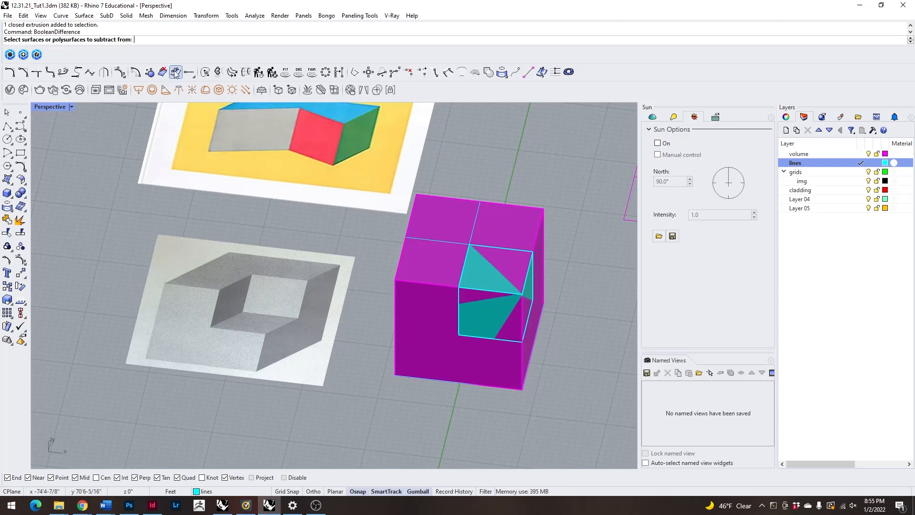
pyautogui.click(450, 359)
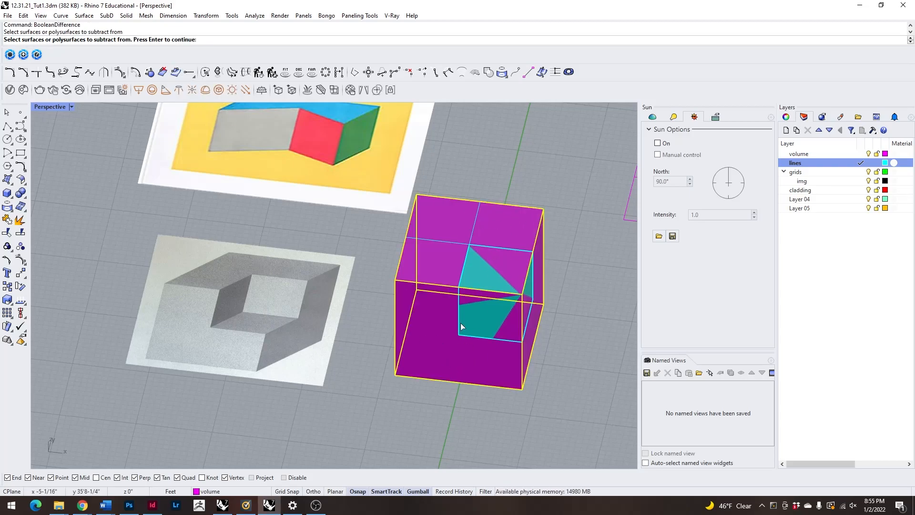
pyautogui.moveTo(438, 344); pyautogui.dragTo(416, 246, button='right')
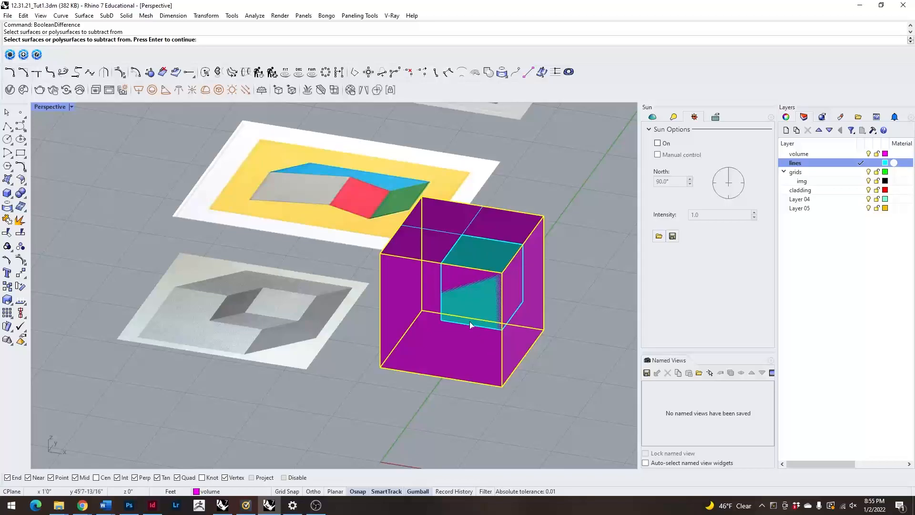
pyautogui.press('Return')
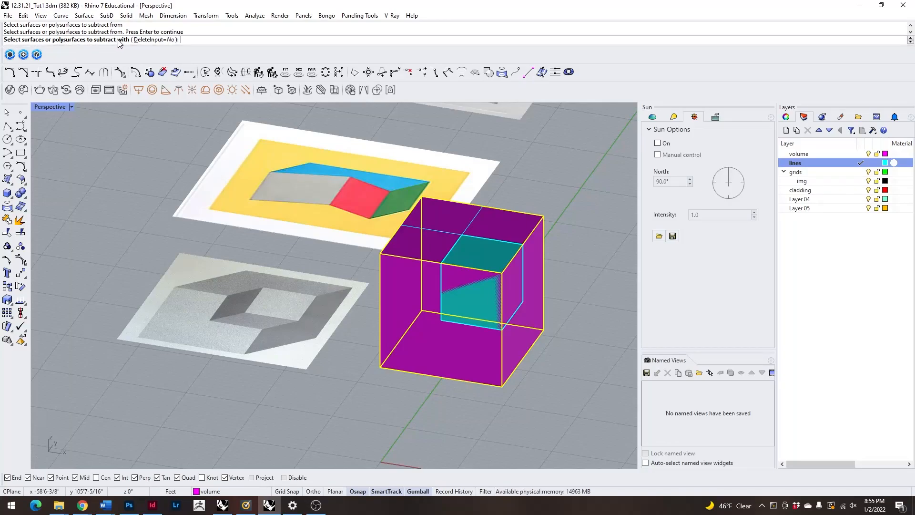
pyautogui.click(479, 290)
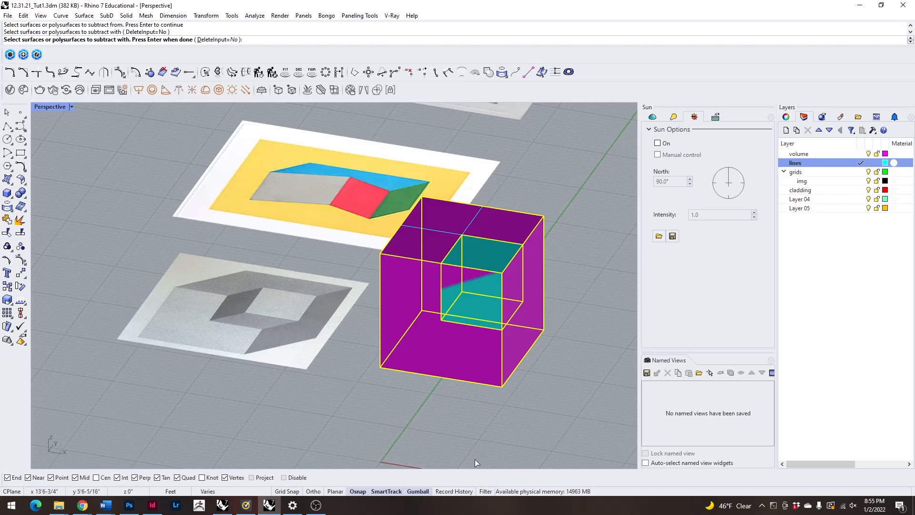
pyautogui.press('Return')
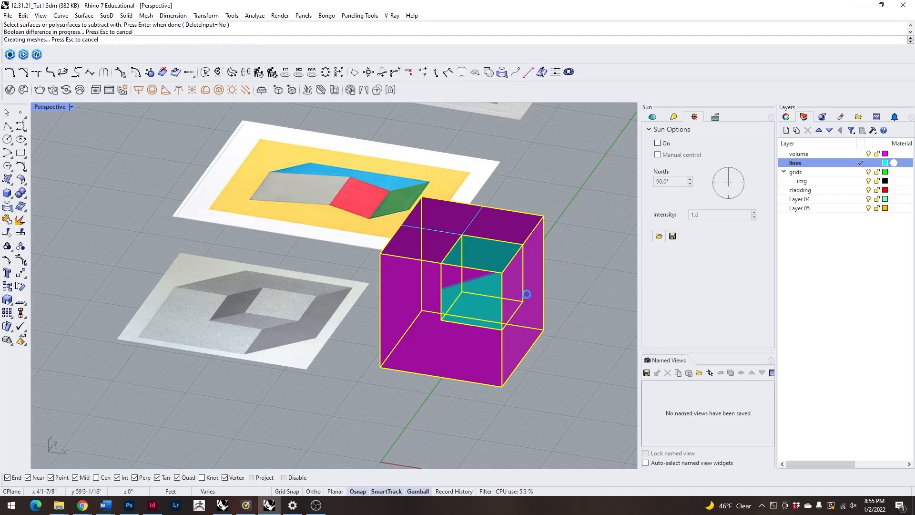
# Delete the leftover 10' cube from the large cube's cut corner.
pyautogui.click(487, 294)
pyautogui.press('Escape')
pyautogui.click(483, 293)
pyautogui.press('Delete')
pyautogui.moveTo(380, 337)
pyautogui.mouseDown(button='right')
pyautogui.moveTo(398, 297)
pyautogui.moveTo(370, 311)
pyautogui.moveTo(372, 333)
pyautogui.mouseUp(button='right')
# Inspect the notched cube beside its reference drawing in Arctic display mode, and return the viewport to Shaded.
pyautogui.click(53, 107)
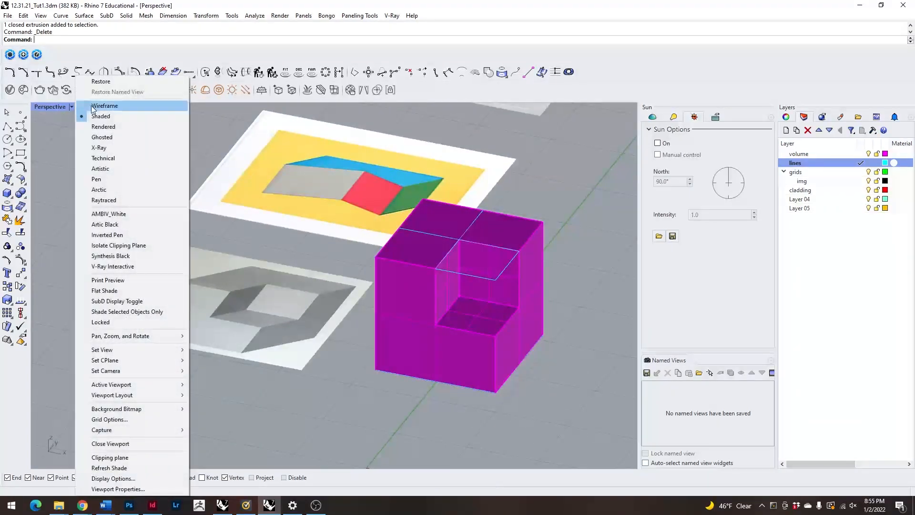
pyautogui.click(123, 190)
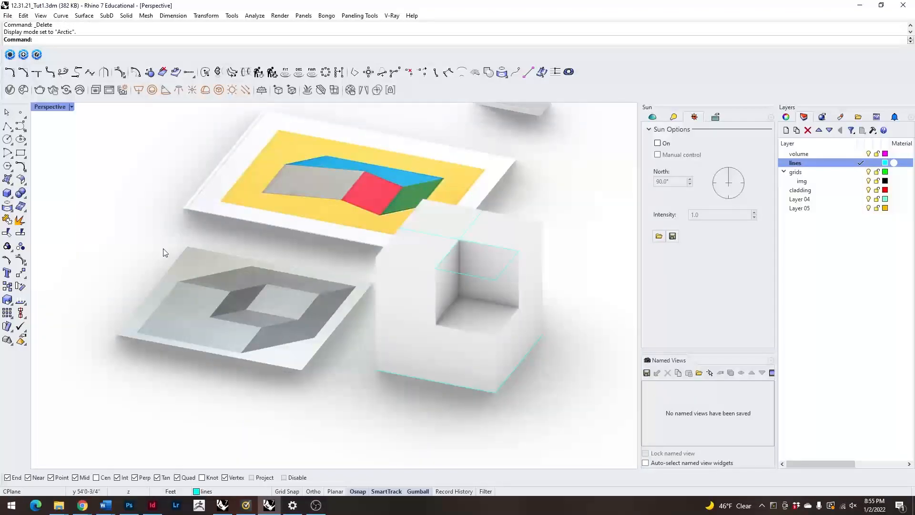
pyautogui.moveTo(164, 251); pyautogui.dragTo(149, 285, button='right')
pyautogui.click(428, 337)
pyautogui.click(582, 303)
pyautogui.click(512, 296)
pyautogui.press('Escape')
pyautogui.moveTo(334, 313); pyautogui.dragTo(228, 352, button='right')
pyautogui.click(225, 299)
pyautogui.click(373, 312)
pyautogui.scroll(-6, 374, 315)
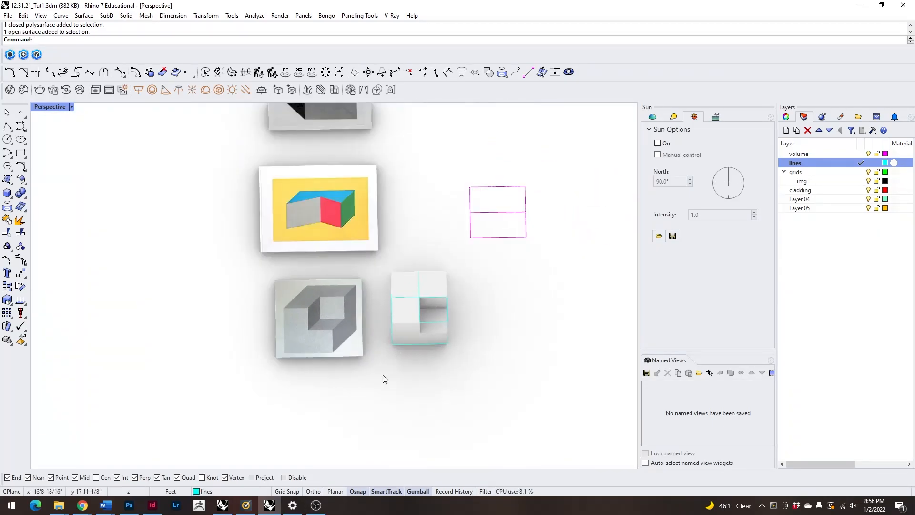
pyautogui.click(53, 107)
pyautogui.click(137, 115)
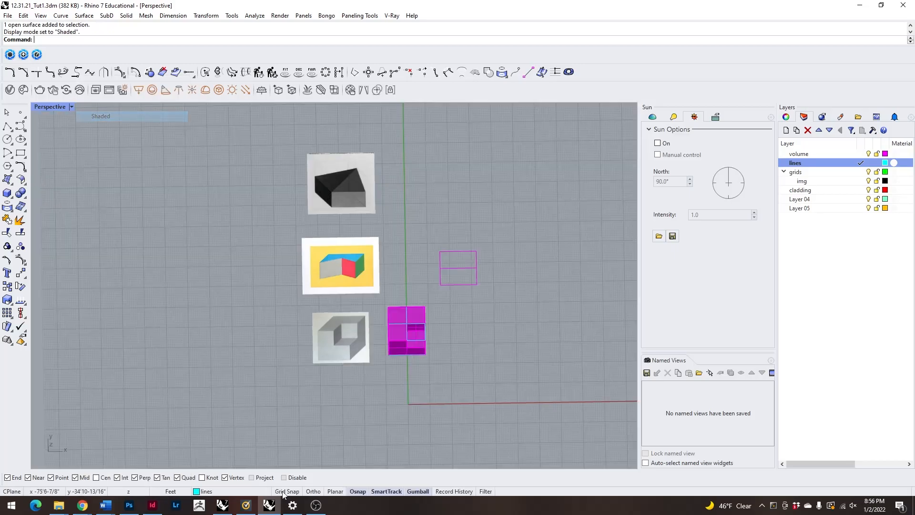
# Examine the dark reference drawing of the angular solid and its place in the row of references.
pyautogui.moveTo(269, 457); pyautogui.dragTo(243, 360, button='right')
pyautogui.scroll(5, 330, 282)
pyautogui.moveTo(331, 282); pyautogui.dragTo(348, 391, button='right')
pyautogui.scroll(-8, 350, 392)
pyautogui.scroll(10, 369, 207)
pyautogui.scroll(-9, 342, 276)
pyautogui.scroll(-3, 332, 338)
pyautogui.scroll(8, 343, 324)
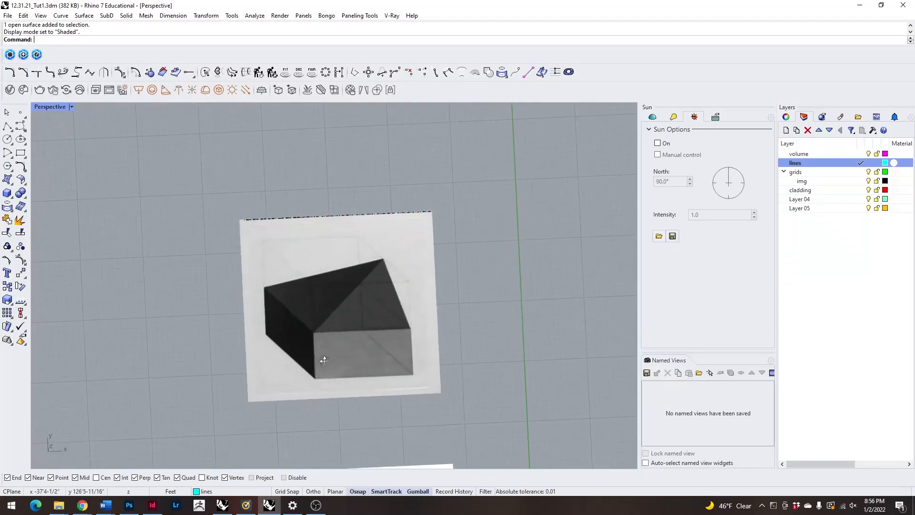
pyautogui.scroll(-3, 316, 287)
pyautogui.scroll(-8, 334, 267)
pyautogui.scroll(6, 376, 362)
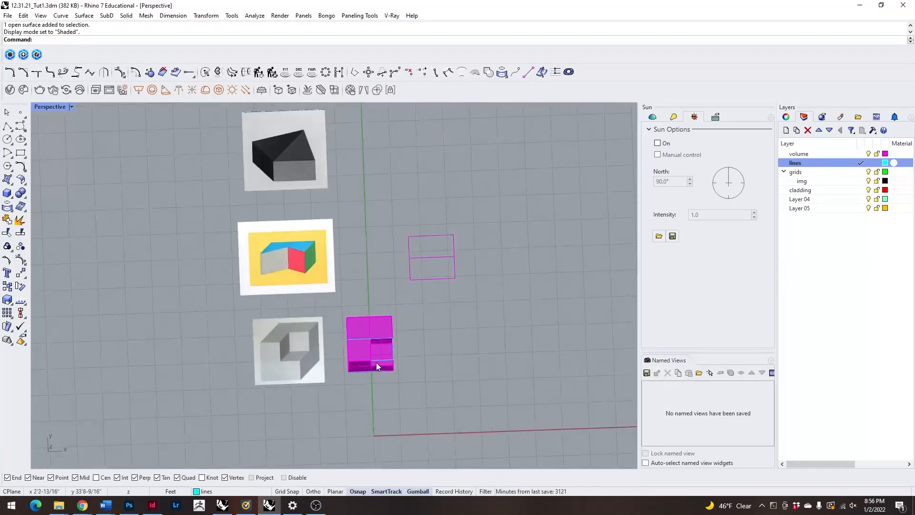
# Copy the notched cube's base square twice, placing one beside the yellow reference image and one beside the dark one.
pyautogui.moveTo(375, 362); pyautogui.dragTo(382, 381, button='right')
pyautogui.click(383, 356)
pyautogui.click(384, 360)
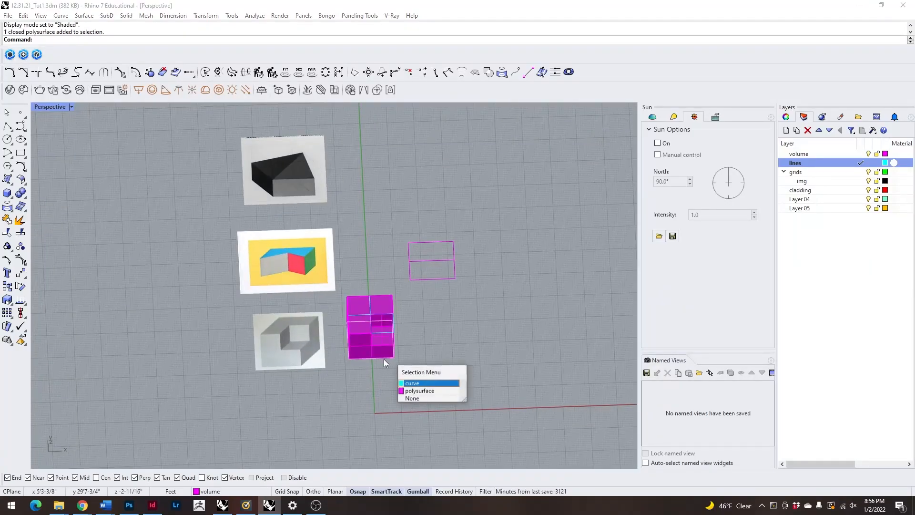
pyautogui.click(420, 385)
pyautogui.scroll(-5, 408, 348)
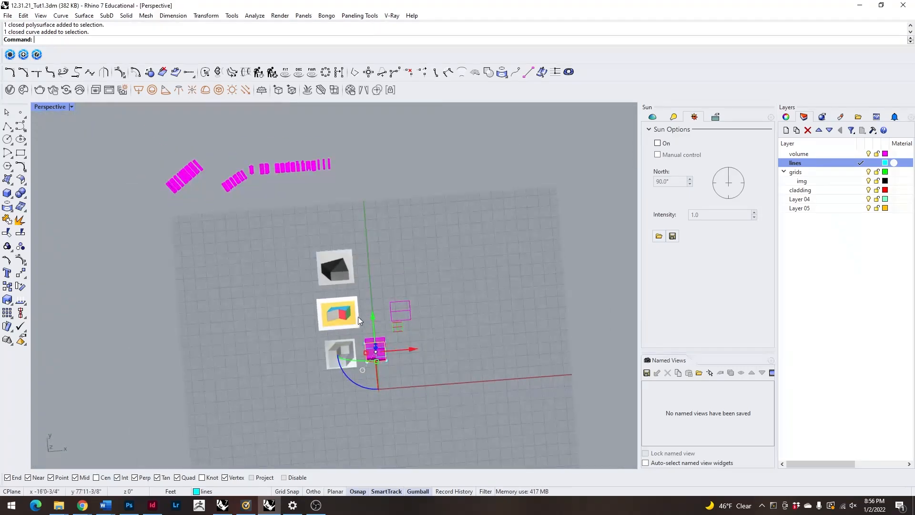
pyautogui.moveTo(373, 280); pyautogui.dragTo(373, 234)
pyautogui.press('alt')
pyautogui.click(438, 260)
# Select the copied square beside the dark reference drawing and compare it with the drawn solid's base and edges.
pyautogui.scroll(12, 310, 280)
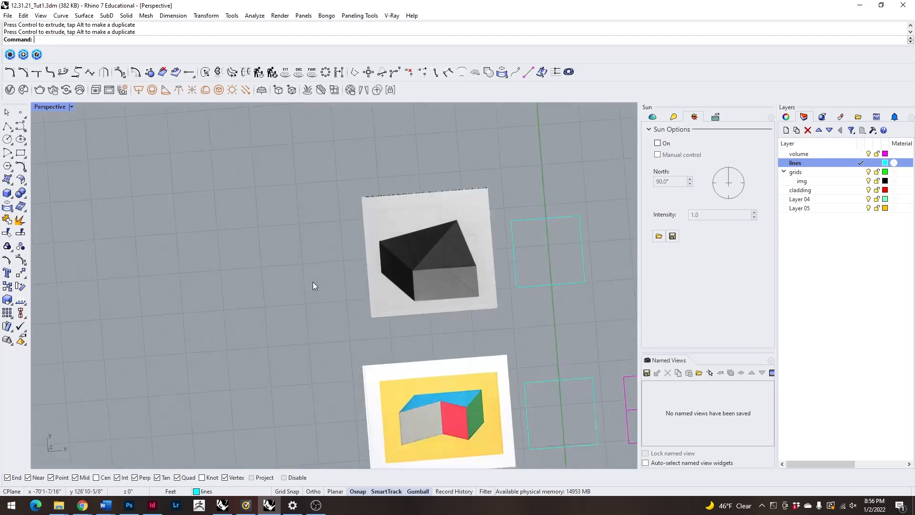
pyautogui.scroll(-6, 472, 295)
pyautogui.scroll(4, 441, 254)
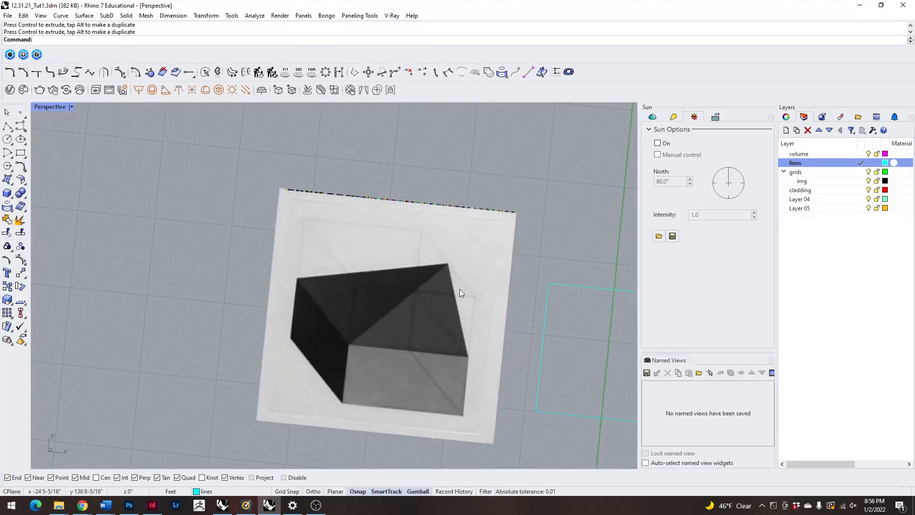
pyautogui.scroll(-4, 395, 268)
pyautogui.scroll(2, 391, 276)
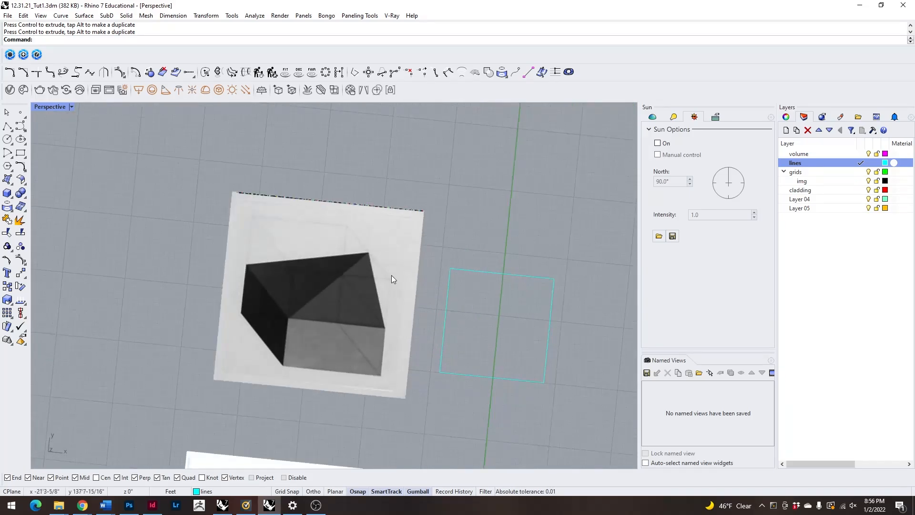
pyautogui.moveTo(349, 361); pyautogui.dragTo(361, 357, button='right')
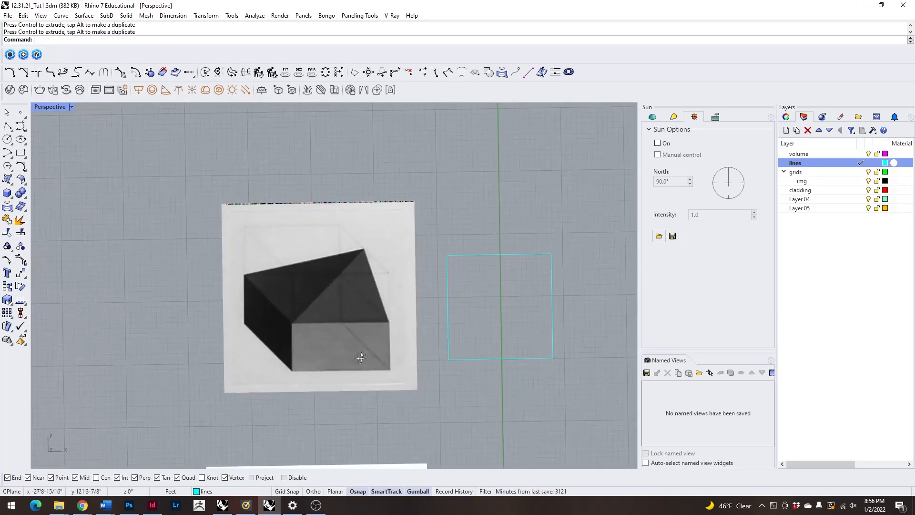
pyautogui.click(473, 359)
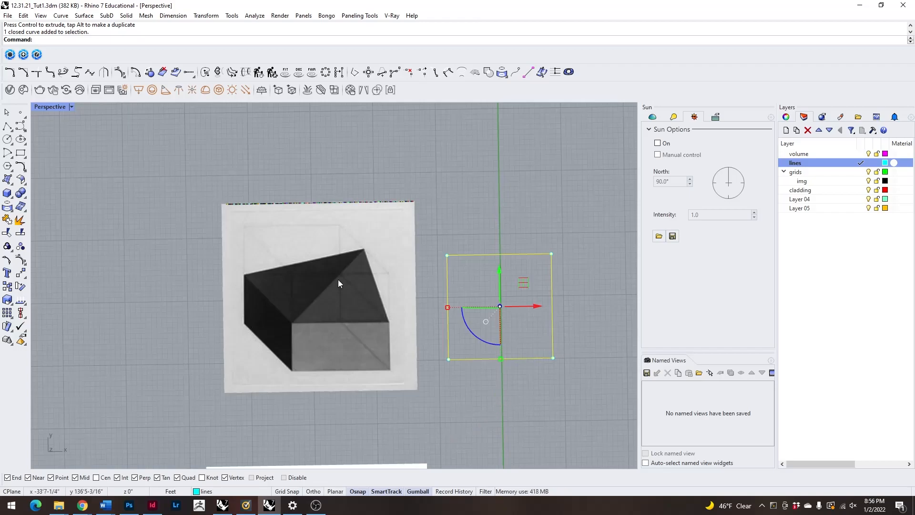
pyautogui.scroll(2, 326, 252)
pyautogui.keyDown('shift'); pyautogui.moveTo(478, 289); pyautogui.dragTo(317, 251, button='right'); pyautogui.keyUp('shift')
pyautogui.scroll(-4, 538, 326)
pyautogui.scroll(6, 322, 302)
pyautogui.scroll(-4, 421, 368)
pyautogui.moveTo(421, 368); pyautogui.dragTo(449, 351, button='right')
pyautogui.scroll(-4, 412, 323)
pyautogui.scroll(-4, 412, 323)
pyautogui.scroll(7, 490, 420)
pyautogui.moveTo(490, 421); pyautogui.dragTo(453, 396, button='right')
pyautogui.scroll(-6, 234, 259)
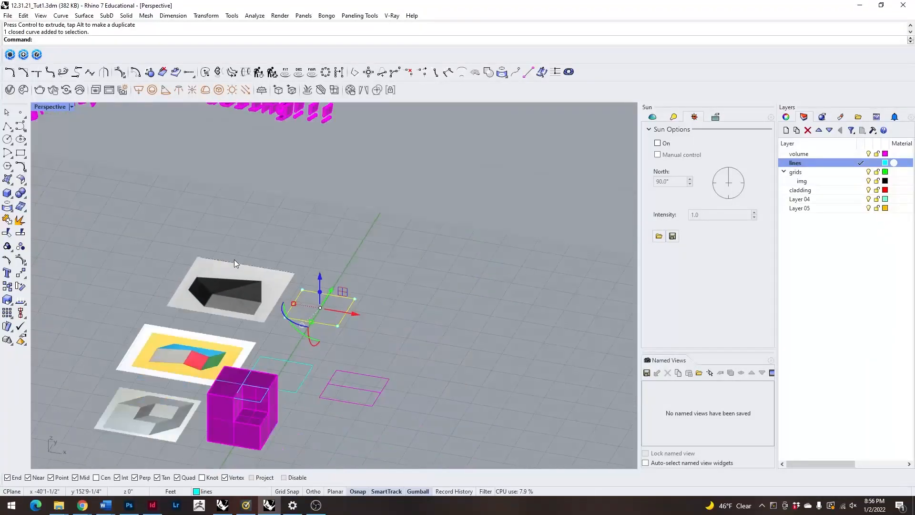
pyautogui.moveTo(234, 260); pyautogui.dragTo(218, 314, button='right')
pyautogui.scroll(5, 205, 275)
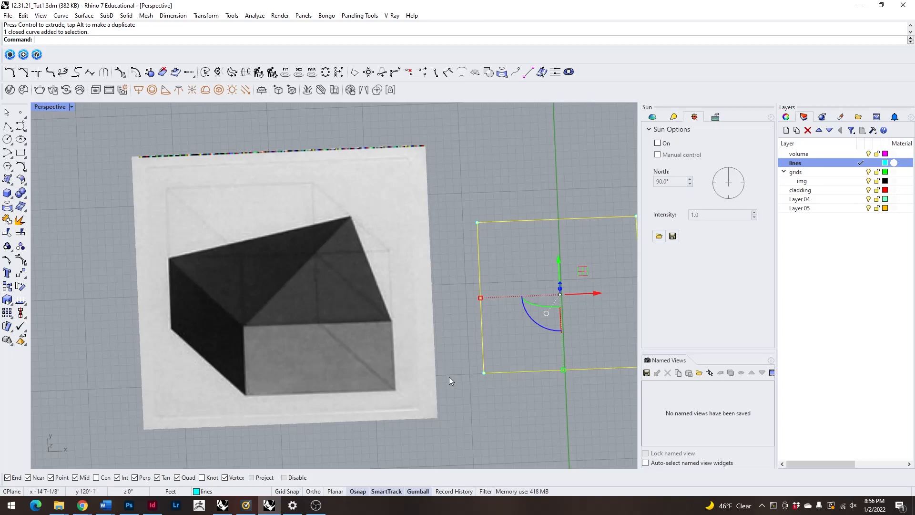
# Extrude the square beside the dark reference drawing 10' upward as a solid.
pyautogui.scroll(-6, 356, 379)
pyautogui.moveTo(356, 380); pyautogui.dragTo(344, 327, button='right')
pyautogui.write('ExtrudeCrv')
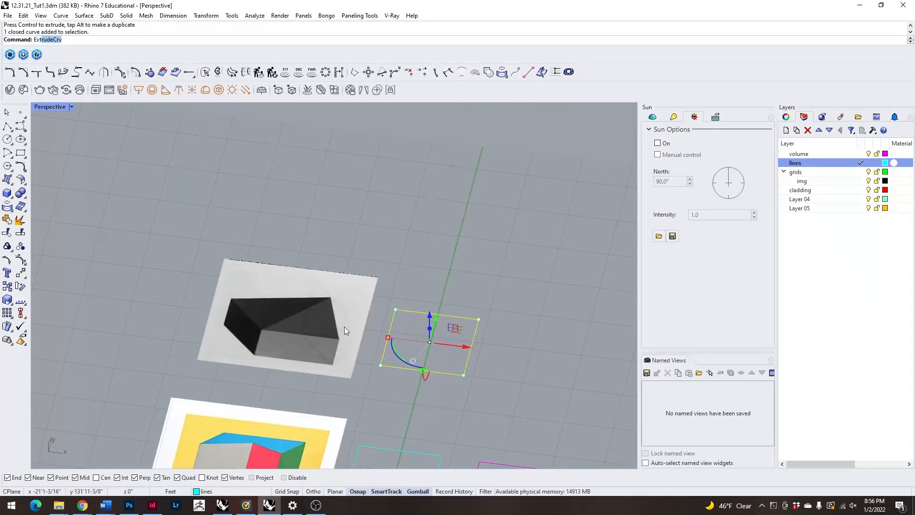
pyautogui.press('Return')
pyautogui.write("10'")
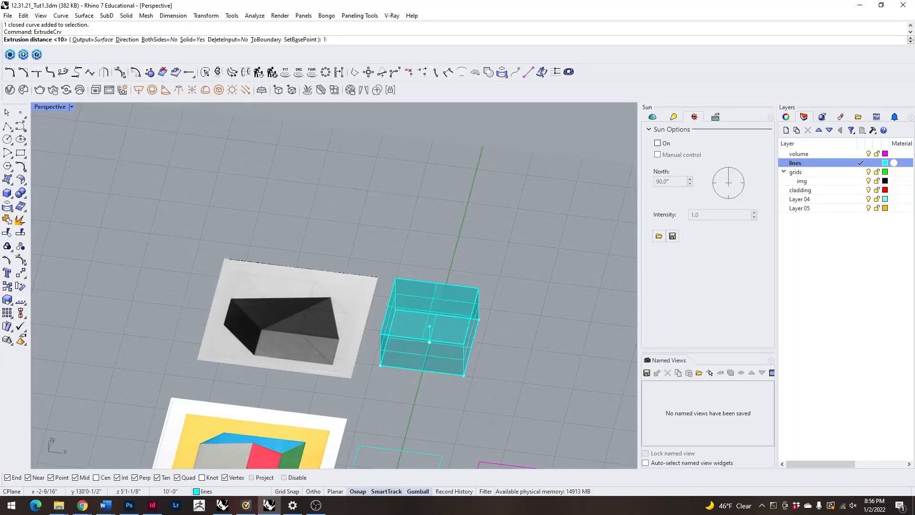
pyautogui.press('Return')
# Compare the extruded block with the dark solid and the faint construction lines in its reference drawing.
pyautogui.moveTo(428, 385); pyautogui.dragTo(382, 360, button='right')
pyautogui.scroll(2, 359, 279)
pyautogui.scroll(2, 291, 307)
pyautogui.scroll(-4, 331, 313)
pyautogui.moveTo(414, 331)
pyautogui.mouseDown(button='right')
pyautogui.moveTo(394, 328)
pyautogui.moveTo(419, 336)
pyautogui.mouseUp(button='right')
pyautogui.scroll(3, 308, 305)
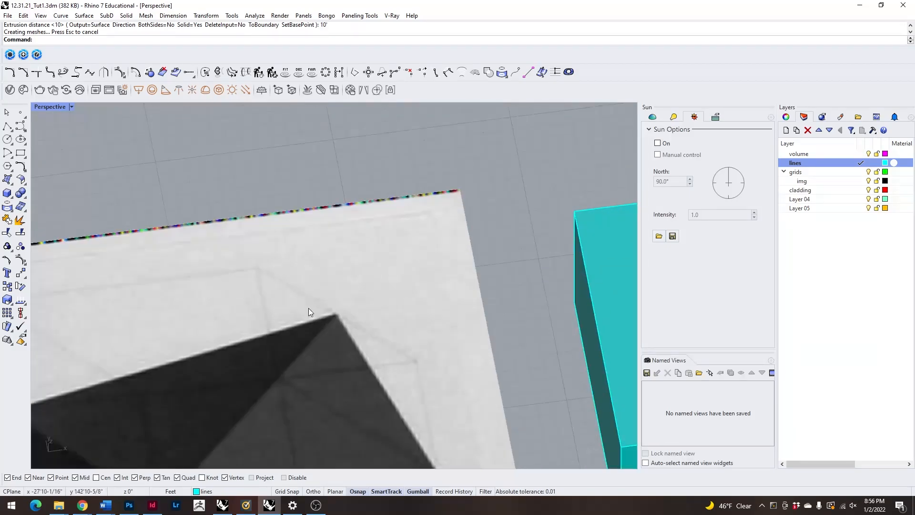
pyautogui.scroll(-4, 310, 329)
pyautogui.scroll(-2, 358, 339)
pyautogui.moveTo(381, 348); pyautogui.dragTo(354, 335, button='right')
pyautogui.scroll(4, 310, 304)
pyautogui.moveTo(393, 363); pyautogui.dragTo(366, 312, button='right')
pyautogui.write('line')
pyautogui.press('Return')
pyautogui.click(369, 335)
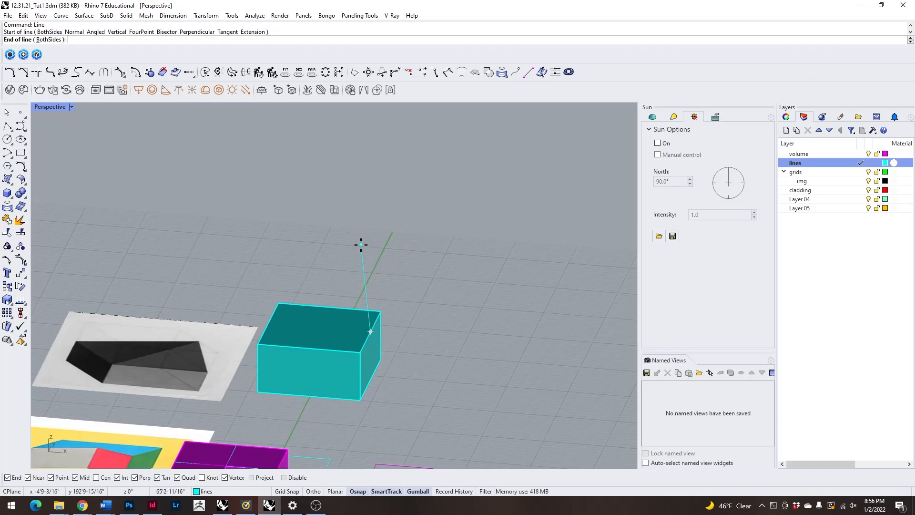
pyautogui.press('Escape')
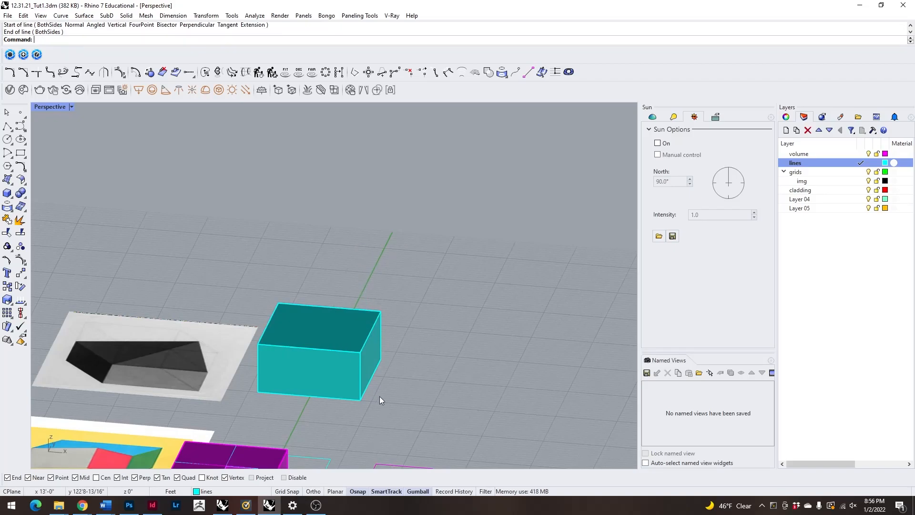
# Draw a vertical 10' line upward from the midpoint of the block's top edge on the side away from the reference drawing.
pyautogui.moveTo(265, 289); pyautogui.dragTo(231, 293, button='right')
pyautogui.scroll(2, 231, 293)
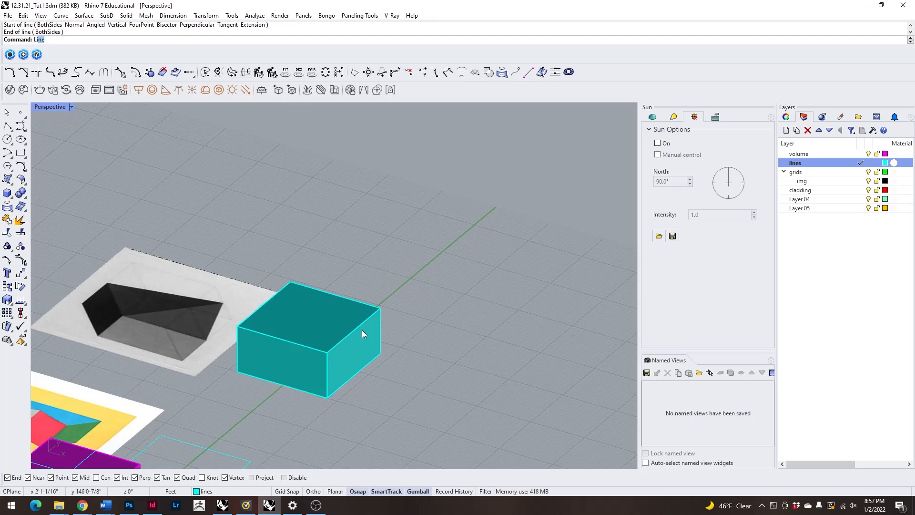
pyautogui.press('Return')
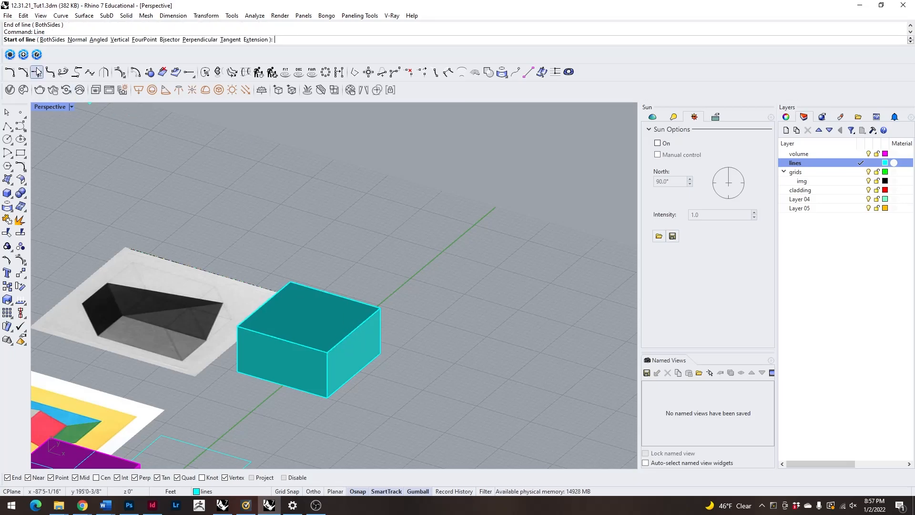
pyautogui.click(119, 40)
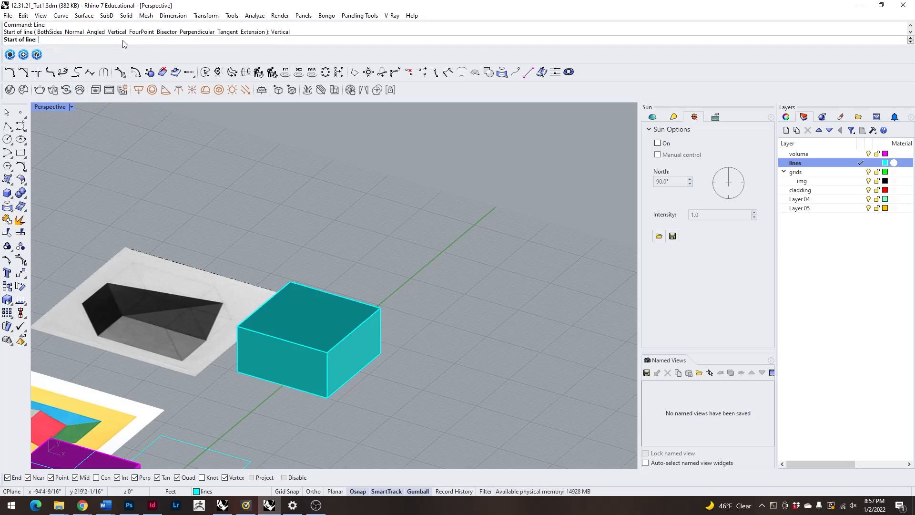
pyautogui.click(354, 330)
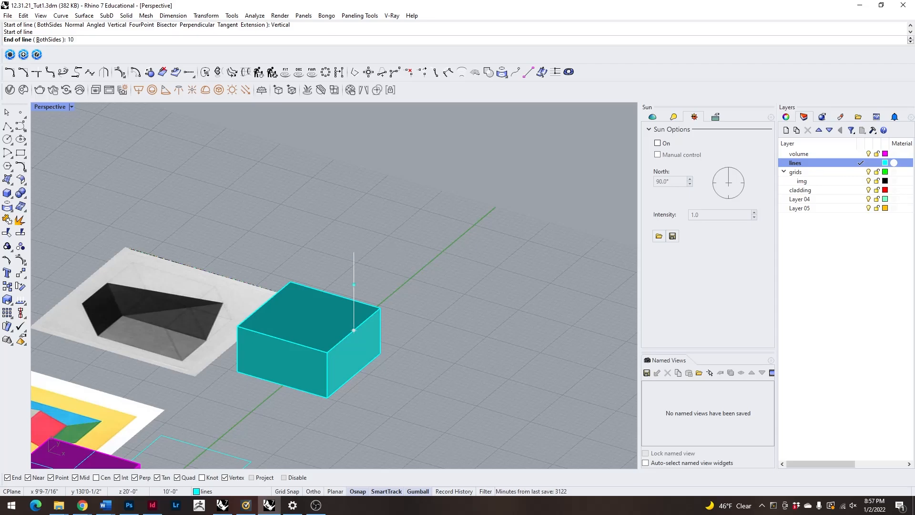
pyautogui.write("10'")
pyautogui.press('Return')
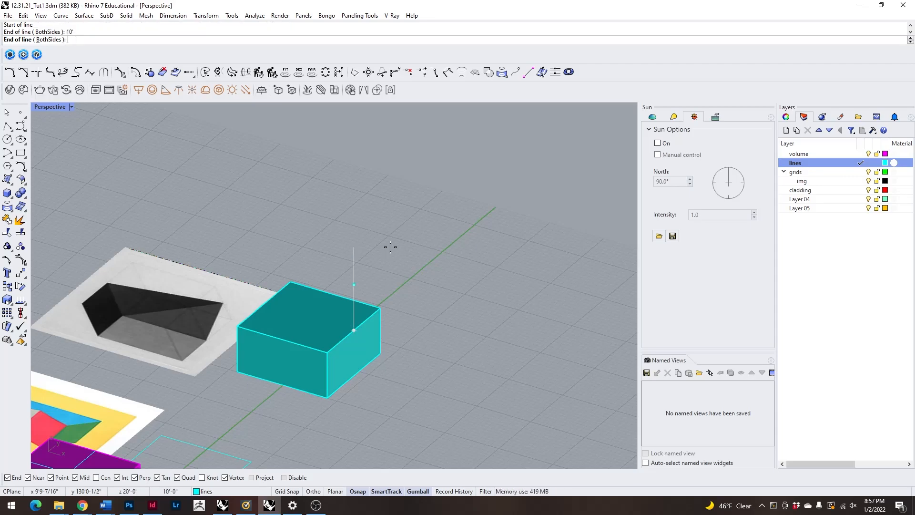
pyautogui.press('Return')
# Draw a line between the vertical line's upper end and the rear top corner of the same block edge.
pyautogui.moveTo(116, 270); pyautogui.dragTo(277, 270, button='right')
pyautogui.scroll(-5, 277, 270)
pyautogui.moveTo(300, 234); pyautogui.dragTo(229, 291, button='right')
pyautogui.scroll(6, 219, 300)
pyautogui.press('Return')
pyautogui.click(505, 171)
pyautogui.press('Escape')
# Move the block beside the dark reference drawing to the volume layer.
pyautogui.click(477, 240)
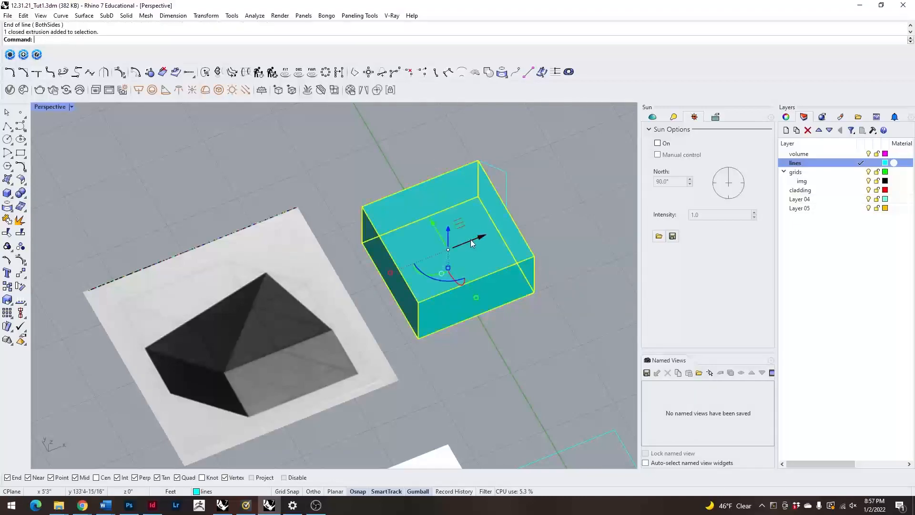
pyautogui.rightClick(795, 153)
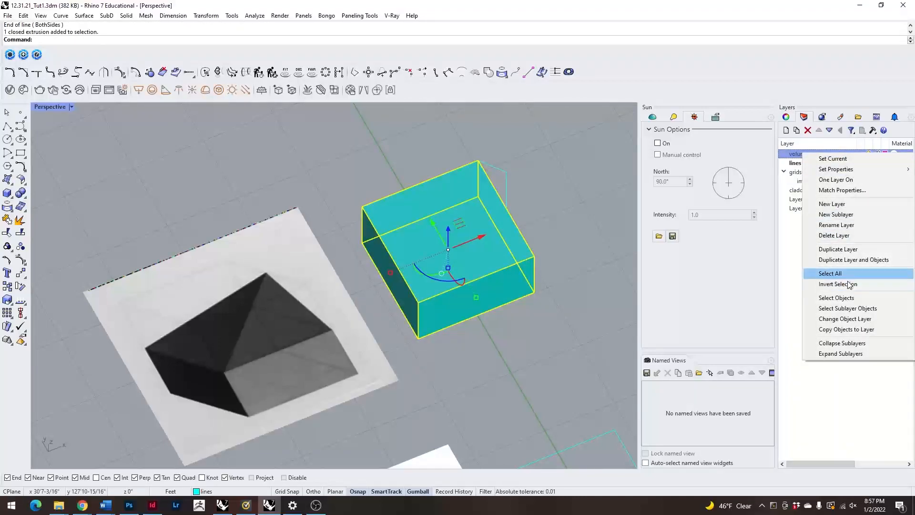
pyautogui.click(844, 318)
# Draw a line from the apex to the front top corner at the other end of the block edge.
pyautogui.moveTo(594, 160); pyautogui.dragTo(581, 259, button='right')
pyautogui.press('Return')
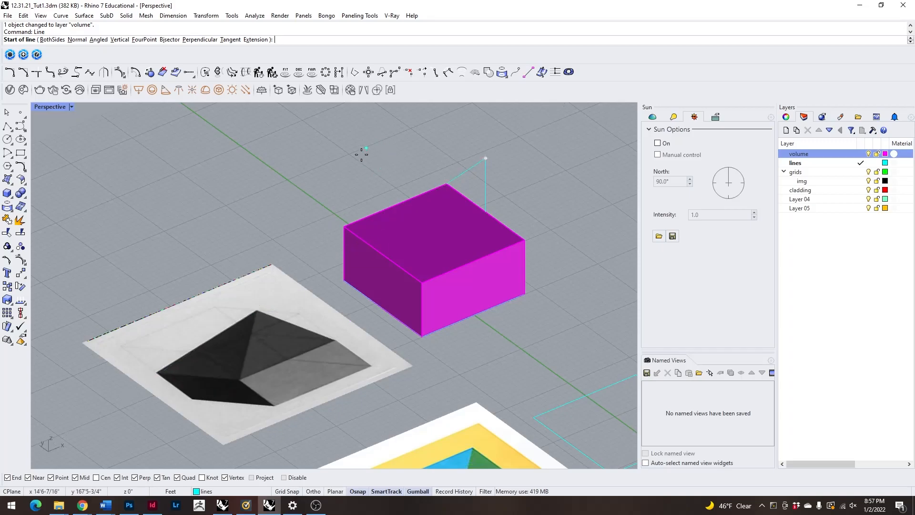
pyautogui.moveTo(365, 150); pyautogui.dragTo(427, 184, button='right')
pyautogui.click(511, 180)
pyautogui.click(546, 268)
pyautogui.moveTo(549, 261); pyautogui.dragTo(520, 274, button='right')
pyautogui.click(516, 258)
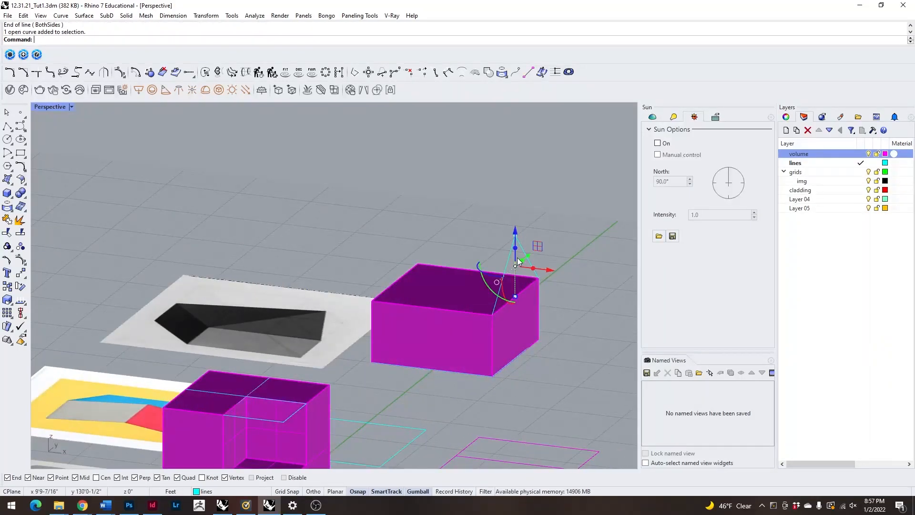
pyautogui.press('Escape')
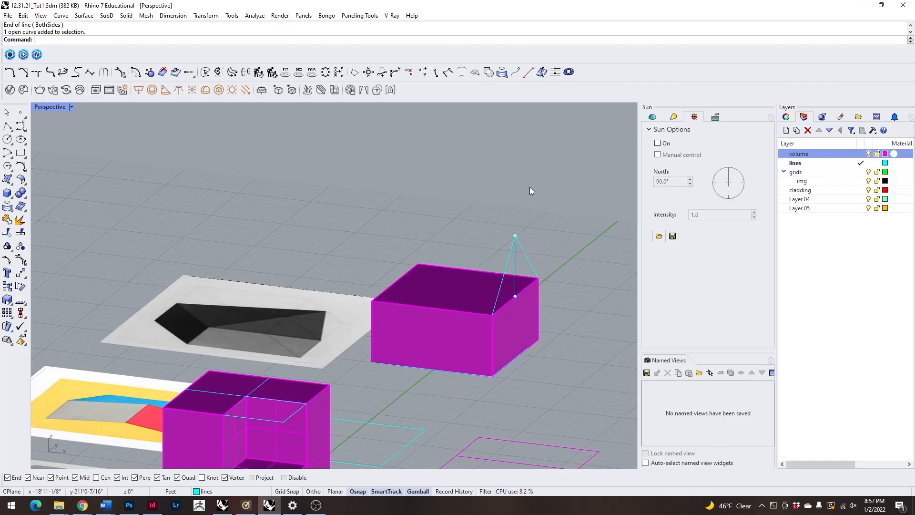
# Compare the block and its construction lines with the sloping edges of the dark solid in the reference drawing.
pyautogui.moveTo(530, 187); pyautogui.dragTo(408, 279, button='right')
pyautogui.moveTo(190, 257); pyautogui.dragTo(240, 352, button='right')
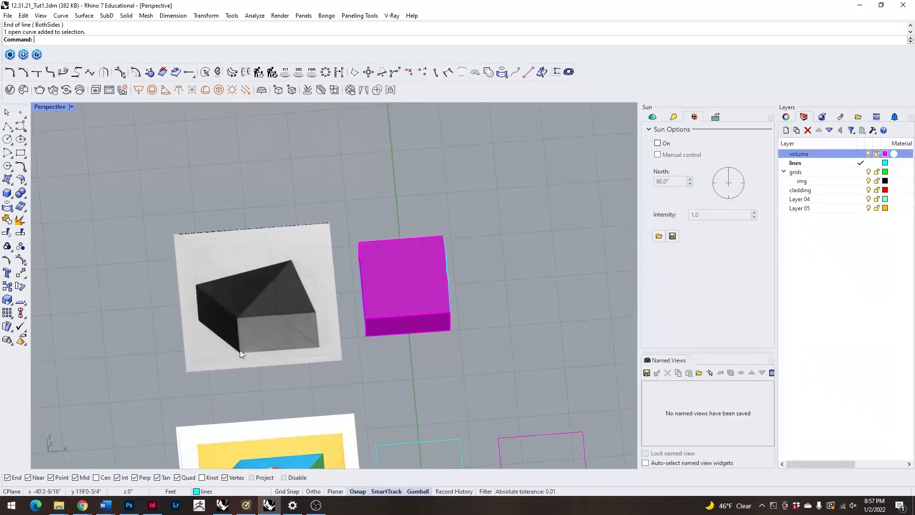
pyautogui.moveTo(311, 294); pyautogui.dragTo(371, 248, button='right')
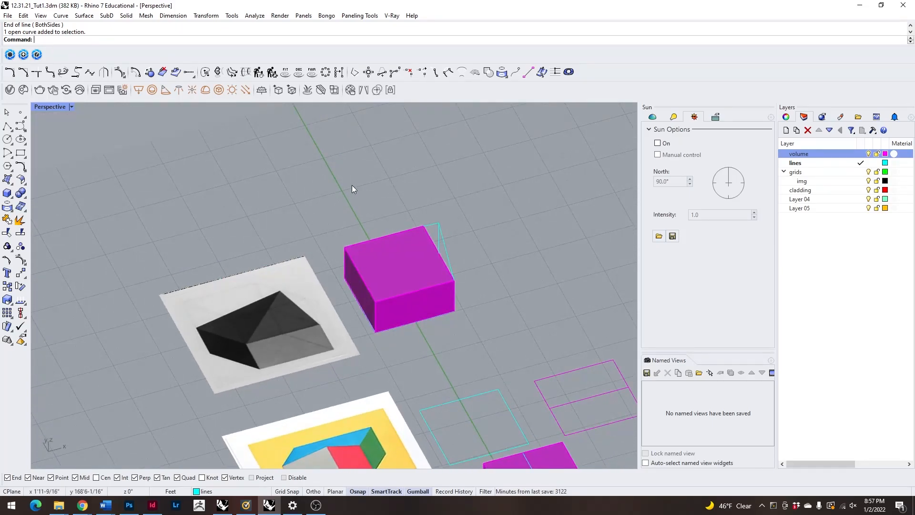
pyautogui.scroll(4, 328, 225)
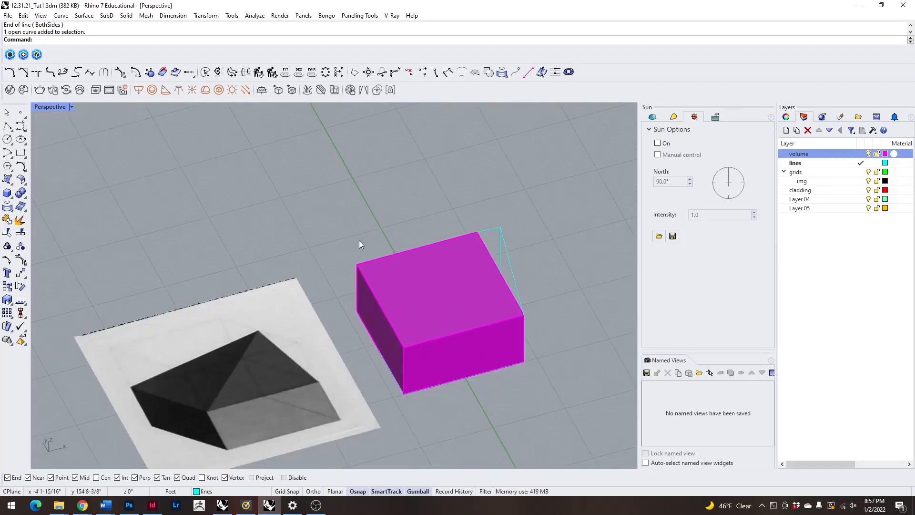
pyautogui.scroll(-4, 360, 240)
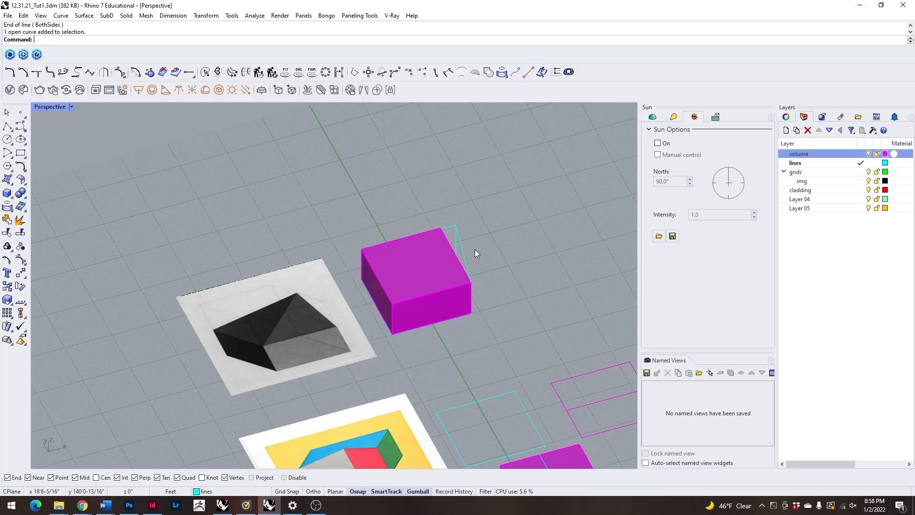
pyautogui.scroll(3, 476, 229)
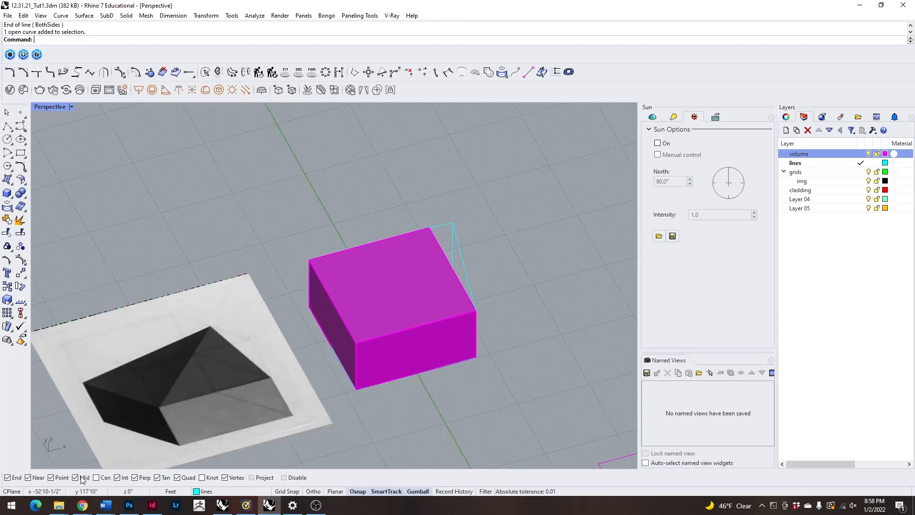
pyautogui.press('Return')
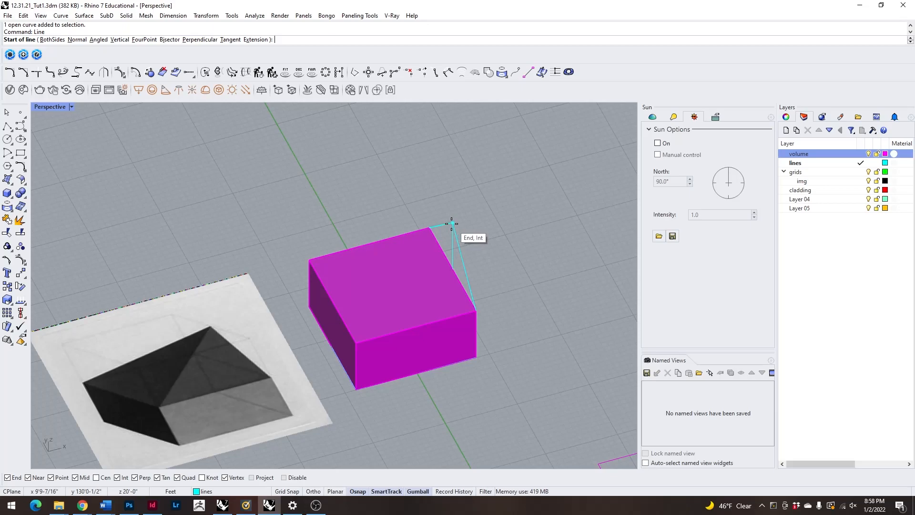
pyautogui.scroll(3, 454, 225)
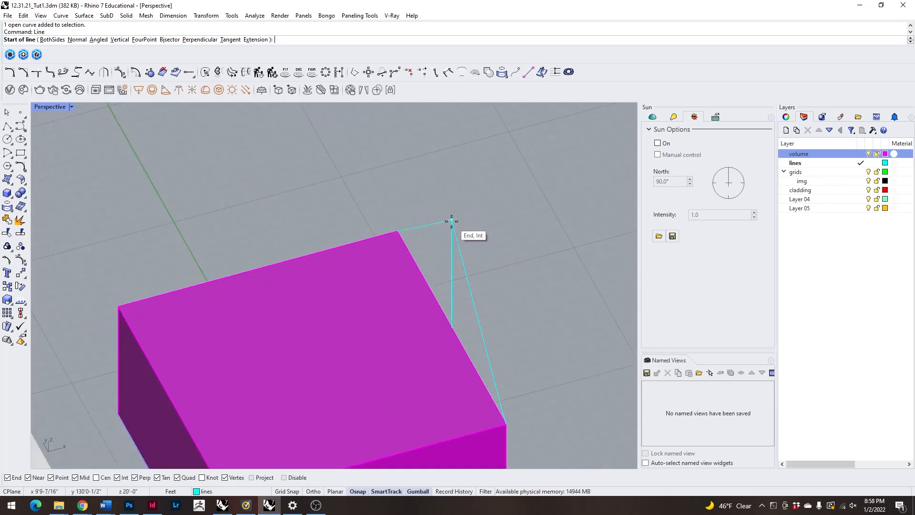
pyautogui.click(453, 221)
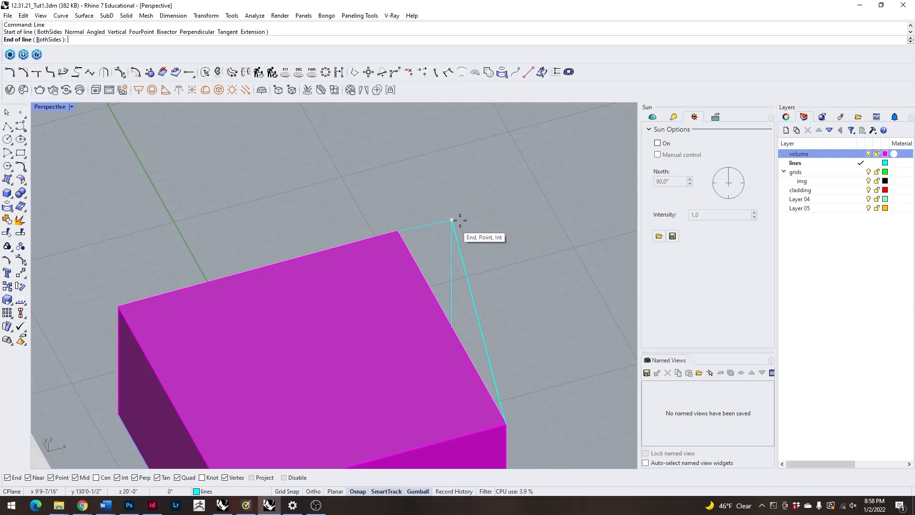
pyautogui.scroll(5, 452, 221)
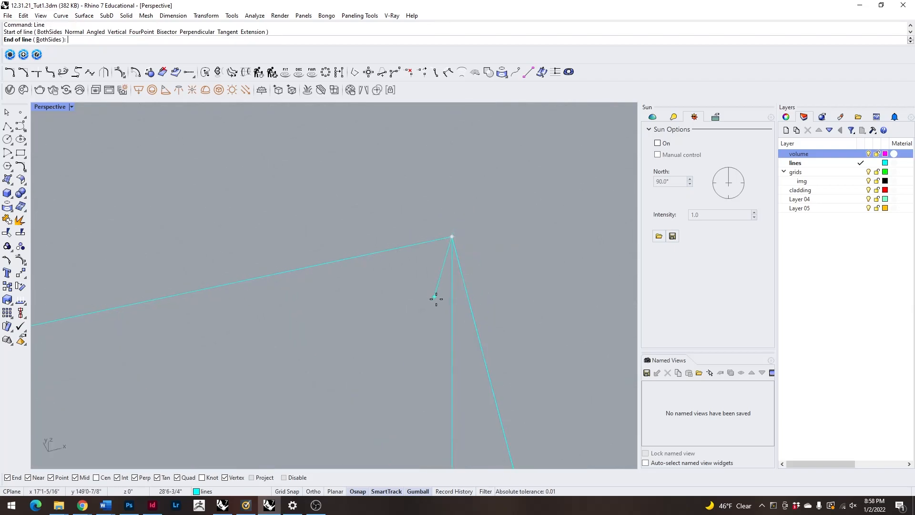
pyautogui.scroll(-3, 433, 298)
pyautogui.press('Escape')
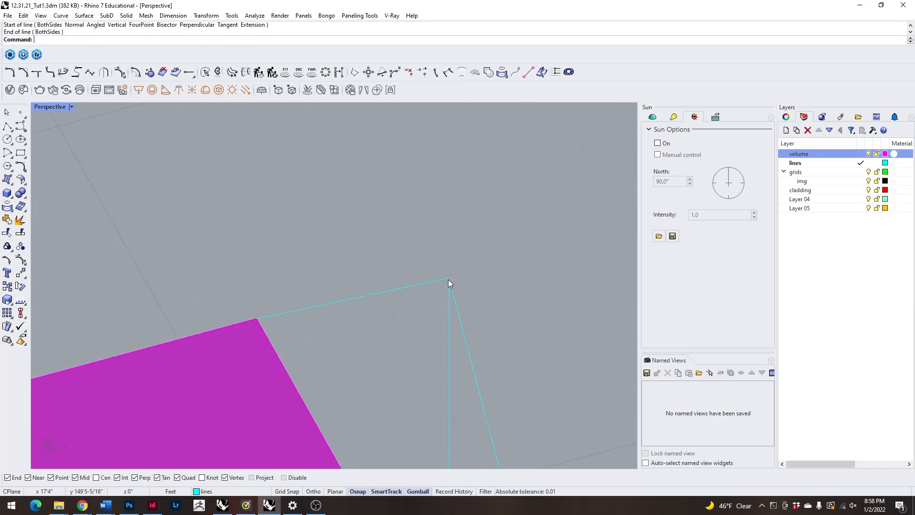
pyautogui.rightClick(452, 273)
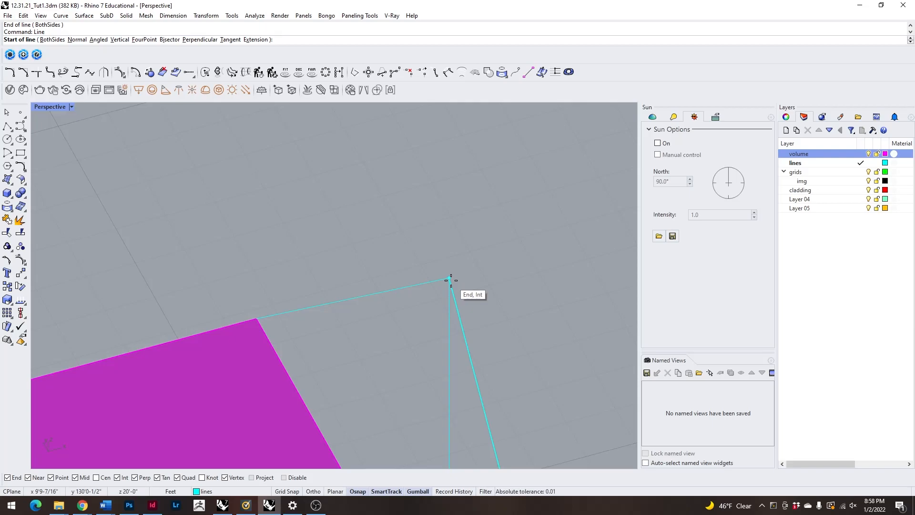
pyautogui.scroll(-6, 399, 285)
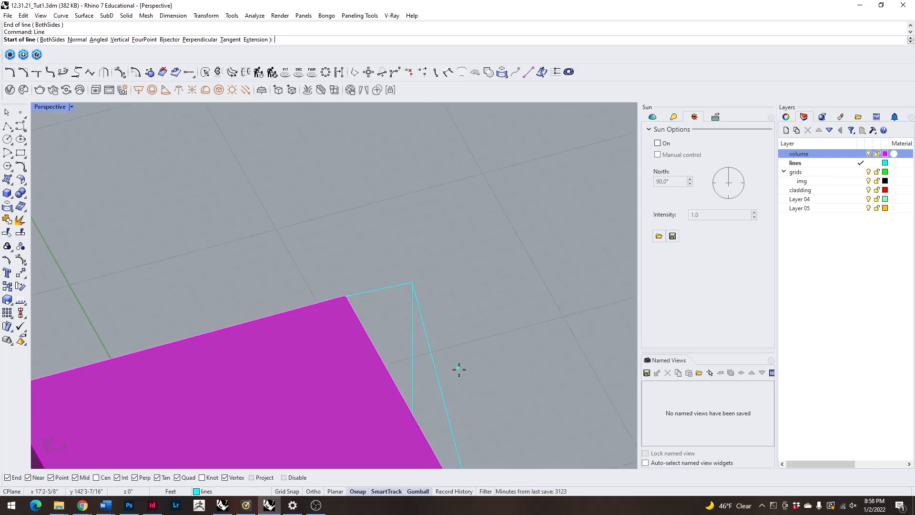
pyautogui.press('Escape')
pyautogui.scroll(-5, 457, 369)
pyautogui.moveTo(495, 380); pyautogui.dragTo(493, 355, button='right')
pyautogui.write('l')
pyautogui.press('Return')
pyautogui.write('l')
pyautogui.press('Return')
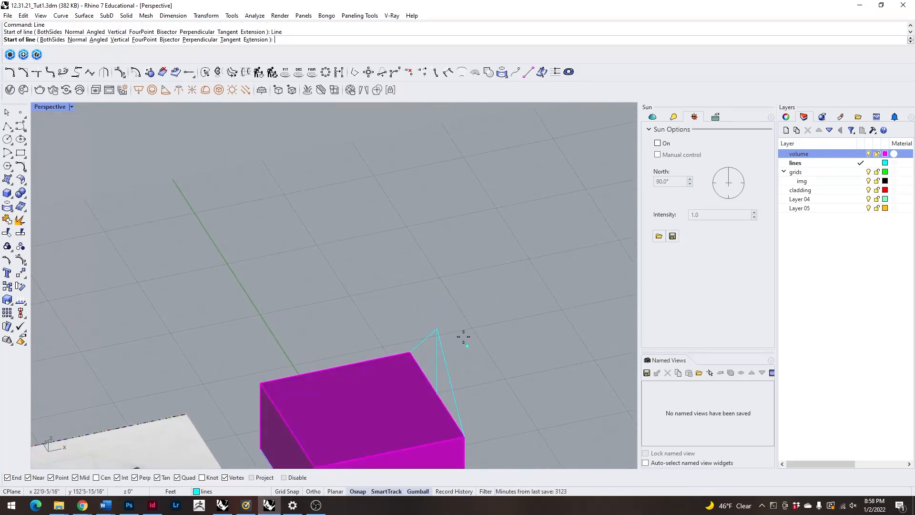
pyautogui.click(431, 327)
pyautogui.scroll(-4, 480, 276)
pyautogui.scroll(6, 457, 306)
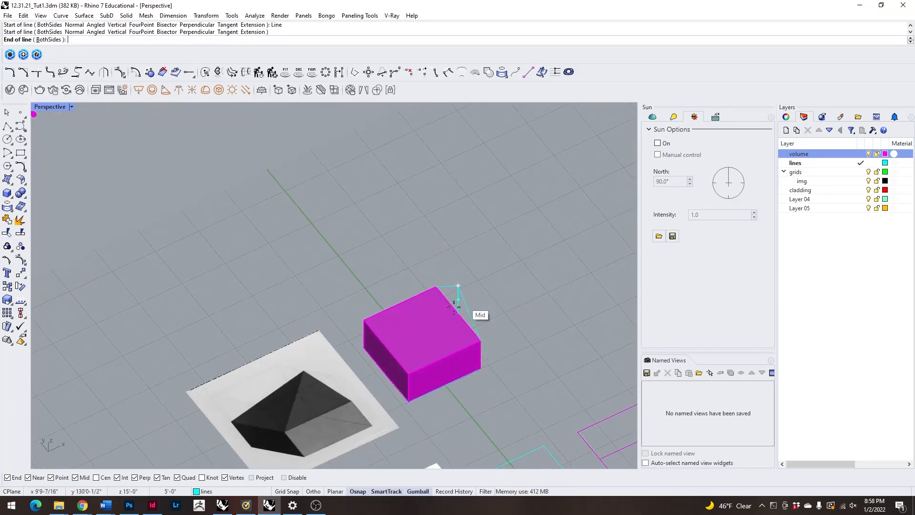
pyautogui.click(393, 439)
pyautogui.hotkey('ctrl', 'z')
# Draw lines from the apex to the block's two remaining top corners on the side nearest the reference drawing.
pyautogui.write('l')
pyautogui.press('Return')
pyautogui.click(486, 276)
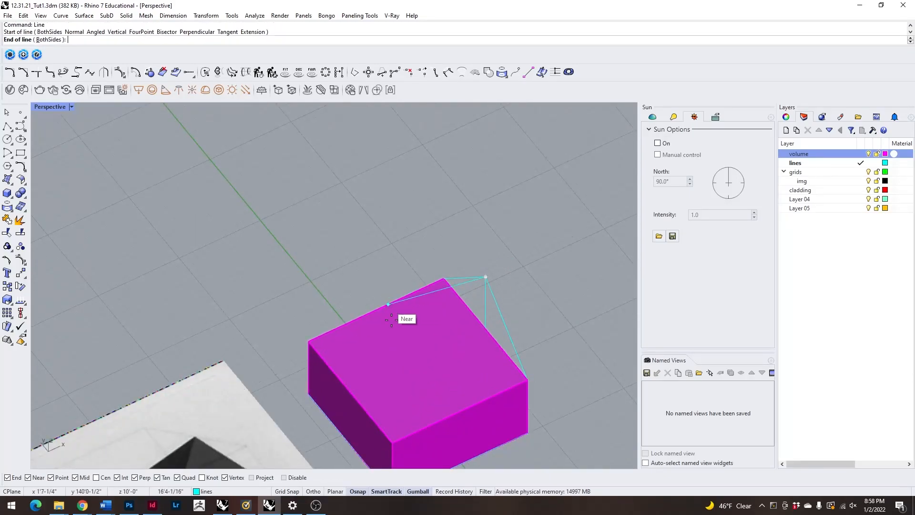
pyautogui.click(392, 442)
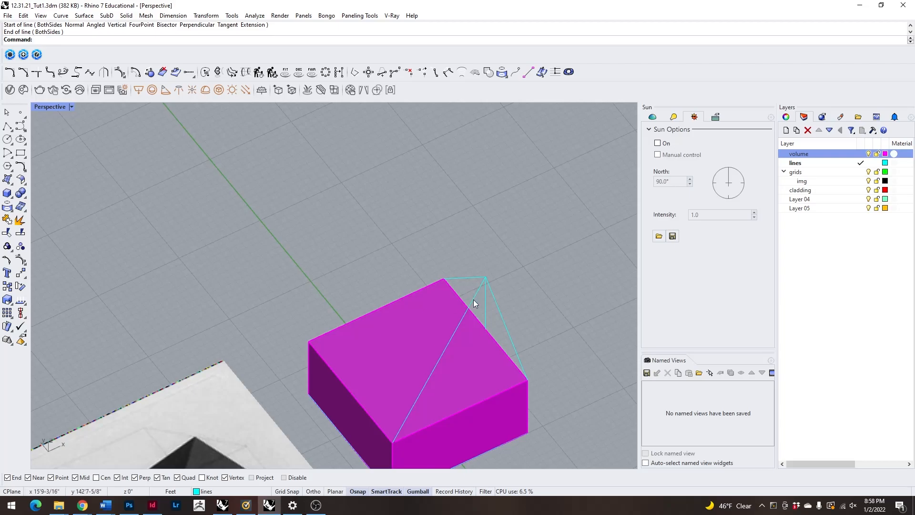
pyautogui.scroll(-2, 326, 284)
pyautogui.moveTo(327, 285); pyautogui.dragTo(282, 330, button='right')
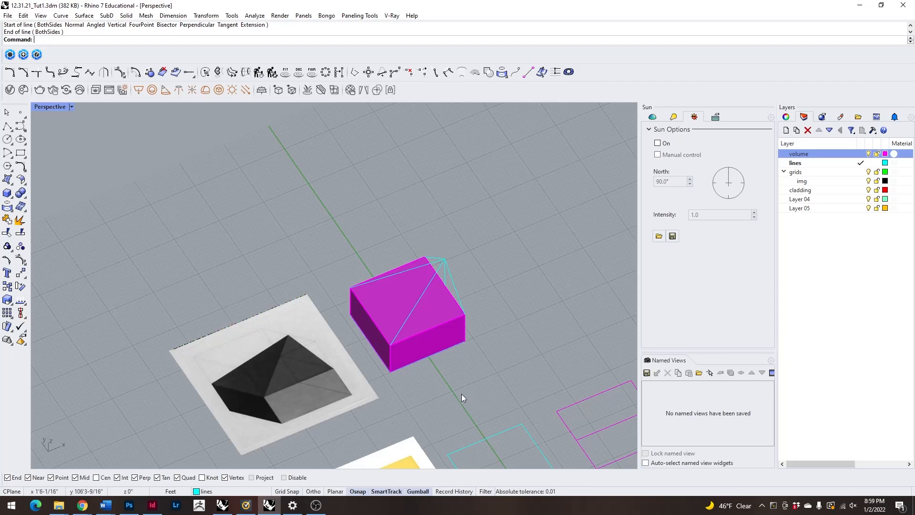
# Create a triangular corner-point surface (SrfPt) between the apex and the two ends of the block's front top edge.
pyautogui.moveTo(488, 383); pyautogui.dragTo(463, 325, button='right')
pyautogui.scroll(8, 463, 325)
pyautogui.moveTo(524, 376); pyautogui.dragTo(453, 376, button='right')
pyautogui.scroll(-5, 479, 327)
pyautogui.moveTo(396, 355); pyautogui.dragTo(368, 375, button='right')
pyautogui.moveTo(515, 390); pyautogui.dragTo(544, 368, button='right')
pyautogui.scroll(3, 450, 310)
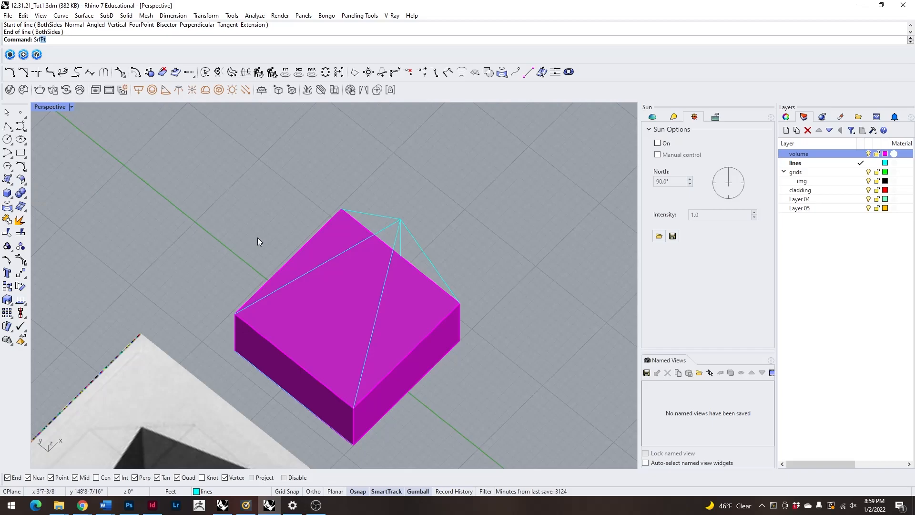
pyautogui.write('Pt')
pyautogui.press('Return')
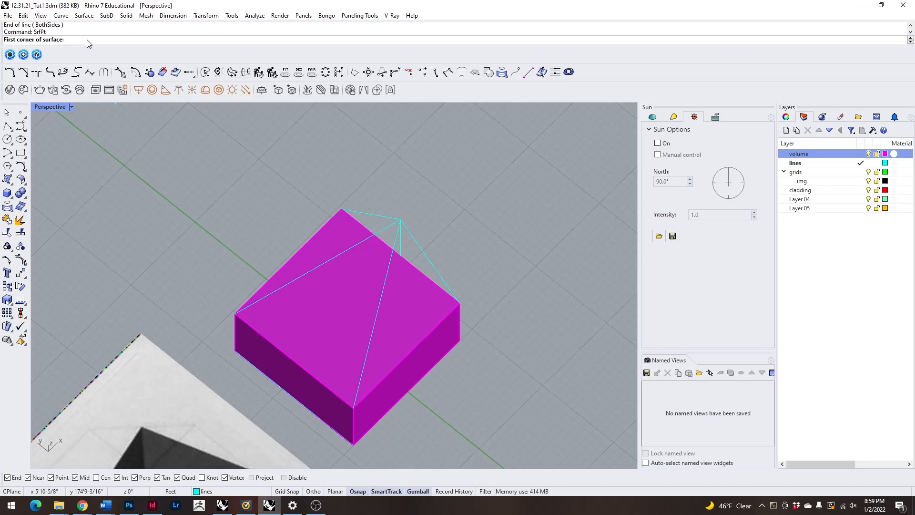
pyautogui.click(400, 220)
pyautogui.click(353, 408)
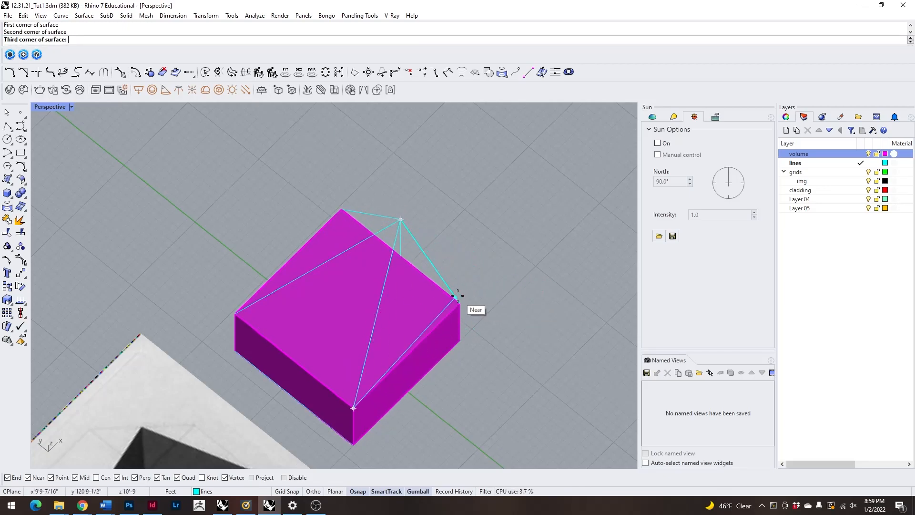
pyautogui.click(461, 300)
pyautogui.press('Return')
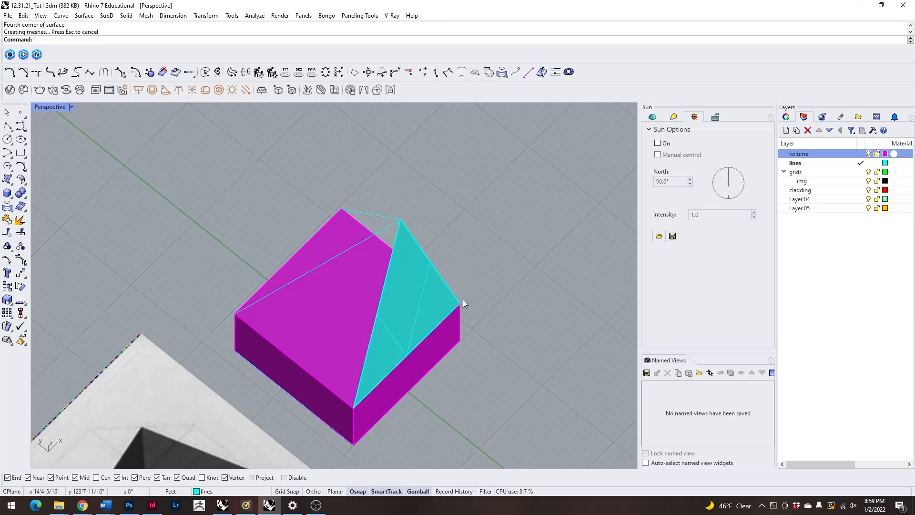
# Create the second triangular surface between the apex and the two top corners on the side nearest the reference drawing.
pyautogui.click(409, 291)
pyautogui.click(532, 330)
pyautogui.moveTo(508, 354); pyautogui.dragTo(466, 316, button='right')
pyautogui.click(412, 333)
pyautogui.click(513, 322)
pyautogui.press('Return')
pyautogui.click(408, 221)
pyautogui.click(347, 406)
pyautogui.click(238, 301)
pyautogui.press('Return')
pyautogui.press('Return')
# Create the third triangular surface between the apex and the two ends of the block's rear top edge.
pyautogui.click(238, 300)
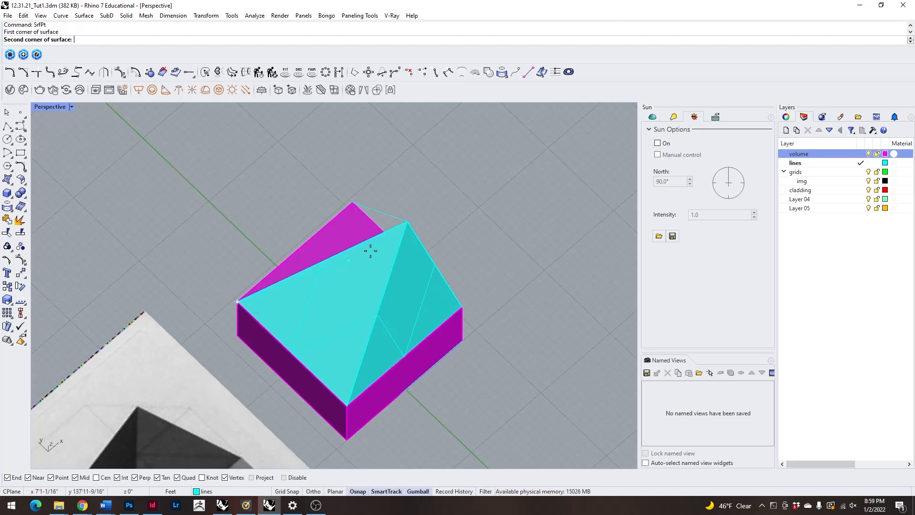
pyautogui.click(408, 221)
pyautogui.click(351, 199)
pyautogui.press('Return')
# Create the fourth, upright triangular surface between the apex and the ends of the edge holding the vertical line's base.
pyautogui.press('Return')
pyautogui.click(352, 202)
pyautogui.click(409, 220)
pyautogui.moveTo(443, 244); pyautogui.dragTo(371, 214, button='right')
pyautogui.click(416, 422)
pyautogui.press('Return')
# Select the four triangular roof surfaces above the block and join them into one polysurface.
pyautogui.click(446, 377)
pyautogui.keyDown('shift'); pyautogui.click(339, 367); pyautogui.keyUp('shift')
pyautogui.moveTo(285, 364); pyautogui.dragTo(252, 364, button='right')
pyautogui.hotkey('ctrl', 'j')
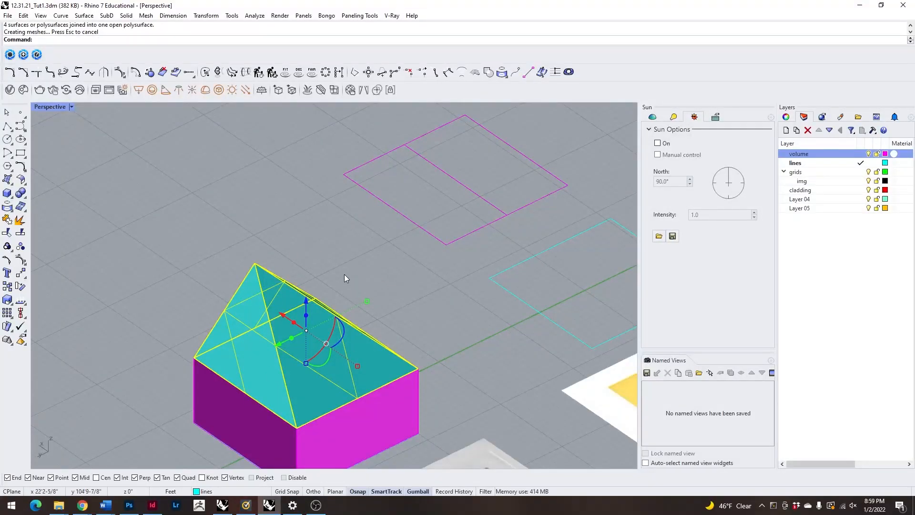
pyautogui.press('Return')
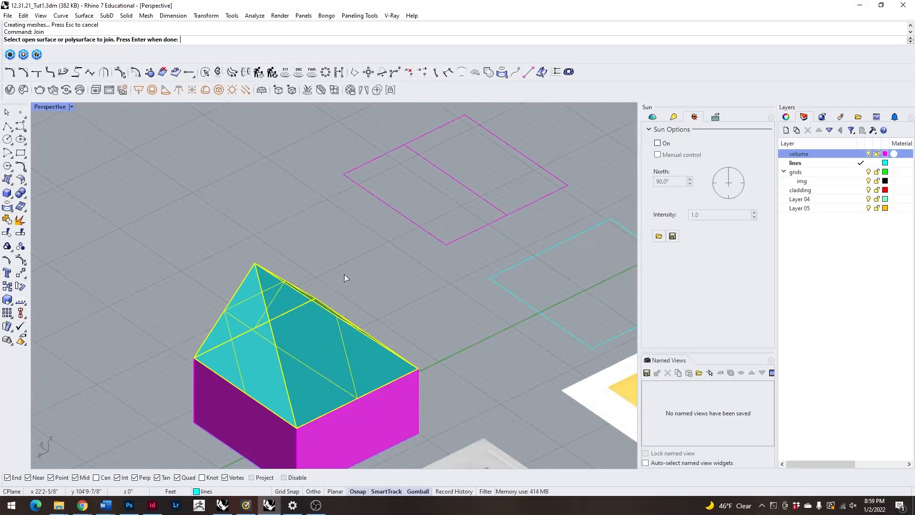
pyautogui.press('Return')
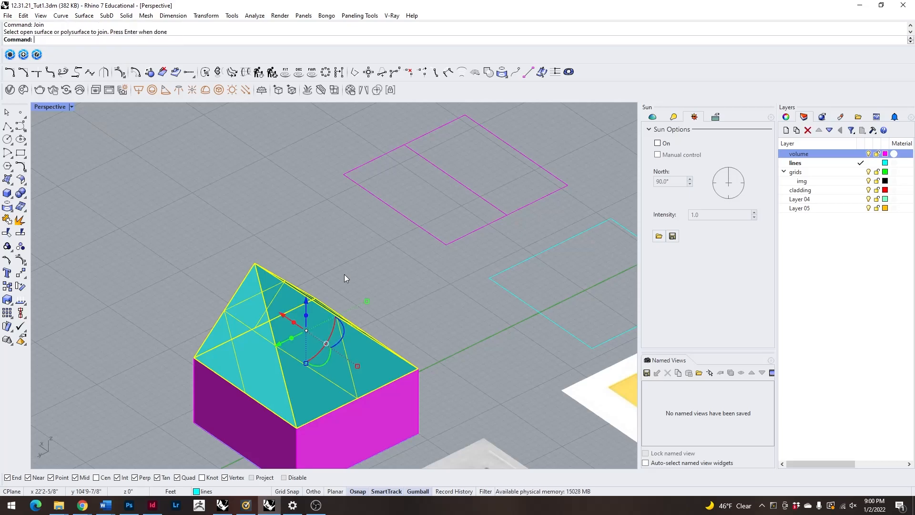
# Move the joined roof polysurface 10' along the red axis twice so it sits beside the block.
pyautogui.click(166, 313)
pyautogui.click(215, 342)
pyautogui.moveTo(215, 342); pyautogui.dragTo(210, 340, button='right')
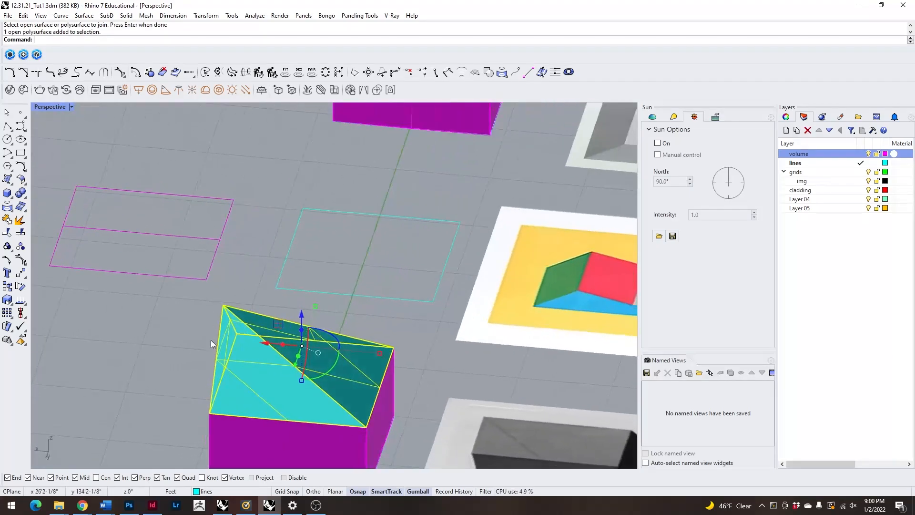
pyautogui.scroll(-5, 280, 350)
pyautogui.click(258, 344)
pyautogui.write('1')
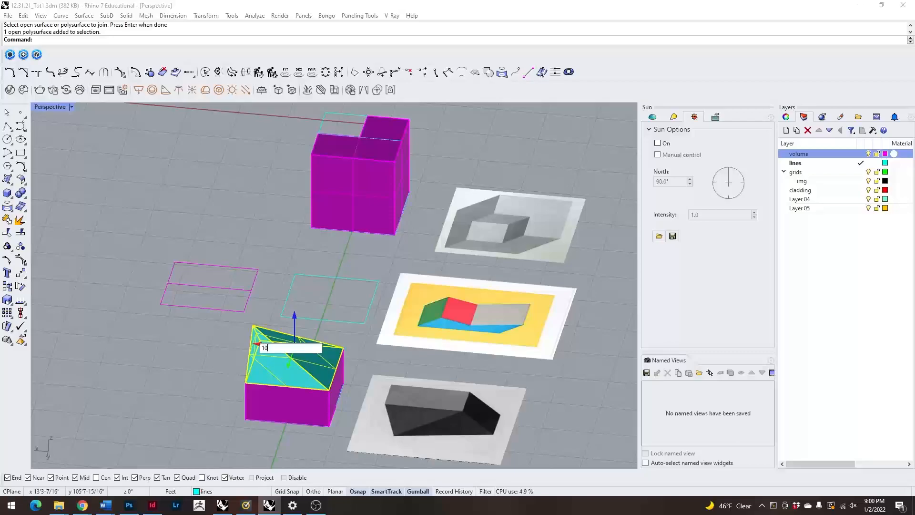
pyautogui.write('0')
pyautogui.press('Return')
pyautogui.click(215, 342)
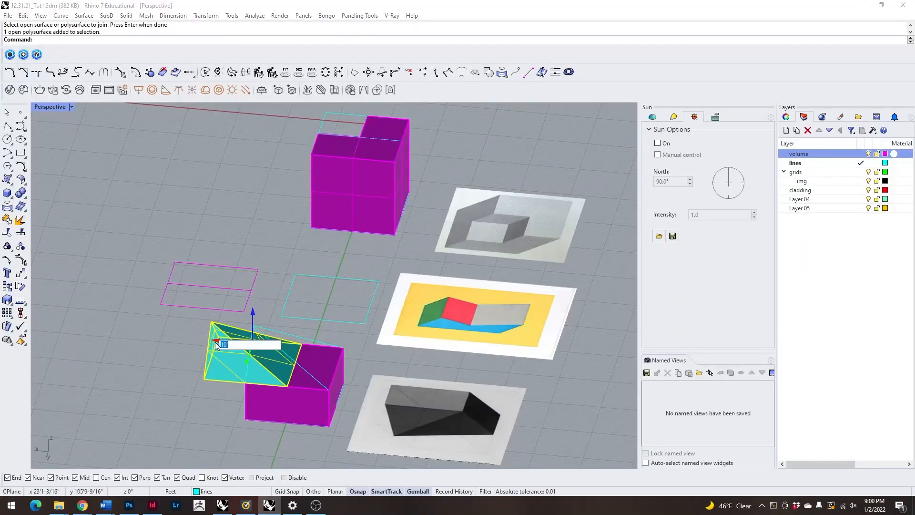
pyautogui.write('10')
pyautogui.press('Return')
# Set the viewport to Arctic display mode and examine the open underside of the roof polysurface.
pyautogui.click(193, 430)
pyautogui.moveTo(193, 430); pyautogui.dragTo(257, 310, button='right')
pyautogui.scroll(4, 222, 278)
pyautogui.scroll(4, 222, 276)
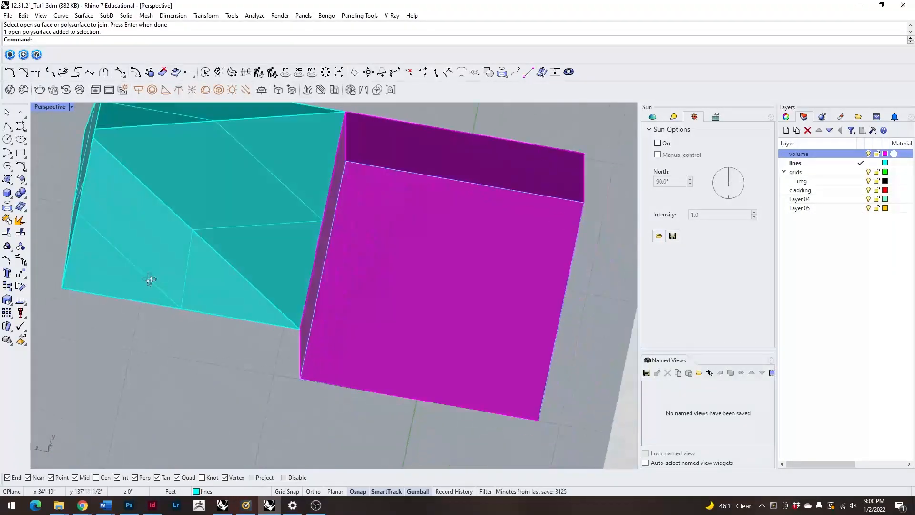
pyautogui.scroll(-6, 273, 316)
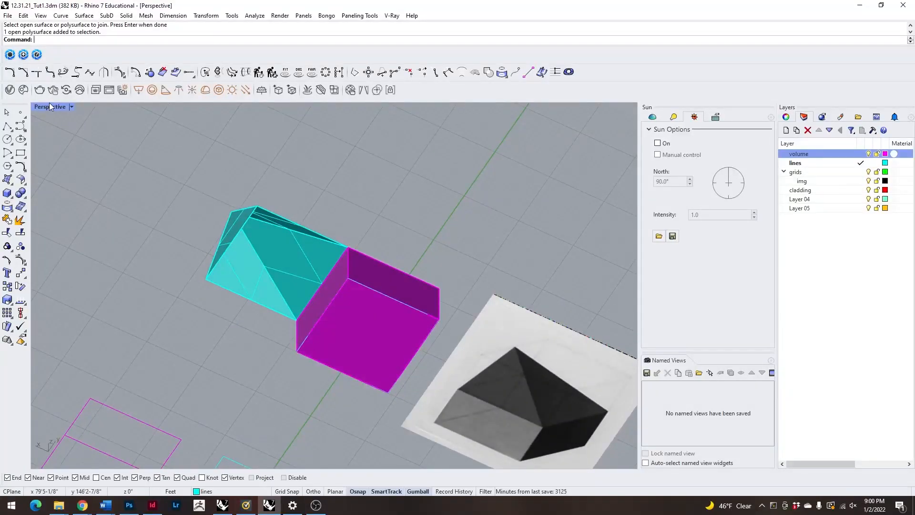
pyautogui.click(51, 105)
pyautogui.click(115, 188)
pyautogui.moveTo(118, 188); pyautogui.dragTo(173, 319, button='right')
pyautogui.click(270, 385)
pyautogui.scroll(-5, 245, 321)
pyautogui.click(192, 258)
pyautogui.scroll(5, 258, 360)
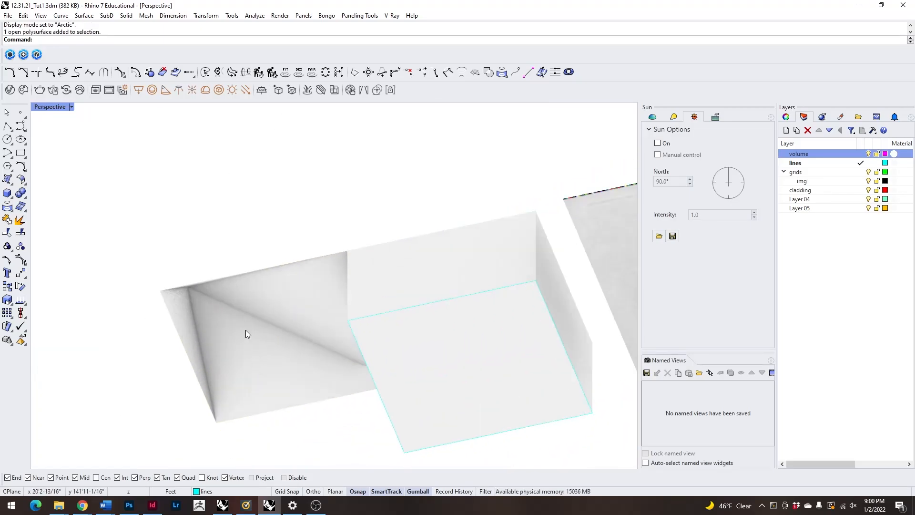
# Try closing the roof polysurface's open underside with Cap, and undo the cap.
pyautogui.click(404, 306)
pyautogui.click(269, 201)
pyautogui.click(255, 333)
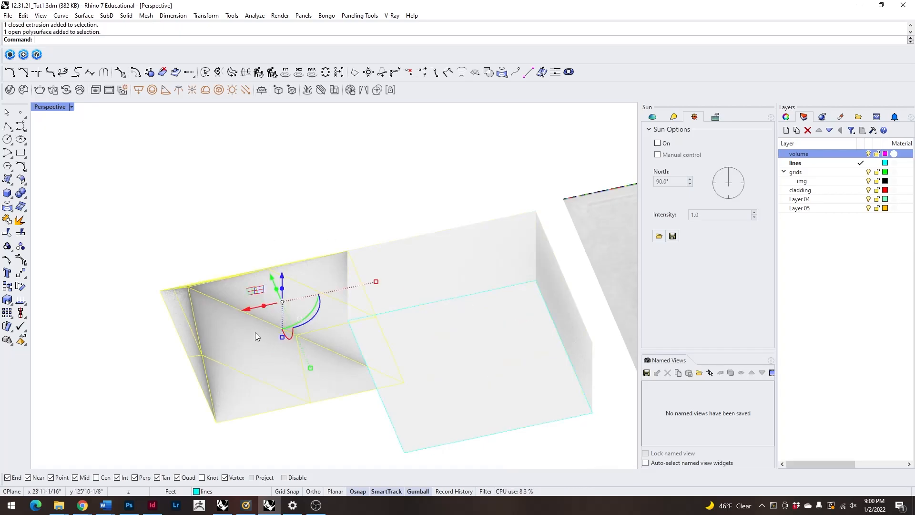
pyautogui.write('Cap')
pyautogui.press('Return')
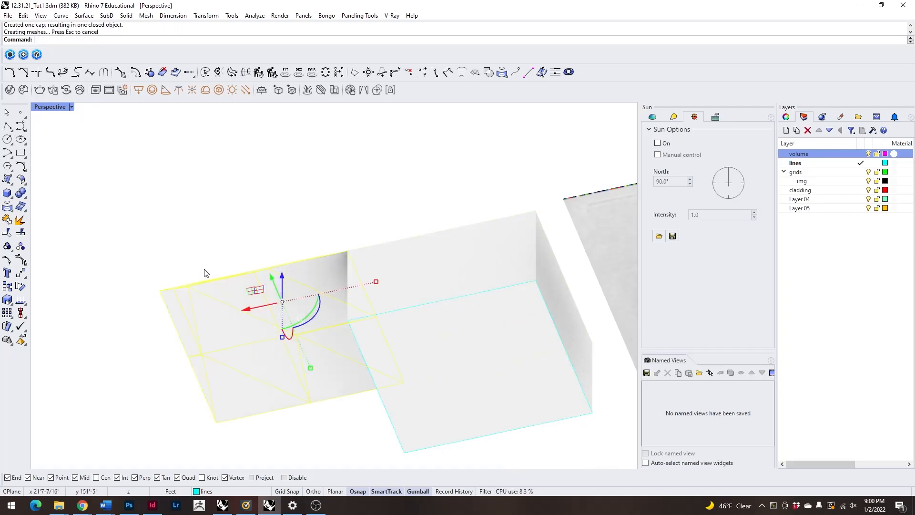
pyautogui.click(213, 254)
pyautogui.scroll(-6, 227, 213)
pyautogui.moveTo(227, 212); pyautogui.dragTo(234, 242, button='right')
pyautogui.click(250, 262)
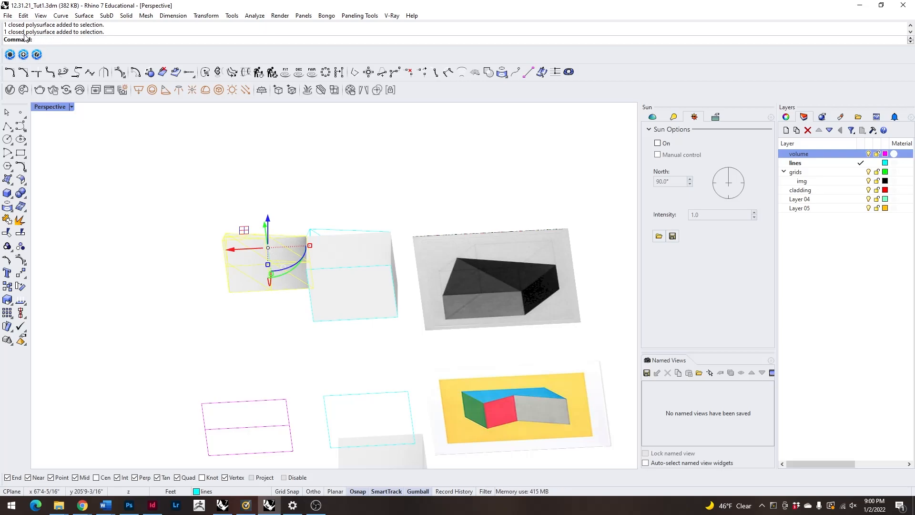
pyautogui.hotkey('ctrl', 'z')
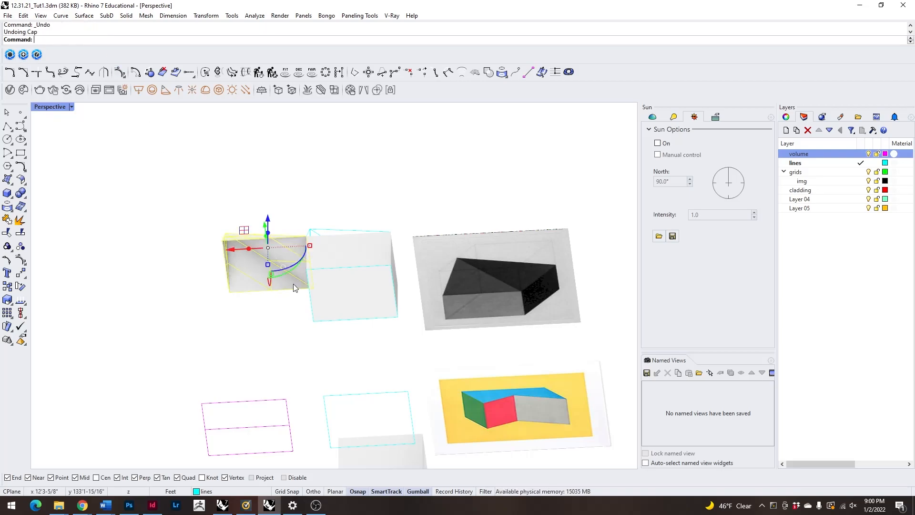
# Select the open roof polysurface and close its underside with Cap.
pyautogui.click(141, 292)
pyautogui.click(259, 274)
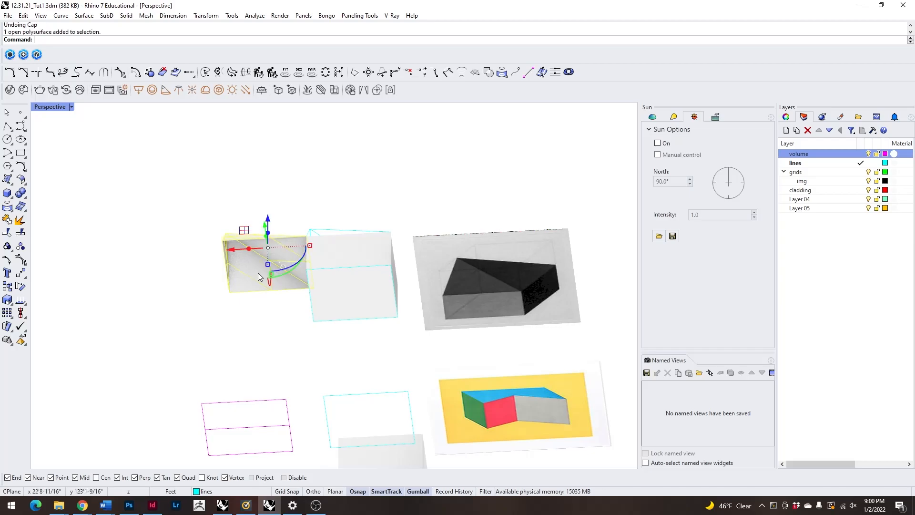
pyautogui.click(205, 274)
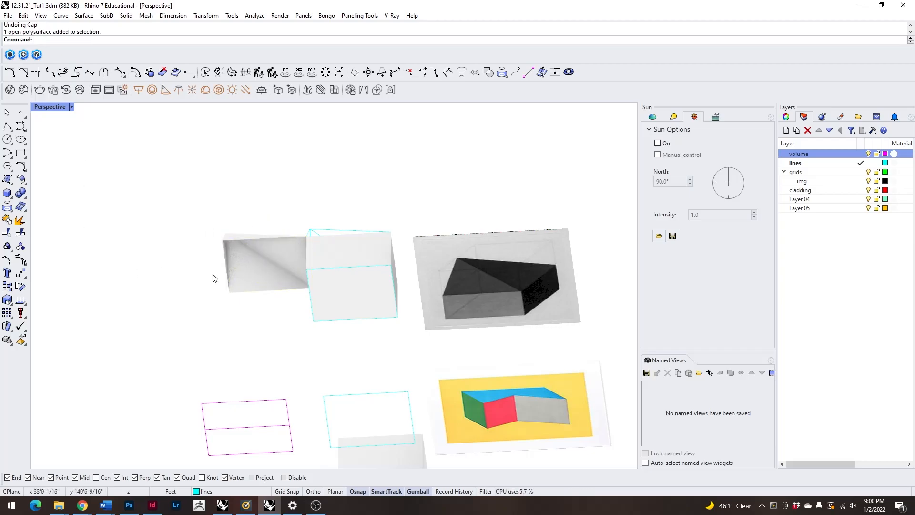
pyautogui.click(251, 276)
pyautogui.write('cap')
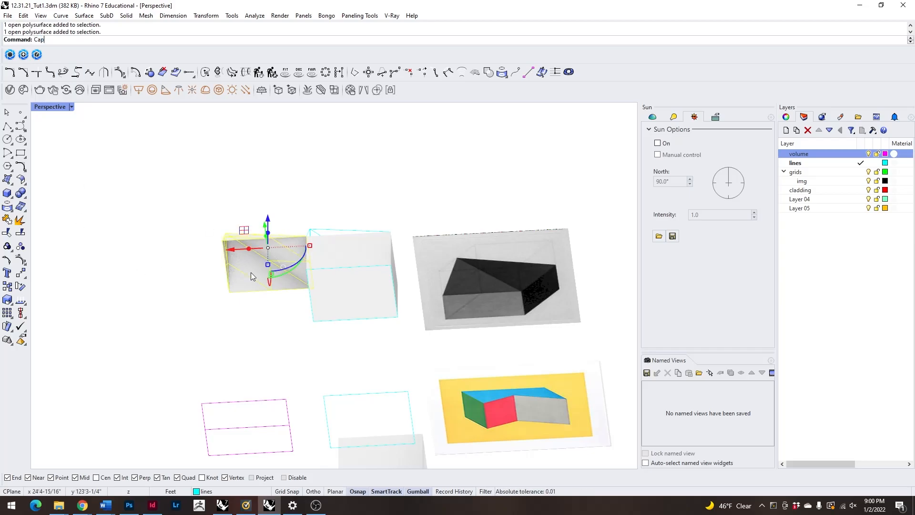
pyautogui.press('Return')
pyautogui.click(178, 196)
pyautogui.scroll(-5, 217, 246)
pyautogui.moveTo(217, 246); pyautogui.dragTo(219, 320, button='right')
pyautogui.scroll(5, 219, 319)
pyautogui.click(217, 310)
# Return the viewport to Shaded display mode and move the capped roof -20' along the red axis, back onto the block.
pyautogui.click(48, 110)
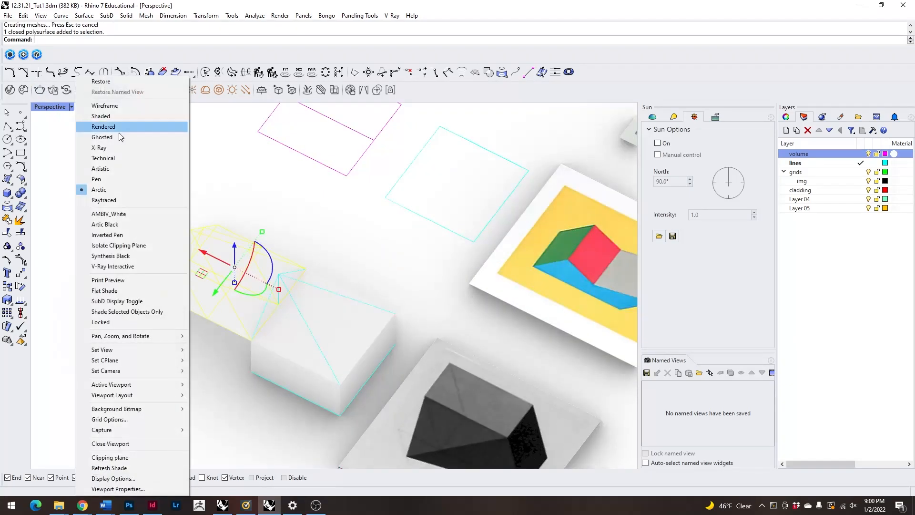
pyautogui.click(116, 131)
pyautogui.click(205, 251)
pyautogui.write('-20')
pyautogui.press('Return')
pyautogui.click(167, 379)
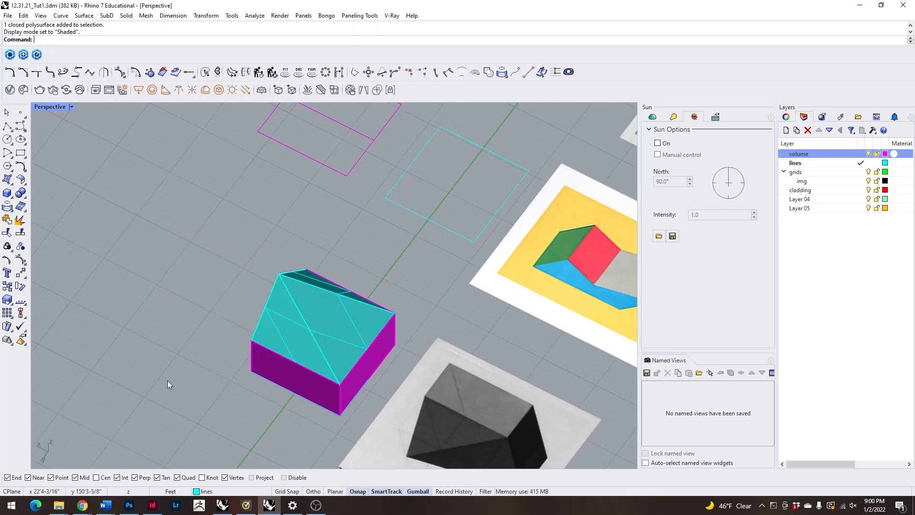
# Select the capped roof and the block and combine them with BooleanUnion.
pyautogui.moveTo(167, 380); pyautogui.dragTo(170, 315, button='right')
pyautogui.click(321, 367)
pyautogui.moveTo(187, 347); pyautogui.dragTo(288, 311, button='right')
pyautogui.click(342, 296)
pyautogui.keyDown('shift'); pyautogui.click(352, 343); pyautogui.keyUp('shift')
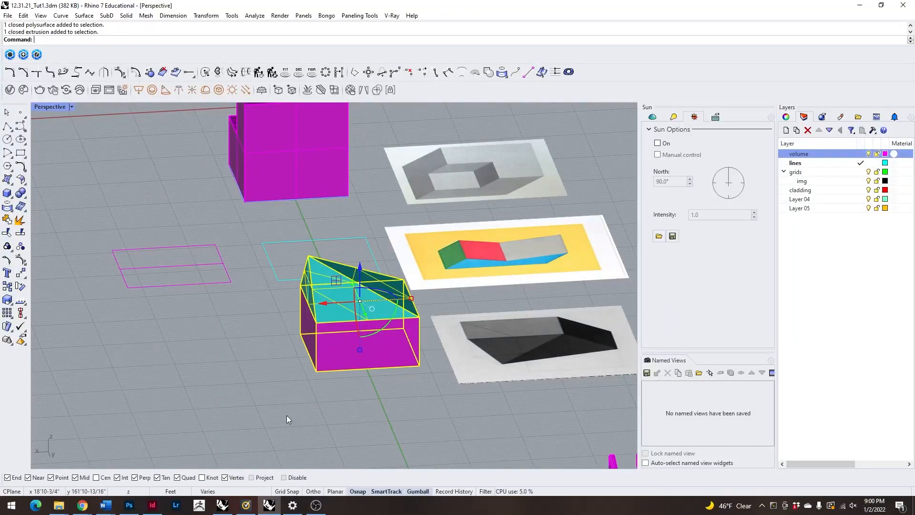
pyautogui.write('BooleanUnion')
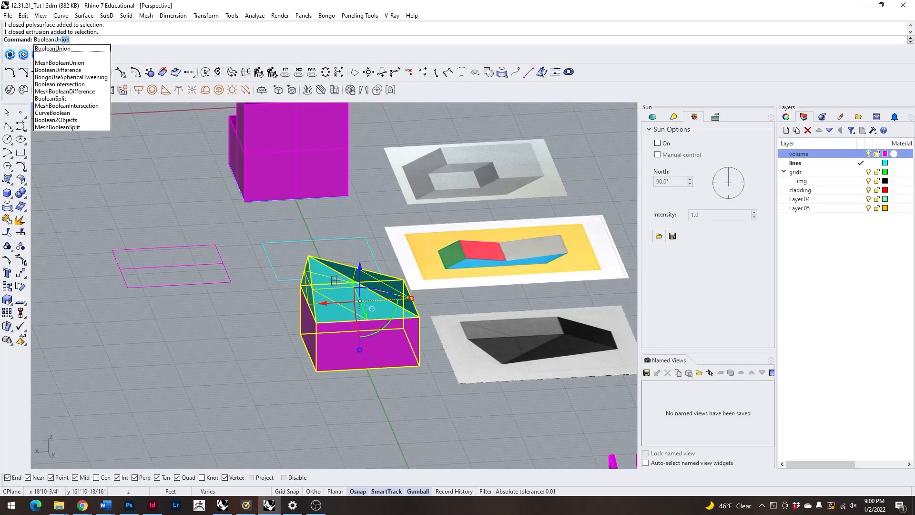
pyautogui.press('Return')
pyautogui.moveTo(287, 415); pyautogui.dragTo(359, 347, button='right')
pyautogui.click(391, 336)
pyautogui.press('Escape')
# Examine the united solid from several sides, especially the seam between the upright roof triangle and the block face.
pyautogui.moveTo(467, 355); pyautogui.dragTo(171, 370, button='right')
pyautogui.moveTo(429, 352); pyautogui.dragTo(319, 343, button='right')
pyautogui.click(336, 304)
pyautogui.moveTo(431, 307); pyautogui.dragTo(439, 343, button='right')
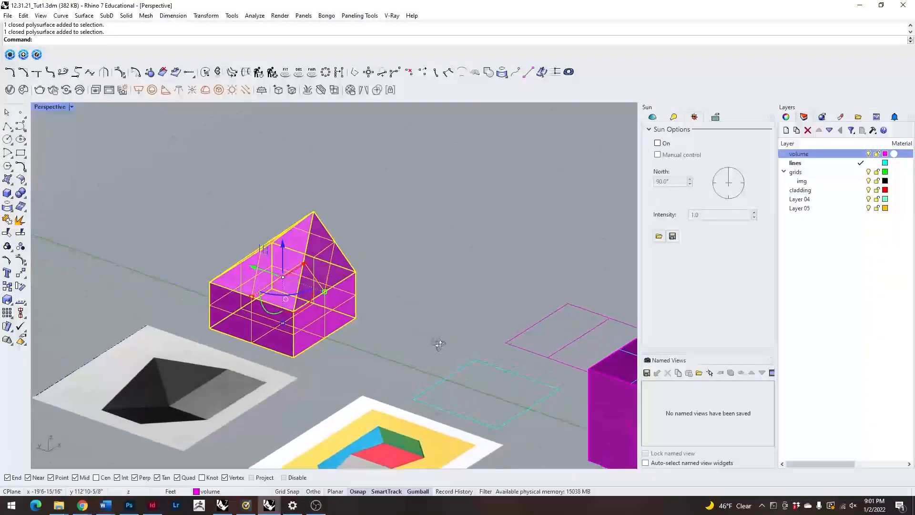
pyautogui.scroll(-5, 398, 297)
pyautogui.click(425, 277)
pyautogui.scroll(8, 340, 275)
pyautogui.moveTo(340, 276); pyautogui.dragTo(233, 298, button='right')
pyautogui.scroll(5, 395, 326)
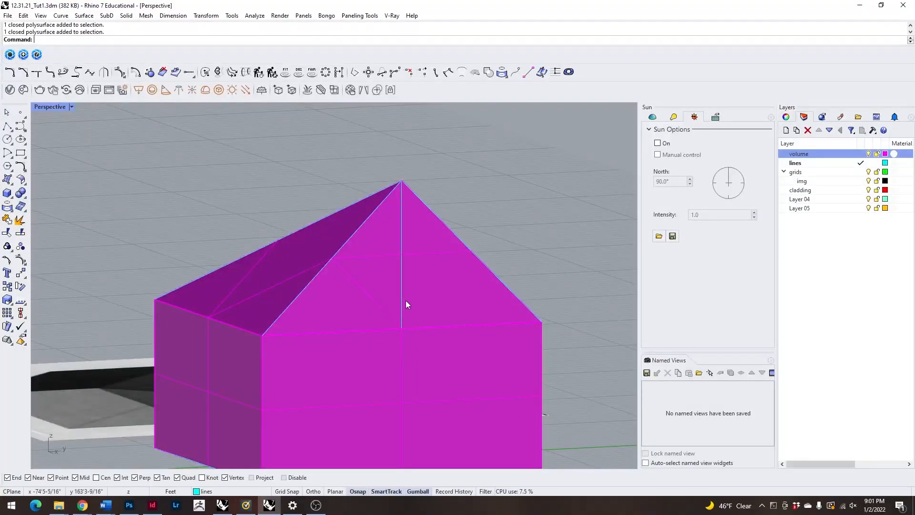
pyautogui.scroll(-7, 391, 324)
pyautogui.moveTo(390, 324); pyautogui.dragTo(307, 351, button='right')
pyautogui.click(396, 359)
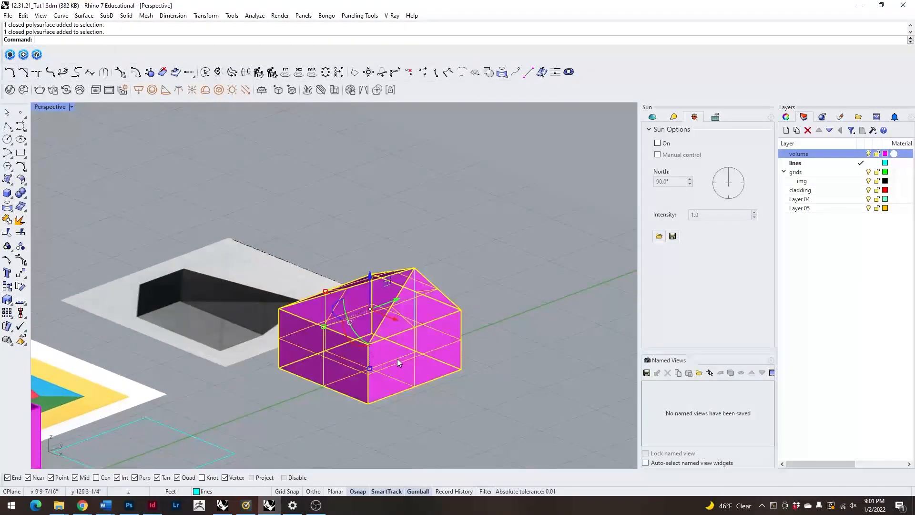
# Select the united solid and merge its coplanar faces with MergeAllCoplanarFaces.
pyautogui.click(473, 395)
pyautogui.click(413, 353)
pyautogui.moveTo(385, 387); pyautogui.dragTo(420, 389, button='right')
pyautogui.scroll(-4, 397, 353)
pyautogui.moveTo(396, 353)
pyautogui.mouseDown(button='right')
pyautogui.moveTo(429, 382)
pyautogui.moveTo(400, 368)
pyautogui.mouseUp(button='right')
pyautogui.scroll(5, 393, 357)
pyautogui.scroll(2, 393, 358)
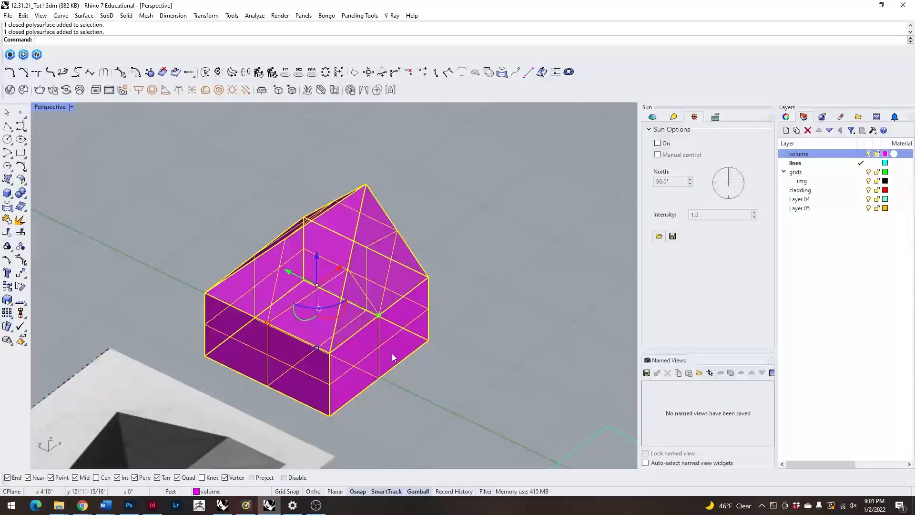
pyautogui.write('MergeAllfaces')
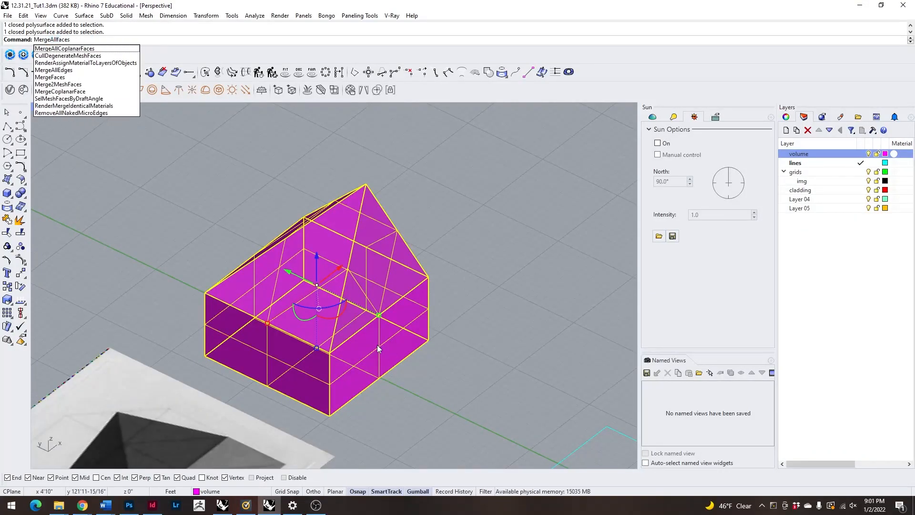
pyautogui.click(79, 52)
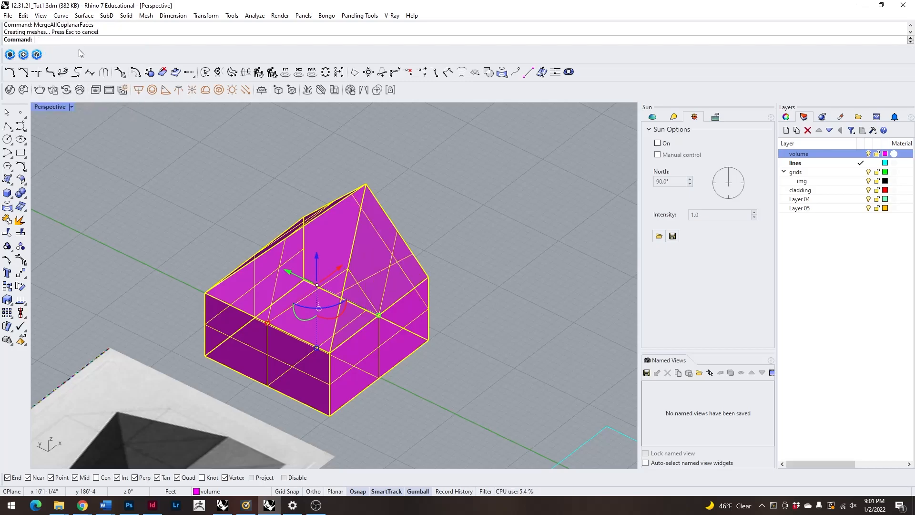
# Inspect the merged solid from all sides and compare it with the dark reference drawing.
pyautogui.moveTo(460, 359); pyautogui.dragTo(244, 333, button='right')
pyautogui.click(391, 370)
pyautogui.click(538, 419)
pyautogui.moveTo(538, 419); pyautogui.dragTo(335, 355, button='right')
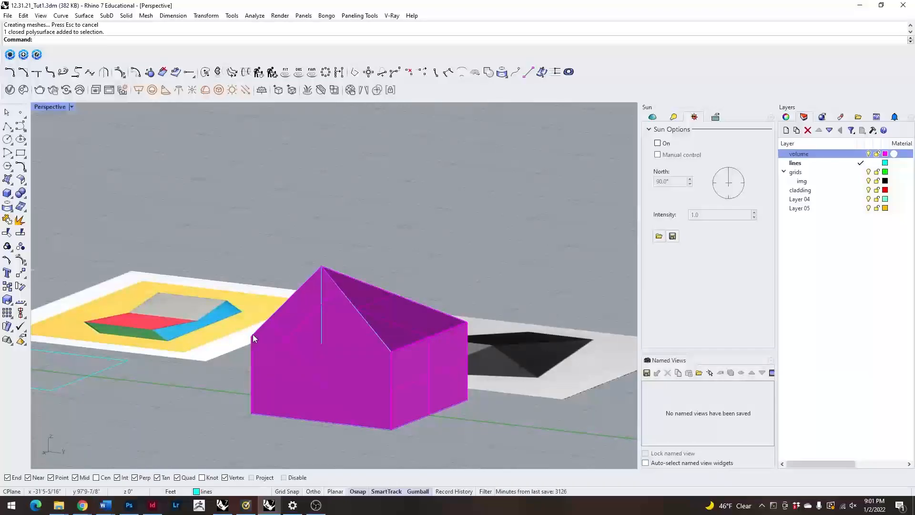
pyautogui.click(370, 356)
pyautogui.press('Escape')
pyautogui.moveTo(209, 353); pyautogui.dragTo(426, 400, button='right')
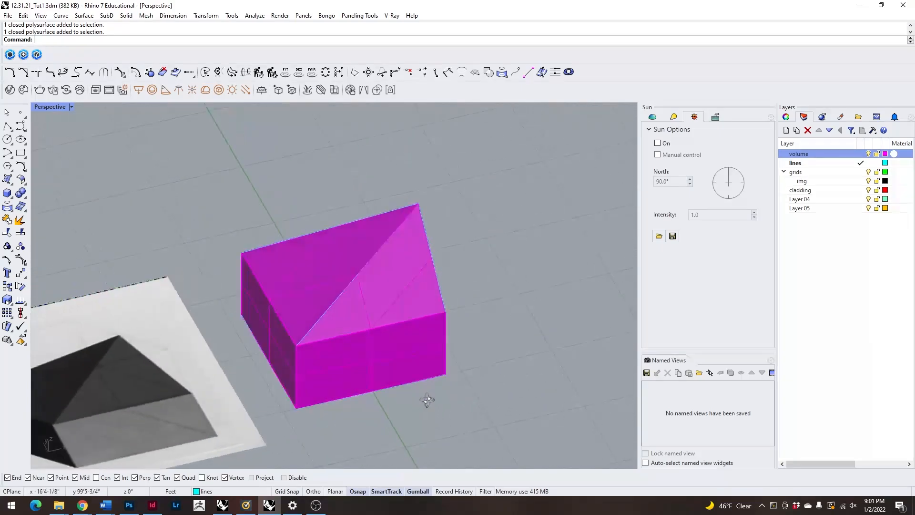
pyautogui.scroll(-5, 306, 346)
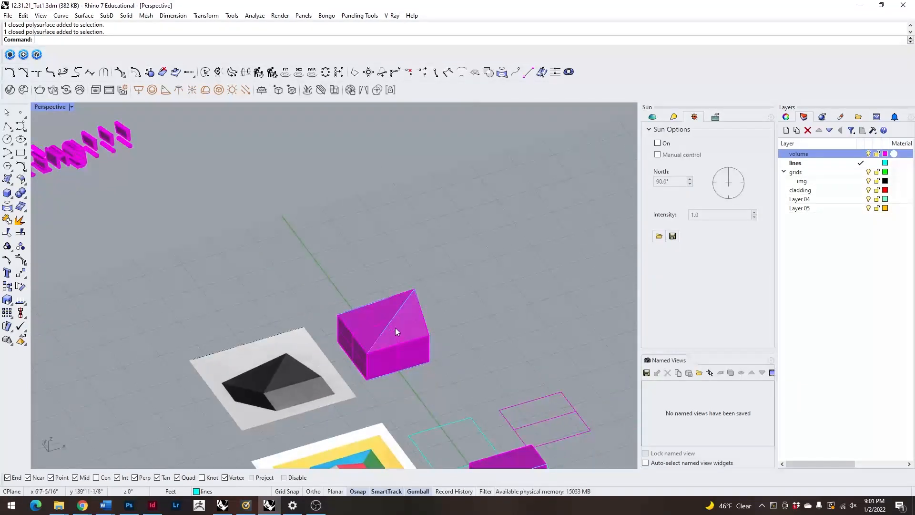
pyautogui.scroll(4, 400, 329)
# Undo the face merge, union, cap, moves, join and roof surfaces, back to the block with its construction lines.
pyautogui.hotkey('ctrl', 'z')
pyautogui.hotkey('ctrl', 'z')
pyautogui.hotkey('ctrl', 'z')
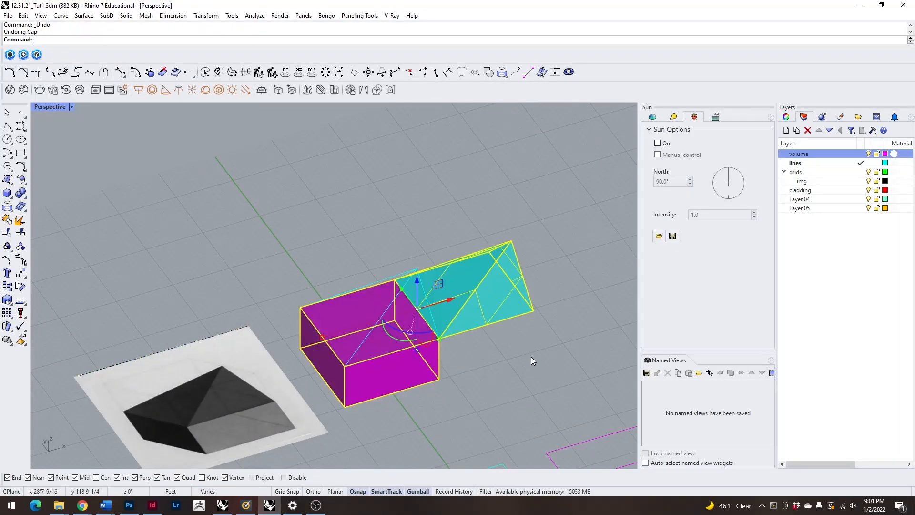
pyautogui.hotkey('ctrl', 'z')
pyautogui.hotkey('ctrl', 'z')
pyautogui.hotkey('ctrl', 'z')
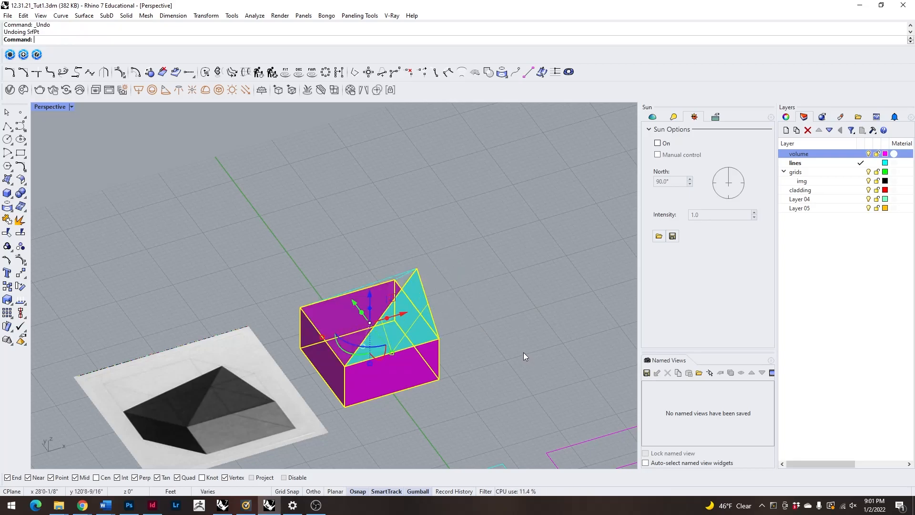
pyautogui.hotkey('ctrl', 'z')
pyautogui.hotkey('ctrl', 'z')
# Redraw the missing construction line between the apex and the block's top corner.
pyautogui.click(516, 340)
pyautogui.moveTo(513, 336); pyautogui.dragTo(298, 253, button='right')
pyautogui.write('line')
pyautogui.press('Return')
pyautogui.click(370, 222)
pyautogui.click(287, 321)
pyautogui.moveTo(234, 335)
pyautogui.mouseDown(button='right')
pyautogui.moveTo(286, 259)
pyautogui.moveTo(137, 299)
pyautogui.moveTo(407, 319)
pyautogui.moveTo(399, 340)
pyautogui.mouseUp(button='right')
pyautogui.scroll(-6, 400, 341)
pyautogui.scroll(10, 367, 341)
pyautogui.moveTo(392, 301); pyautogui.dragTo(395, 356, button='right')
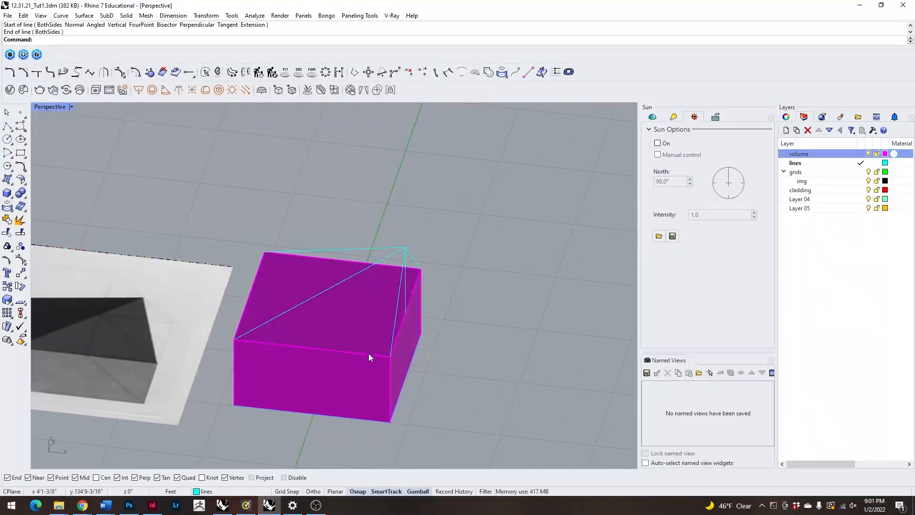
# Draw a rectangle over the block's top face between two opposite corners and select that curve.
pyautogui.click(21, 155)
pyautogui.click(265, 250)
pyautogui.click(390, 355)
pyautogui.click(367, 355)
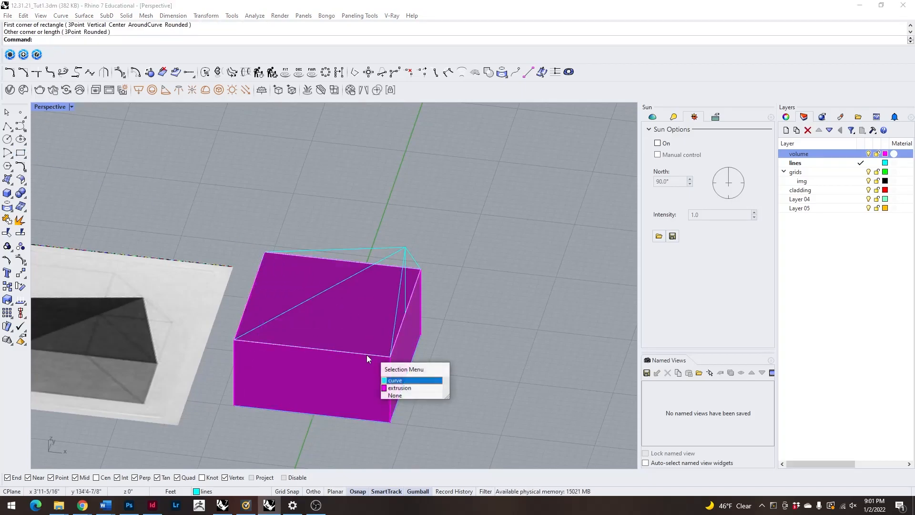
pyautogui.click(405, 385)
# Extrude the rectangle on the block's top face upward to the height of the apex with ExtrudeCrv.
pyautogui.moveTo(490, 381); pyautogui.dragTo(367, 217, button='right')
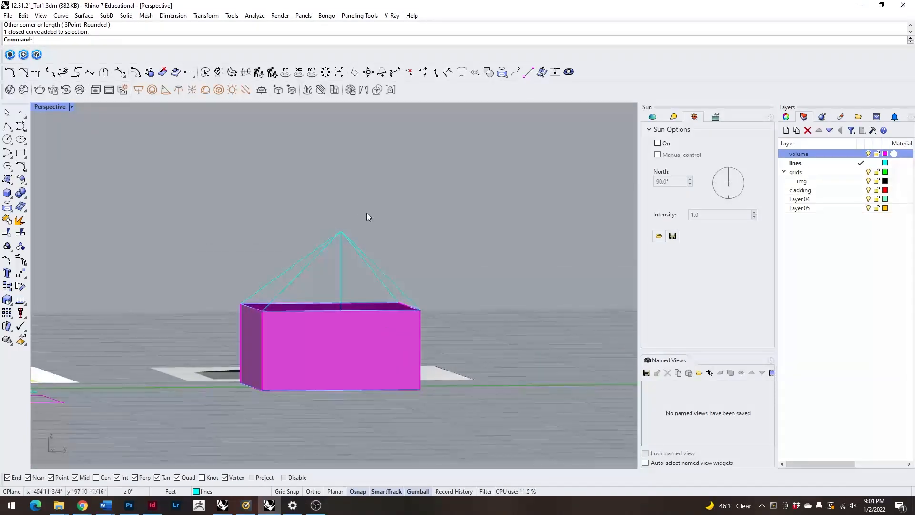
pyautogui.click(314, 258)
pyautogui.click(348, 282)
pyautogui.moveTo(302, 262); pyautogui.dragTo(273, 346, button='right')
pyautogui.click(299, 358)
pyautogui.click(317, 378)
pyautogui.moveTo(448, 406); pyautogui.dragTo(411, 398, button='right')
pyautogui.write('xtrudeCrv')
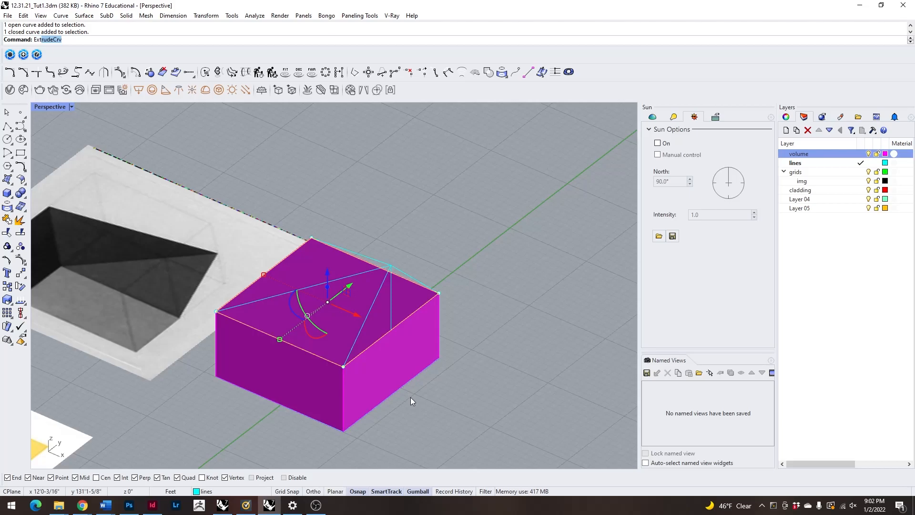
pyautogui.press('Return')
pyautogui.moveTo(374, 292); pyautogui.dragTo(402, 241, button='right')
pyautogui.click(396, 234)
# Extrude the sloping line from the block's top corner to the apex with ExtrudeCrv, directed along the adjacent top edge, past the upper box.
pyautogui.moveTo(511, 279); pyautogui.dragTo(339, 257, button='right')
pyautogui.click(338, 257)
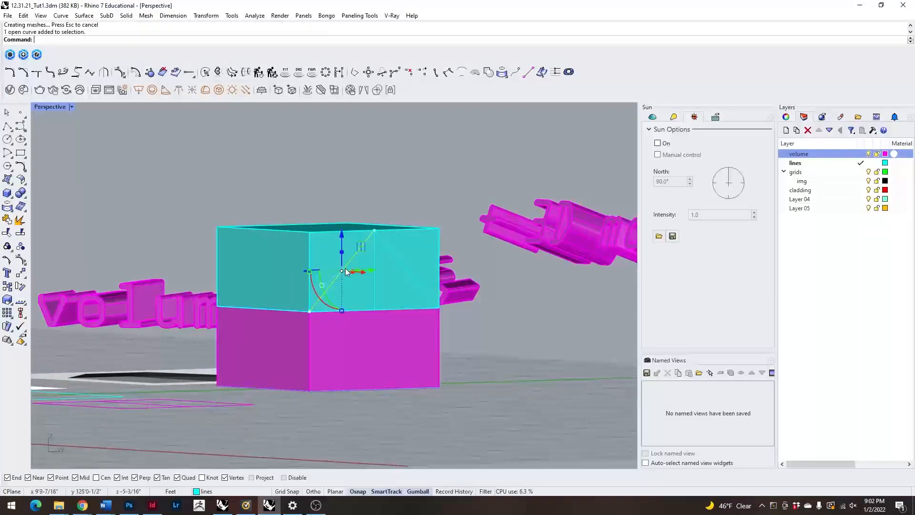
pyautogui.moveTo(338, 305); pyautogui.dragTo(330, 284, button='right')
pyautogui.click(350, 230)
pyautogui.click(453, 214)
pyautogui.click(345, 255)
pyautogui.click(485, 270)
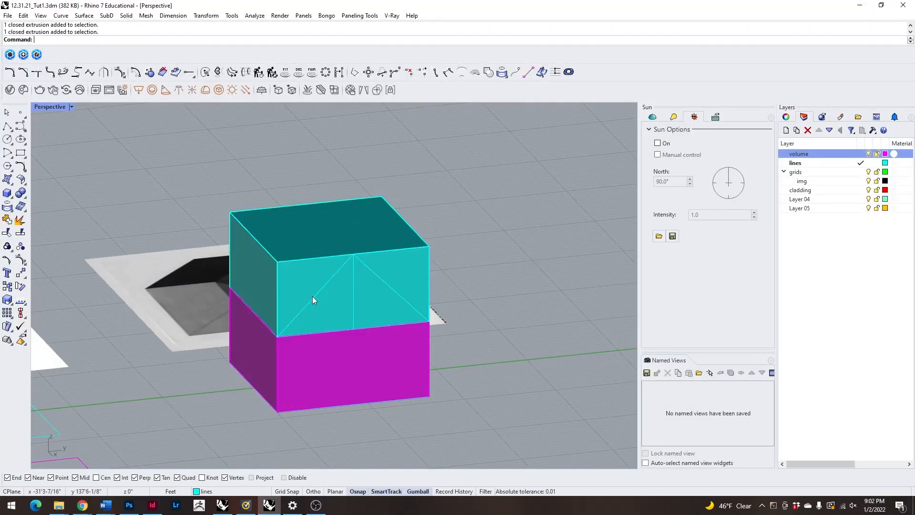
pyautogui.click(312, 296)
pyautogui.click(365, 322)
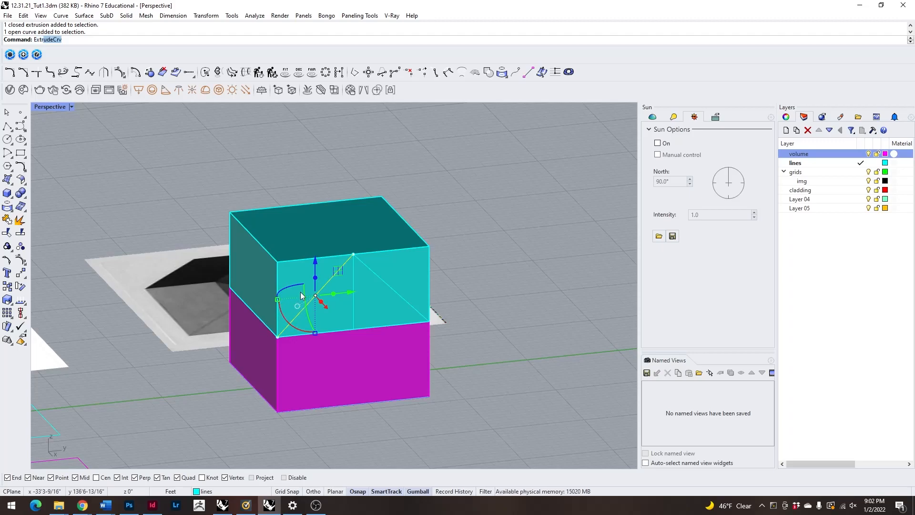
pyautogui.write('ru')
pyautogui.press('Return')
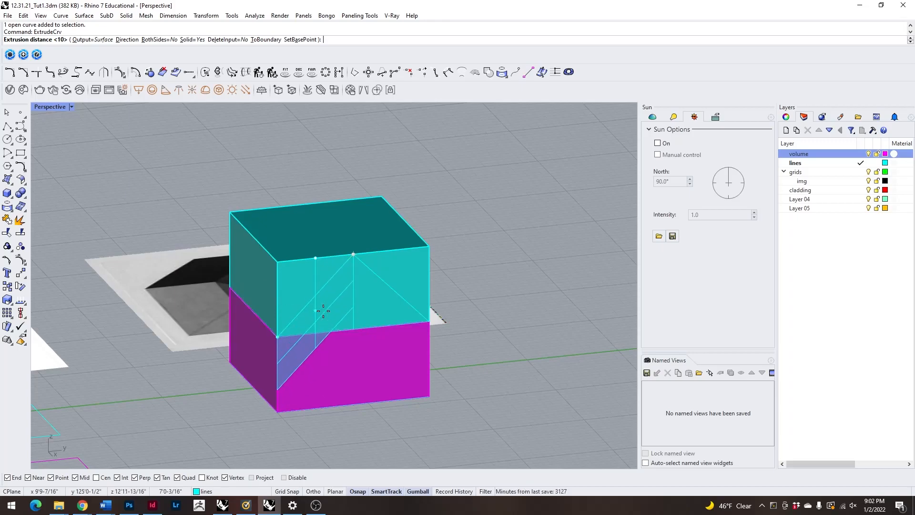
pyautogui.click(128, 41)
pyautogui.click(275, 336)
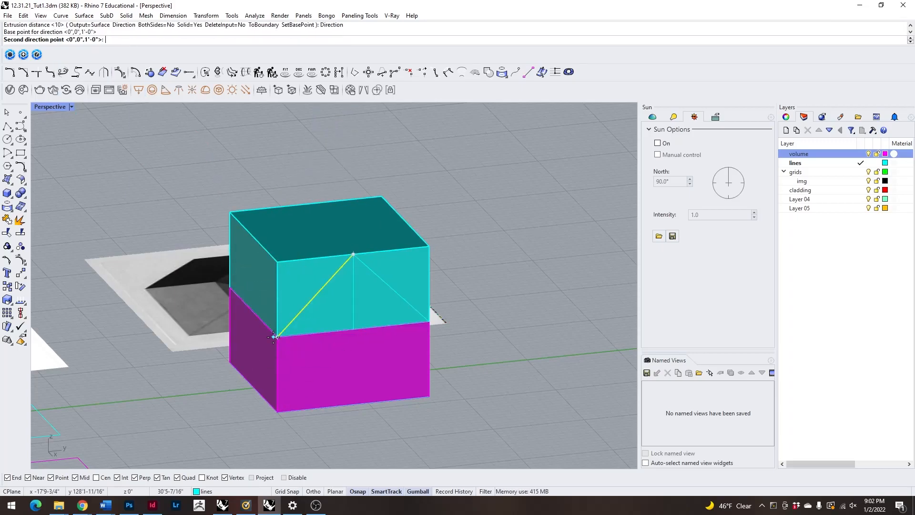
pyautogui.click(237, 299)
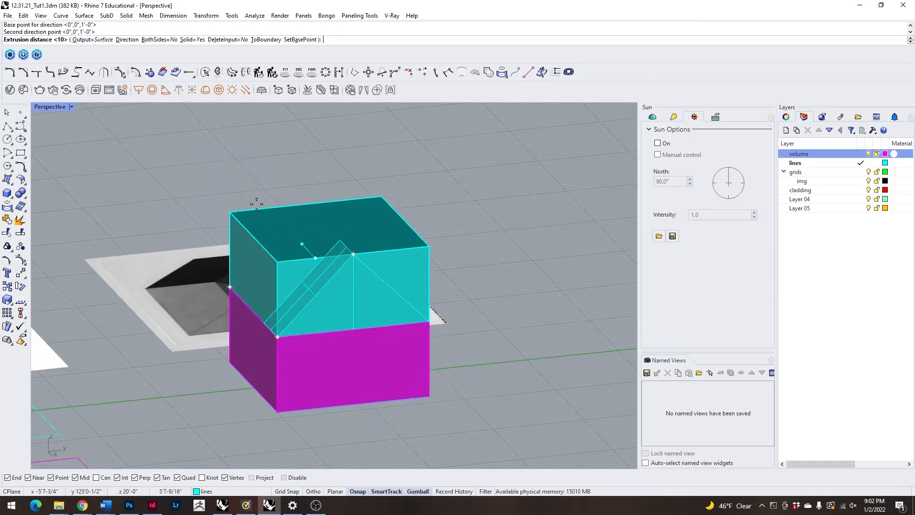
pyautogui.click(183, 183)
# Split the upper box with the extruded sloping surface using BooleanSplit.
pyautogui.moveTo(129, 224); pyautogui.dragTo(374, 293, button='right')
pyautogui.click(350, 283)
pyautogui.press('Escape')
pyautogui.click(375, 293)
pyautogui.moveTo(494, 213); pyautogui.dragTo(450, 248, button='right')
pyautogui.press('Escape')
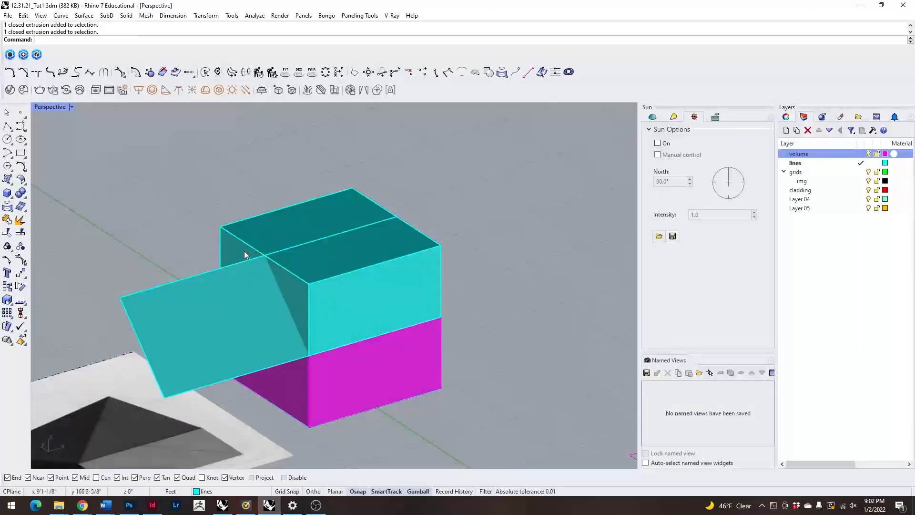
pyautogui.click(287, 227)
pyautogui.click(217, 302)
pyautogui.click(316, 220)
pyautogui.press('Escape')
pyautogui.click(296, 260)
pyautogui.write('BooleanSplit')
pyautogui.press('Return')
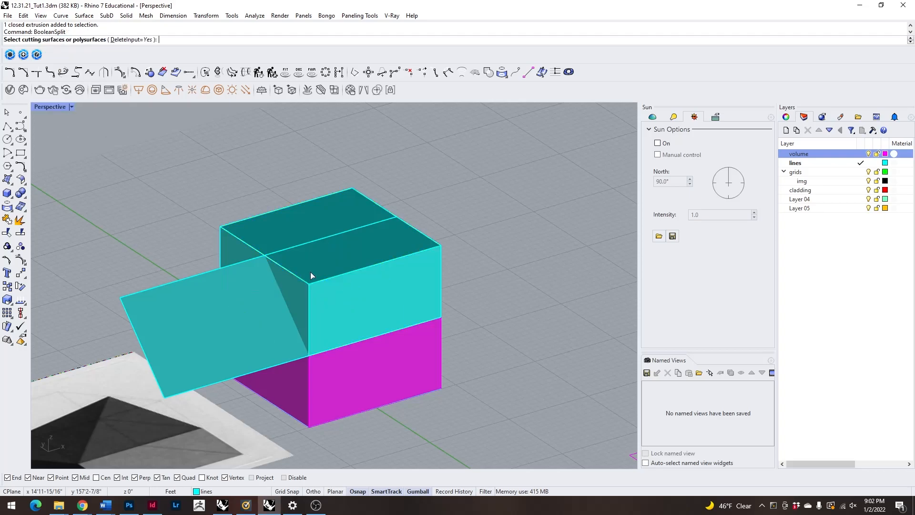
pyautogui.click(208, 303)
pyautogui.moveTo(189, 340); pyautogui.dragTo(125, 198, button='right')
pyautogui.press('Return')
# Delete the wedge cut from the upper box and the sloping cutting surface.
pyautogui.click(346, 277)
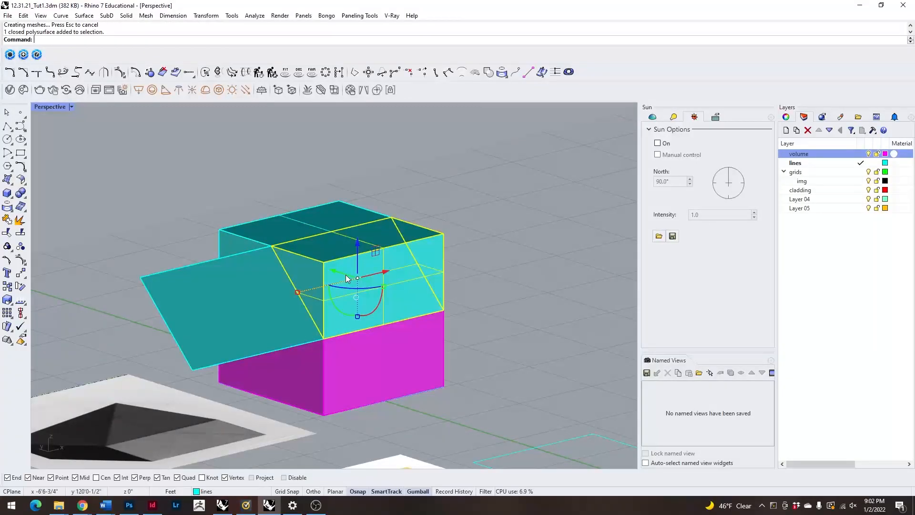
pyautogui.press('Delete')
pyautogui.click(302, 331)
pyautogui.press('Delete')
# Extrude the other sloping line from the apex to the opposite block corner along the block's top edge, past the whole upper solid.
pyautogui.moveTo(302, 331); pyautogui.dragTo(286, 261, button='right')
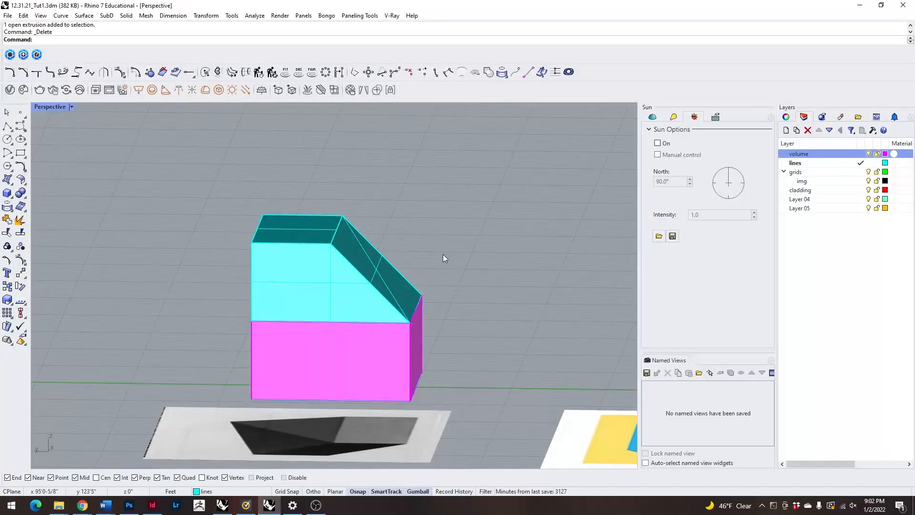
pyautogui.moveTo(421, 273); pyautogui.dragTo(366, 257, button='right')
pyautogui.click(360, 270)
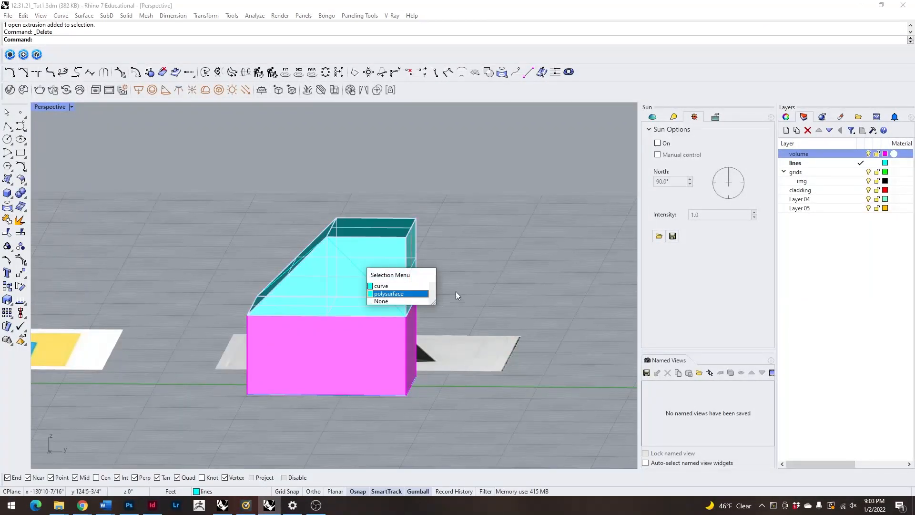
pyautogui.click(409, 287)
pyautogui.moveTo(524, 282); pyautogui.dragTo(477, 295, button='right')
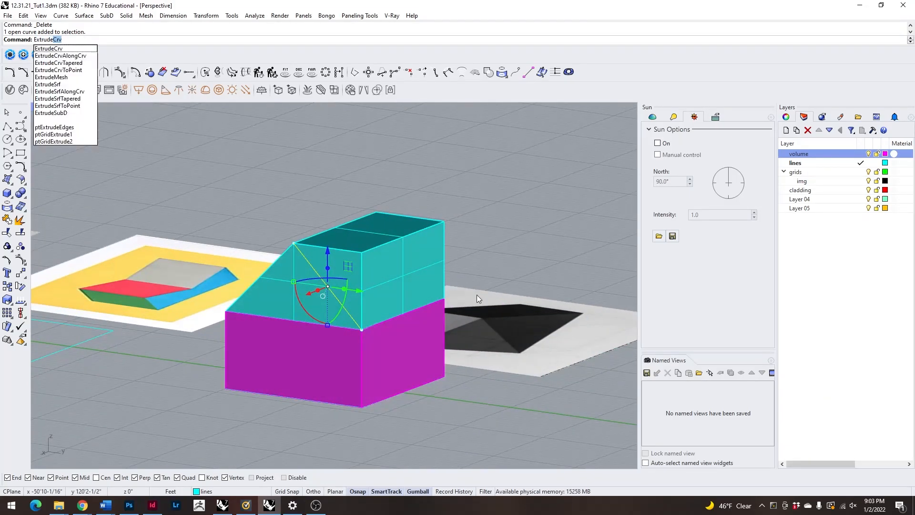
pyautogui.press('Return')
pyautogui.write('d')
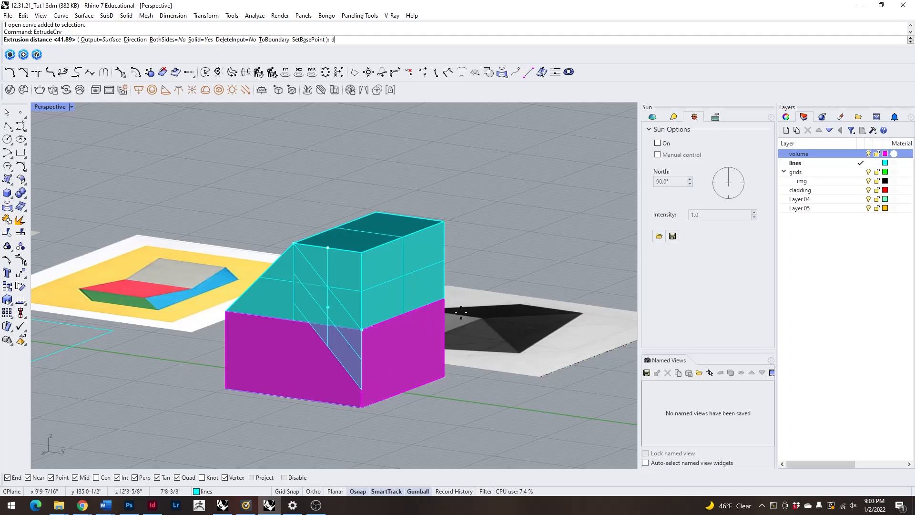
pyautogui.press('Return')
pyautogui.click(365, 329)
pyautogui.click(445, 300)
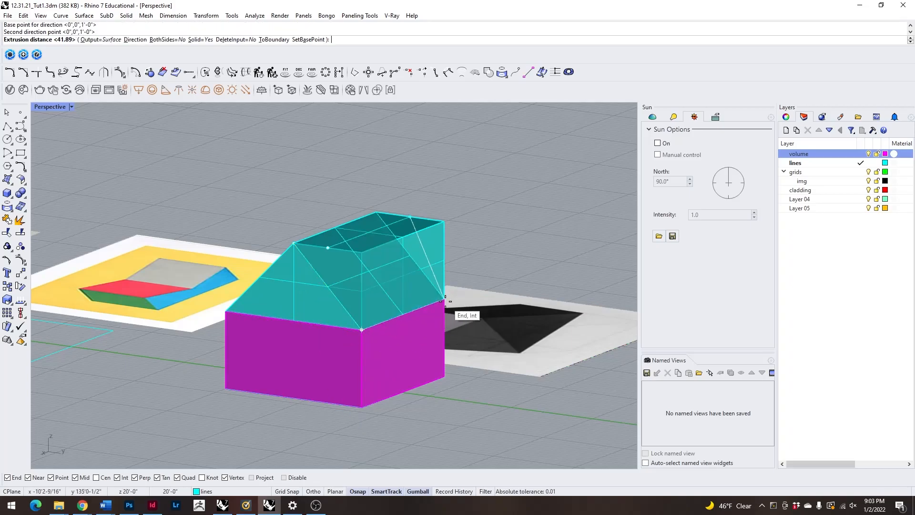
pyautogui.click(583, 225)
# Split the remaining upper solid with the second sloping surface using BooleanSplit.
pyautogui.moveTo(583, 224); pyautogui.dragTo(526, 282, button='right')
pyautogui.click(393, 282)
pyautogui.moveTo(406, 313); pyautogui.dragTo(447, 342, button='right')
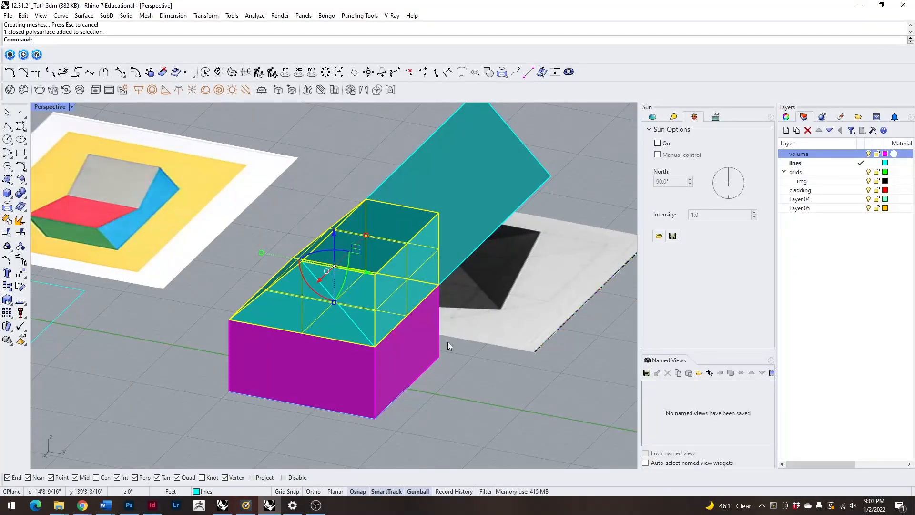
pyautogui.write('BooleanSplit')
pyautogui.press('Return')
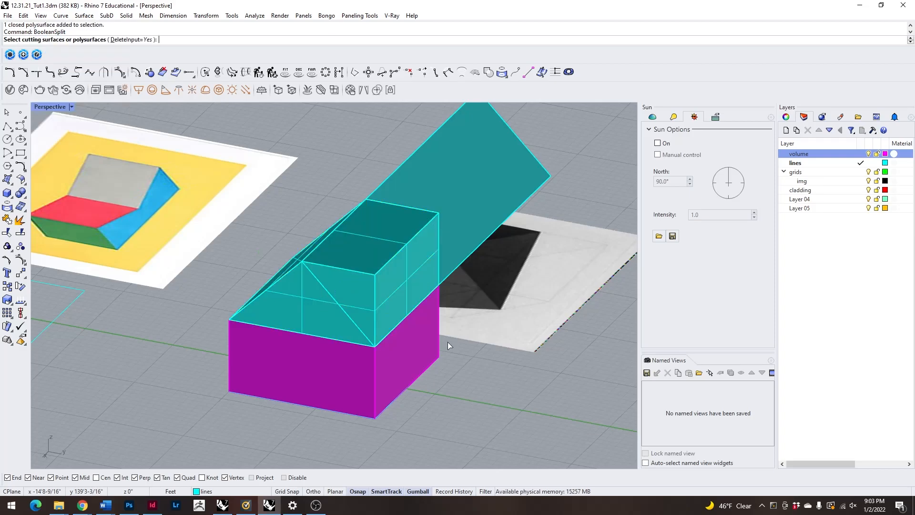
pyautogui.click(456, 221)
pyautogui.press('Return')
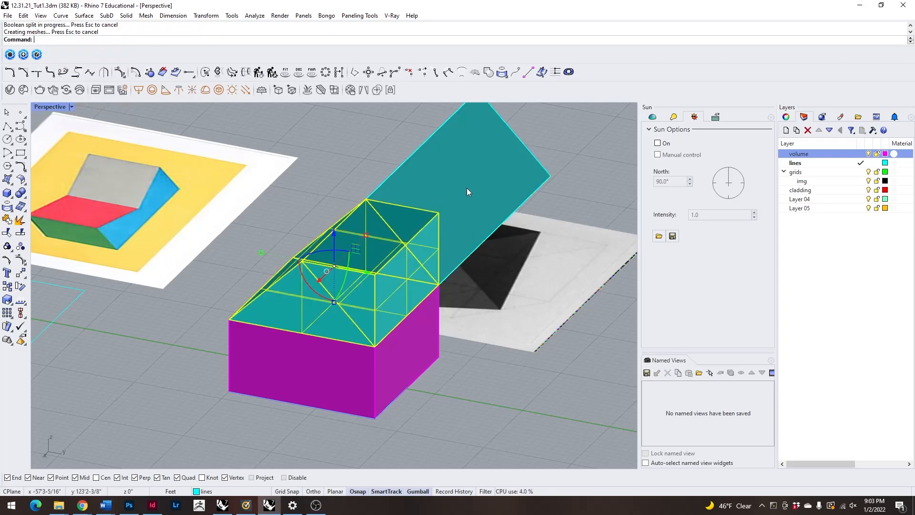
# Delete the second cut-off wedge and its cutting surface, leaving the gable-shaped upper solid.
pyautogui.moveTo(315, 170); pyautogui.dragTo(359, 250, button='right')
pyautogui.click(359, 250)
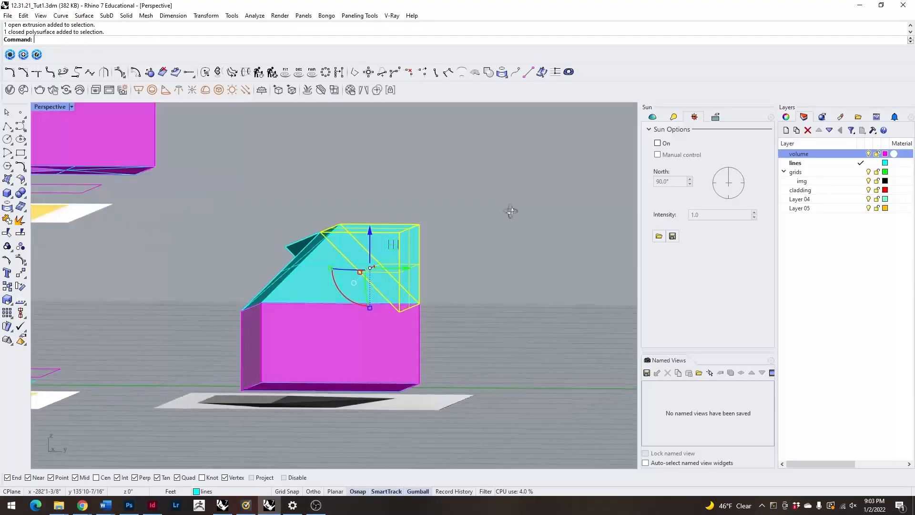
pyautogui.press('Delete')
pyautogui.moveTo(492, 220); pyautogui.dragTo(337, 262, button='right')
pyautogui.click(479, 217)
pyautogui.press('Delete')
# Start ExtrudeCrv on the diagonal line across the gable's sloping face and set its direction along the block's top edge.
pyautogui.moveTo(341, 304); pyautogui.dragTo(316, 281, button='right')
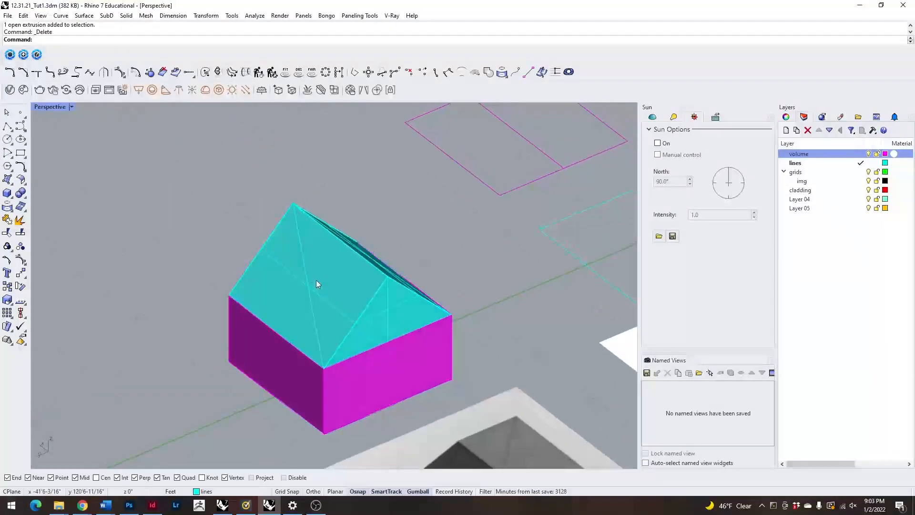
pyautogui.click(306, 288)
pyautogui.click(343, 310)
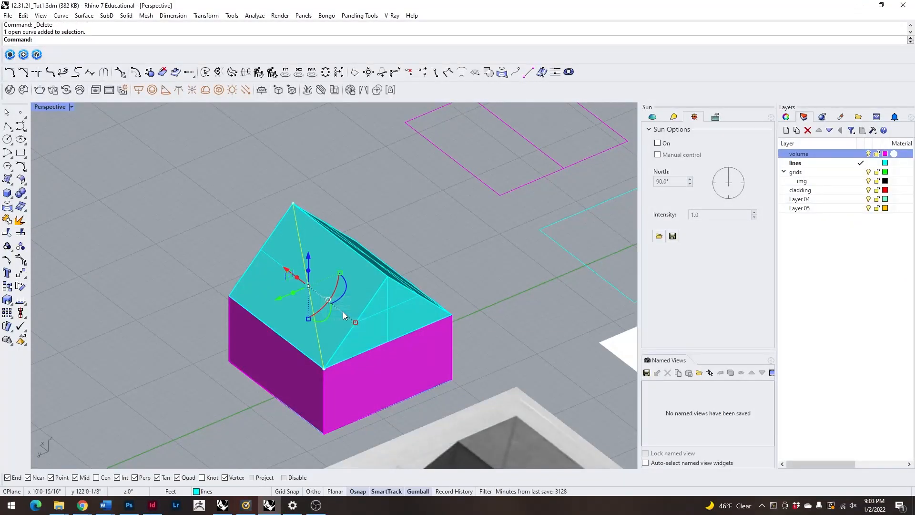
pyautogui.write('ExtrudeCrv')
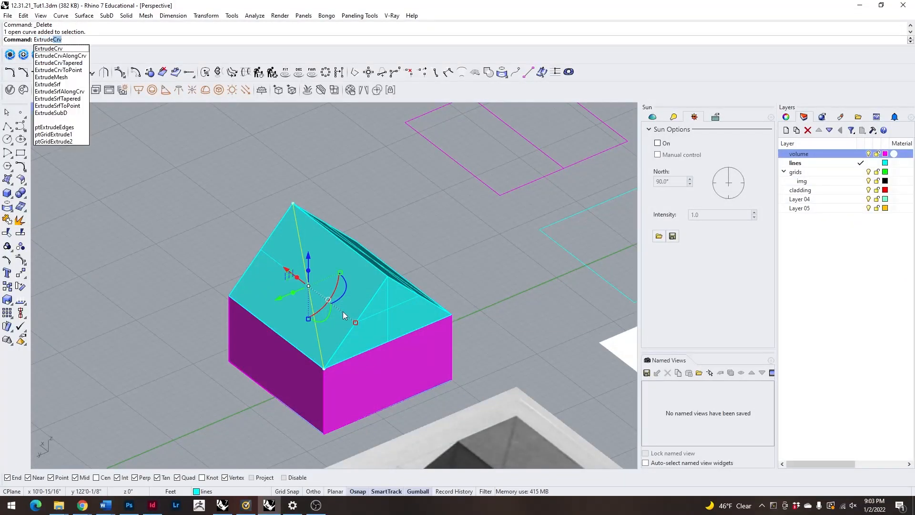
pyautogui.press('Return')
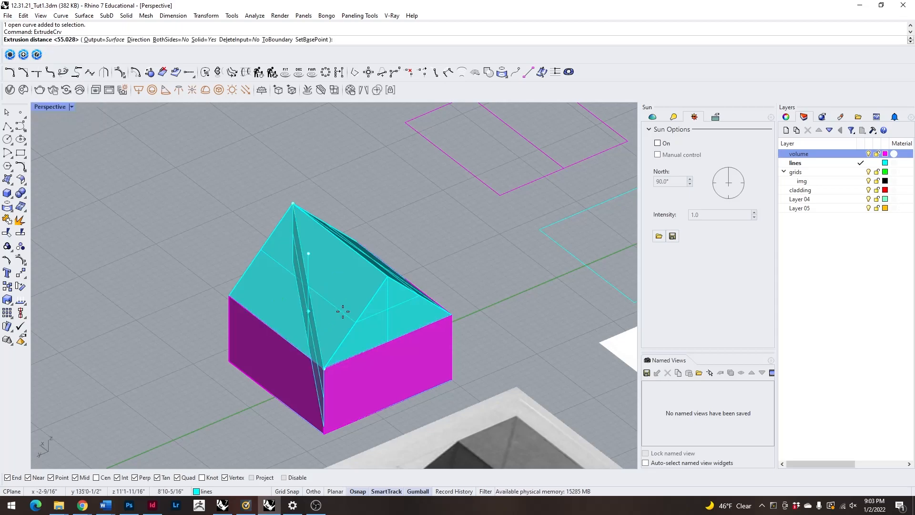
pyautogui.write('d')
pyautogui.press('Return')
pyautogui.click(324, 369)
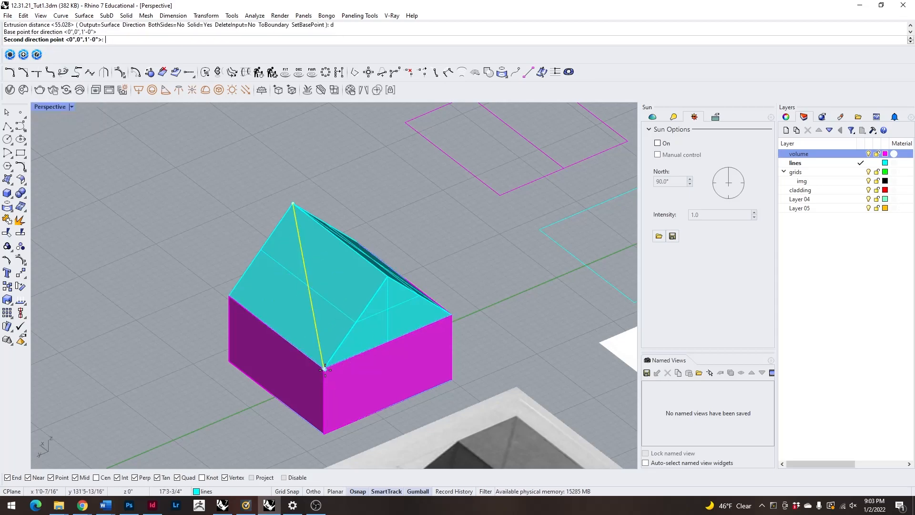
pyautogui.click(409, 332)
# Set BothSides to Yes and extrude the diagonal line beyond both sides of the gable solid.
pyautogui.moveTo(474, 204); pyautogui.dragTo(413, 212, button='right')
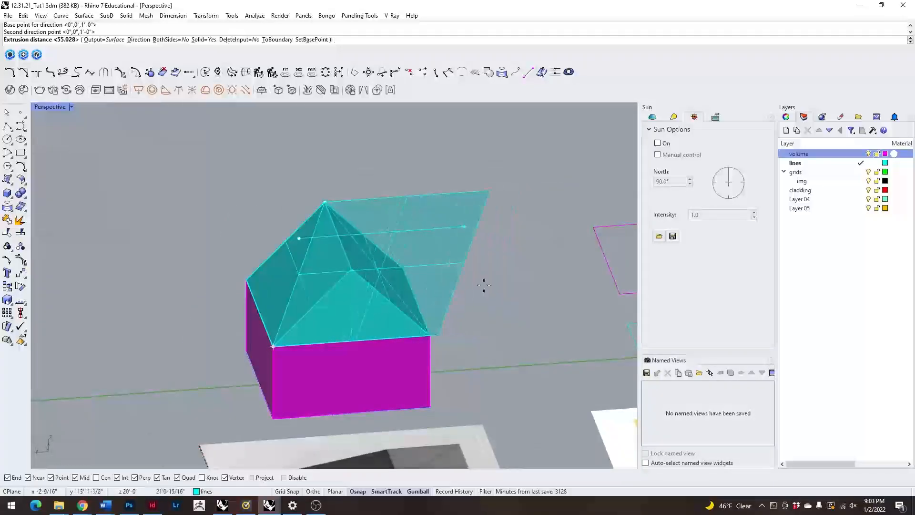
pyautogui.write('b')
pyautogui.press('Return')
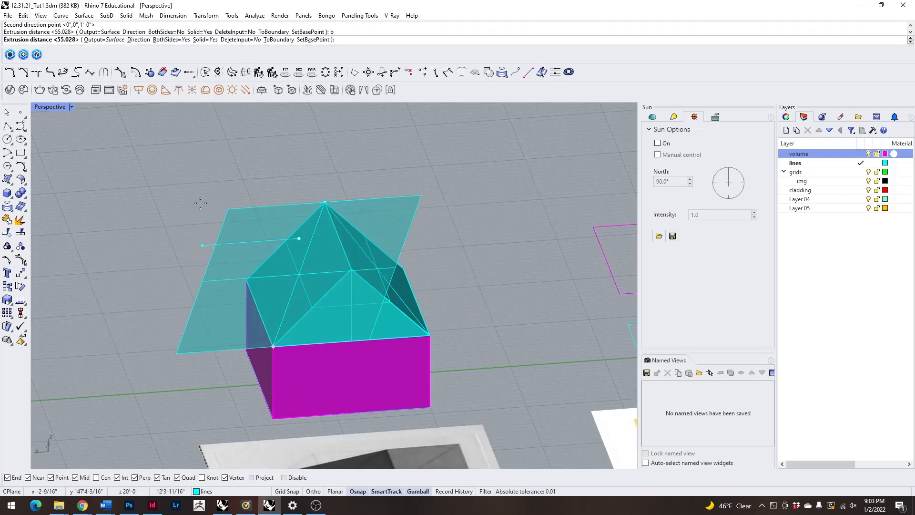
pyautogui.write('b')
pyautogui.click(164, 43)
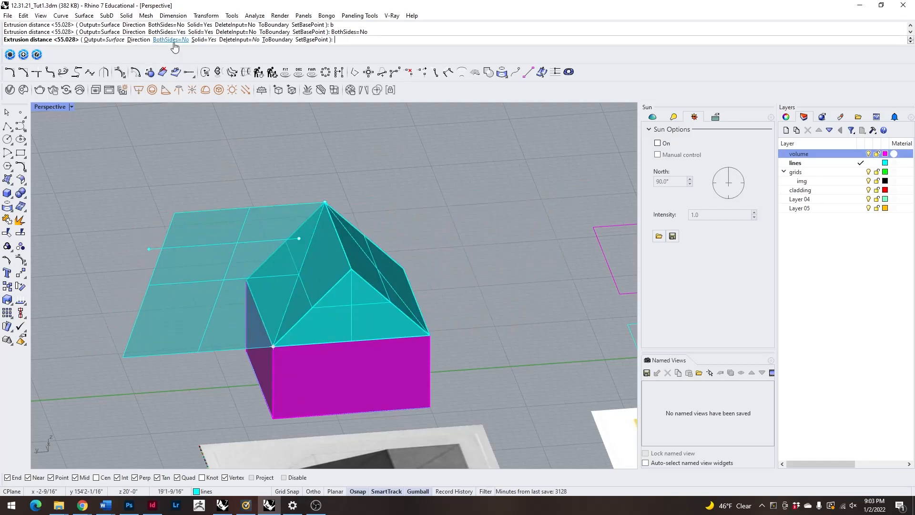
pyautogui.click(171, 40)
pyautogui.click(545, 300)
# Split the gable solid with the two-sided diagonal surface and delete the cut-off piece and the cutting surface.
pyautogui.moveTo(299, 142); pyautogui.dragTo(364, 266, button='right')
pyautogui.click(384, 304)
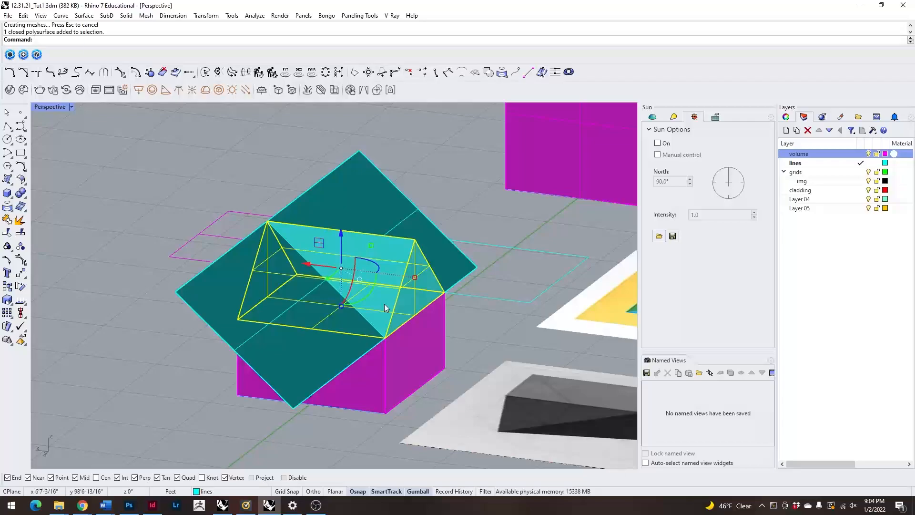
pyautogui.press('Return')
pyautogui.click(397, 207)
pyautogui.press('Return')
pyautogui.click(332, 198)
pyautogui.press('Delete')
# Join the angular upper solid and the lower block into one volume with BooleanUnion.
pyautogui.moveTo(331, 198); pyautogui.dragTo(307, 299, button='right')
pyautogui.click(307, 299)
pyautogui.moveTo(442, 377); pyautogui.dragTo(333, 382, button='right')
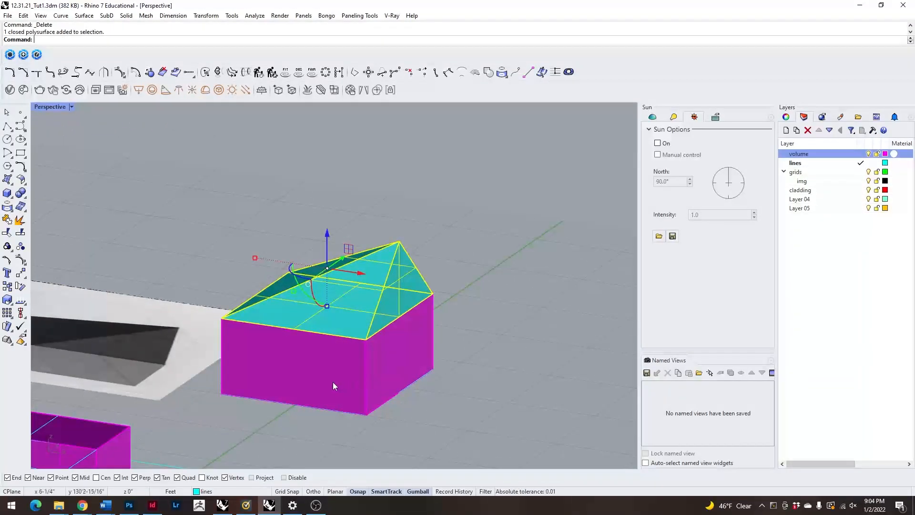
pyautogui.keyDown('shift'); pyautogui.click(334, 381); pyautogui.keyUp('shift')
pyautogui.press('Escape')
pyautogui.click(315, 331)
pyautogui.keyDown('shift'); pyautogui.click(319, 376); pyautogui.keyUp('shift')
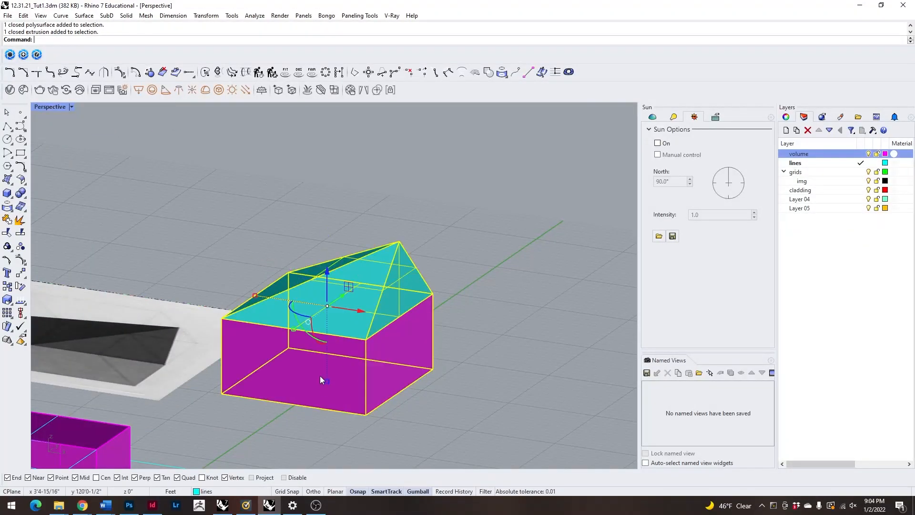
pyautogui.write('BooleanUnion')
pyautogui.press('Return')
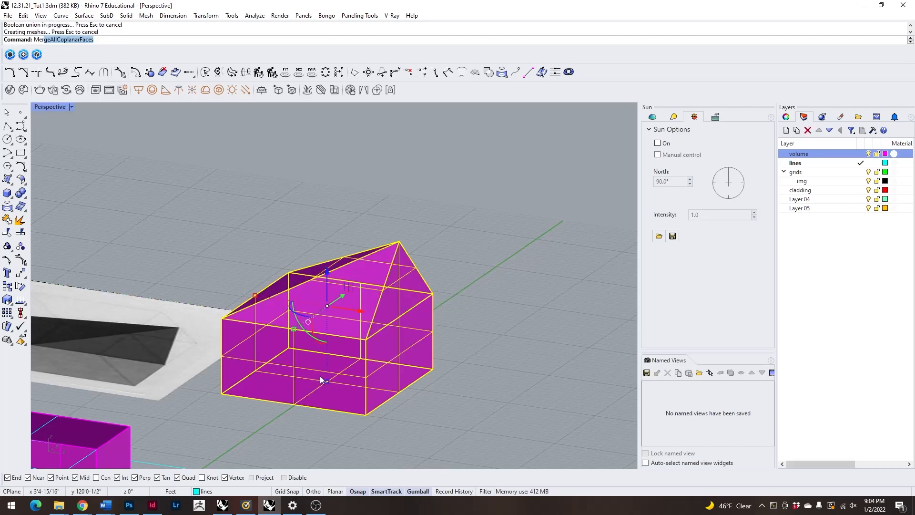
# Merge all coplanar faces of the united solid with MergeAllCoplanarFaces and deselect it.
pyautogui.write('MergeAllfac')
pyautogui.press('Return')
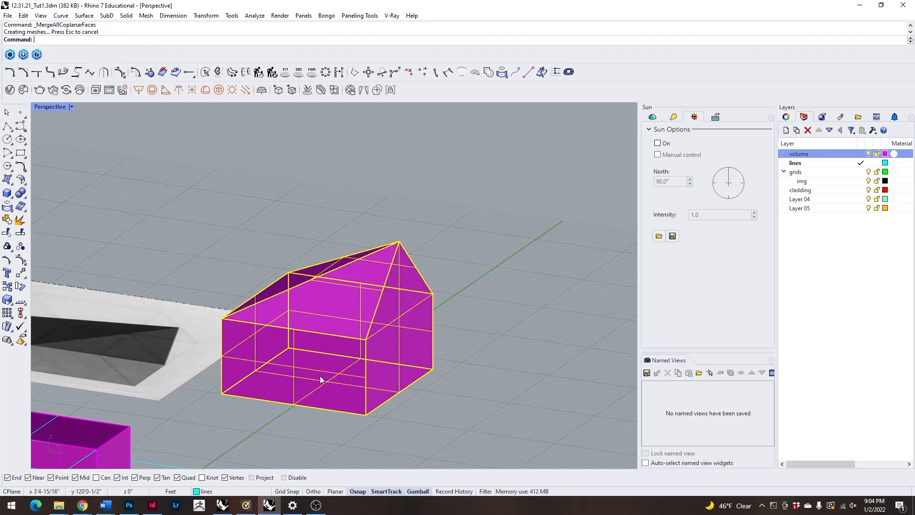
pyautogui.click(477, 347)
# Examine the finished angular solid beside its dark reference image, along with the other reference forms and the outlines still without volumes.
pyautogui.moveTo(477, 347); pyautogui.dragTo(503, 399, button='right')
pyautogui.scroll(-6, 428, 336)
pyautogui.moveTo(428, 336); pyautogui.dragTo(359, 318, button='right')
pyautogui.click(356, 335)
pyautogui.click(448, 318)
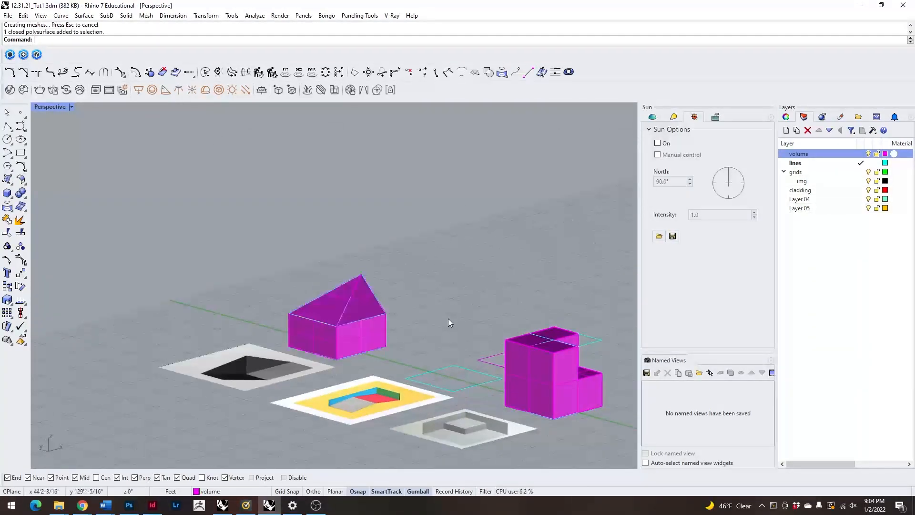
pyautogui.scroll(-6, 370, 277)
pyautogui.moveTo(370, 276); pyautogui.dragTo(383, 342, button='right')
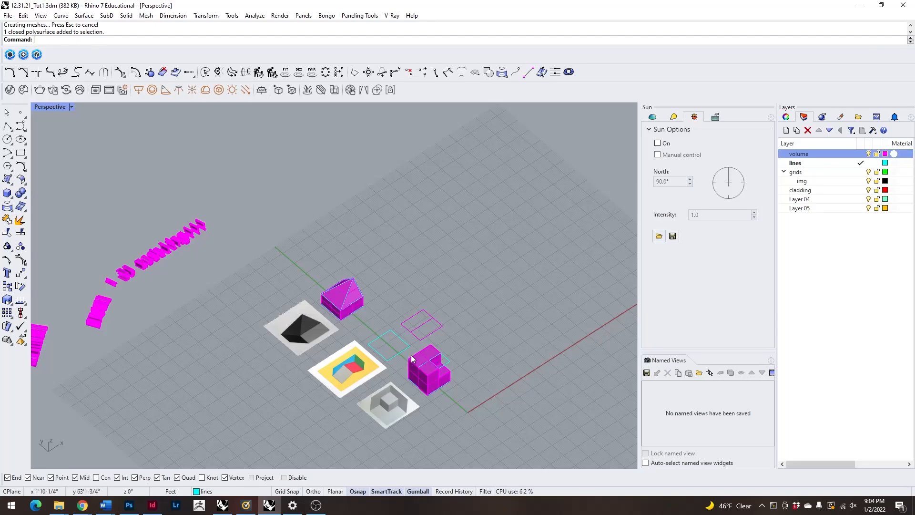
pyautogui.moveTo(373, 302); pyautogui.dragTo(372, 359, button='right')
pyautogui.scroll(5, 442, 361)
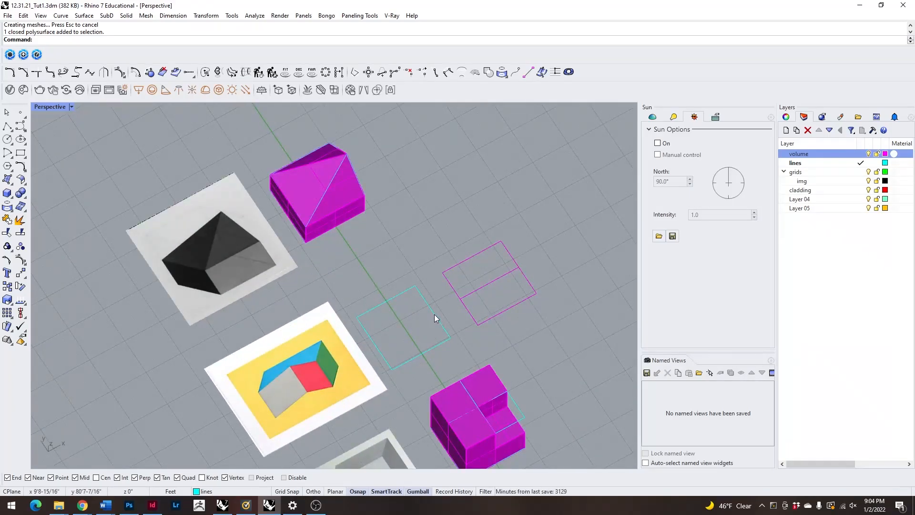
pyautogui.scroll(-5, 388, 259)
pyautogui.moveTo(388, 258); pyautogui.dragTo(359, 337, button='right')
pyautogui.scroll(4, 359, 337)
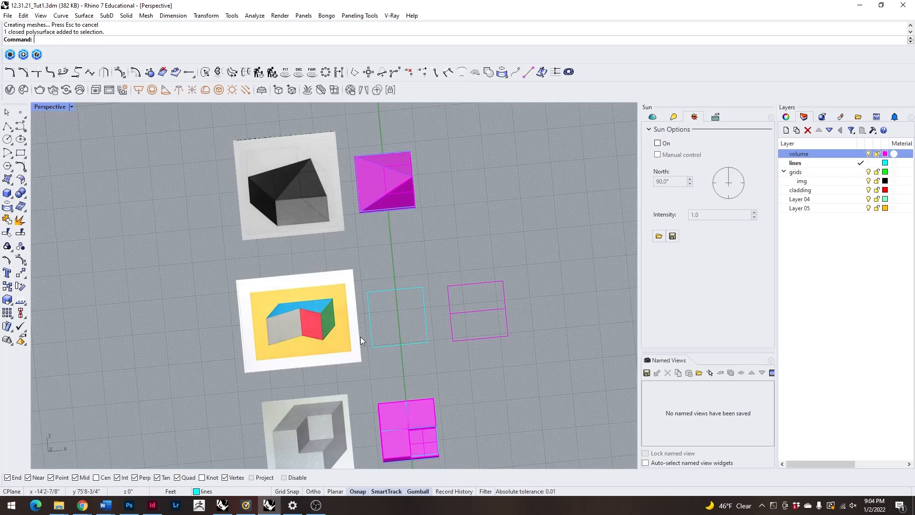
# Draw a horizontal line between the side midpoints of the cyan square beside the yellow reference image.
pyautogui.write('line')
pyautogui.press('Return')
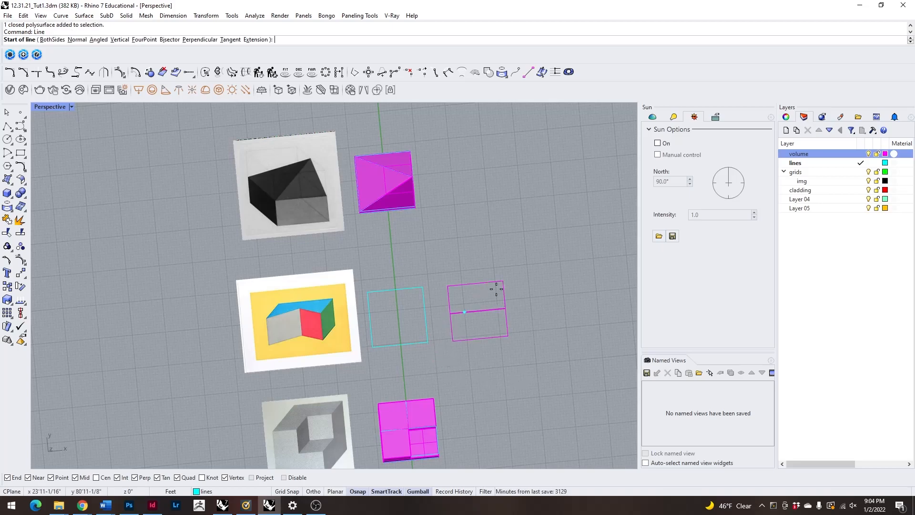
pyautogui.scroll(-6, 399, 337)
pyautogui.scroll(11, 355, 325)
pyautogui.click(555, 325)
pyautogui.click(450, 338)
# Draw two diagonal lines from the square's lower corners to the midpoint of its horizontal centre line.
pyautogui.rightClick(561, 390)
pyautogui.click(559, 380)
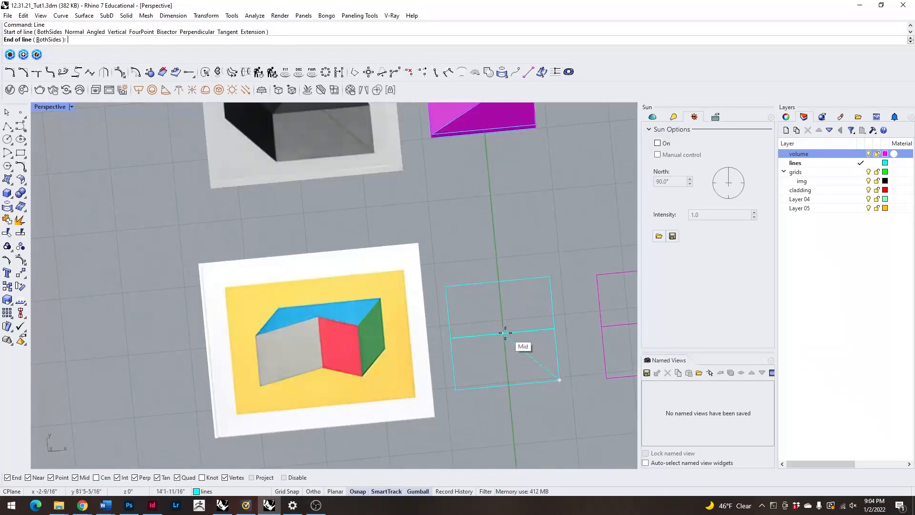
pyautogui.click(501, 334)
pyautogui.keyDown('shift'); pyautogui.moveTo(591, 387); pyautogui.dragTo(540, 347, button='right'); pyautogui.keyUp('shift')
pyautogui.rightClick(431, 297)
pyautogui.click(451, 292)
pyautogui.click(395, 358)
pyautogui.moveTo(407, 352); pyautogui.dragTo(454, 384, button='right')
pyautogui.scroll(4, 427, 345)
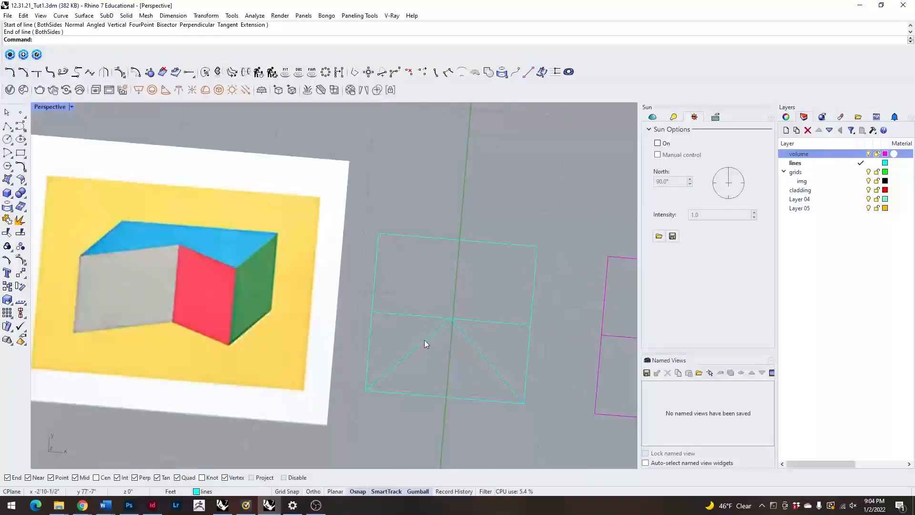
pyautogui.moveTo(427, 345); pyautogui.dragTo(434, 352, button='right')
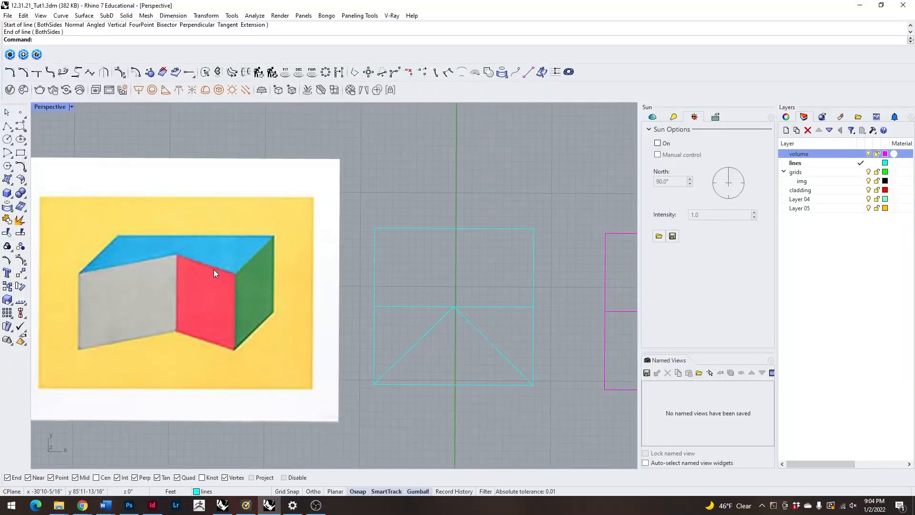
# Examine the square's centre line and diagonals against the yellow reference image and the neighbouring forms.
pyautogui.scroll(-5, 267, 273)
pyautogui.moveTo(370, 324); pyautogui.dragTo(394, 205, button='right')
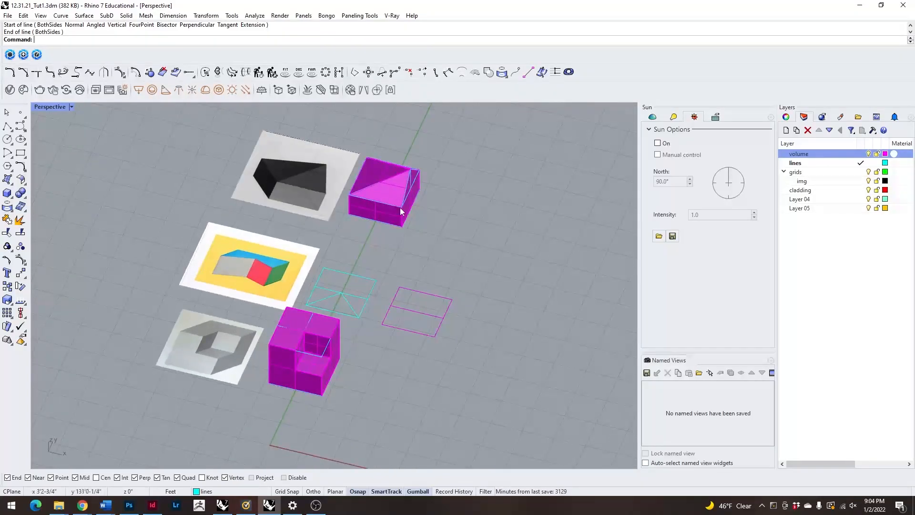
pyautogui.moveTo(263, 267); pyautogui.dragTo(317, 331, button='right')
pyautogui.scroll(2, 322, 366)
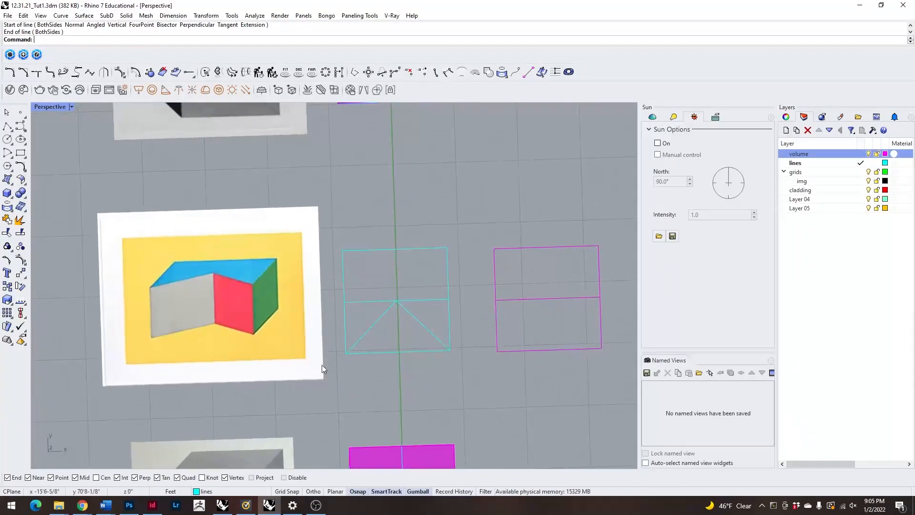
pyautogui.moveTo(333, 229); pyautogui.dragTo(476, 385)
pyautogui.moveTo(476, 385); pyautogui.dragTo(490, 386, button='right')
pyautogui.press('Escape')
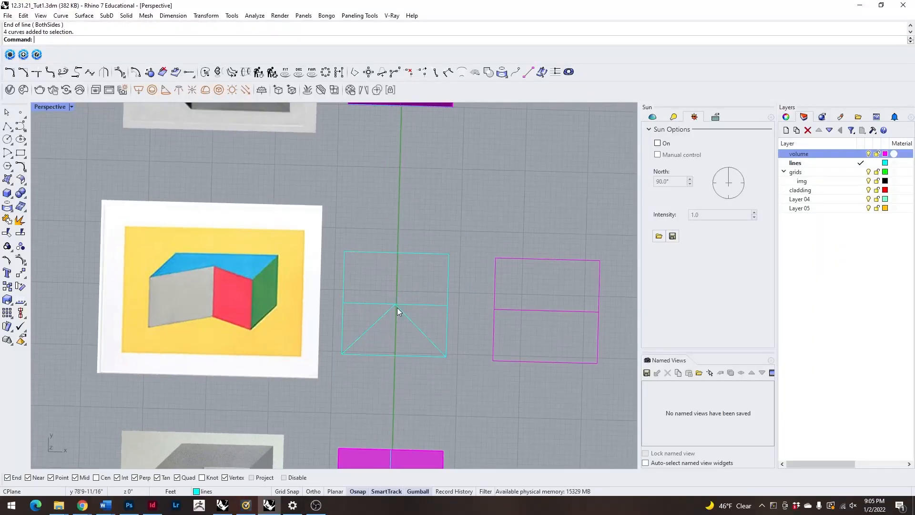
pyautogui.moveTo(408, 320); pyautogui.dragTo(348, 264, button='right')
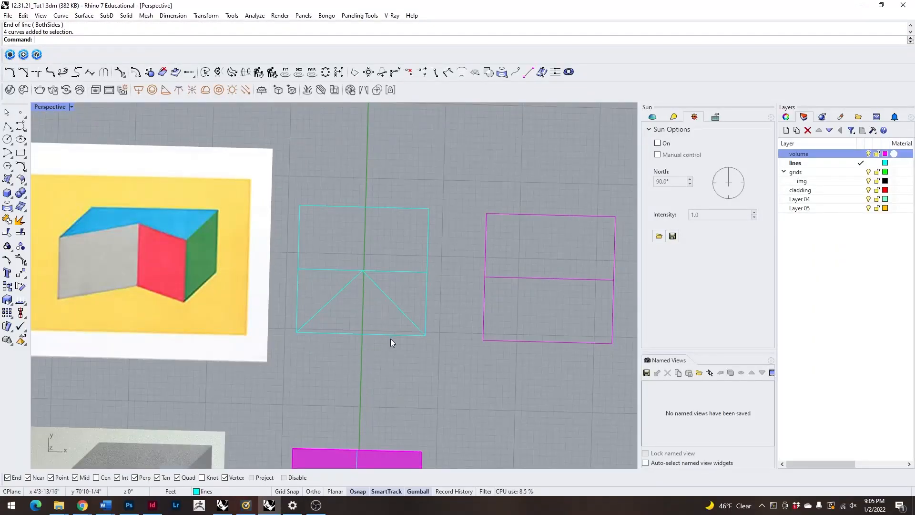
pyautogui.click(381, 272)
pyautogui.click(373, 270)
pyautogui.click(338, 295)
pyautogui.click(333, 310)
pyautogui.click(310, 319)
pyautogui.click(299, 277)
pyautogui.click(439, 313)
pyautogui.moveTo(440, 313); pyautogui.dragTo(441, 335, button='right')
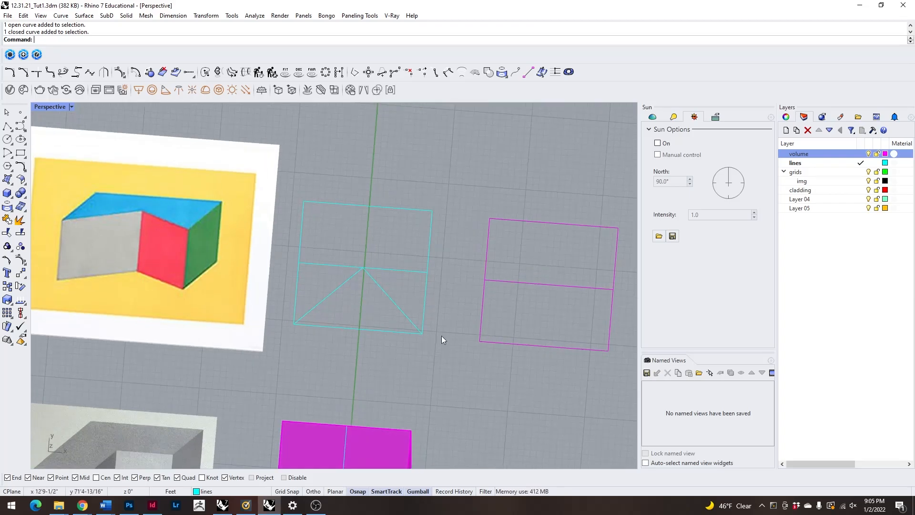
# Trace a closed polyline along the two diagonals and around the square's upper corners, leaving out the lower triangular notch.
pyautogui.press('Return')
pyautogui.click(422, 333)
pyautogui.click(363, 268)
pyautogui.click(295, 320)
pyautogui.click(304, 201)
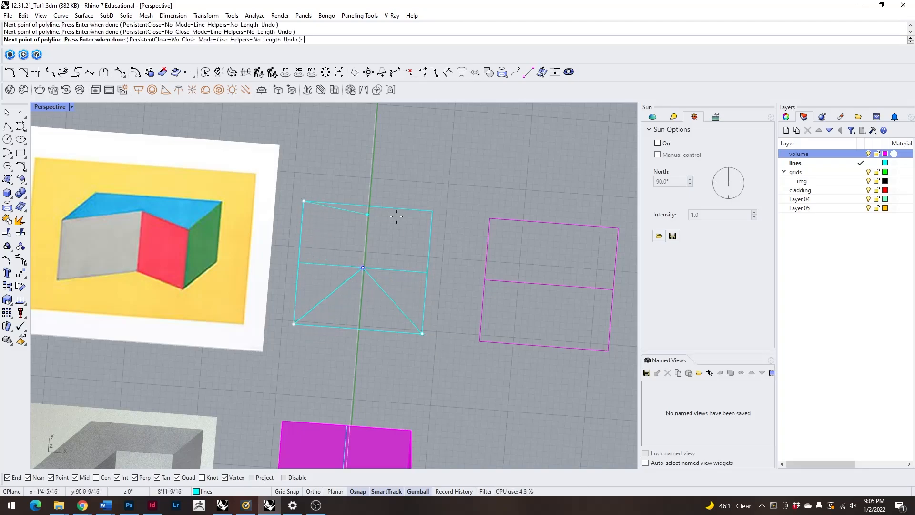
pyautogui.click(432, 211)
pyautogui.click(422, 333)
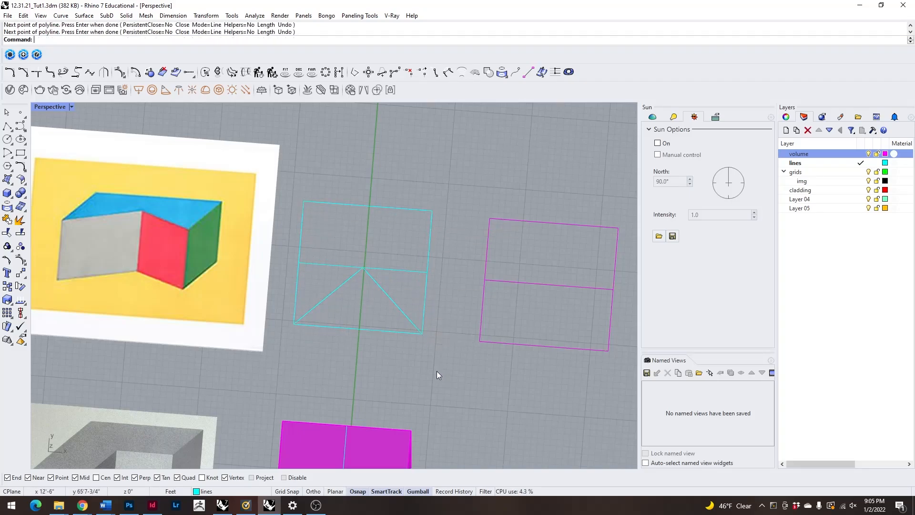
# Extrude the closed notched outline 12' to one side as a solid with ExtrudeCrv, switching BothSides to No.
pyautogui.moveTo(437, 371); pyautogui.dragTo(378, 304, button='right')
pyautogui.click(381, 305)
pyautogui.click(413, 339)
pyautogui.moveTo(424, 365); pyautogui.dragTo(386, 366, button='right')
pyautogui.write('Extru')
pyautogui.press('Return')
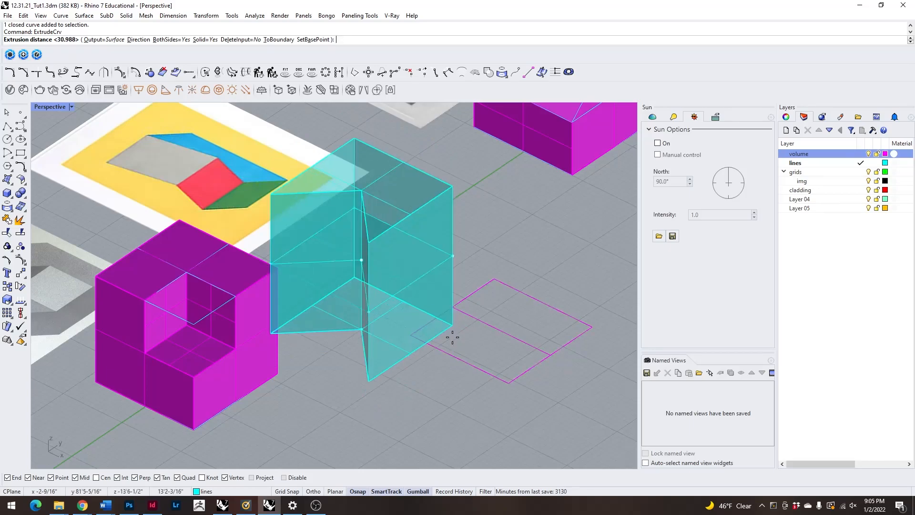
pyautogui.write('b')
pyautogui.press('Return')
pyautogui.moveTo(491, 220); pyautogui.dragTo(485, 178, button='right')
pyautogui.keyDown('shift'); pyautogui.moveTo(283, 135); pyautogui.dragTo(252, 210, button='right'); pyautogui.keyUp('shift')
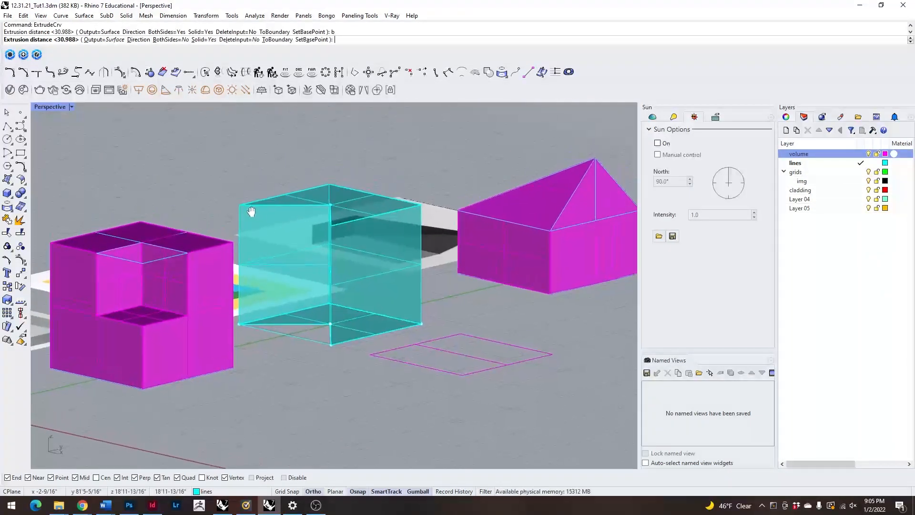
pyautogui.moveTo(182, 179); pyautogui.dragTo(221, 282, button='right')
pyautogui.scroll(-6, 222, 233)
pyautogui.scroll(7, 208, 265)
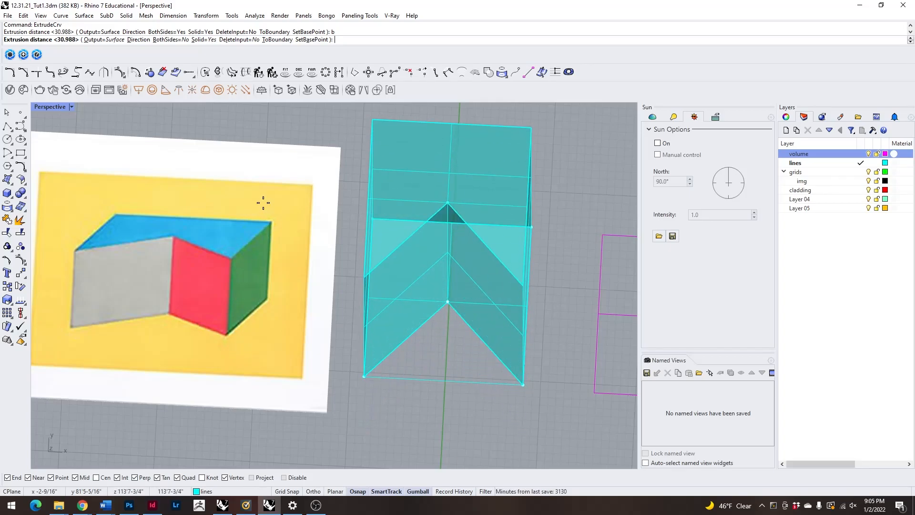
pyautogui.write('12')
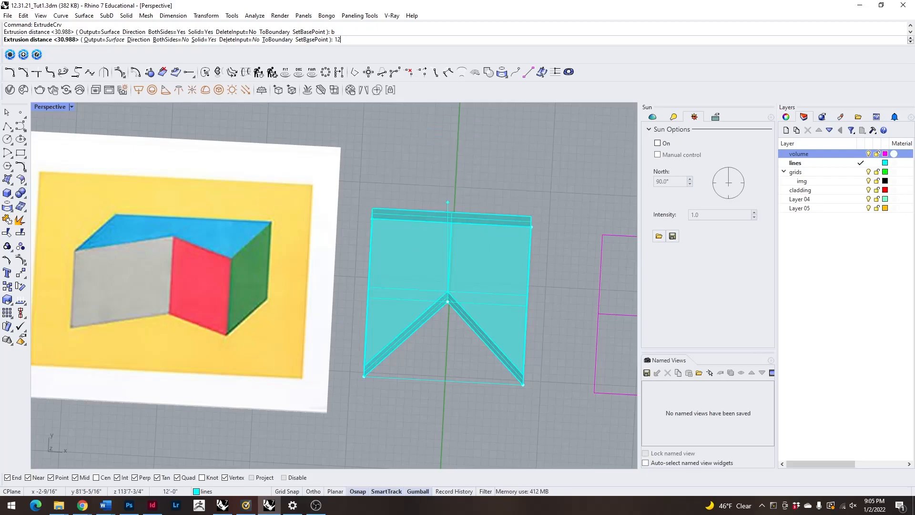
pyautogui.press('Return')
pyautogui.moveTo(541, 312); pyautogui.dragTo(510, 242, button='right')
pyautogui.press('Escape')
# Set the projection of the Perspective viewport to Perspective in its view properties.
pyautogui.moveTo(339, 282); pyautogui.dragTo(384, 347, button='right')
pyautogui.scroll(-6, 353, 272)
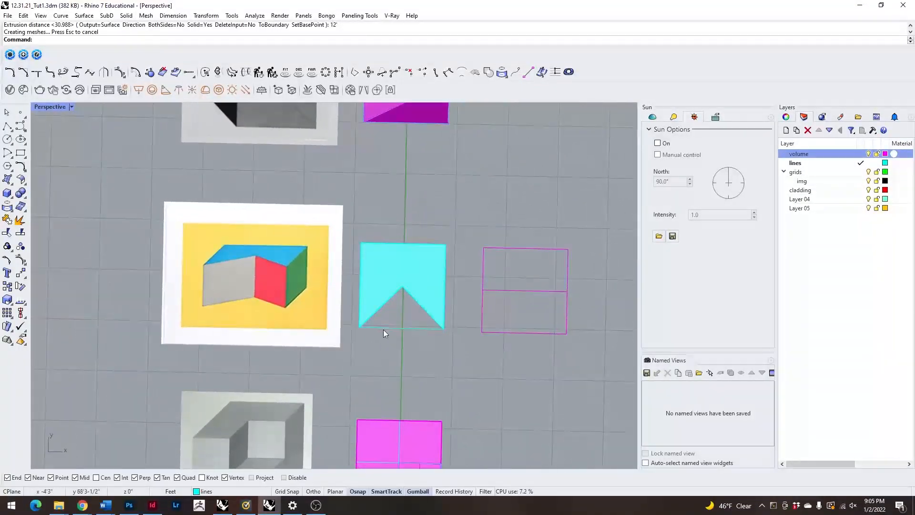
pyautogui.scroll(4, 411, 331)
pyautogui.scroll(-3, 376, 334)
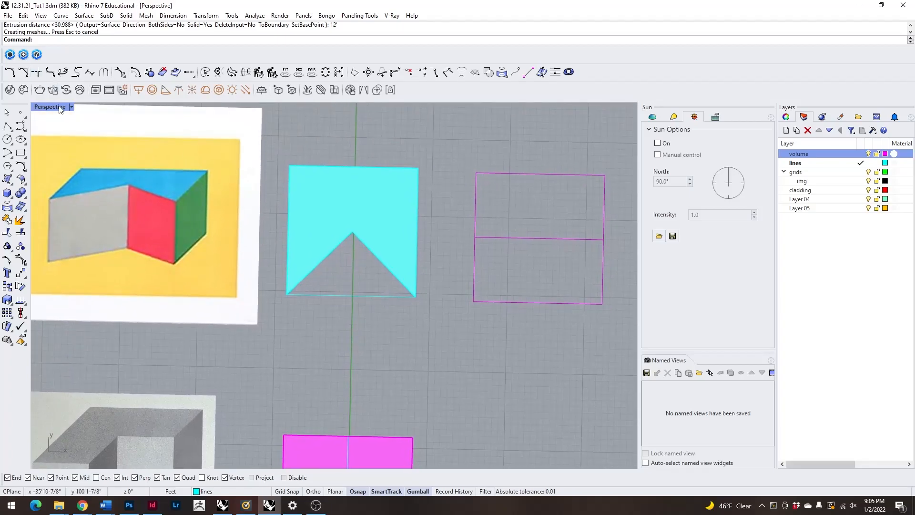
pyautogui.doubleClick(50, 107)
pyautogui.doubleClick(352, 107)
pyautogui.click(786, 118)
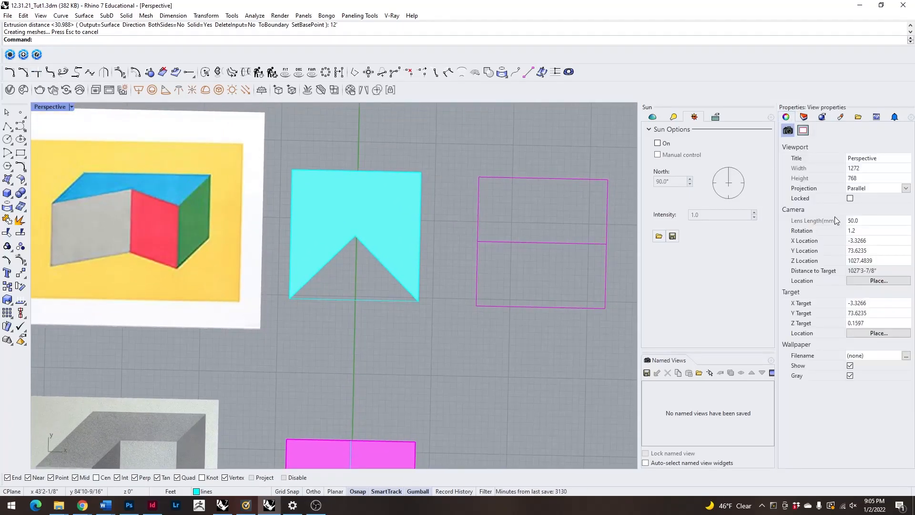
pyautogui.click(901, 188)
pyautogui.click(858, 204)
# Examine the notched solid in perspective beside the yellow reference image and compare it with the other two volumes.
pyautogui.moveTo(553, 374); pyautogui.dragTo(385, 272, button='right')
pyautogui.scroll(12, 440, 361)
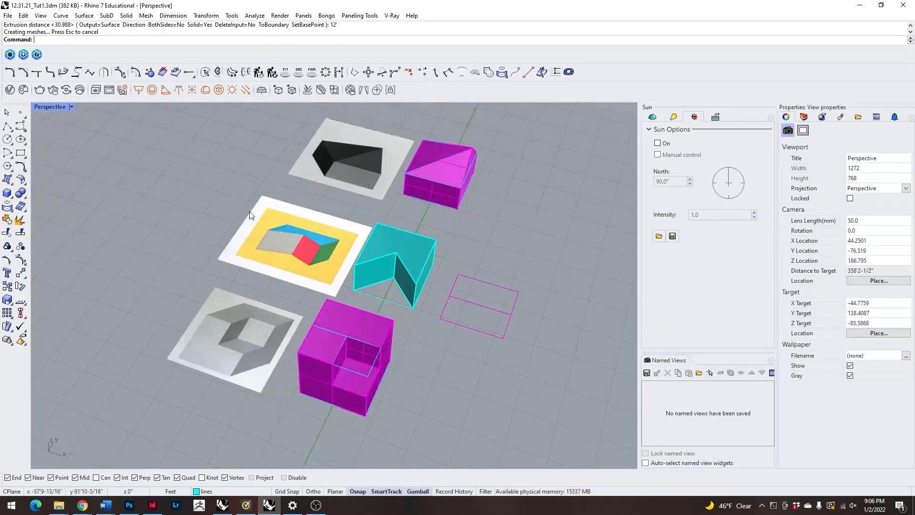
pyautogui.moveTo(147, 206); pyautogui.dragTo(186, 266, button='right')
pyautogui.scroll(6, 374, 329)
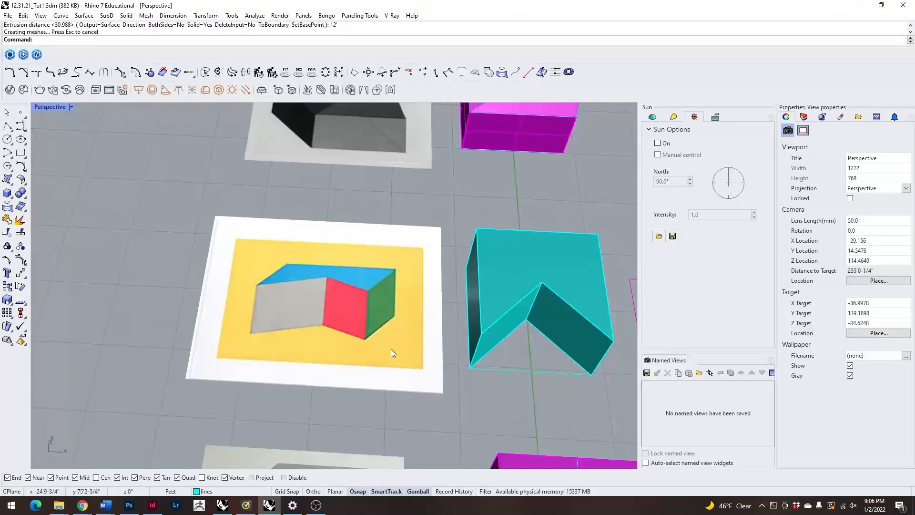
pyautogui.scroll(-6, 277, 291)
pyautogui.moveTo(276, 291); pyautogui.dragTo(257, 269, button='right')
pyautogui.scroll(-8, 235, 248)
pyautogui.scroll(10, 356, 254)
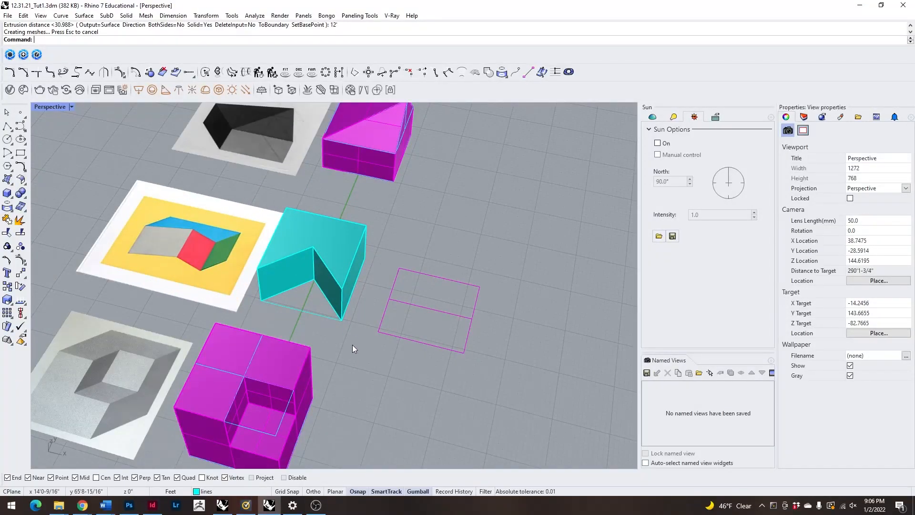
pyautogui.scroll(-5, 421, 330)
pyautogui.scroll(5, 361, 285)
pyautogui.click(366, 278)
pyautogui.click(361, 364)
pyautogui.click(342, 348)
pyautogui.click(399, 170)
pyautogui.click(486, 262)
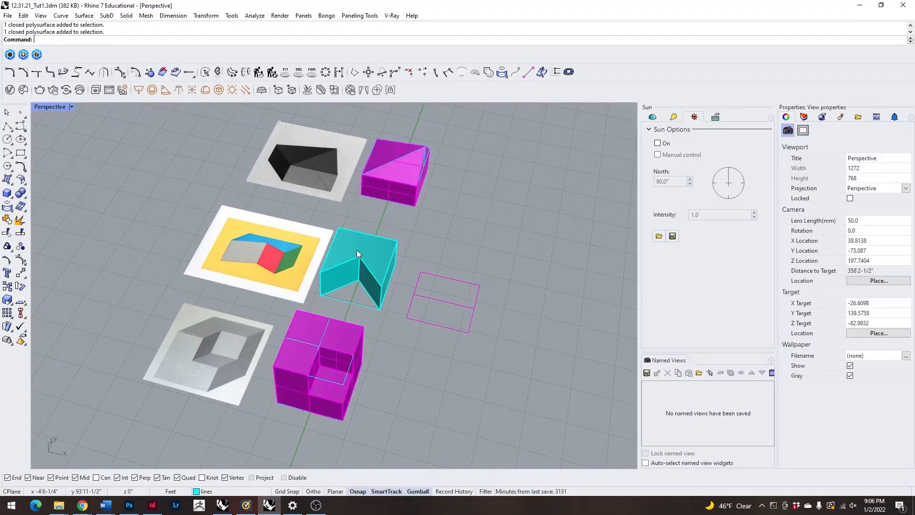
# Locate the second group of reference images away from the grid and maximize the Top viewport.
pyautogui.scroll(-15, 356, 250)
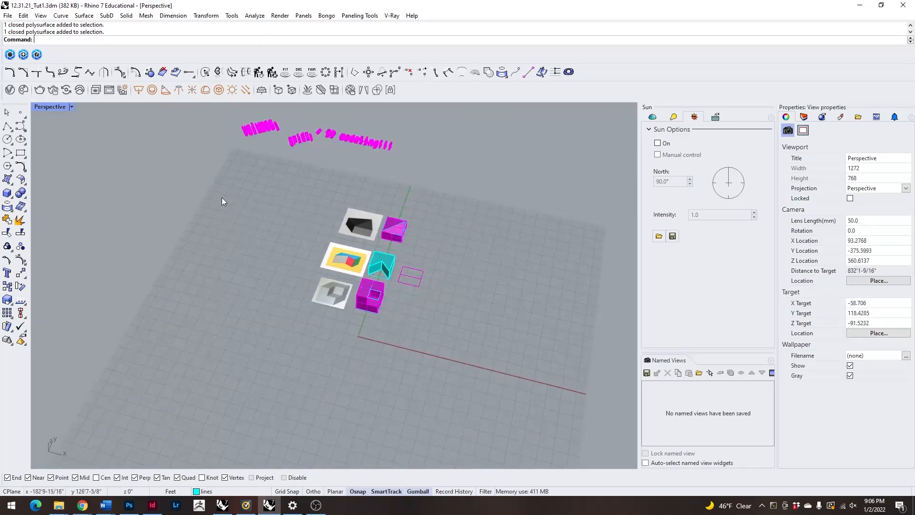
pyautogui.scroll(10, 502, 295)
pyautogui.scroll(-7, 452, 265)
pyautogui.scroll(15, 338, 301)
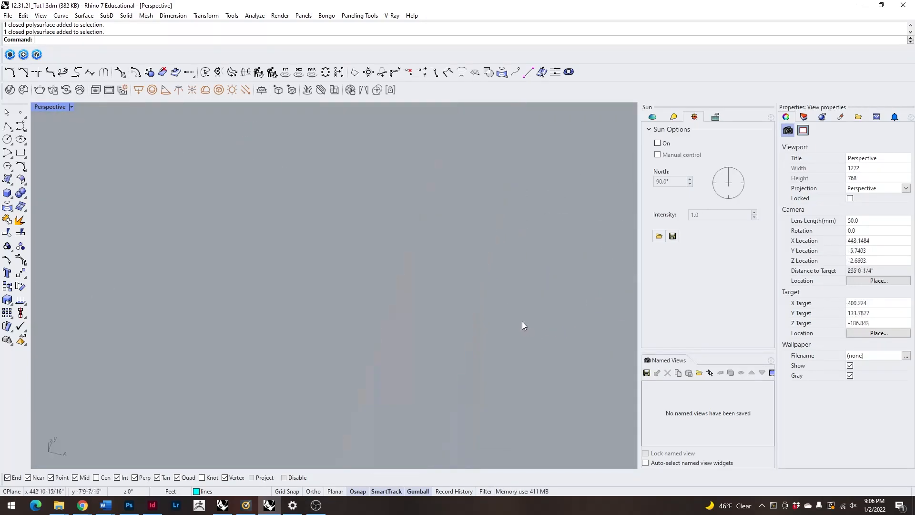
pyautogui.scroll(-7, 527, 326)
pyautogui.scroll(-8, 309, 206)
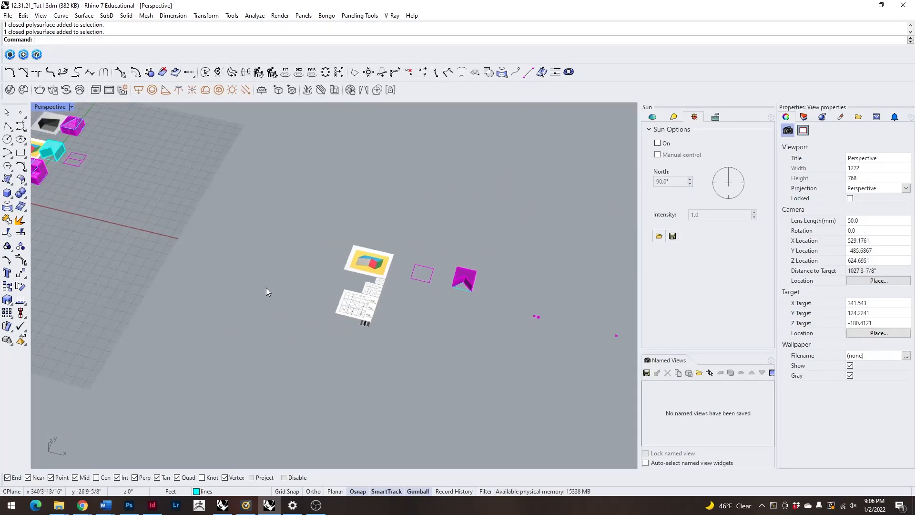
pyautogui.doubleClick(45, 108)
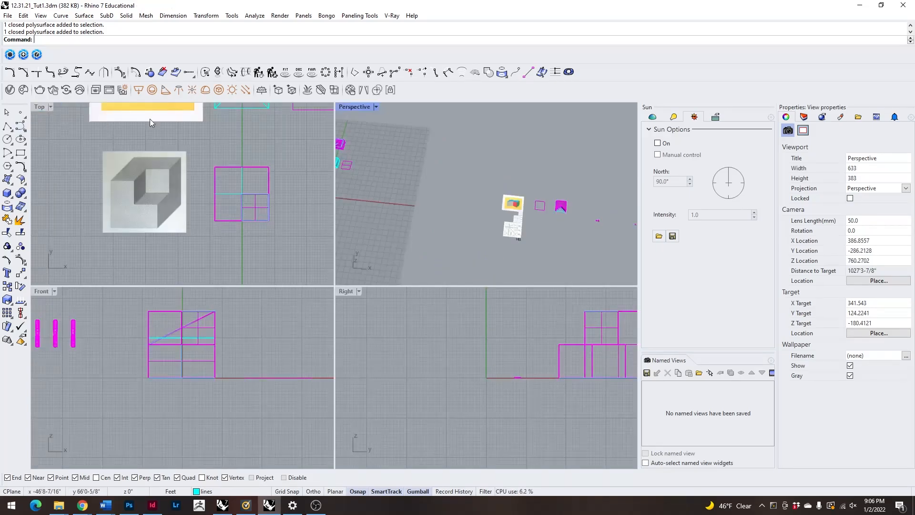
pyautogui.doubleClick(40, 108)
# Move the five distant reference surfaces, including the yellow image and frame diagrams, onto the grid below the modelled forms.
pyautogui.scroll(-10, 188, 196)
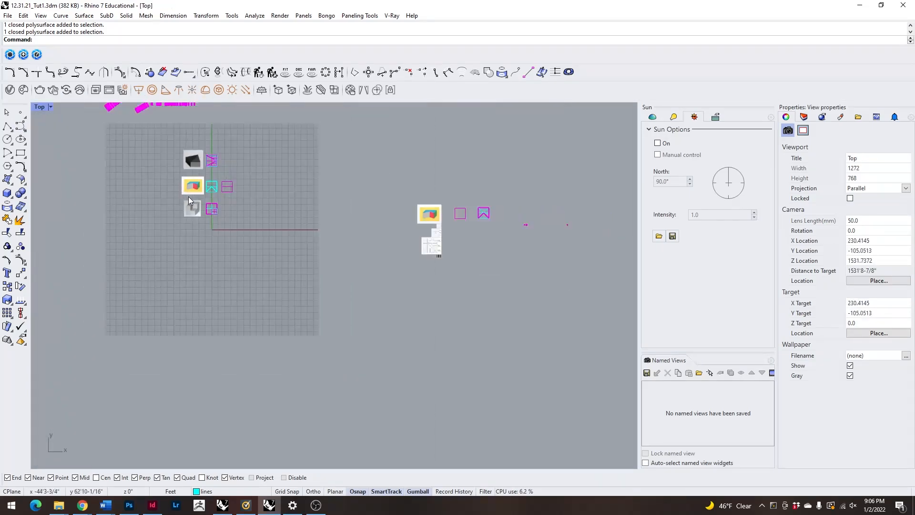
pyautogui.scroll(12, 130, 179)
pyautogui.scroll(2, 130, 179)
pyautogui.moveTo(139, 179); pyautogui.dragTo(288, 236, button='right')
pyautogui.scroll(-8, 293, 236)
pyautogui.scroll(8, 286, 223)
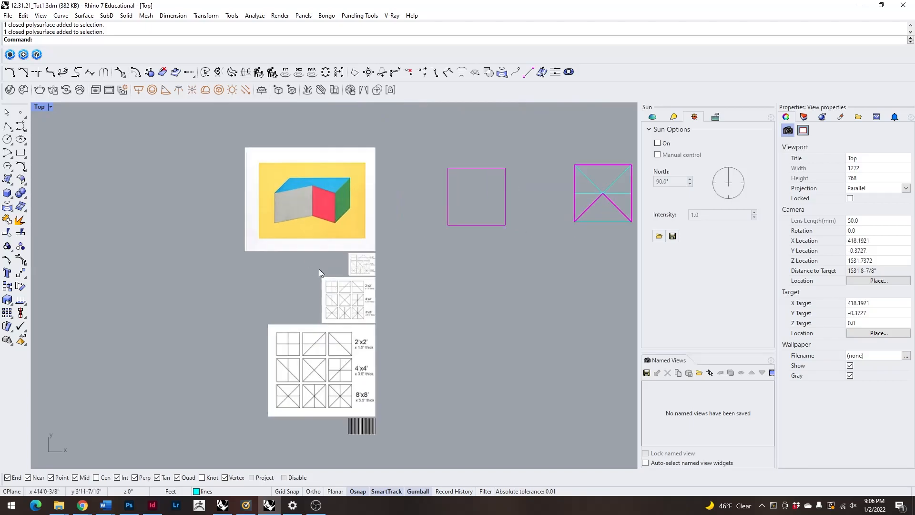
pyautogui.scroll(-2, 225, 176)
pyautogui.moveTo(205, 134); pyautogui.dragTo(386, 401)
pyautogui.scroll(-6, 457, 342)
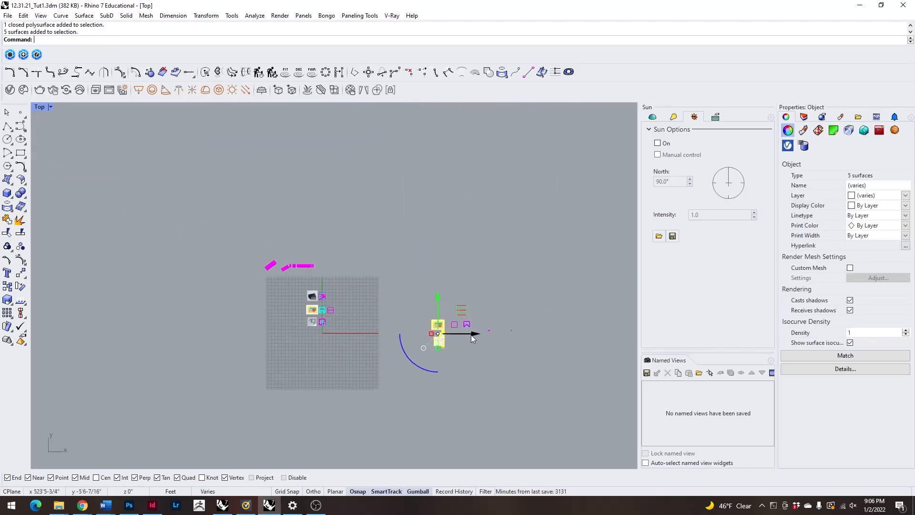
pyautogui.moveTo(476, 335); pyautogui.dragTo(343, 350)
pyautogui.moveTo(312, 298); pyautogui.dragTo(316, 326)
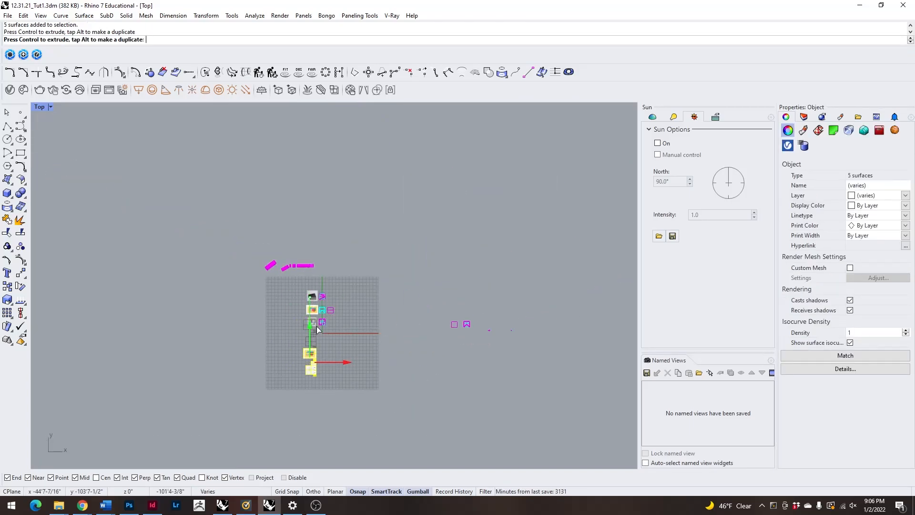
pyautogui.click(361, 350)
# Examine the three sizes of frame diagram sheets below the yellow image, with their panel patterns and thickness labels.
pyautogui.scroll(5, 361, 350)
pyautogui.click(302, 309)
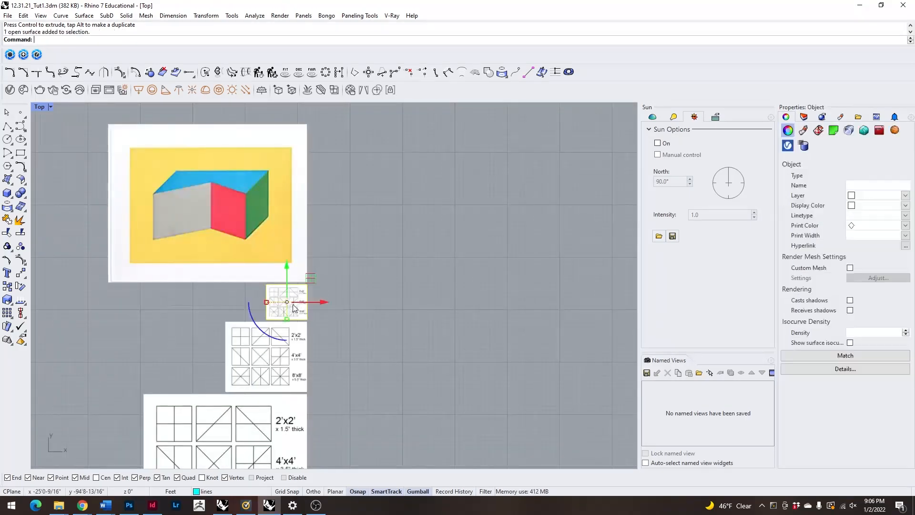
pyautogui.scroll(6, 265, 304)
pyautogui.scroll(-8, 306, 283)
pyautogui.click(282, 344)
pyautogui.scroll(-6, 336, 284)
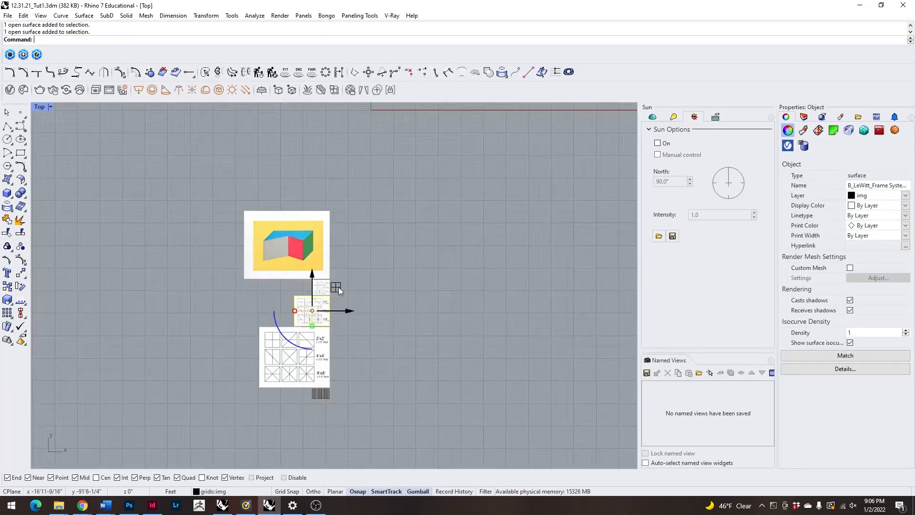
pyautogui.scroll(10, 314, 351)
pyautogui.click(275, 402)
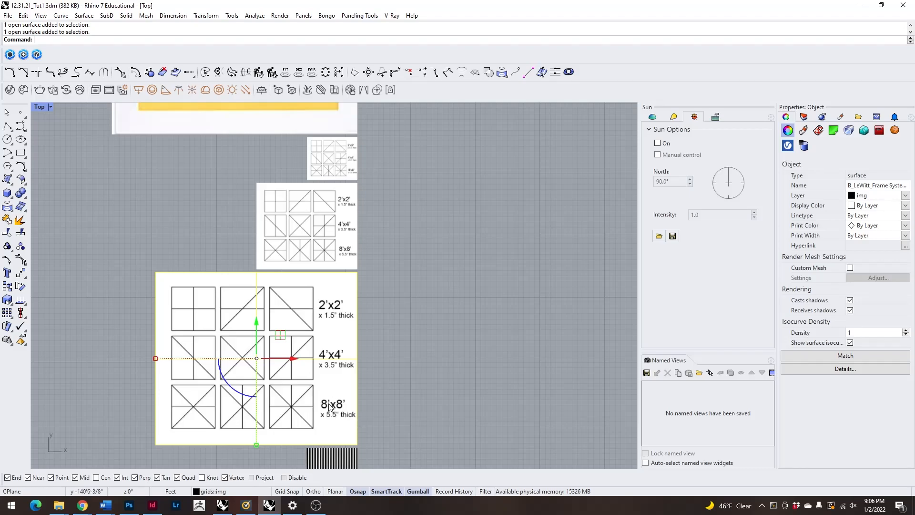
pyautogui.scroll(-8, 498, 360)
pyautogui.scroll(20, 376, 282)
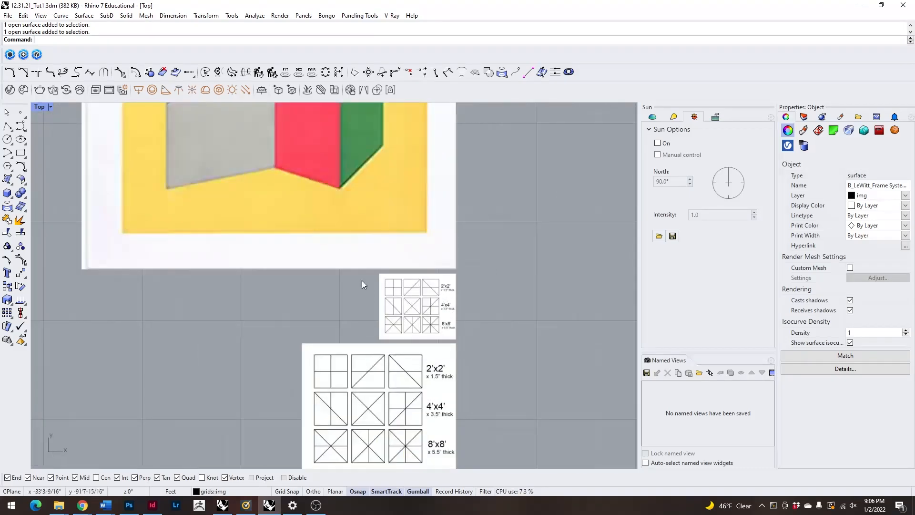
pyautogui.scroll(-13, 294, 292)
pyautogui.scroll(9, 329, 295)
pyautogui.scroll(3, 330, 299)
pyautogui.scroll(-5, 286, 285)
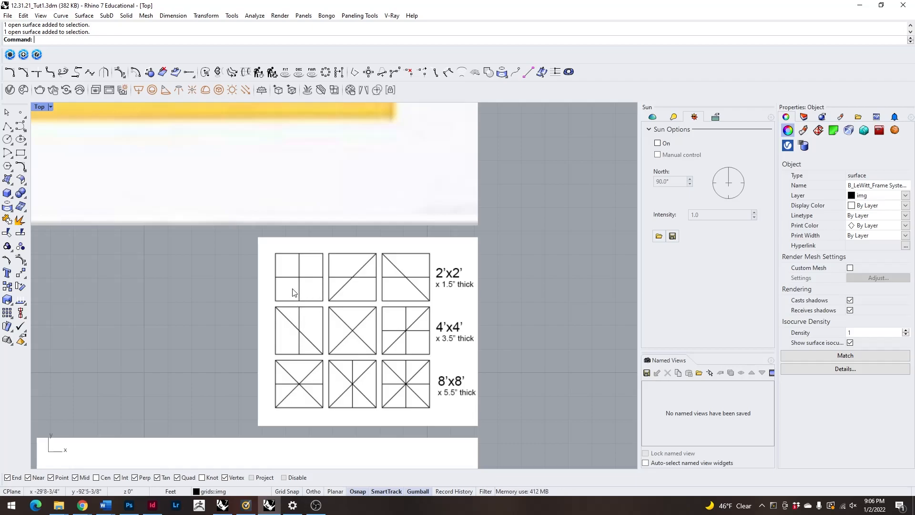
# Display the layer list and compare the panel patterns and thickness labels on the small, medium and large frame sheets.
pyautogui.scroll(5, 285, 246)
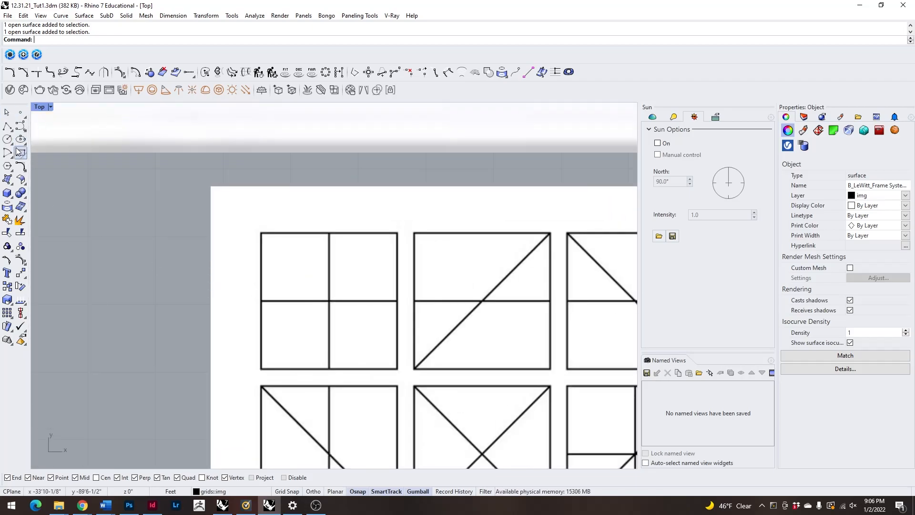
pyautogui.click(804, 116)
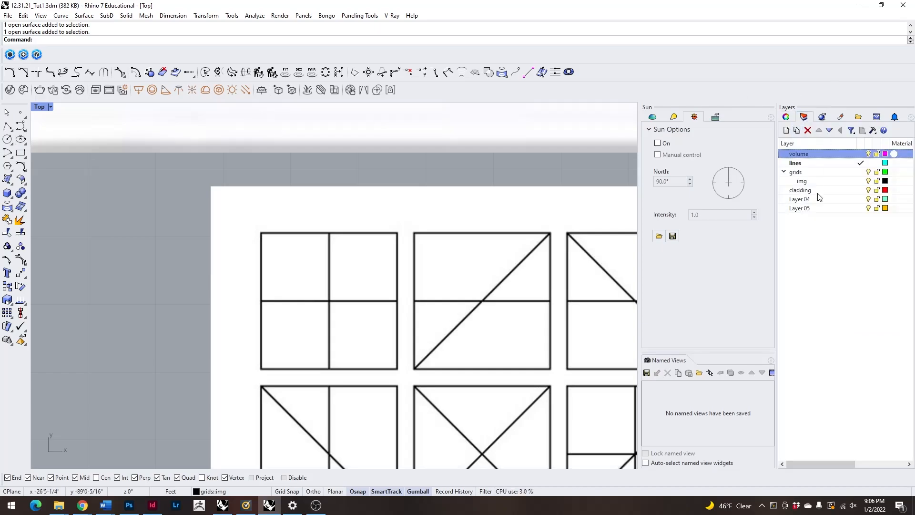
pyautogui.scroll(-5, 334, 221)
pyautogui.scroll(3, 242, 232)
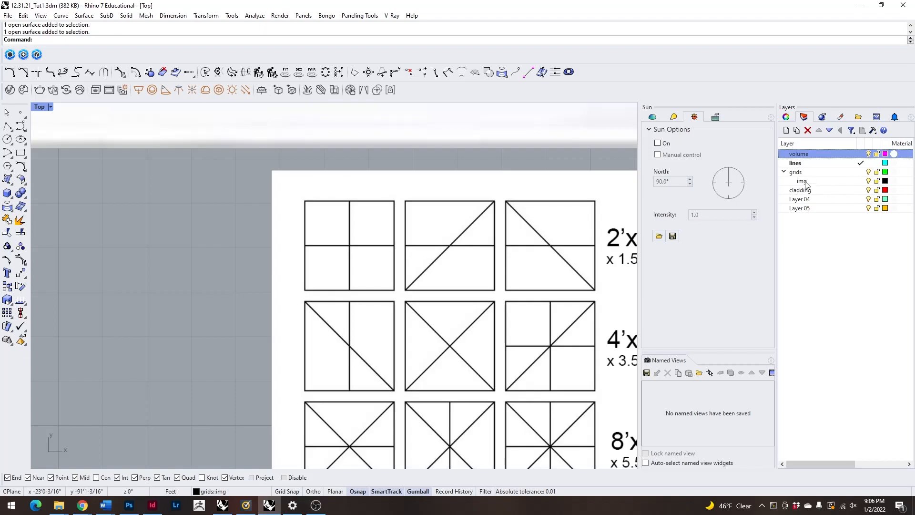
pyautogui.scroll(-3, 446, 245)
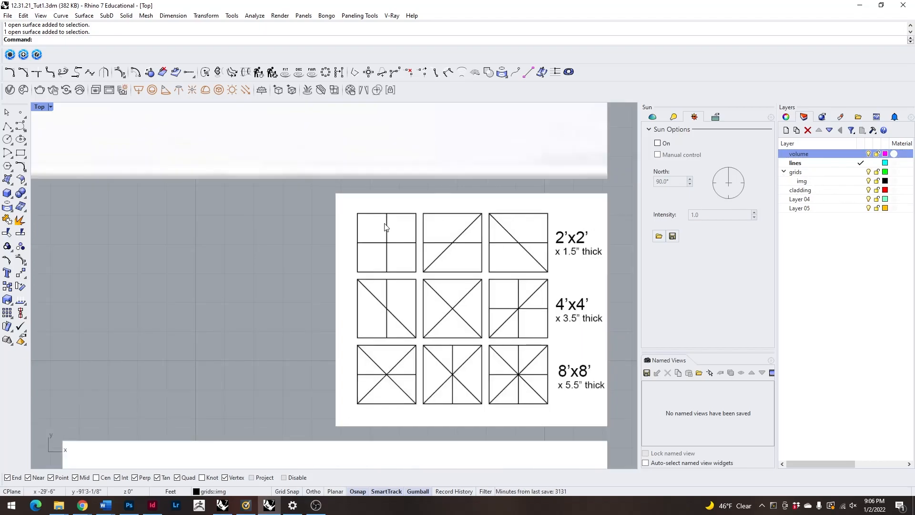
pyautogui.scroll(2, 408, 228)
pyautogui.scroll(8, 408, 226)
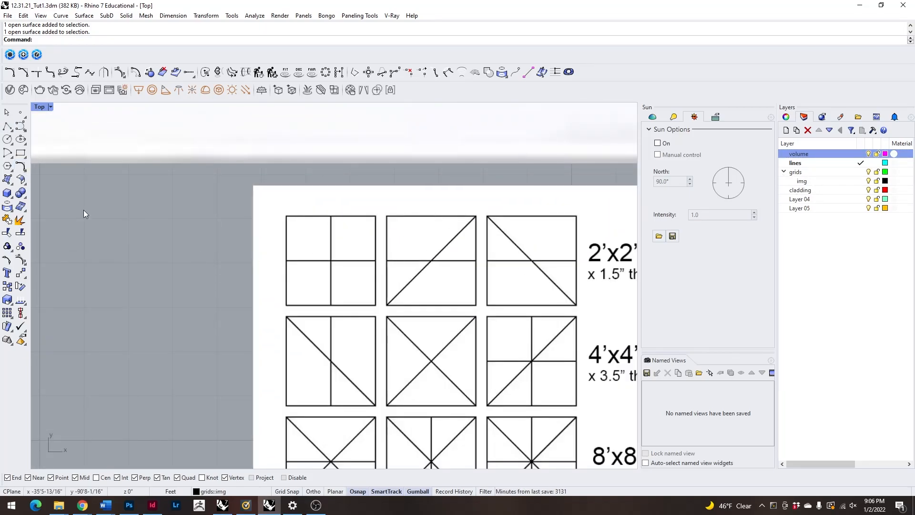
pyautogui.scroll(-5, 299, 172)
pyautogui.scroll(2, 300, 171)
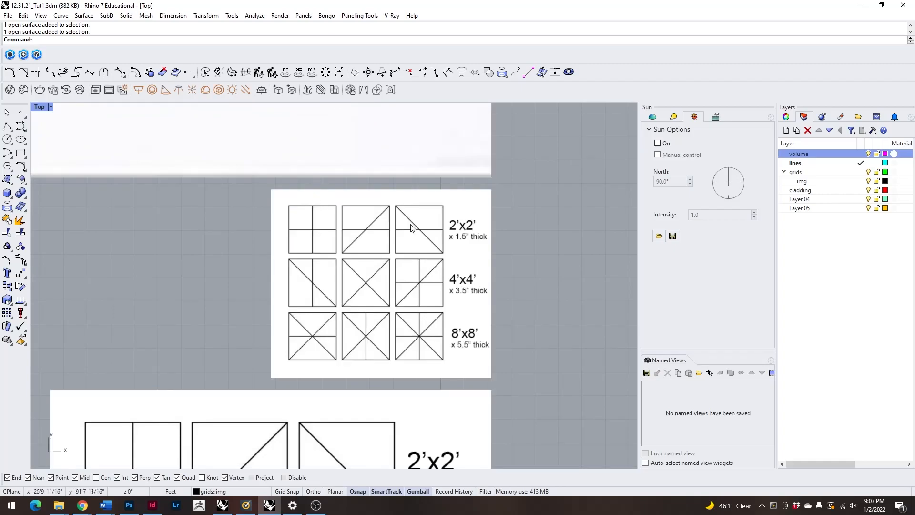
pyautogui.scroll(-14, 381, 222)
pyautogui.scroll(10, 352, 324)
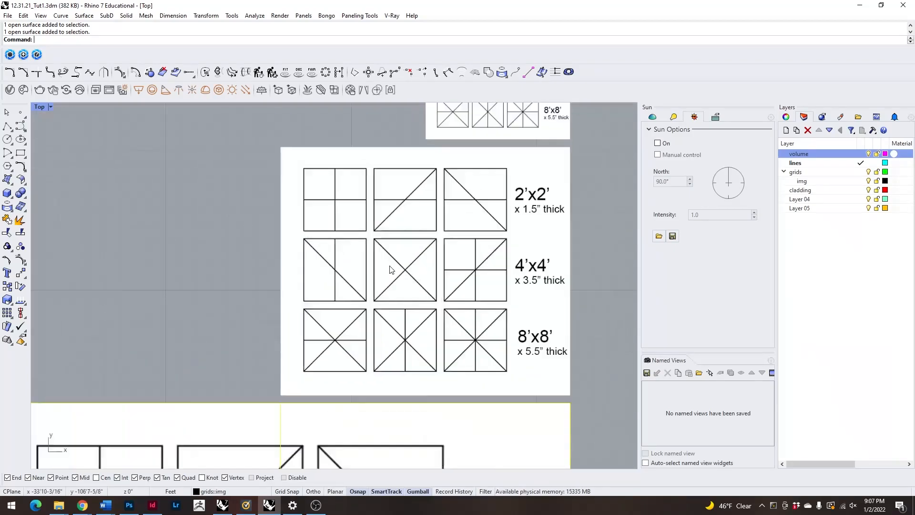
pyautogui.scroll(-8, 381, 229)
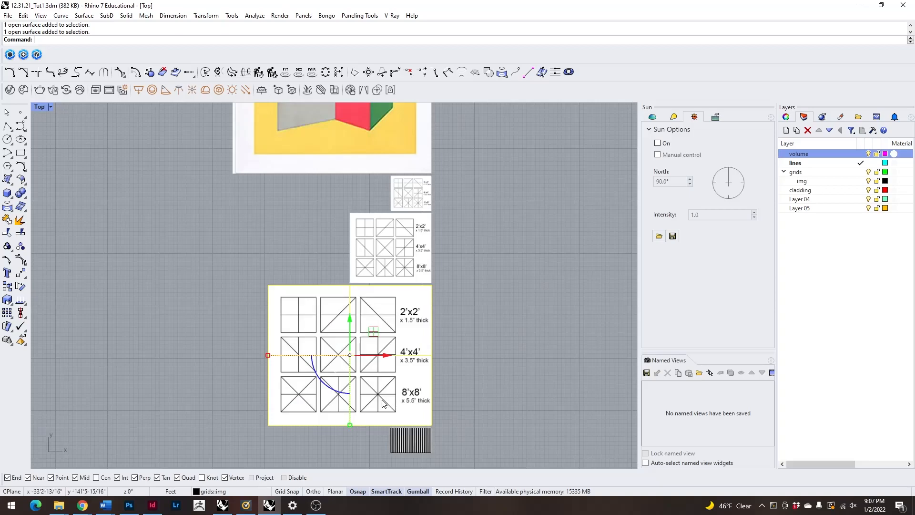
pyautogui.scroll(6, 385, 404)
pyautogui.scroll(-10, 272, 364)
pyautogui.scroll(20, 311, 197)
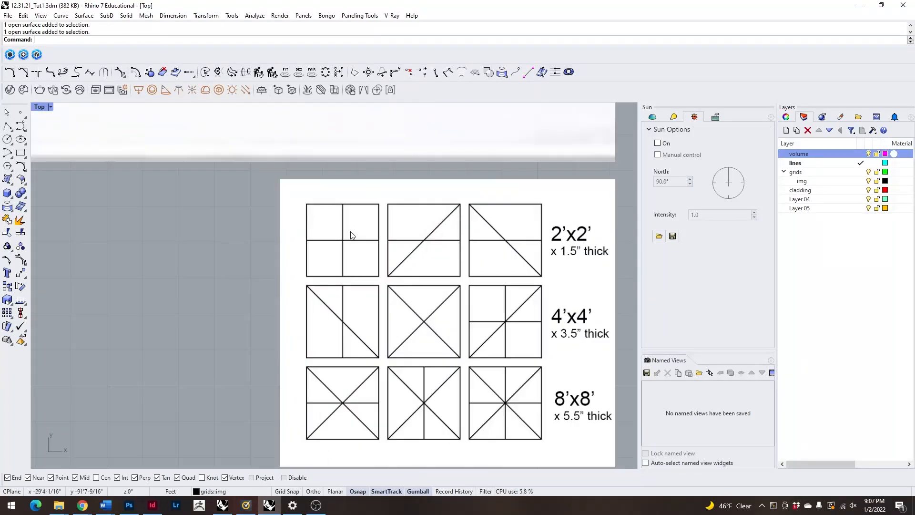
# Make cladding the current layer and draw a 2' by 2' square over the first panel of the smallest frame sheet.
pyautogui.click(21, 152)
pyautogui.scroll(1, 363, 236)
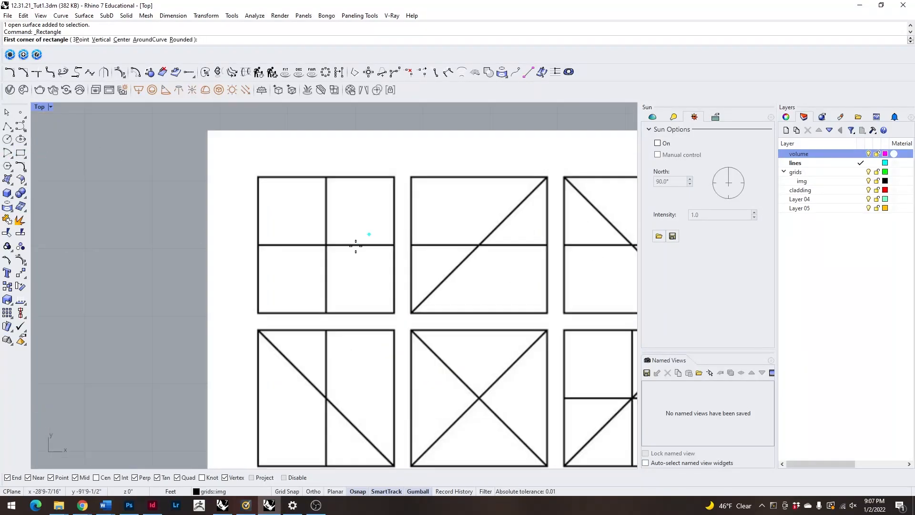
pyautogui.click(861, 190)
pyautogui.scroll(-1, 240, 274)
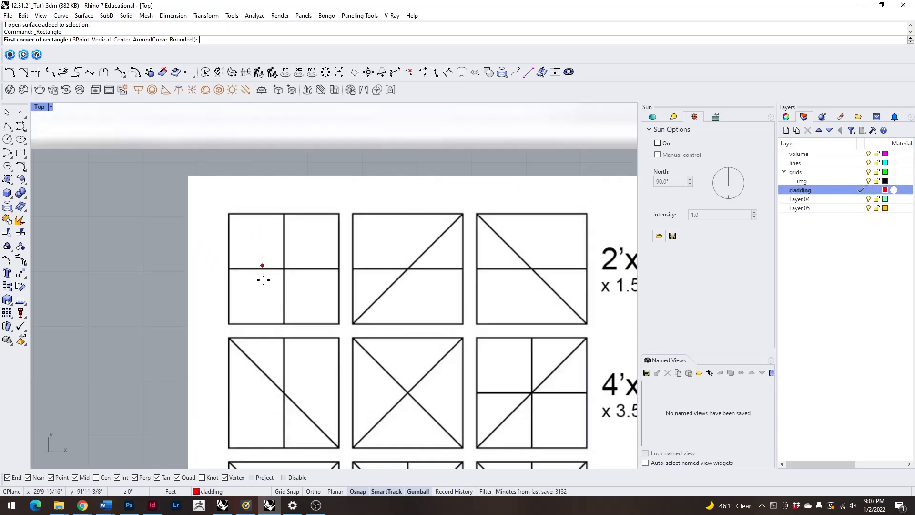
pyautogui.scroll(-2, 314, 260)
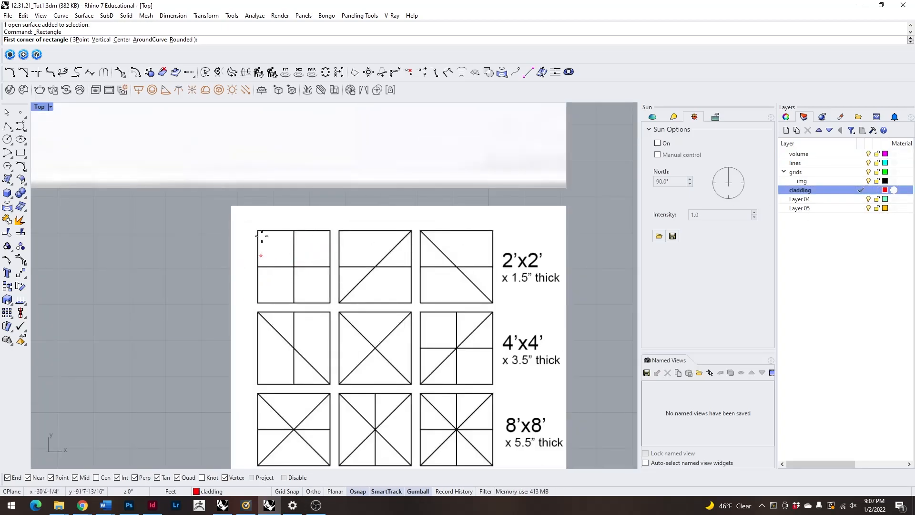
pyautogui.scroll(2, 257, 267)
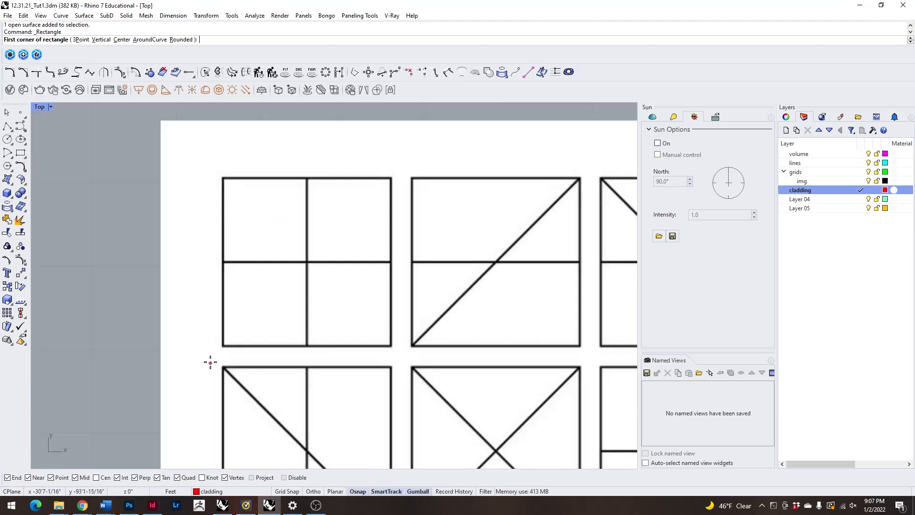
pyautogui.click(223, 345)
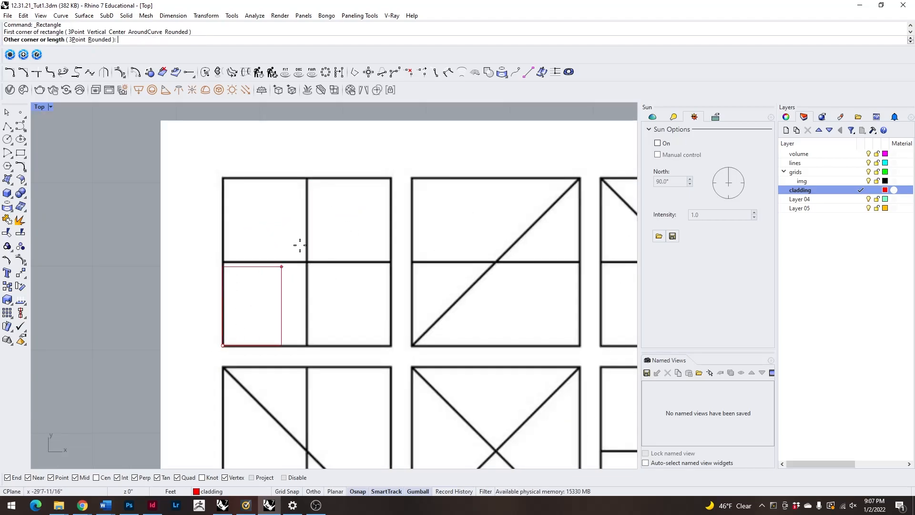
pyautogui.scroll(-3, 324, 229)
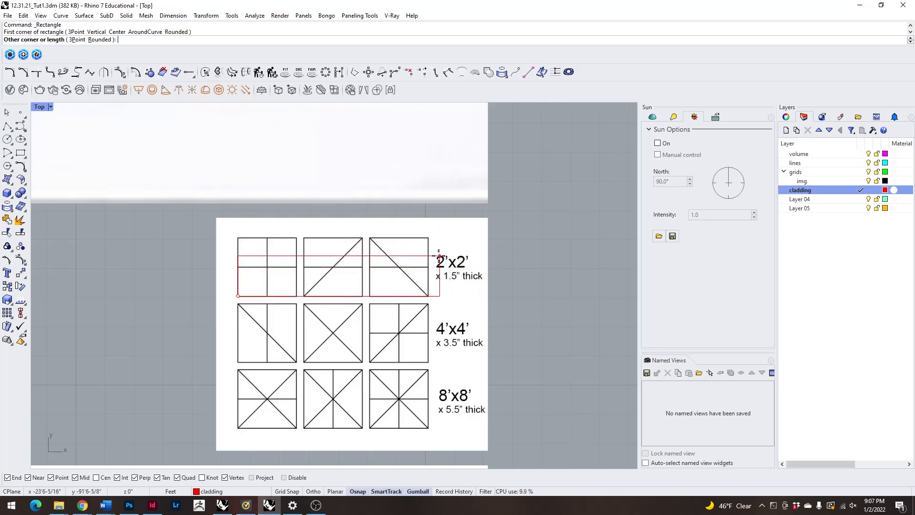
pyautogui.scroll(5, 234, 258)
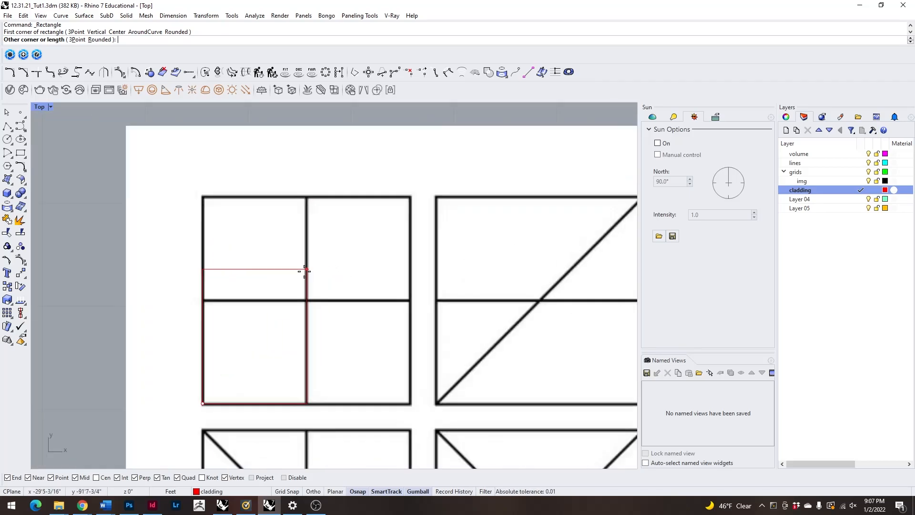
pyautogui.write("2'")
pyautogui.press('Return')
# Draw the vertical and horizontal centre lines of the traced square, matching the cross pattern of the first panel.
pyautogui.press('Return')
pyautogui.write('line')
pyautogui.press('Return')
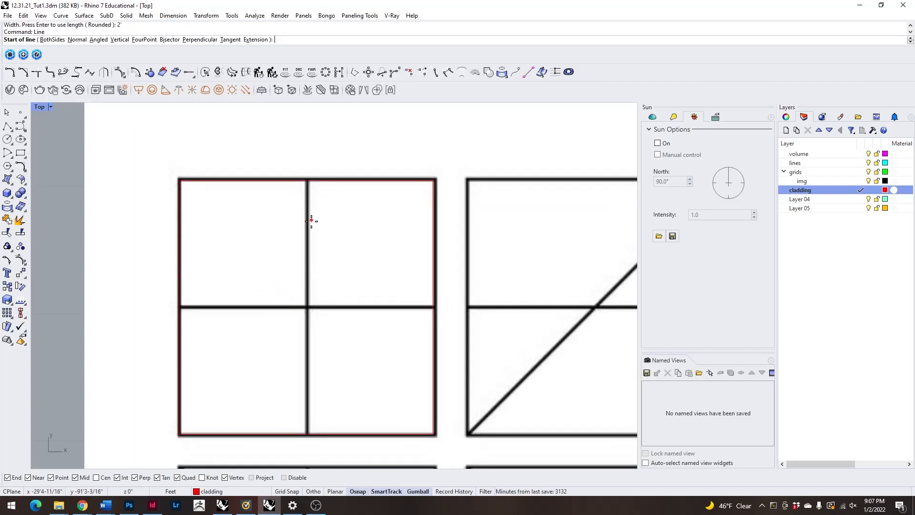
pyautogui.click(306, 180)
pyautogui.click(306, 435)
pyautogui.press('Return')
pyautogui.click(433, 307)
pyautogui.click(203, 308)
# Move the square and its two centre lines off the diagram sheet into the empty space beside the 2'x2' row.
pyautogui.scroll(-3, 276, 265)
pyautogui.moveTo(109, 203); pyautogui.dragTo(371, 366)
pyautogui.scroll(-5, 145, 302)
pyautogui.moveTo(223, 297); pyautogui.dragTo(451, 336)
pyautogui.press('Escape')
pyautogui.scroll(2, 182, 293)
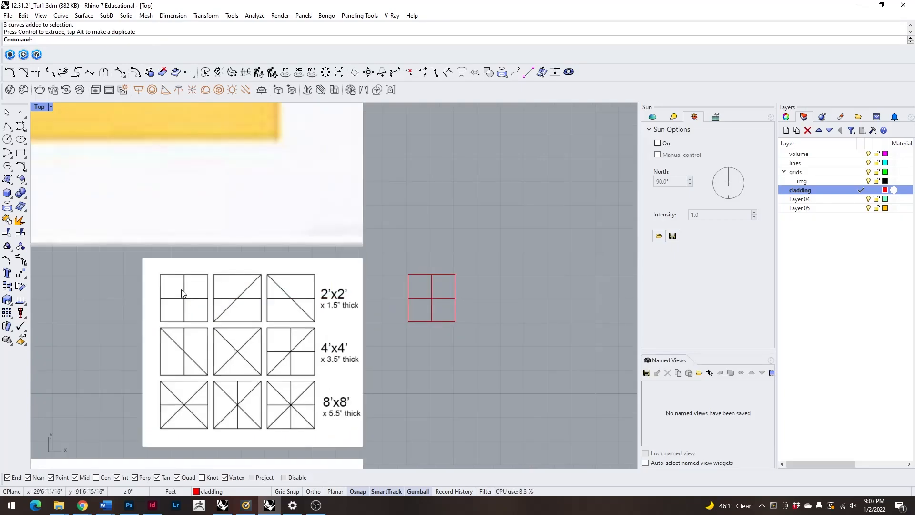
# Inspect the outline and centre lines of the relocated panel against the 2'x2' x 1.5" thick diagrams.
pyautogui.scroll(5, 502, 298)
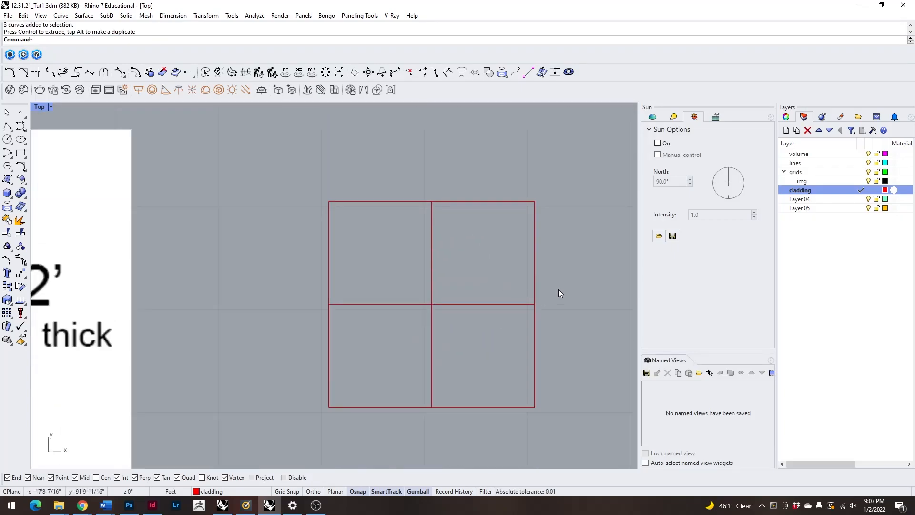
pyautogui.click(535, 286)
pyautogui.press('Escape')
pyautogui.scroll(-6, 485, 235)
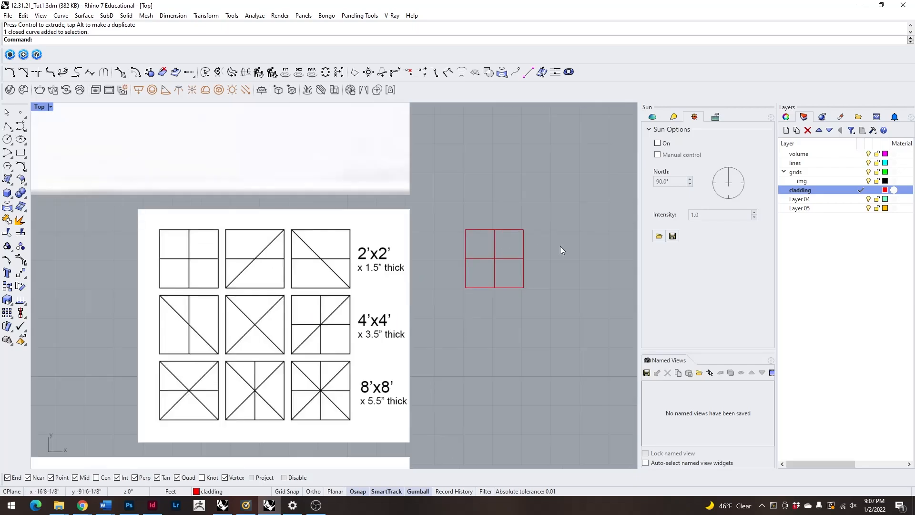
pyautogui.scroll(1, 178, 258)
pyautogui.scroll(-2, 179, 258)
pyautogui.scroll(2, 162, 245)
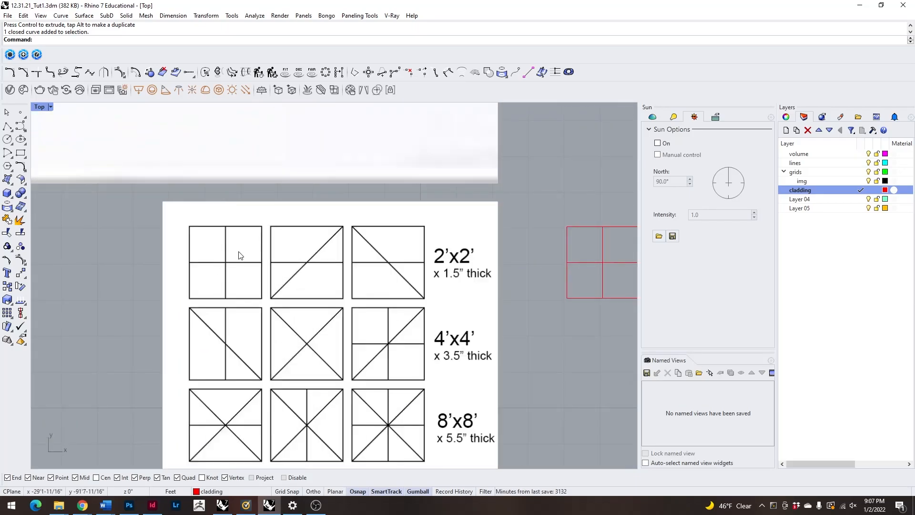
pyautogui.scroll(-1, 162, 245)
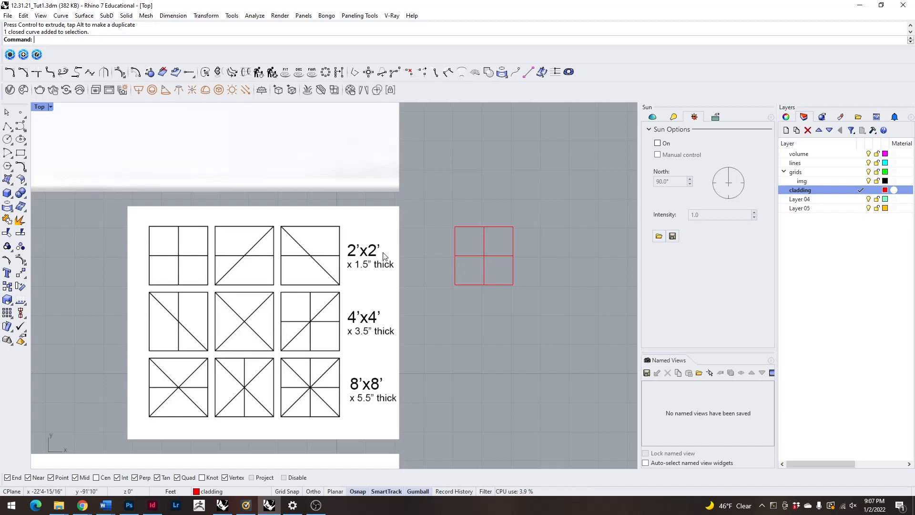
pyautogui.scroll(5, 511, 238)
pyautogui.scroll(-3, 434, 258)
pyautogui.scroll(3, 459, 265)
pyautogui.click(458, 270)
pyautogui.click(546, 252)
pyautogui.click(436, 270)
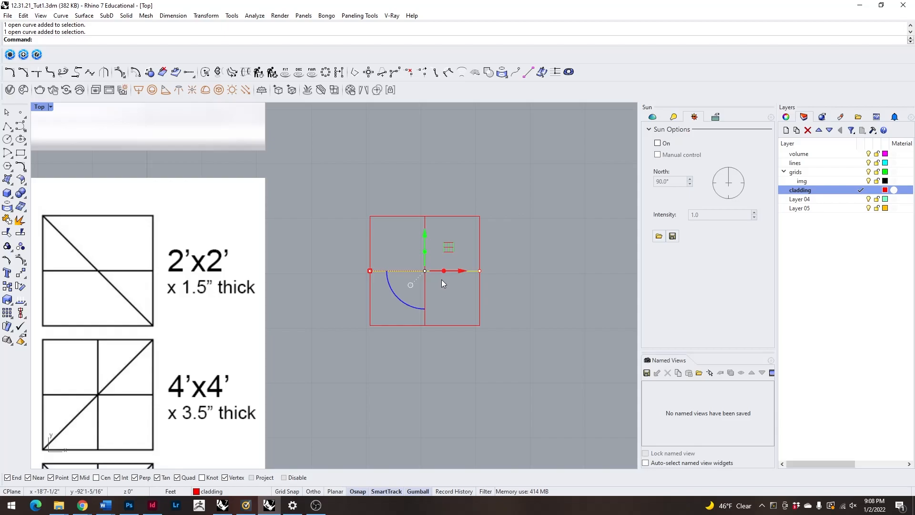
pyautogui.click(482, 299)
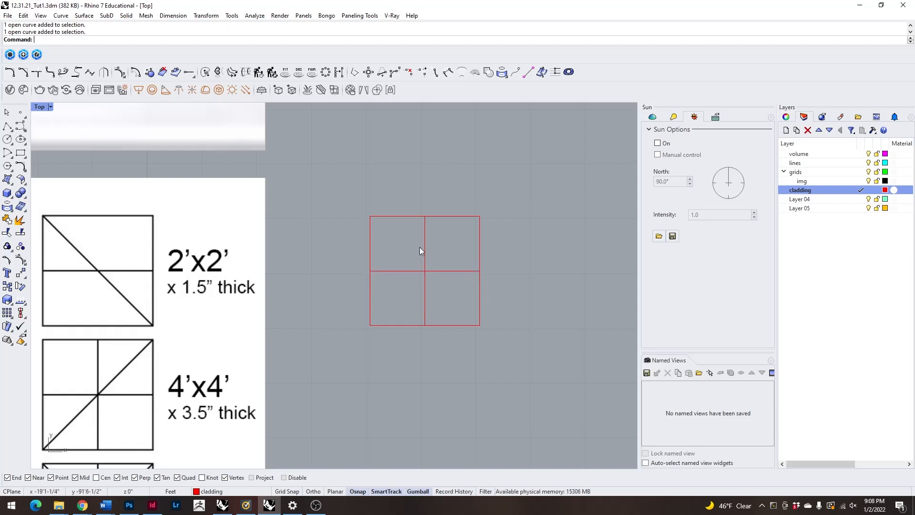
# Offset the relocated panel's outer square toward its inside for the frame thickness.
pyautogui.click(480, 251)
pyautogui.scroll(2, 492, 262)
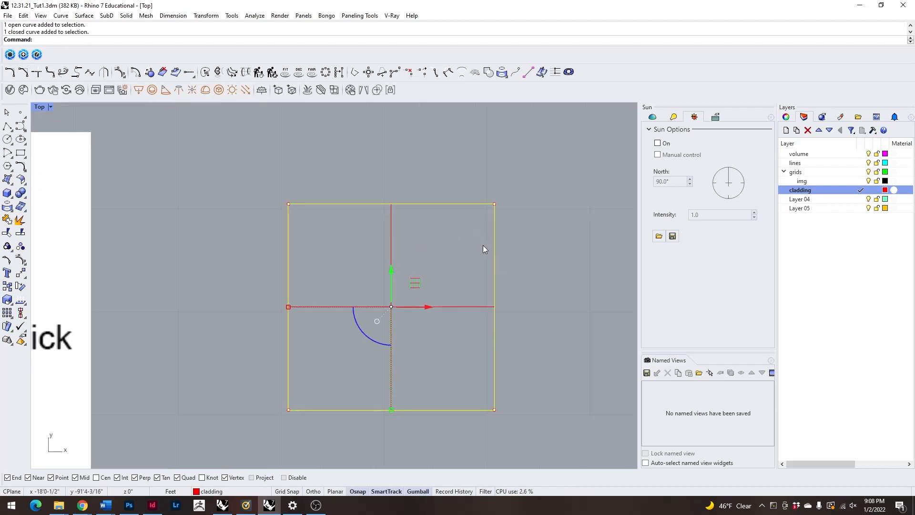
pyautogui.scroll(-2, 483, 245)
pyautogui.write('offset')
pyautogui.press('Return')
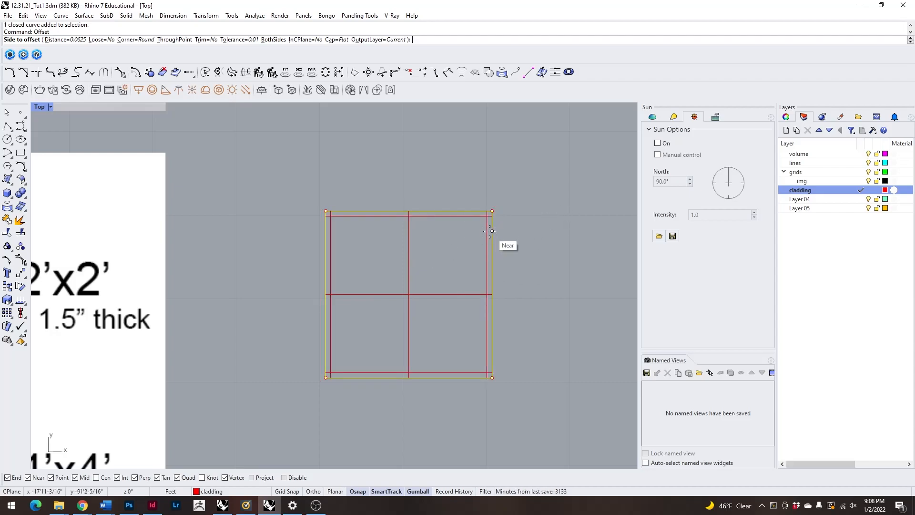
pyautogui.scroll(3, 490, 229)
pyautogui.scroll(-3, 439, 224)
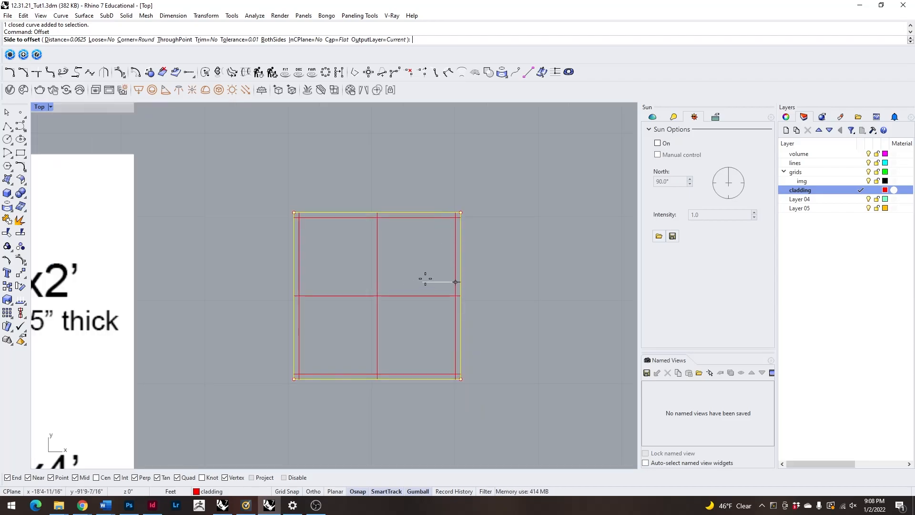
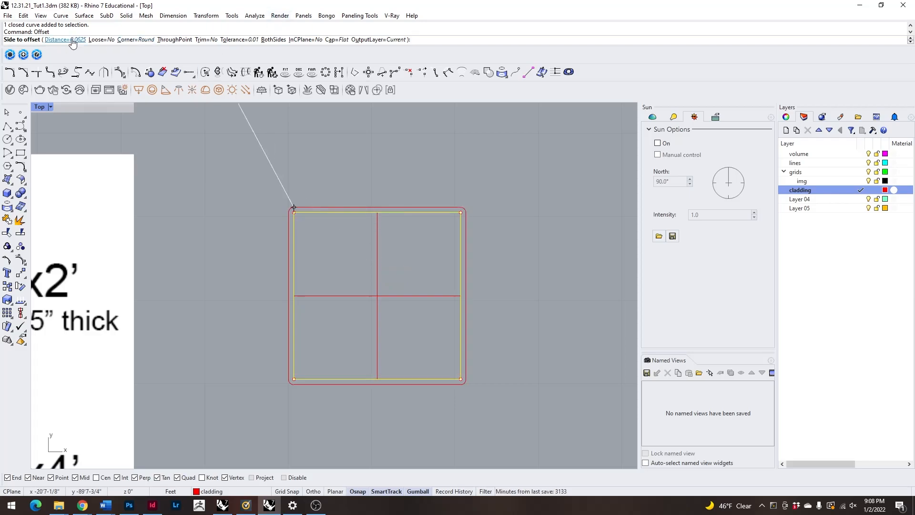
# Set the offset distance to 1.5" and offset the panel's outer square toward its inside.
pyautogui.write('1.5"')
pyautogui.press('Return')
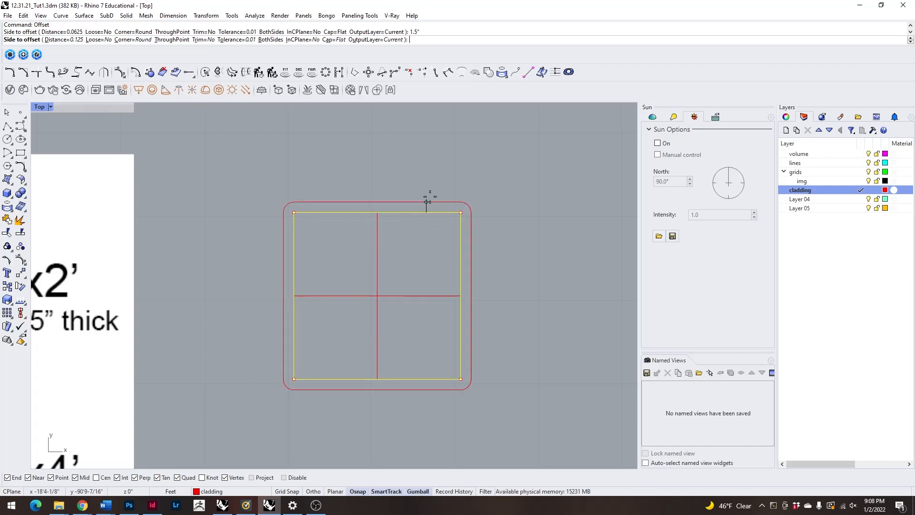
pyautogui.scroll(5, 437, 220)
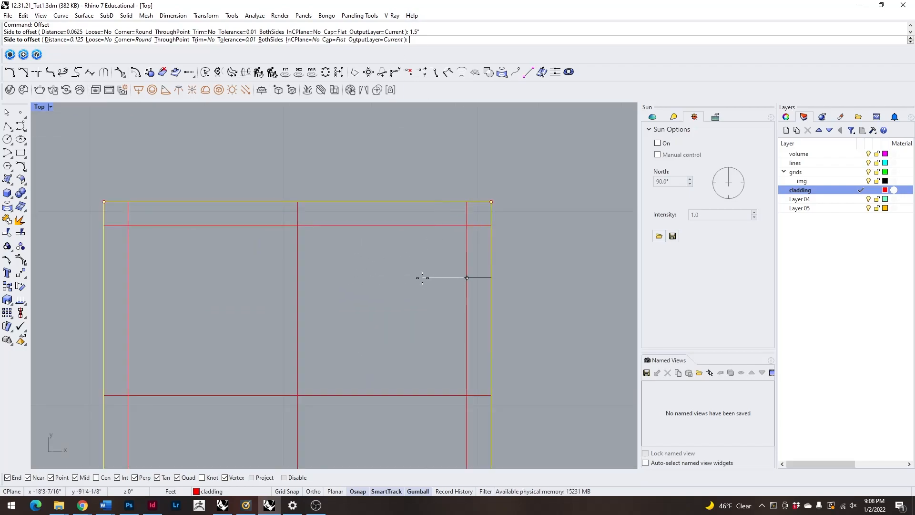
pyautogui.click(423, 278)
pyautogui.scroll(-8, 390, 178)
pyautogui.click(423, 227)
pyautogui.click(436, 302)
pyautogui.click(422, 230)
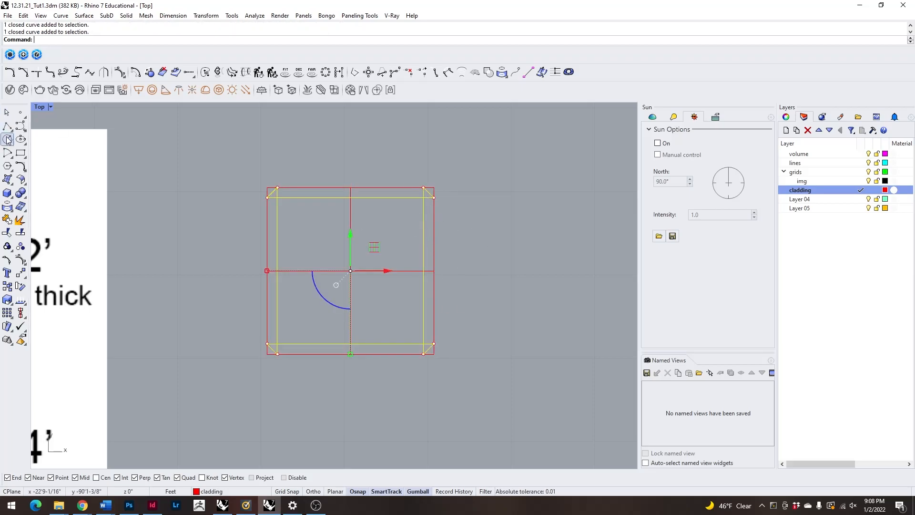
# Draw a rectangle between the upper-left and lower-right inner intersections of the offset curve as the clean inner frame edge.
pyautogui.click(20, 153)
pyautogui.click(277, 198)
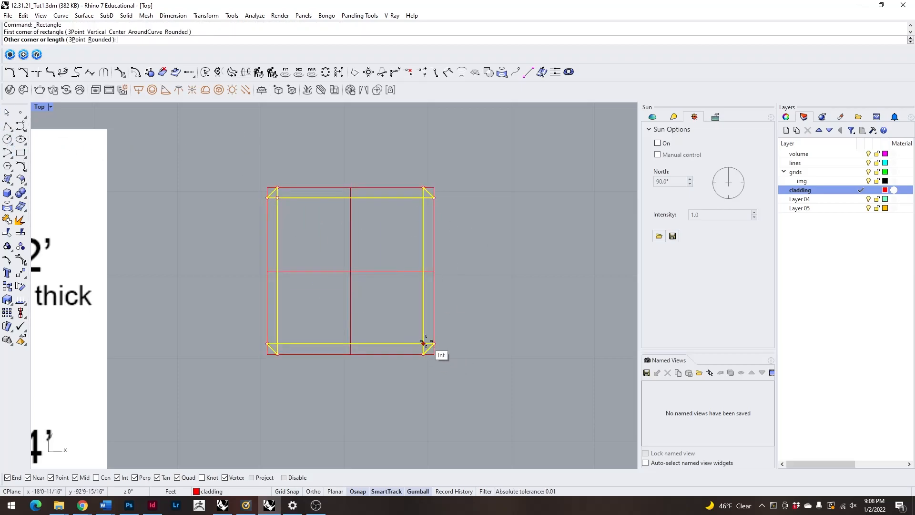
pyautogui.click(423, 343)
# Delete the offset curve with the crossed corners, keeping the inner rectangle.
pyautogui.scroll(3, 441, 212)
pyautogui.click(442, 213)
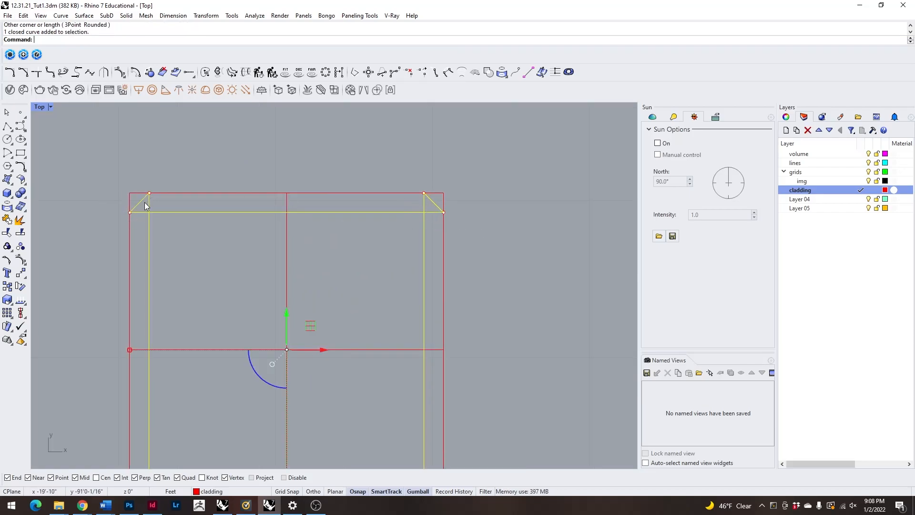
pyautogui.scroll(-3, 477, 262)
pyautogui.scroll(2, 472, 238)
pyautogui.scroll(3, 482, 191)
pyautogui.scroll(-3, 341, 237)
pyautogui.click(16, 151)
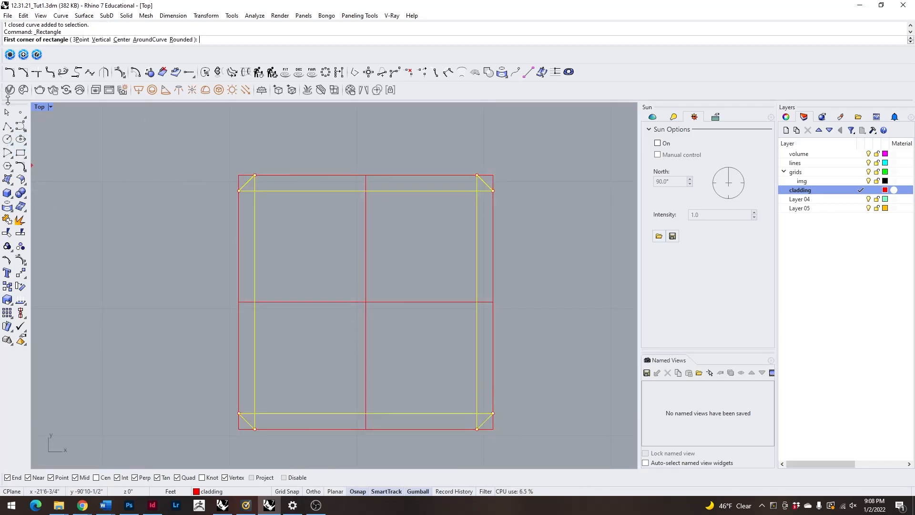
pyautogui.press('Escape')
pyautogui.press('Delete')
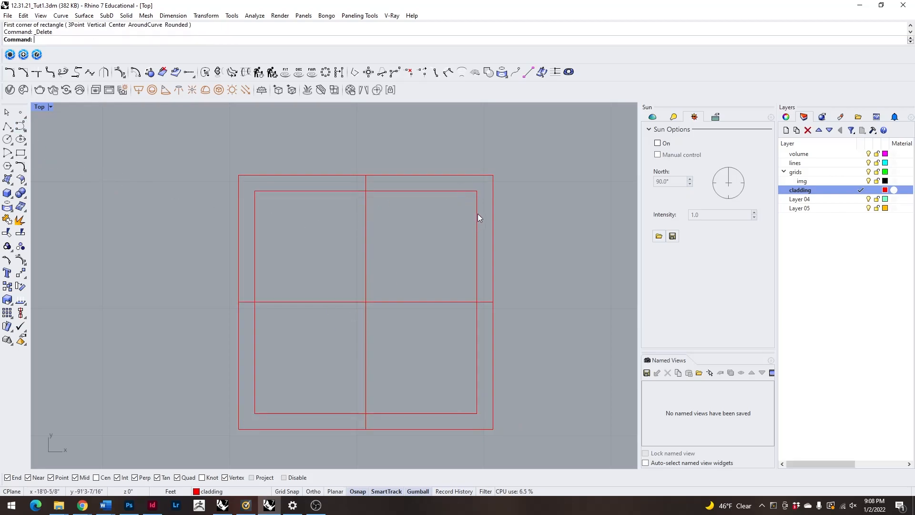
# Offset the vertical centre line by .75" on both sides to form the vertical bar.
pyautogui.scroll(-4, 394, 232)
pyautogui.click(378, 262)
pyautogui.press('Escape')
pyautogui.scroll(2, 382, 236)
pyautogui.click(379, 235)
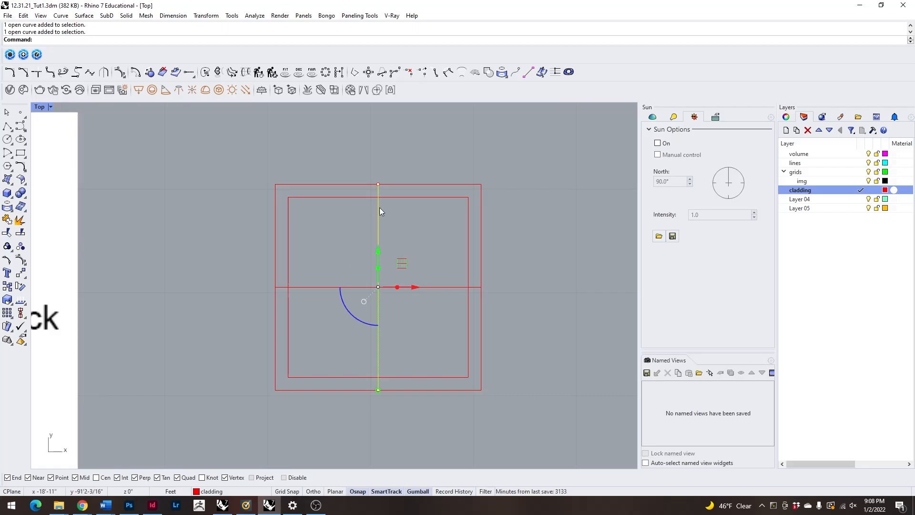
pyautogui.write('offset')
pyautogui.press('Return')
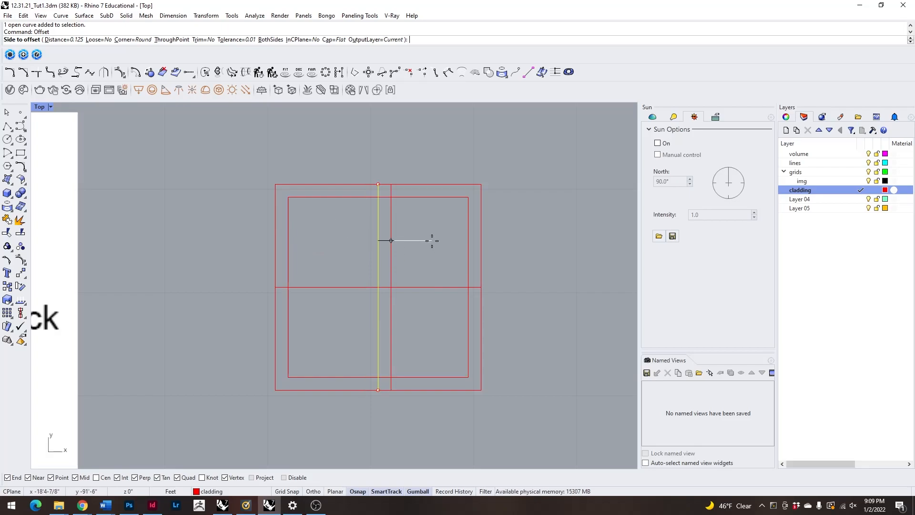
pyautogui.write('.75"')
pyautogui.press('Return')
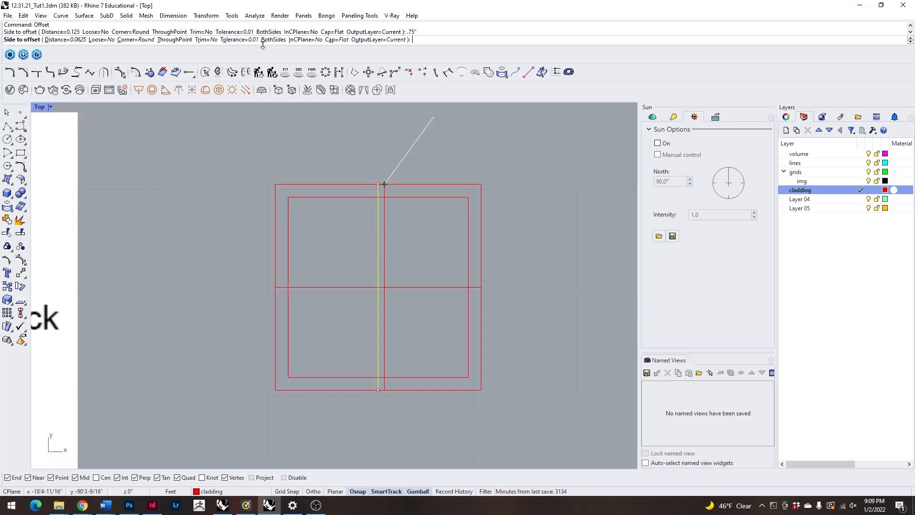
pyautogui.write('b')
pyautogui.press('Return')
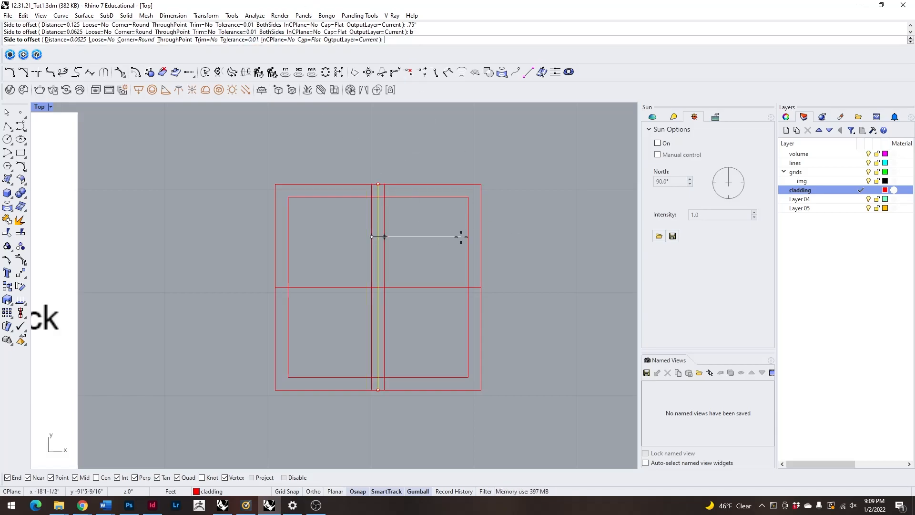
pyautogui.click(446, 257)
pyautogui.click(525, 293)
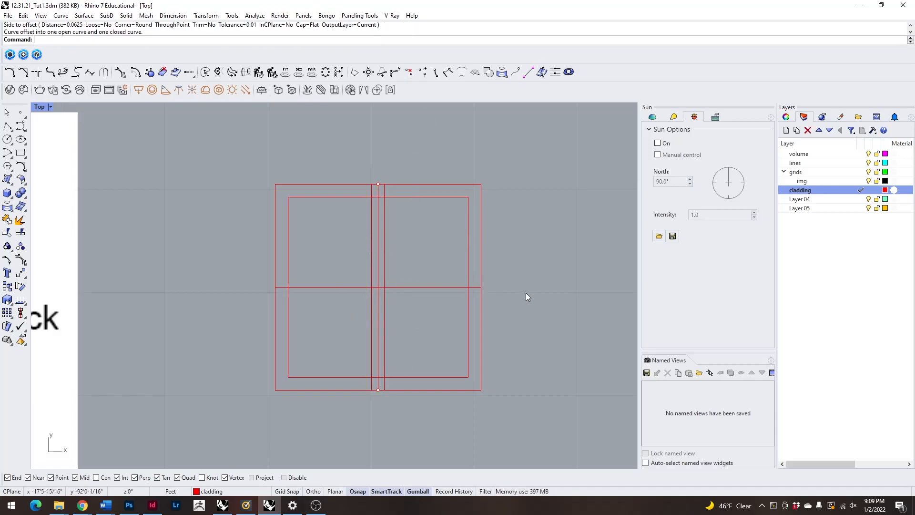
# Offset the horizontal centre line on both sides with the same distance to form the horizontal bar.
pyautogui.click(454, 289)
pyautogui.press('Return')
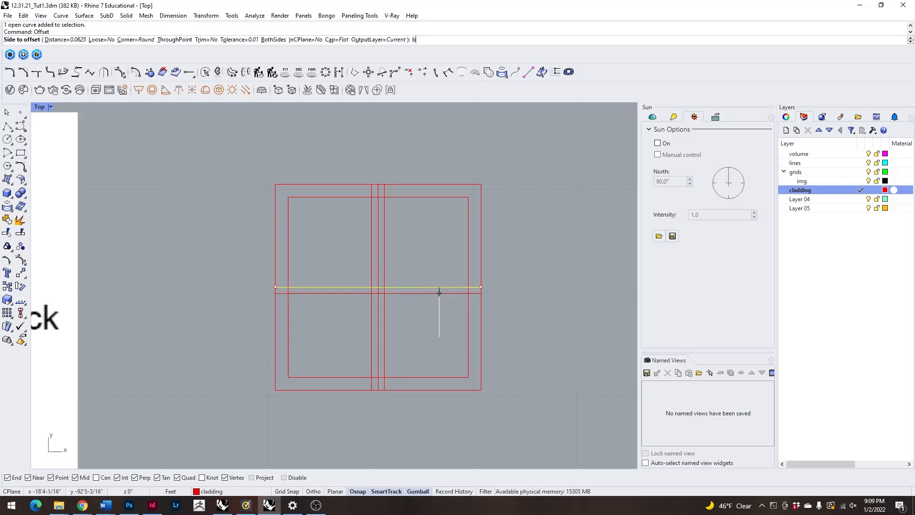
pyautogui.write('b')
pyautogui.press('Return')
pyautogui.click(475, 328)
# Delete the original vertical and horizontal centre lines between the offset bar edges.
pyautogui.scroll(3, 365, 286)
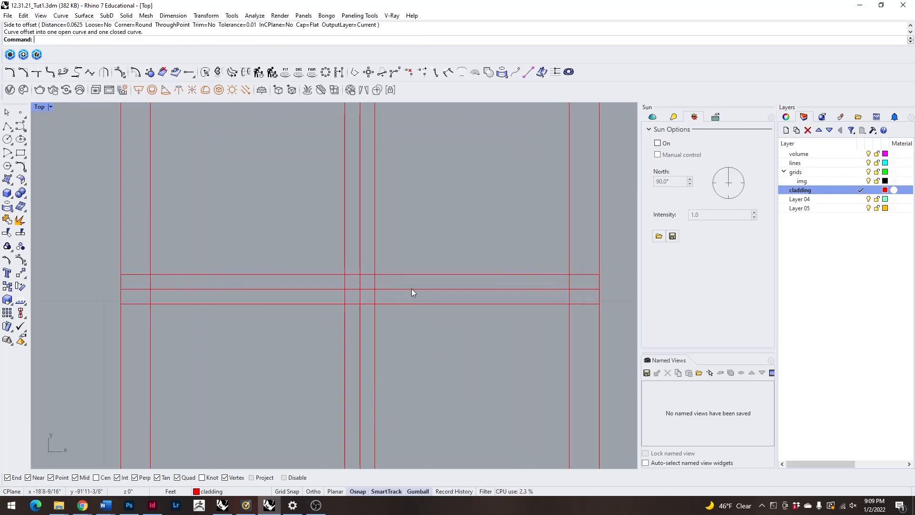
pyautogui.click(411, 289)
pyautogui.press('Delete')
pyautogui.scroll(-6, 410, 258)
pyautogui.scroll(4, 412, 267)
pyautogui.scroll(-4, 412, 267)
# Trim away the bar ends that lie between the inner and outer squares on all four sides of the panel.
pyautogui.moveTo(244, 161); pyautogui.dragTo(548, 416)
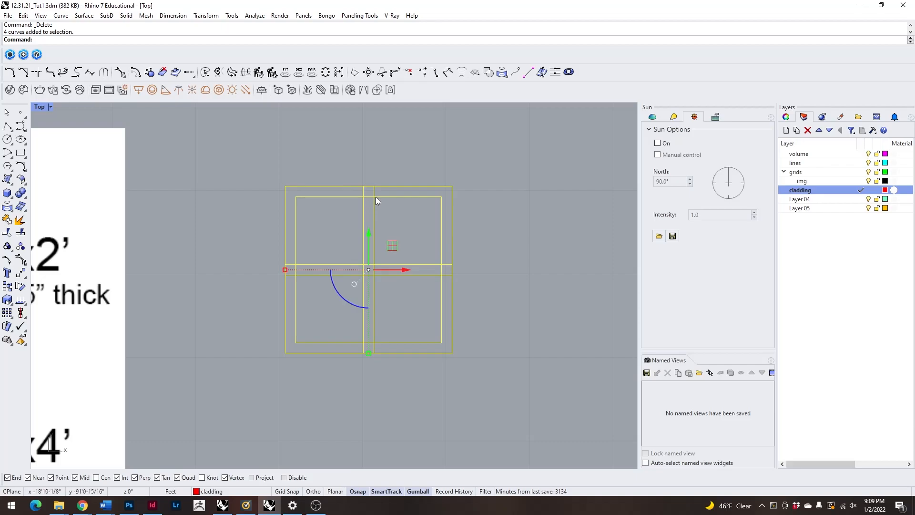
pyautogui.scroll(6, 377, 188)
pyautogui.hotkey('ctrl', 't')
pyautogui.scroll(10, 382, 191)
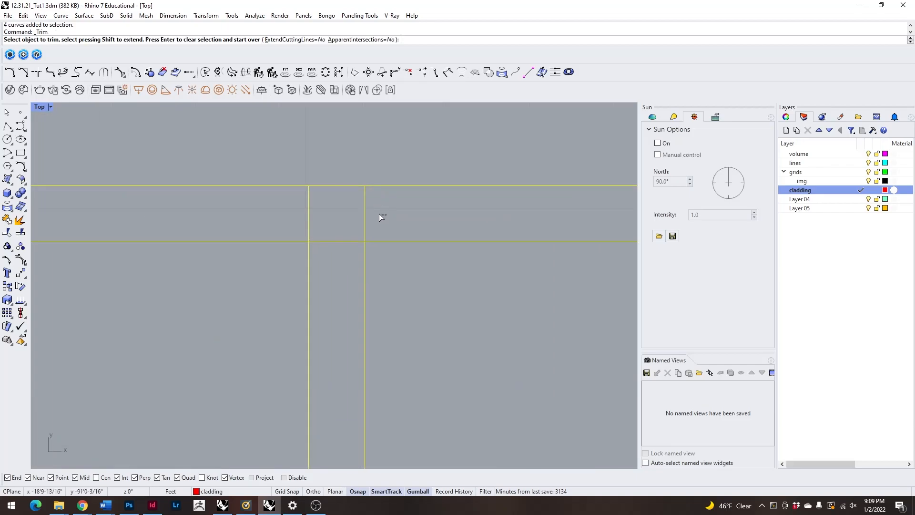
pyautogui.moveTo(384, 215); pyautogui.dragTo(297, 203)
pyautogui.scroll(-10, 341, 194)
pyautogui.scroll(5, 481, 339)
pyautogui.click(443, 228)
pyautogui.scroll(-5, 372, 337)
pyautogui.moveTo(373, 314); pyautogui.dragTo(370, 313)
pyautogui.scroll(-10, 372, 311)
pyautogui.scroll(11, 345, 253)
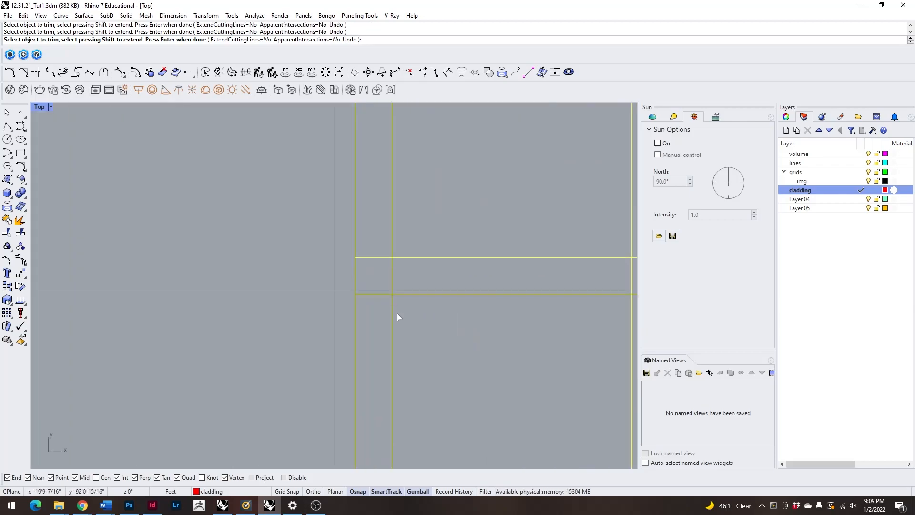
pyautogui.moveTo(364, 253); pyautogui.dragTo(363, 252)
pyautogui.scroll(-12, 299, 258)
pyautogui.scroll(-6, 277, 276)
pyautogui.press('Return')
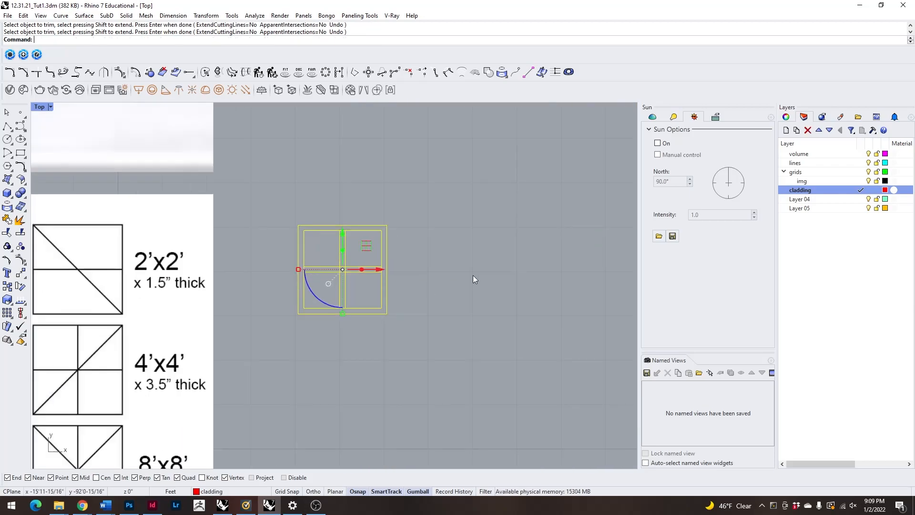
pyautogui.click(473, 275)
# Draw a diagonal mitre line across the upper-right frame corner, from the inner to the outer square.
pyautogui.scroll(6, 332, 251)
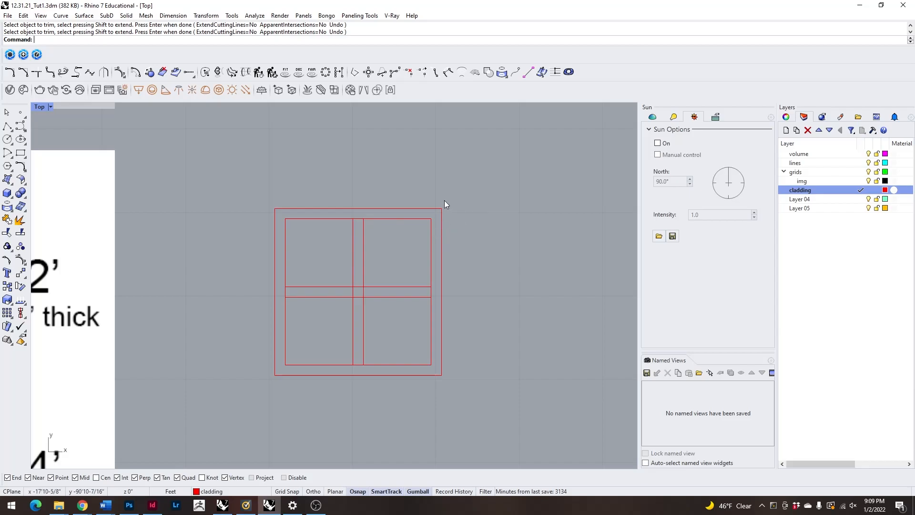
pyautogui.scroll(3, 420, 212)
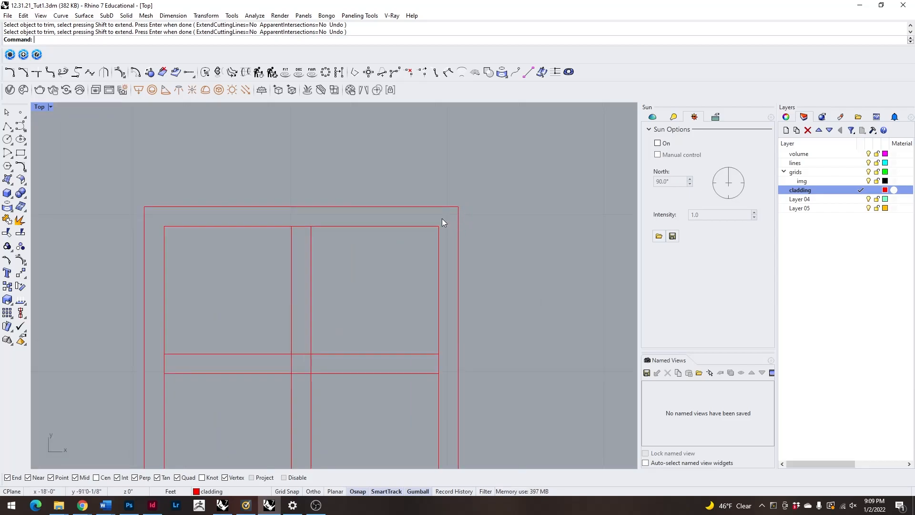
pyautogui.scroll(-3, 195, 220)
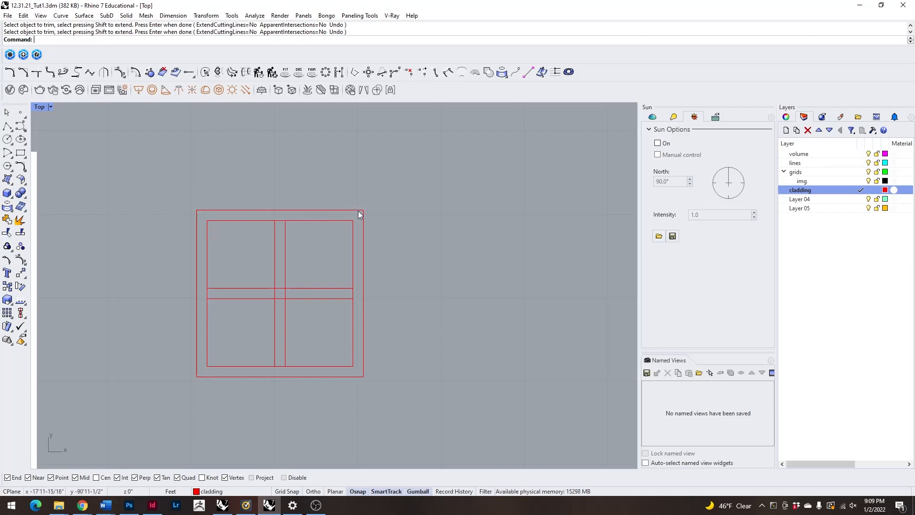
pyautogui.scroll(2, 352, 203)
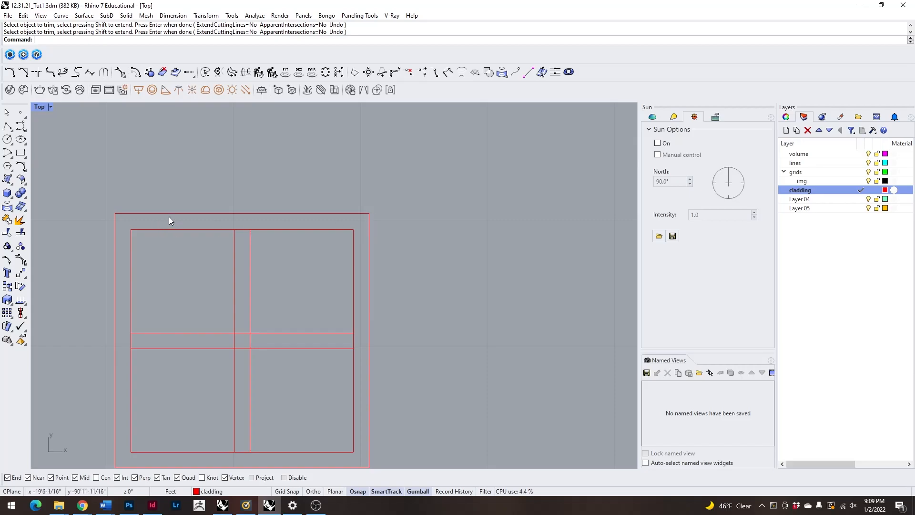
pyautogui.write('line')
pyautogui.press('Return')
pyautogui.click(354, 229)
pyautogui.click(369, 213)
# Draw matching diagonal mitre lines at the three remaining frame corners.
pyautogui.scroll(2, 149, 223)
pyautogui.press('Return')
pyautogui.click(114, 234)
pyautogui.click(84, 204)
pyautogui.scroll(-5, 199, 193)
pyautogui.press('Return')
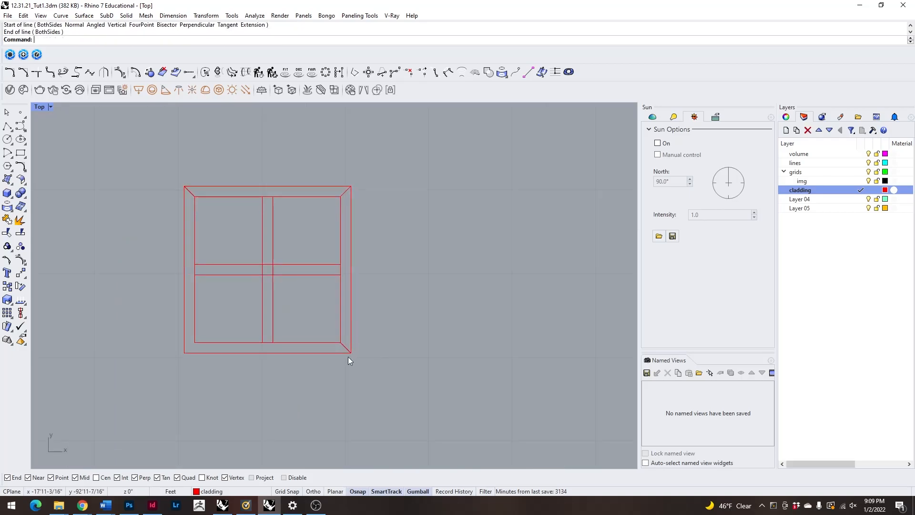
pyautogui.click(195, 341)
pyautogui.click(185, 353)
# Trim the vertical bar's lines inside the horizontal bar so the horizontal bar runs through the centre crossing.
pyautogui.scroll(8, 354, 191)
pyautogui.moveTo(391, 185); pyautogui.dragTo(451, 207, button='right')
pyautogui.scroll(-6, 451, 206)
pyautogui.scroll(2, 274, 210)
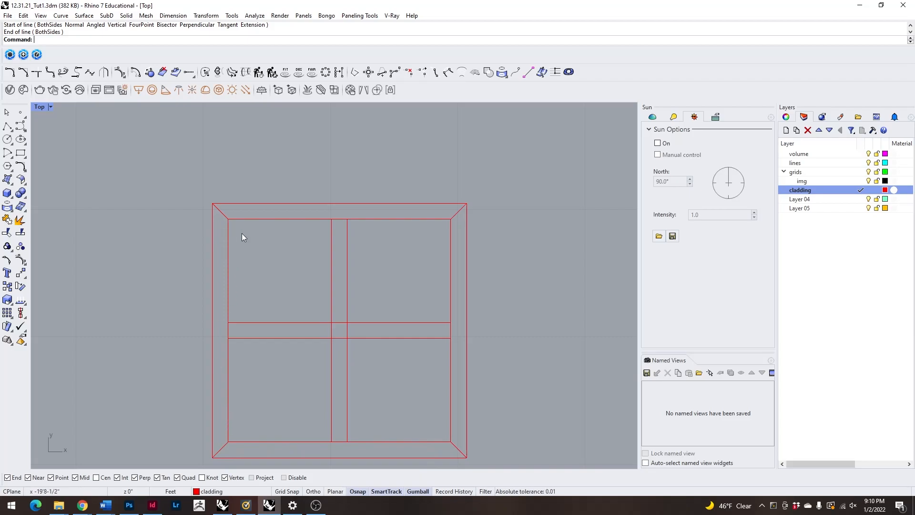
pyautogui.scroll(2, 364, 310)
pyautogui.moveTo(399, 377); pyautogui.dragTo(312, 276)
pyautogui.hotkey('ctrl', 't')
pyautogui.scroll(2, 352, 332)
pyautogui.moveTo(373, 343); pyautogui.dragTo(294, 326)
pyautogui.scroll(-3, 367, 295)
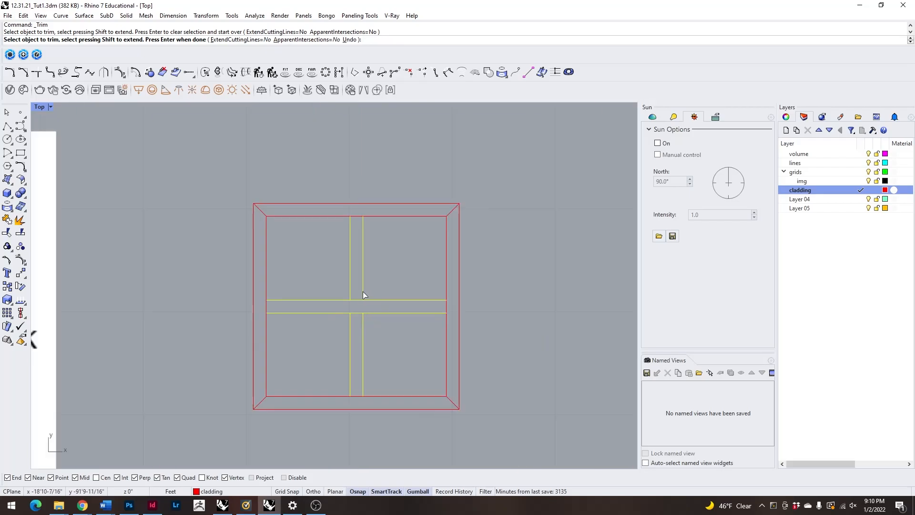
pyautogui.press('Return')
# Check the panel's outer square, inner rectangle and mitre lines by selecting them one at a time.
pyautogui.scroll(-2, 364, 275)
pyautogui.scroll(2, 364, 276)
pyautogui.scroll(-1, 253, 193)
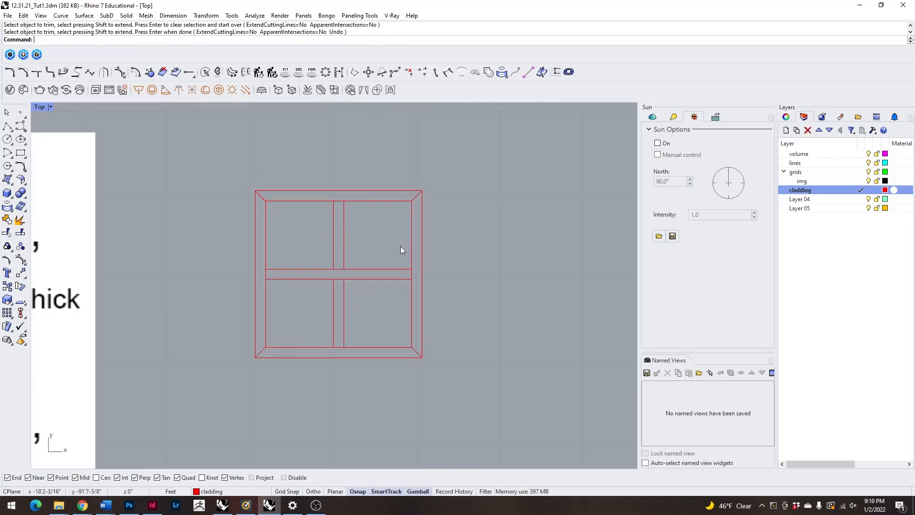
pyautogui.scroll(-2, 401, 246)
pyautogui.moveTo(273, 183); pyautogui.dragTo(297, 203)
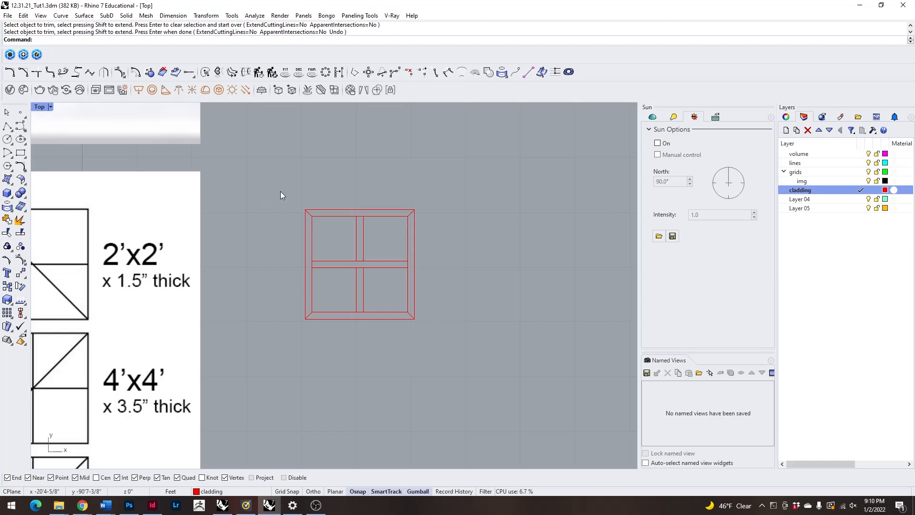
pyautogui.scroll(3, 330, 197)
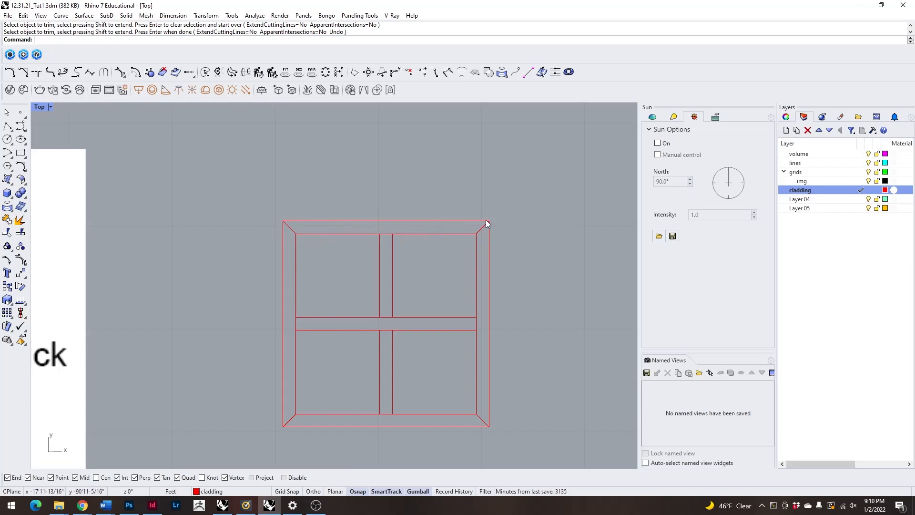
pyautogui.click(298, 235)
pyautogui.click(321, 220)
pyautogui.scroll(3, 289, 229)
pyautogui.scroll(-2, 270, 245)
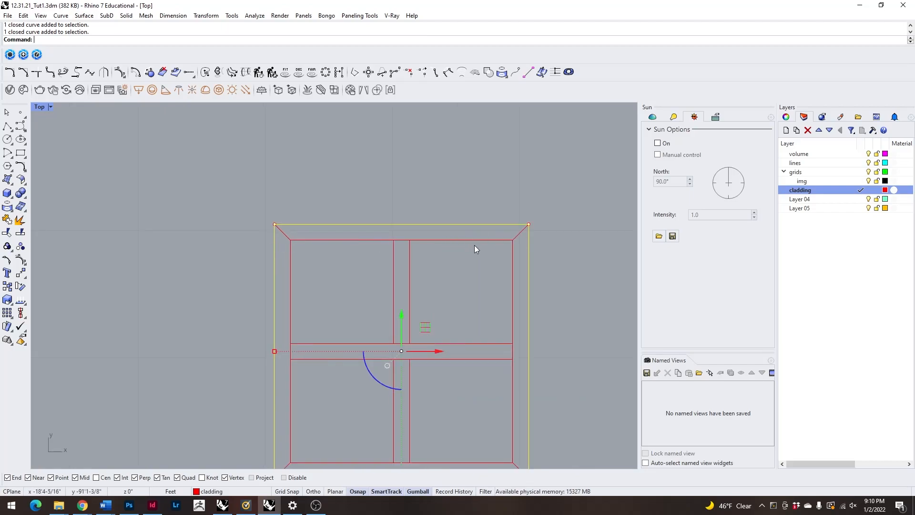
pyautogui.click(494, 241)
pyautogui.click(496, 239)
pyautogui.click(528, 234)
pyautogui.click(515, 237)
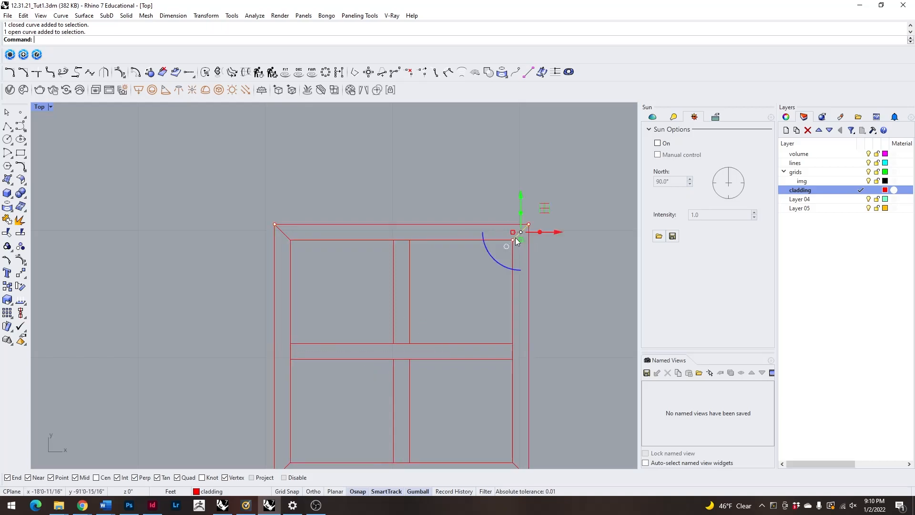
# Select all the panel's curves and switch to the Perspective view.
pyautogui.scroll(-4, 327, 244)
pyautogui.moveTo(272, 216); pyautogui.dragTo(445, 344)
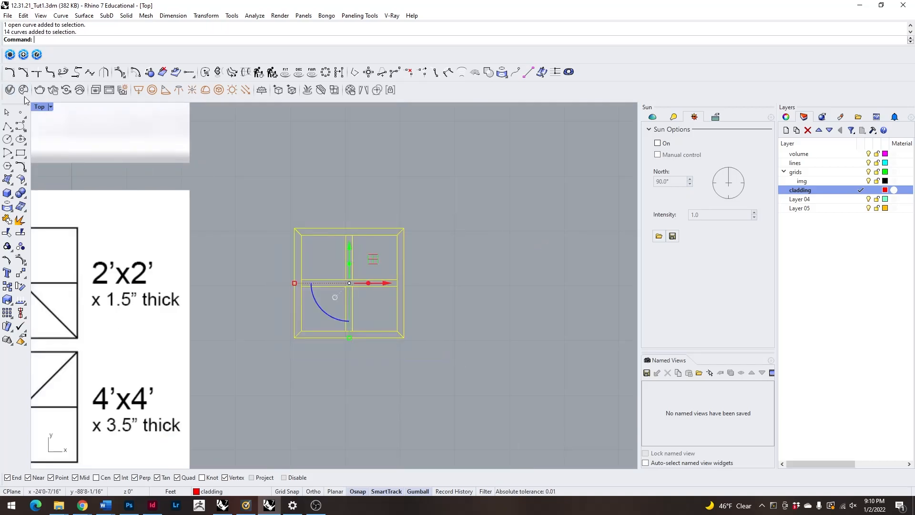
pyautogui.doubleClick(41, 107)
pyautogui.doubleClick(349, 108)
pyautogui.keyDown('shift'); pyautogui.moveTo(391, 258); pyautogui.dragTo(539, 217, button='right'); pyautogui.keyUp('shift')
pyautogui.scroll(-2, 391, 259)
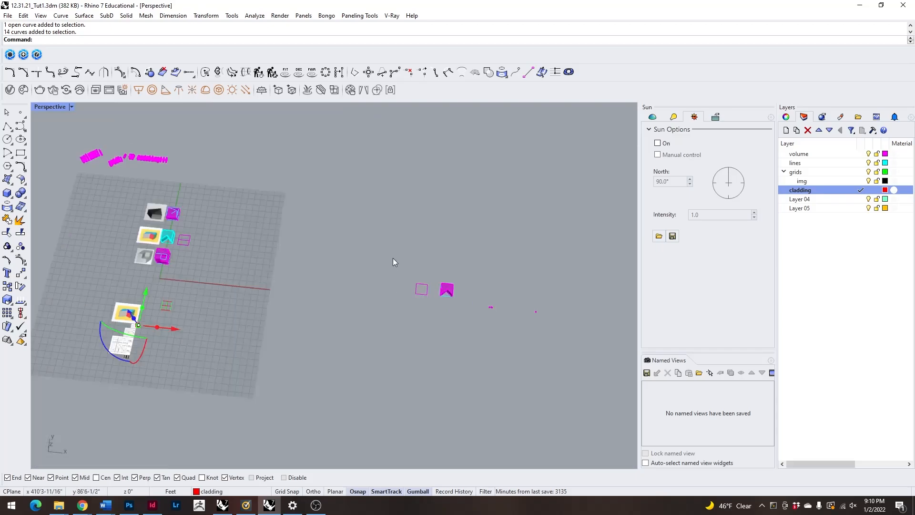
pyautogui.scroll(12, 257, 305)
pyautogui.scroll(-7, 257, 361)
pyautogui.scroll(3, 295, 310)
# Extrude the selected panel curves upward as solids with ExtrudeCrv, setting the height freehand.
pyautogui.write('zs')
pyautogui.press('Return')
pyautogui.moveTo(508, 369); pyautogui.dragTo(506, 317, button='right')
pyautogui.scroll(-5, 471, 311)
pyautogui.write('ExtrudeCrv')
pyautogui.press('Return')
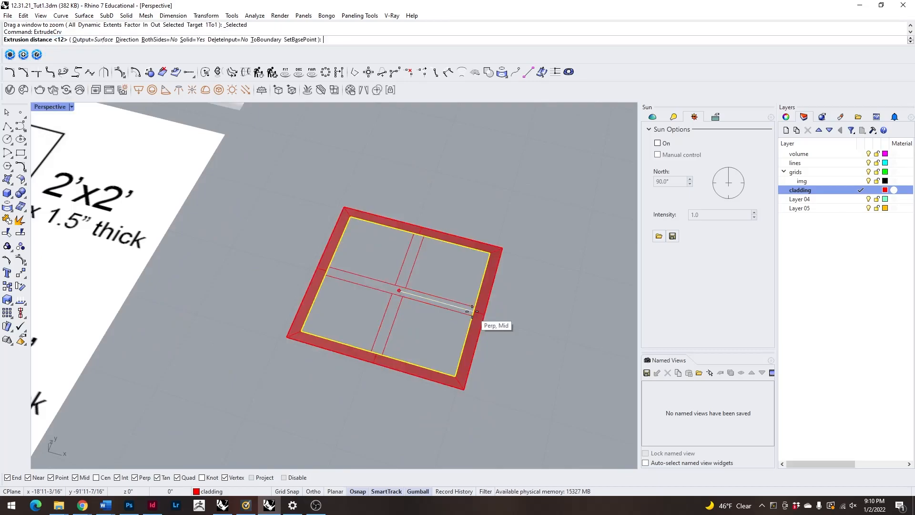
pyautogui.click(435, 176)
# Examine the extruded frame from several angles, selecting individual pieces to see how they are built.
pyautogui.click(430, 193)
pyautogui.click(413, 184)
pyautogui.click(468, 168)
pyautogui.press('Escape')
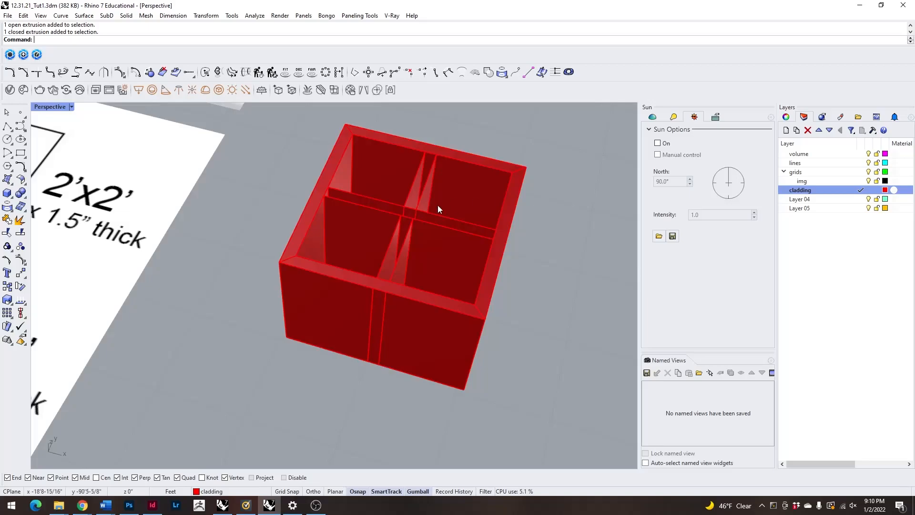
pyautogui.moveTo(453, 201); pyautogui.dragTo(408, 181, button='right')
pyautogui.scroll(4, 428, 177)
pyautogui.click(468, 163)
pyautogui.scroll(-5, 468, 164)
pyautogui.moveTo(502, 191); pyautogui.dragTo(506, 168, button='right')
pyautogui.scroll(6, 507, 171)
pyautogui.scroll(-7, 418, 196)
pyautogui.moveTo(279, 178); pyautogui.dragTo(406, 297, button='right')
pyautogui.press('Escape')
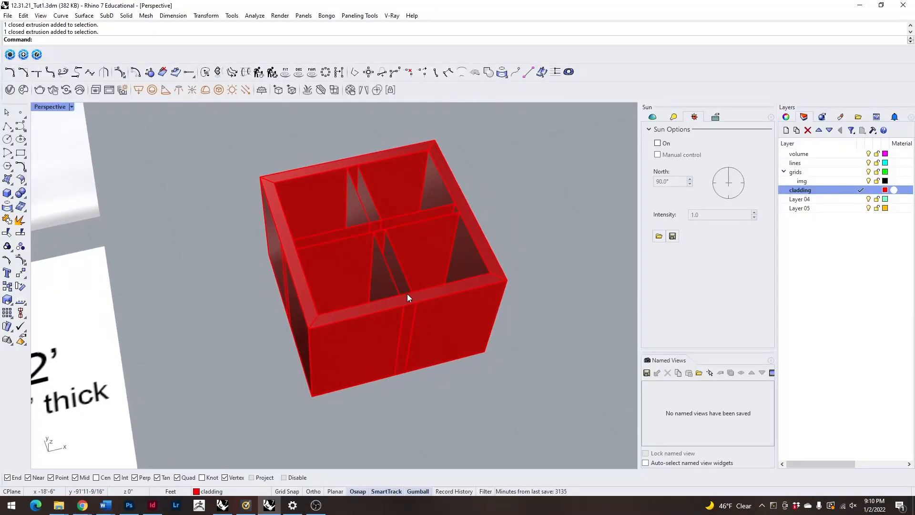
# Undo the frame extrusion and return to the Top view of the panel's flat curves.
pyautogui.hotkey('ctrl', 'z')
pyautogui.scroll(-5, 319, 191)
pyautogui.moveTo(318, 191); pyautogui.dragTo(349, 261, button='right')
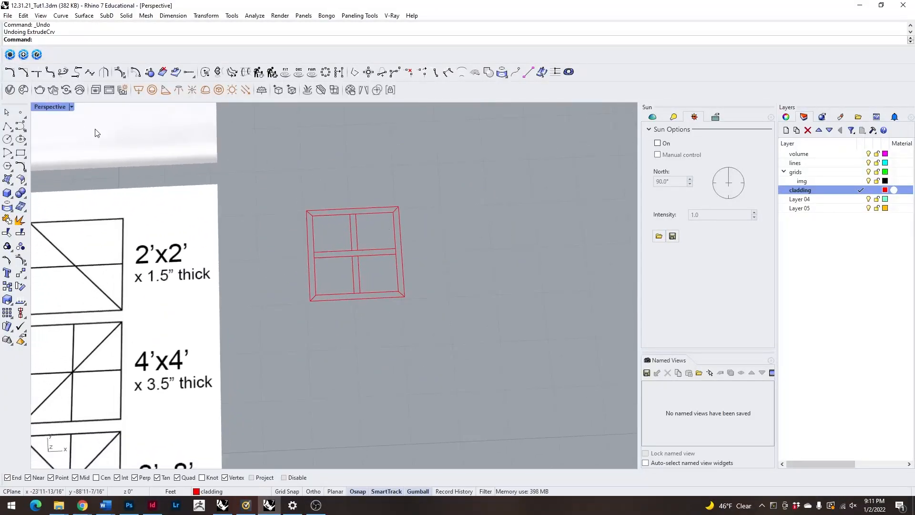
pyautogui.doubleClick(60, 107)
pyautogui.doubleClick(33, 108)
pyautogui.scroll(3, 326, 259)
pyautogui.scroll(-2, 233, 200)
# Run CurveBoolean on all of the panel's curves and pick the four mitred outer frame regions to keep.
pyautogui.moveTo(208, 183); pyautogui.dragTo(393, 383)
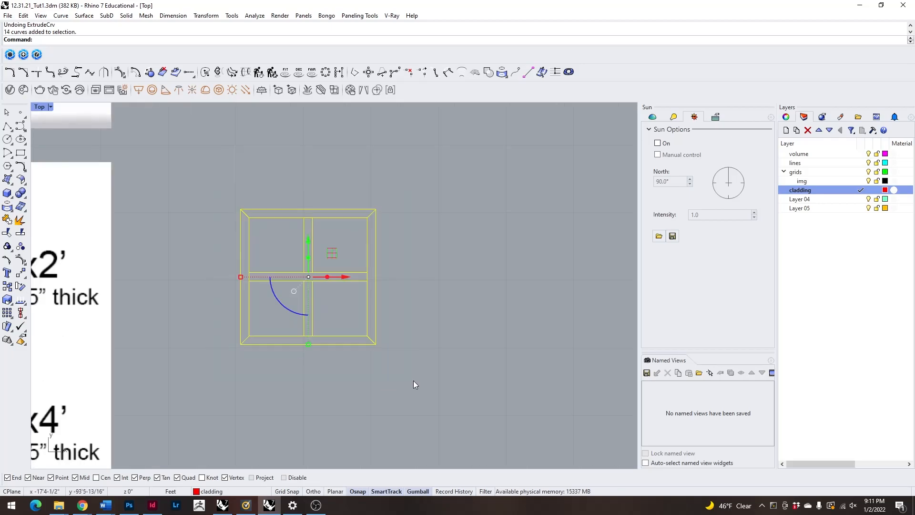
pyautogui.click(223, 206)
pyautogui.moveTo(200, 188); pyautogui.dragTo(424, 363)
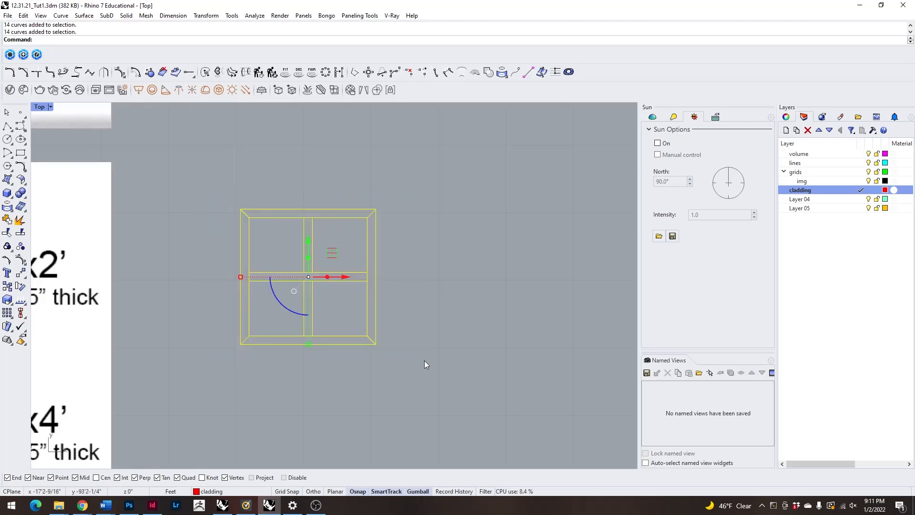
pyautogui.write('CurveBoolean')
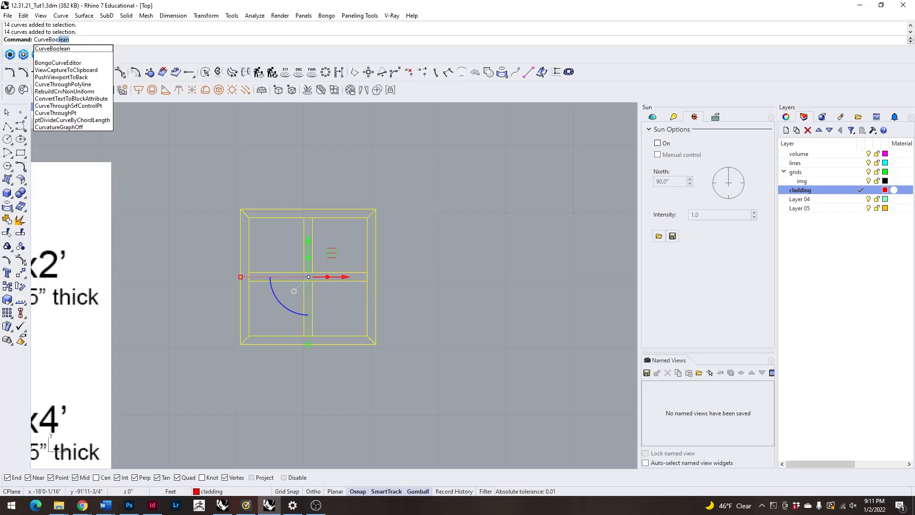
pyautogui.press('Return')
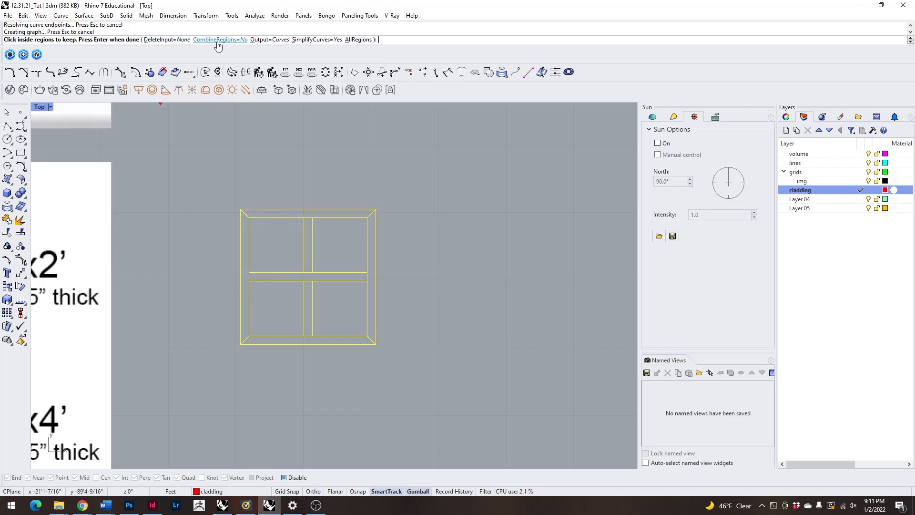
pyautogui.scroll(5, 379, 267)
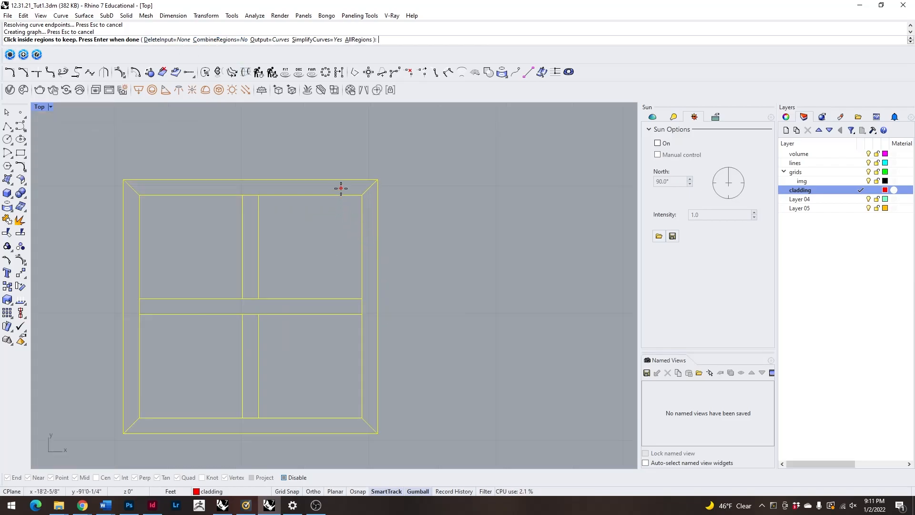
pyautogui.click(342, 187)
pyautogui.click(371, 216)
pyautogui.click(256, 427)
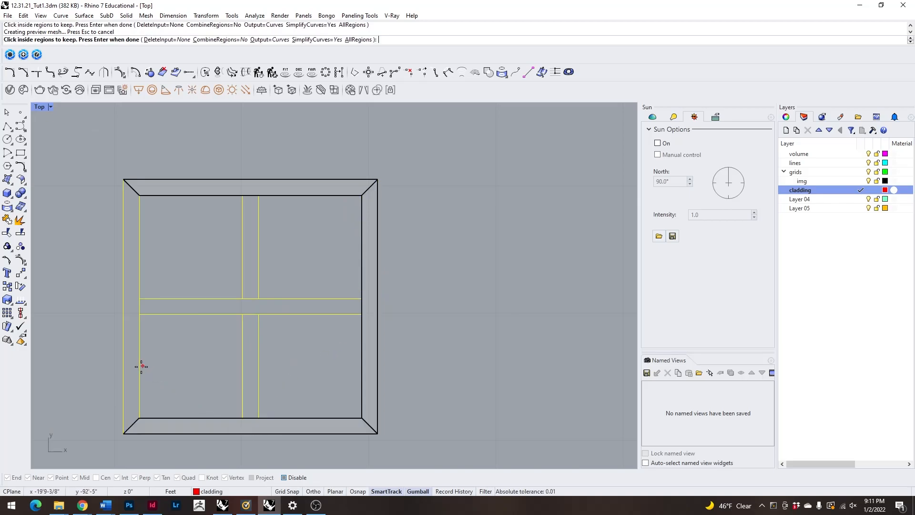
pyautogui.click(133, 365)
# Add the horizontal bar and the two short vertical bars as kept regions and finish CurveBoolean.
pyautogui.click(212, 311)
pyautogui.click(257, 291)
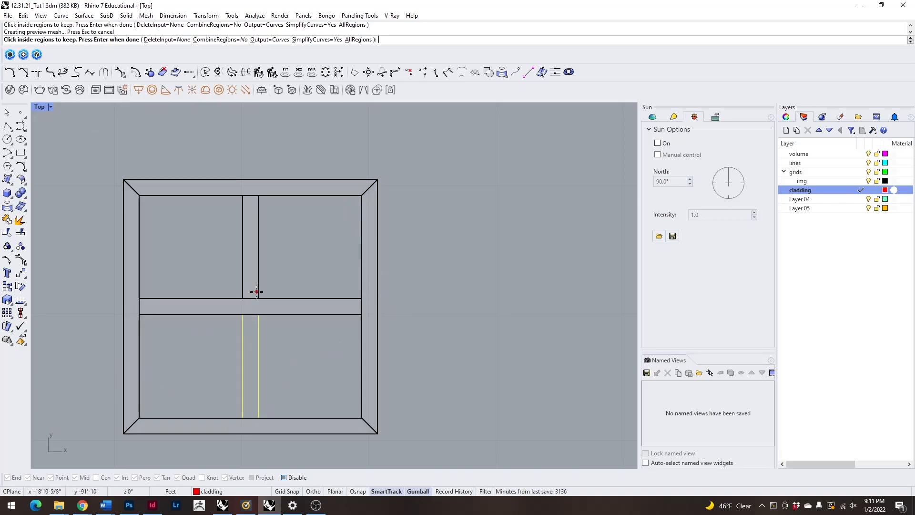
pyautogui.click(250, 329)
pyautogui.press('Return')
pyautogui.scroll(-5, 258, 265)
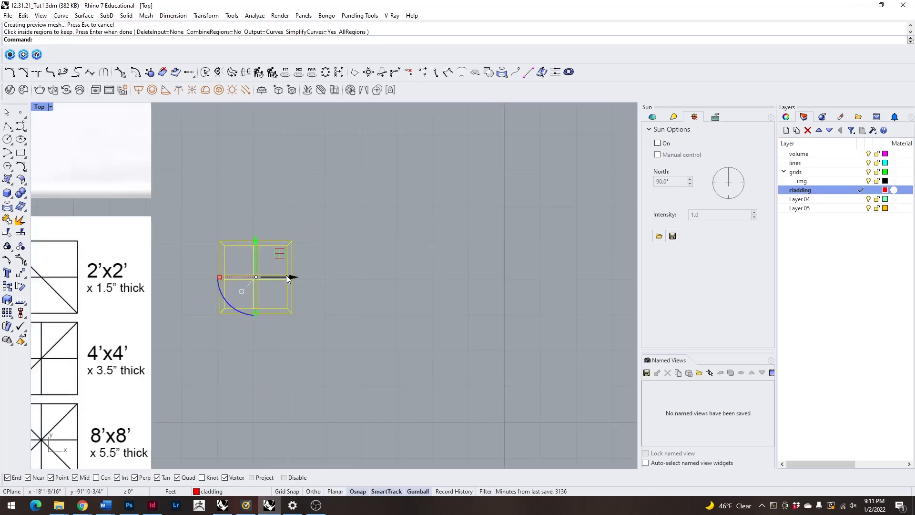
# Move the new closed region curves 4 feet along X, away from the original panel linework.
pyautogui.keyDown('alt'); pyautogui.click(291, 277); pyautogui.keyUp('alt')
pyautogui.write('4')
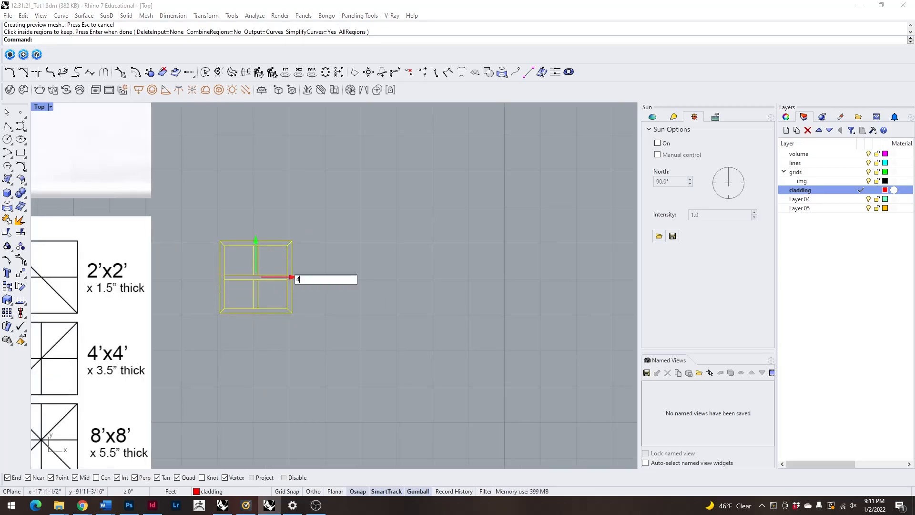
pyautogui.press('Return')
pyautogui.press('Escape')
# Check the moved panel's closed curves by selecting the bars and mitred sides one at a time.
pyautogui.scroll(5, 399, 304)
pyautogui.click(402, 279)
pyautogui.scroll(3, 402, 278)
pyautogui.click(348, 218)
pyautogui.click(393, 148)
pyautogui.click(475, 185)
pyautogui.click(412, 424)
pyautogui.click(207, 342)
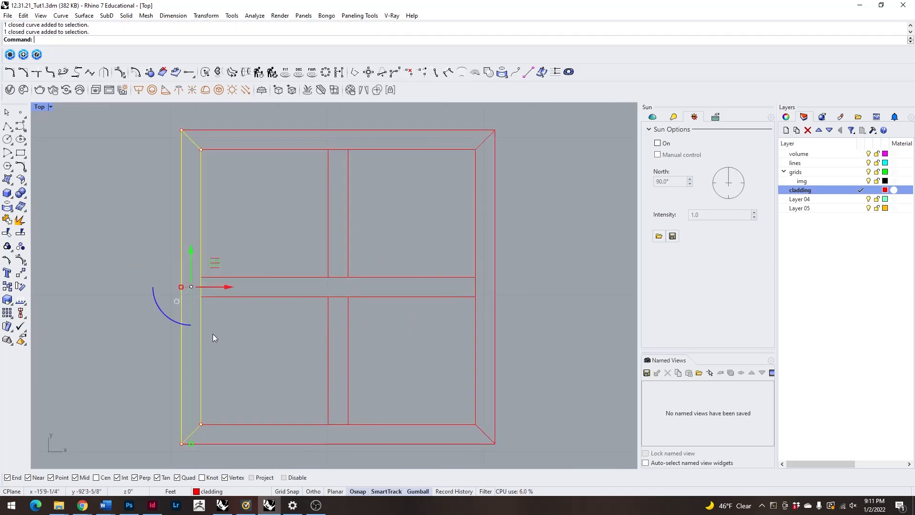
pyautogui.press('Escape')
pyautogui.scroll(-8, 267, 229)
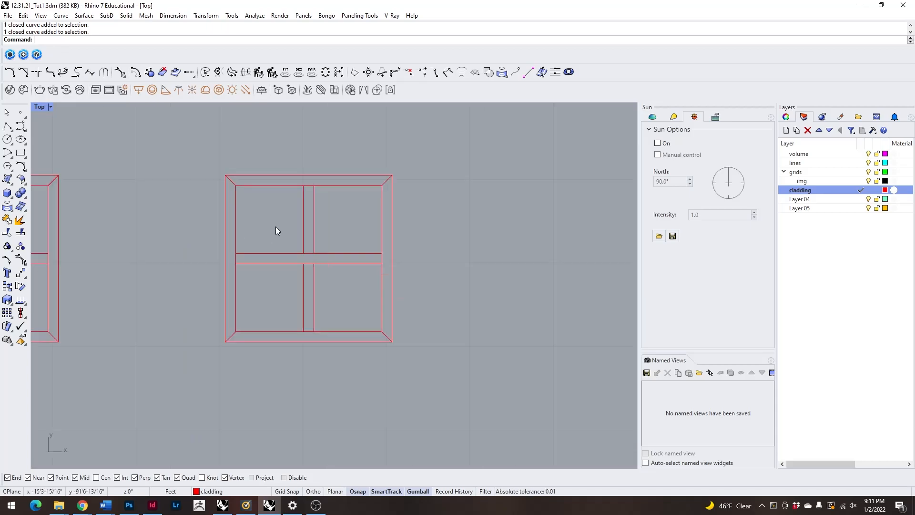
# Select the moved panel's seven closed curves in the Top view and group them.
pyautogui.doubleClick(39, 106)
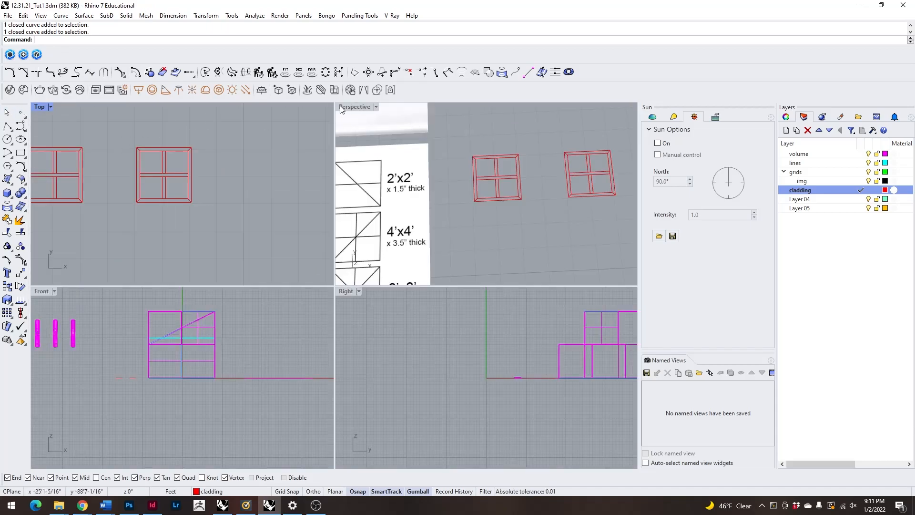
pyautogui.doubleClick(40, 106)
pyautogui.moveTo(227, 168); pyautogui.dragTo(422, 389)
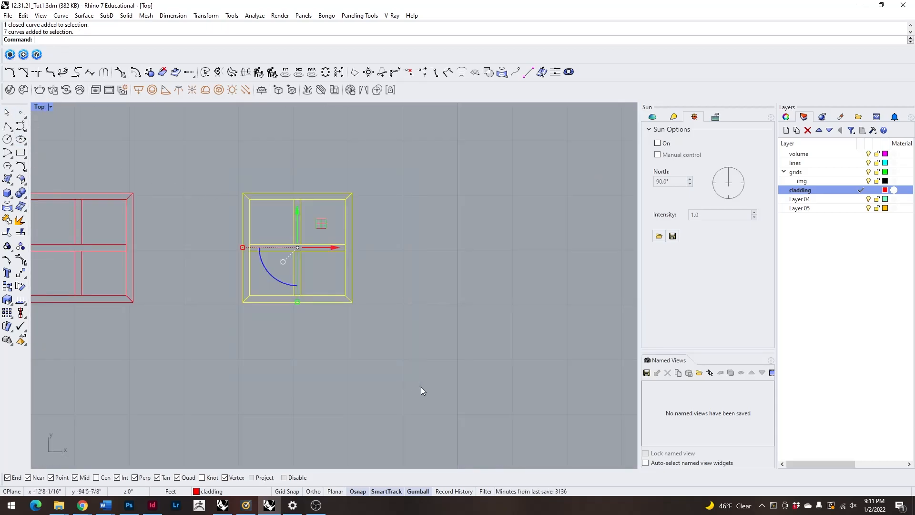
pyautogui.write('Group')
pyautogui.press('Return')
pyautogui.click(447, 340)
pyautogui.moveTo(329, 208); pyautogui.dragTo(321, 219, button='right')
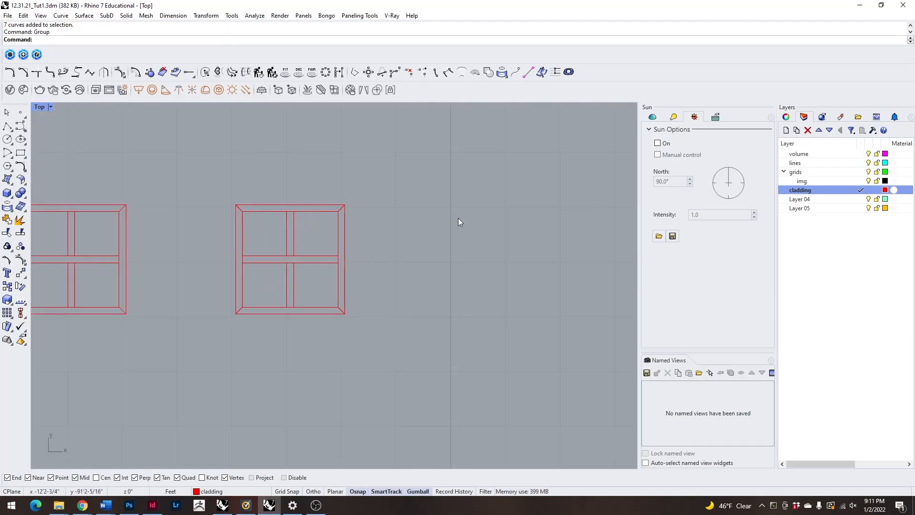
# Make grids the current layer and select the grouped panel curves, viewing them at an angle in Perspective.
pyautogui.click(862, 173)
pyautogui.click(861, 172)
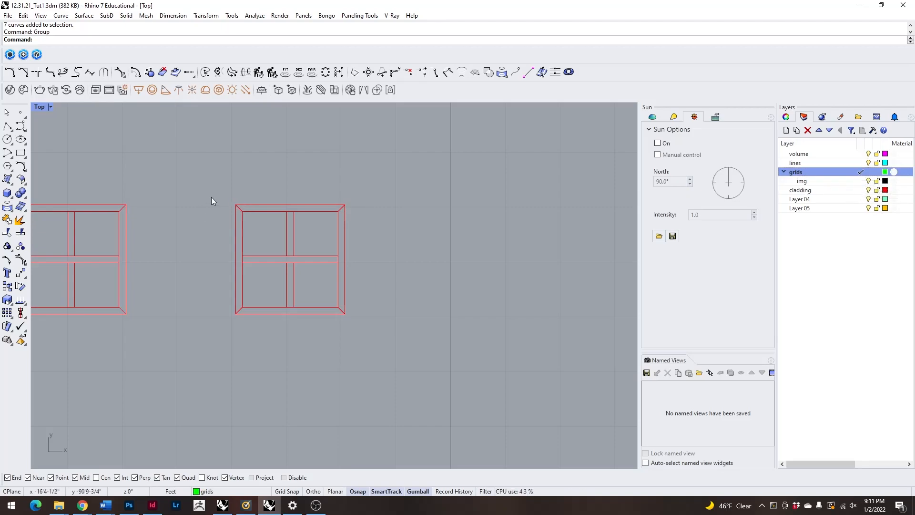
pyautogui.click(245, 205)
pyautogui.doubleClick(40, 107)
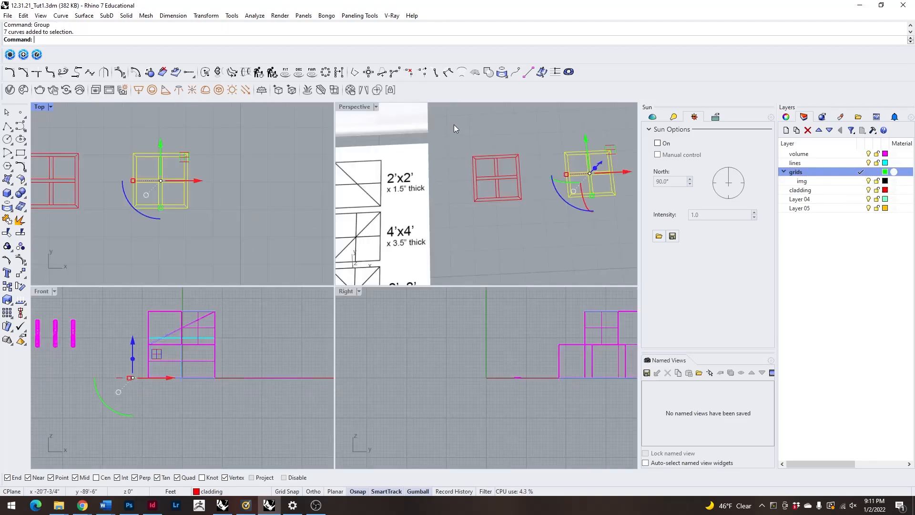
pyautogui.doubleClick(360, 106)
pyautogui.moveTo(439, 358); pyautogui.dragTo(485, 314, button='right')
# Extrude the grouped panel curves upward 1.5" as solids with ExtrudeCrv.
pyautogui.write('ExtrudeCrv')
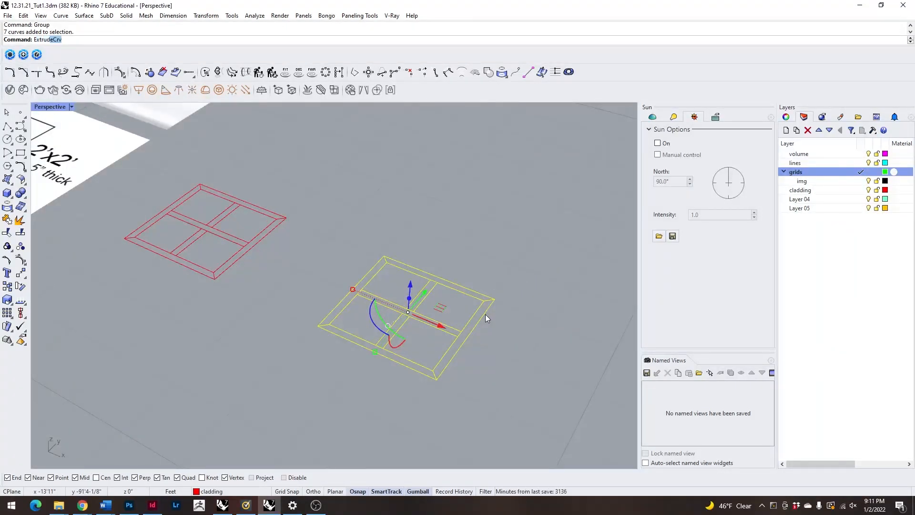
pyautogui.press('Return')
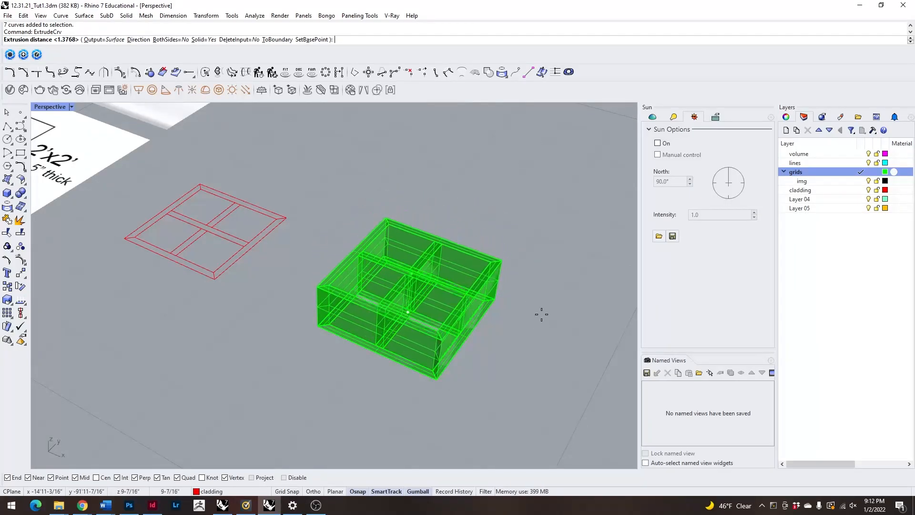
pyautogui.scroll(-6, 545, 307)
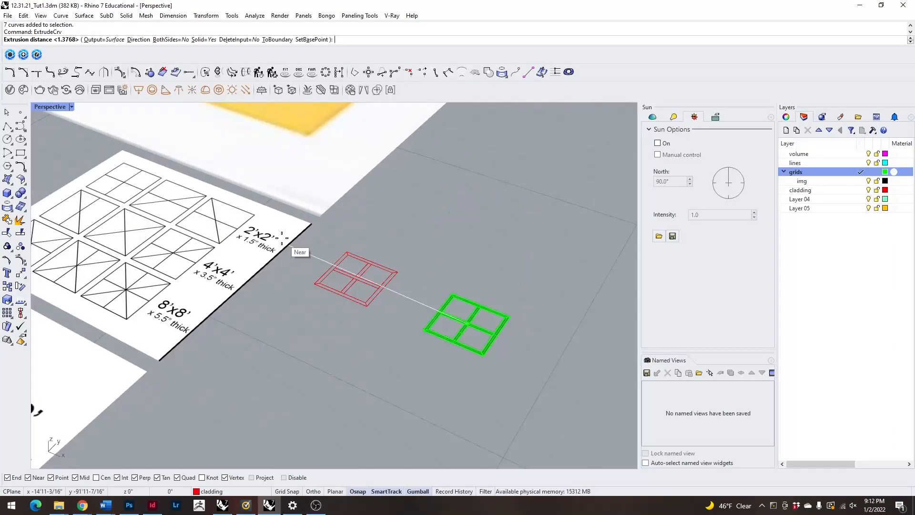
pyautogui.scroll(3, 500, 348)
pyautogui.scroll(-3, 470, 327)
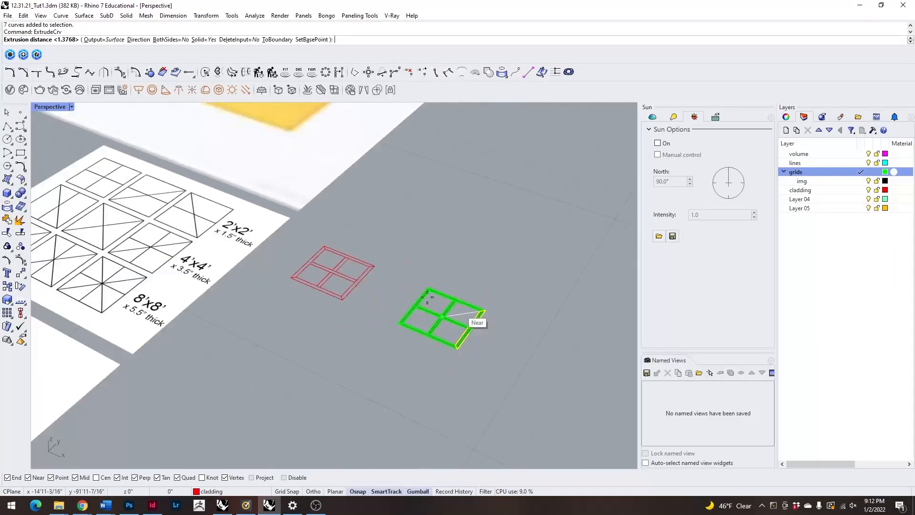
pyautogui.scroll(3, 481, 253)
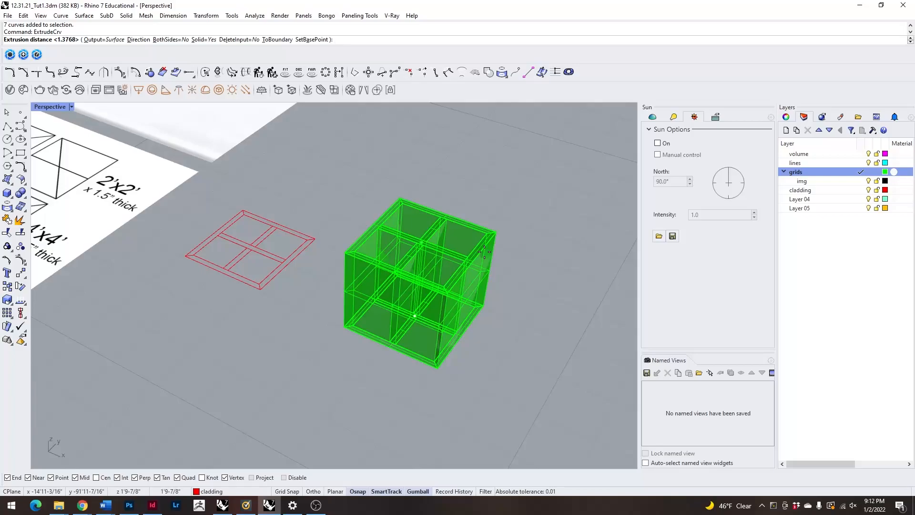
pyautogui.write('1.5"')
pyautogui.press('Return')
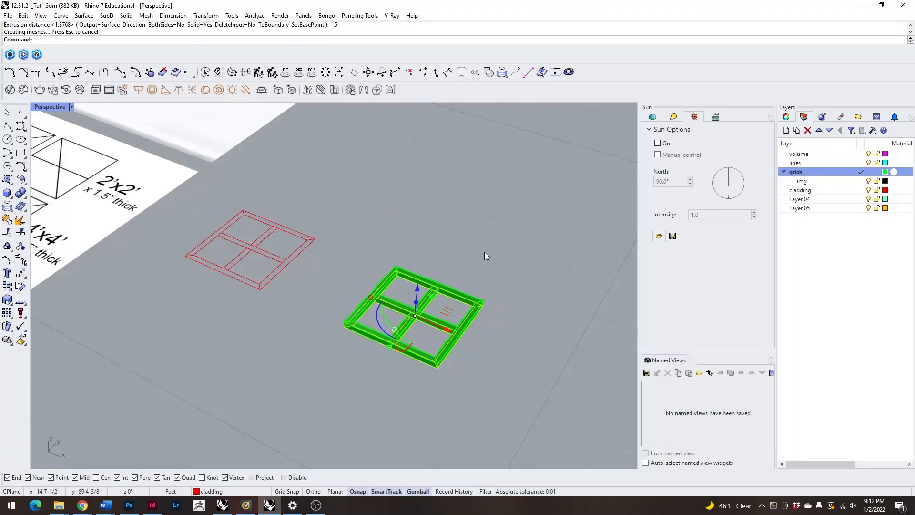
# Inspect the extruded panel up close, selecting its bars and mitred sides individually.
pyautogui.moveTo(495, 395); pyautogui.dragTo(451, 273, button='right')
pyautogui.scroll(10, 451, 273)
pyautogui.click(425, 314)
pyautogui.click(382, 265)
pyautogui.click(427, 240)
pyautogui.click(527, 273)
pyautogui.click(455, 418)
pyautogui.click(219, 336)
pyautogui.scroll(-8, 247, 329)
pyautogui.moveTo(248, 330); pyautogui.dragTo(213, 339, button='right')
# Select only the panel's seven extruded solids, leaving out the base curves, and move them 4 feet along X.
pyautogui.moveTo(207, 239); pyautogui.dragTo(489, 413)
pyautogui.scroll(8, 356, 314)
pyautogui.keyDown('ctrl'); pyautogui.click(370, 303); pyautogui.keyUp('ctrl')
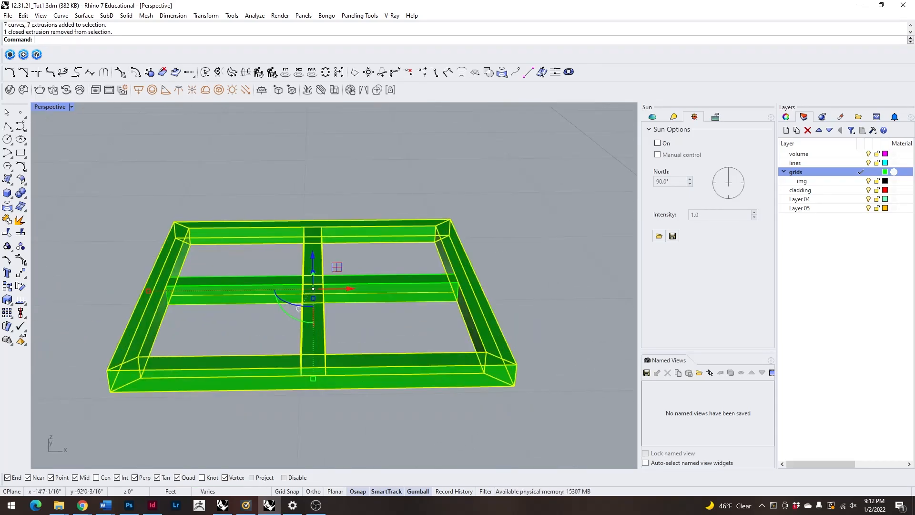
pyautogui.keyDown('ctrl'); pyautogui.click(373, 303); pyautogui.keyUp('ctrl')
pyautogui.keyDown('shift'); pyautogui.click(391, 289); pyautogui.keyUp('shift')
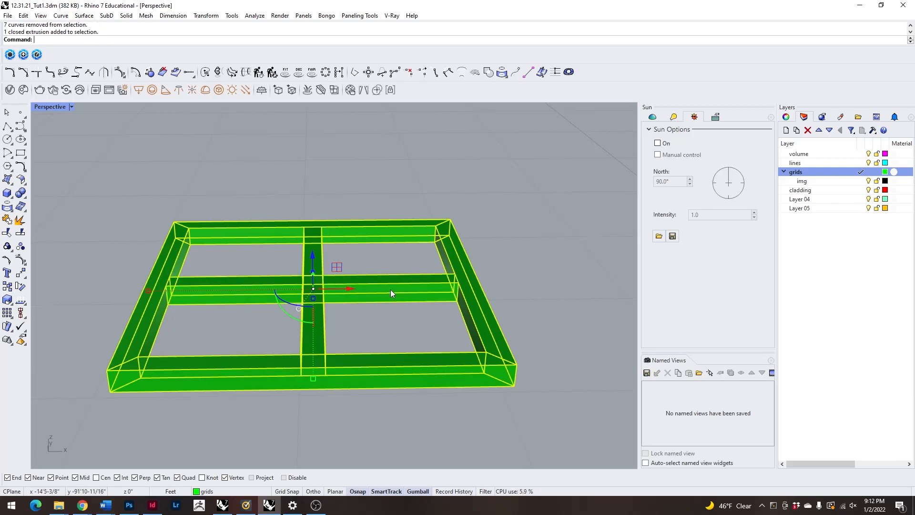
pyautogui.scroll(-5, 390, 290)
pyautogui.click(384, 308)
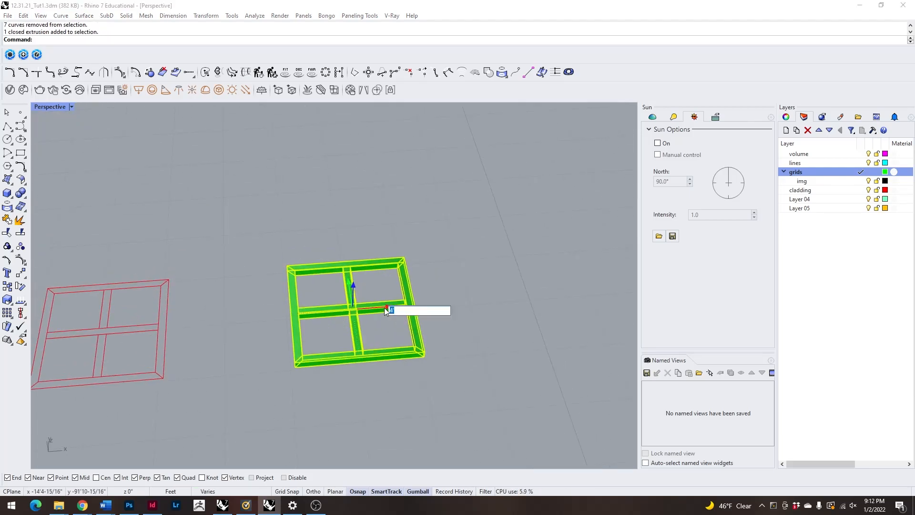
pyautogui.press('Return')
# Group the moved panel's extruded solids into one object and deselect them.
pyautogui.write('Group')
pyautogui.press('Return')
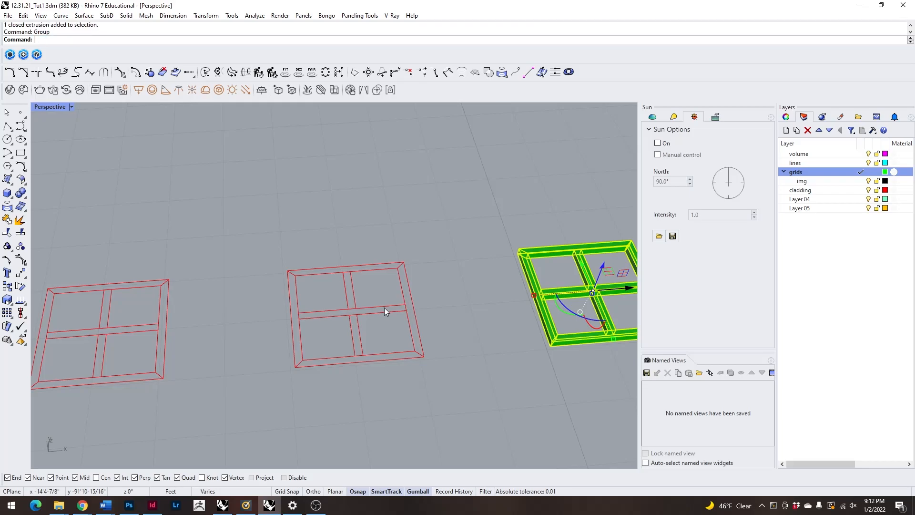
pyautogui.scroll(-6, 344, 290)
pyautogui.click(531, 332)
pyautogui.scroll(4, 464, 282)
pyautogui.scroll(5, 463, 282)
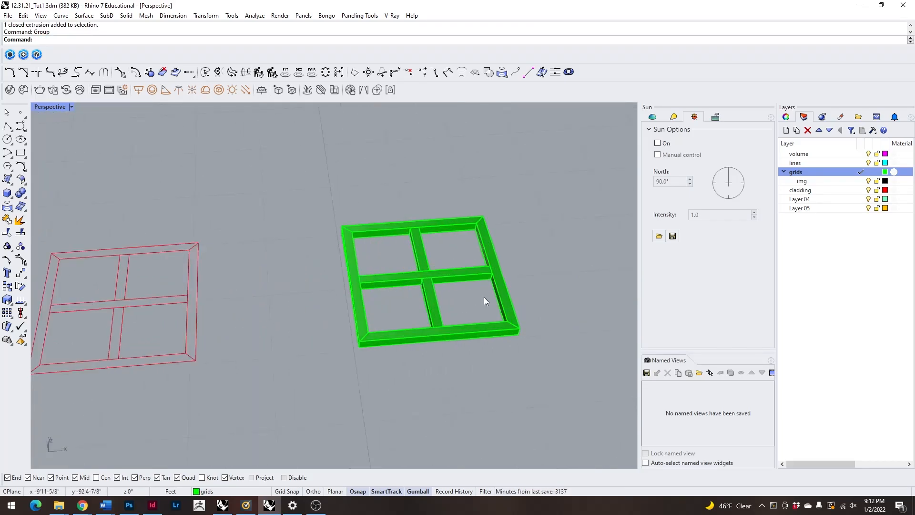
pyautogui.moveTo(535, 287); pyautogui.dragTo(507, 319, button='right')
pyautogui.scroll(-10, 508, 319)
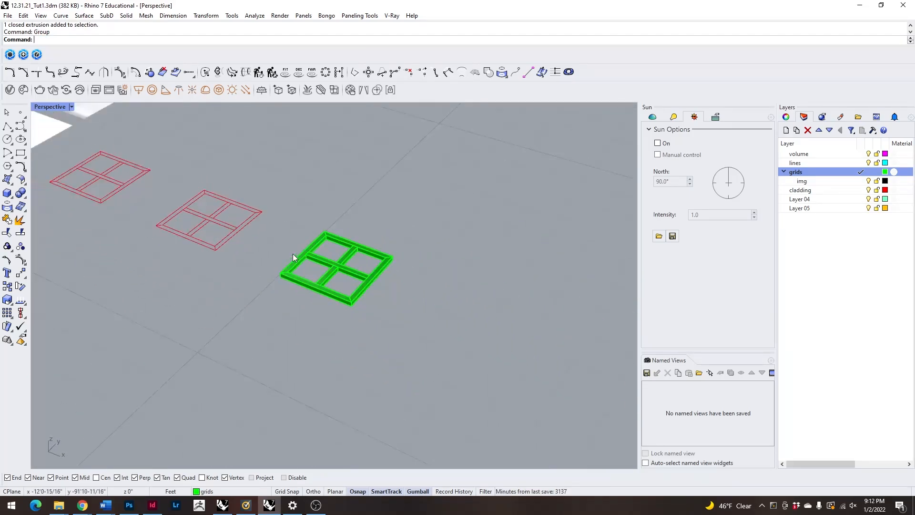
# Examine the reference diagrams for the frame patterns, sizes and thicknesses of the 2'x2', 4'x4' and 8'x8' panels.
pyautogui.moveTo(435, 264); pyautogui.dragTo(262, 361, button='right')
pyautogui.scroll(3, 379, 273)
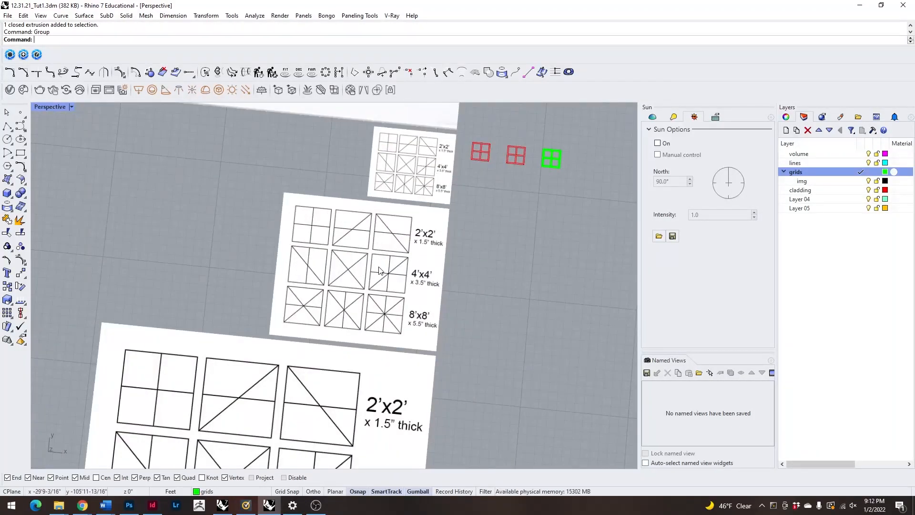
pyautogui.scroll(-5, 418, 278)
pyautogui.scroll(5, 393, 432)
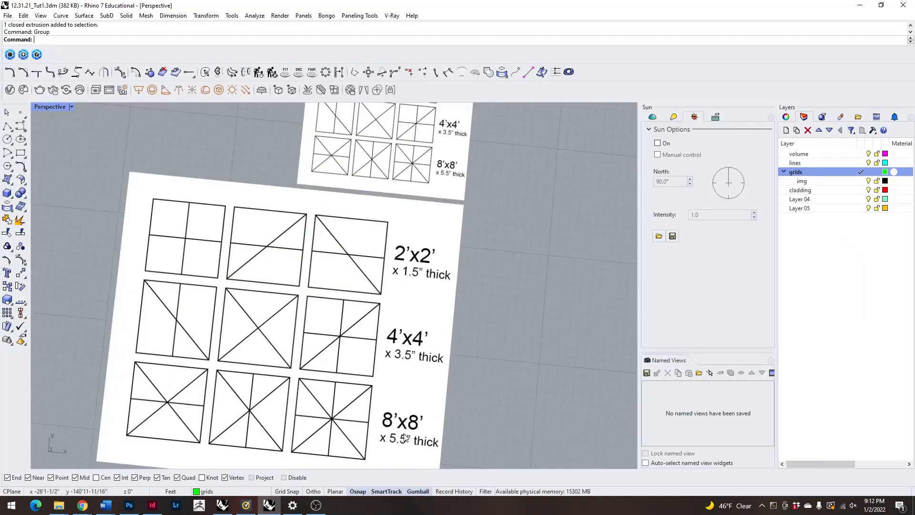
pyautogui.scroll(-3, 393, 435)
pyautogui.scroll(5, 419, 243)
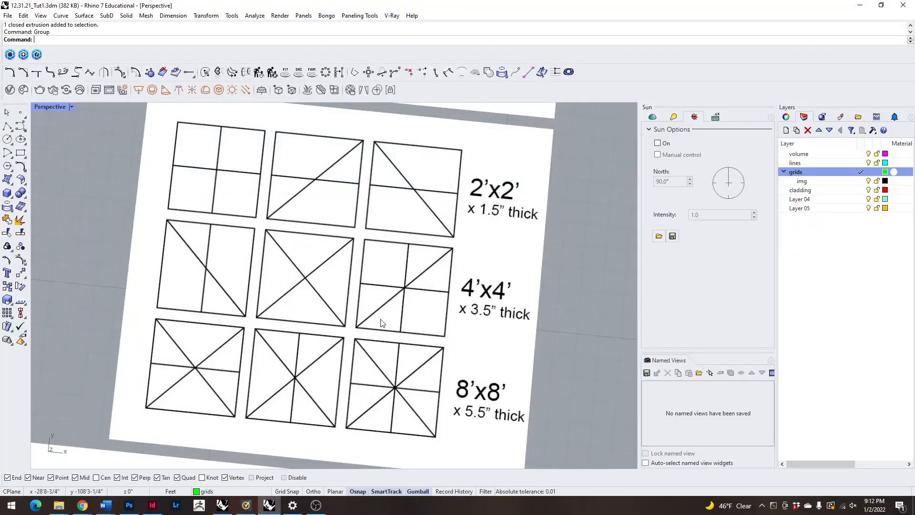
pyautogui.scroll(-3, 395, 328)
pyautogui.scroll(5, 353, 297)
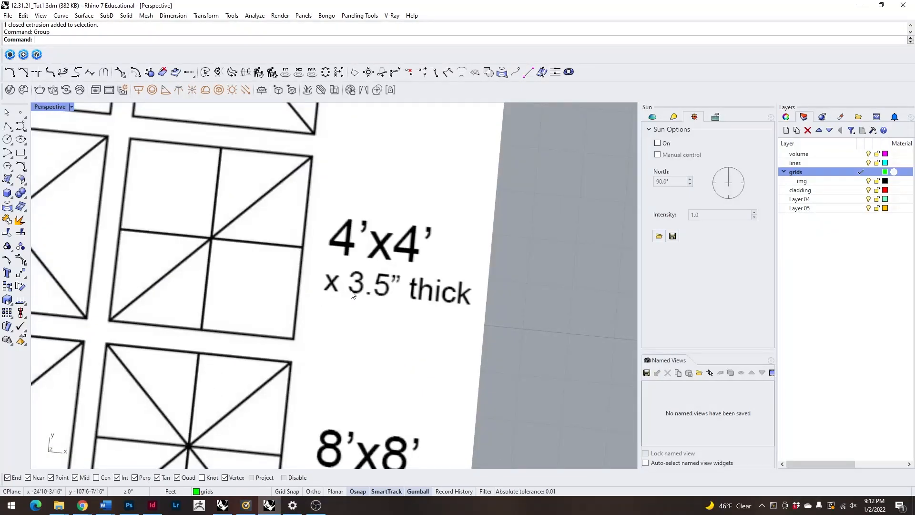
pyautogui.scroll(-3, 330, 322)
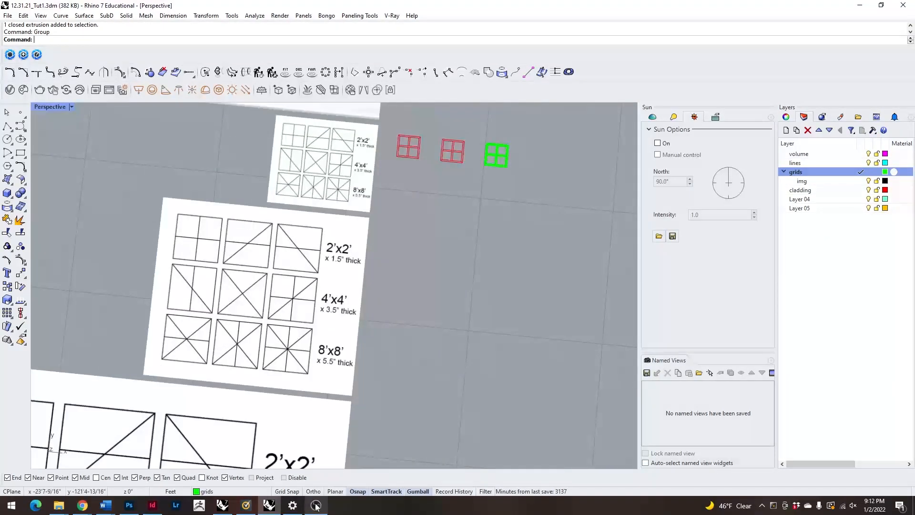
pyautogui.scroll(-2, 384, 292)
pyautogui.scroll(2, 307, 322)
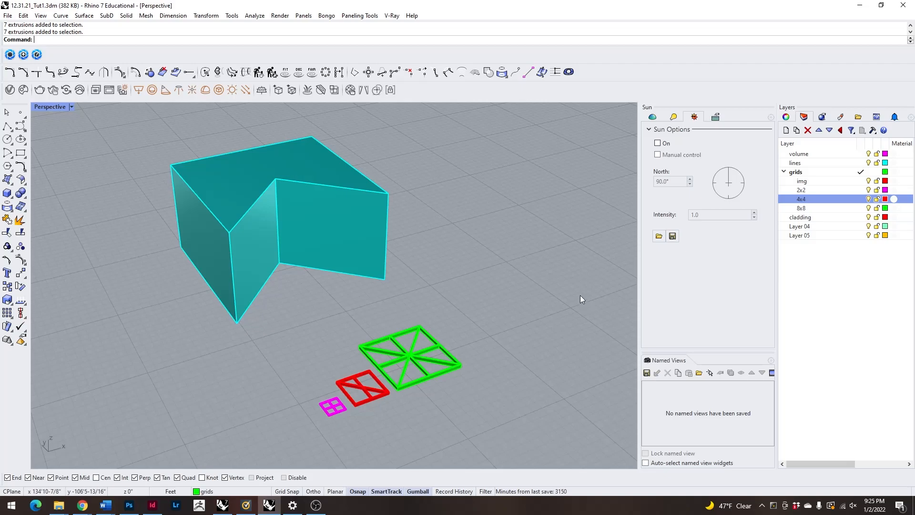
# Select the grouped extruded 2'x2' panel beside its two base-curve drawings and ungroup it.
pyautogui.scroll(-2, 394, 247)
pyautogui.scroll(-12, 423, 267)
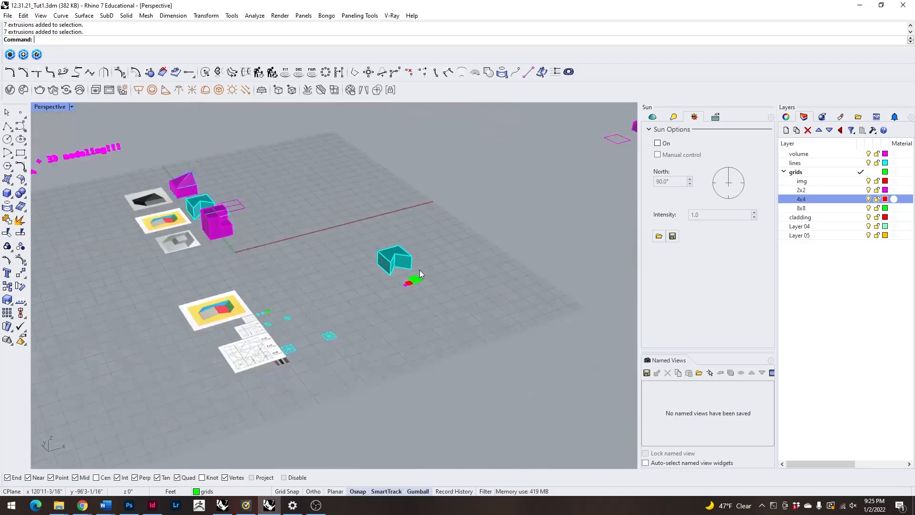
pyautogui.moveTo(353, 278); pyautogui.dragTo(305, 336, button='right')
pyautogui.scroll(10, 305, 337)
pyautogui.scroll(7, 269, 321)
pyautogui.scroll(-7, 290, 327)
pyautogui.scroll(7, 297, 245)
pyautogui.scroll(10, 403, 114)
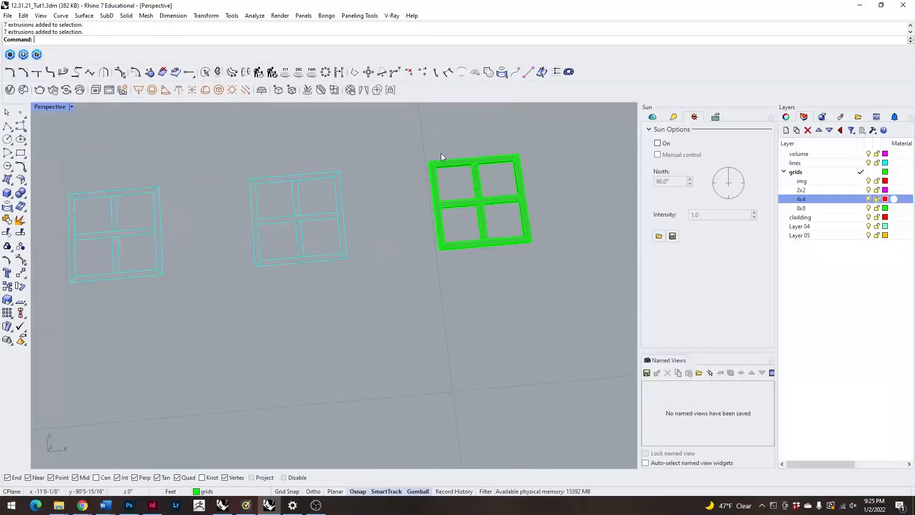
pyautogui.scroll(-6, 436, 142)
pyautogui.moveTo(453, 256); pyautogui.dragTo(420, 147, button='right')
pyautogui.scroll(10, 429, 143)
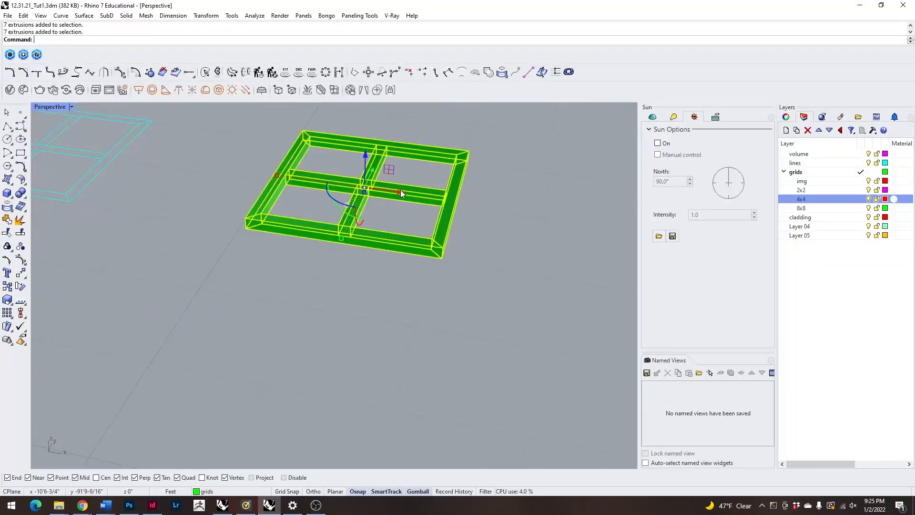
pyautogui.scroll(5, 402, 177)
pyautogui.scroll(-3, 262, 193)
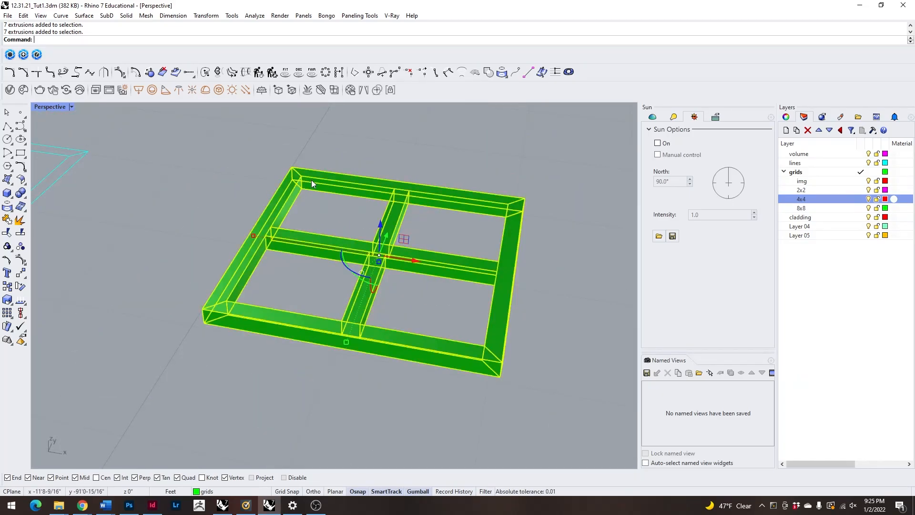
pyautogui.press('Return')
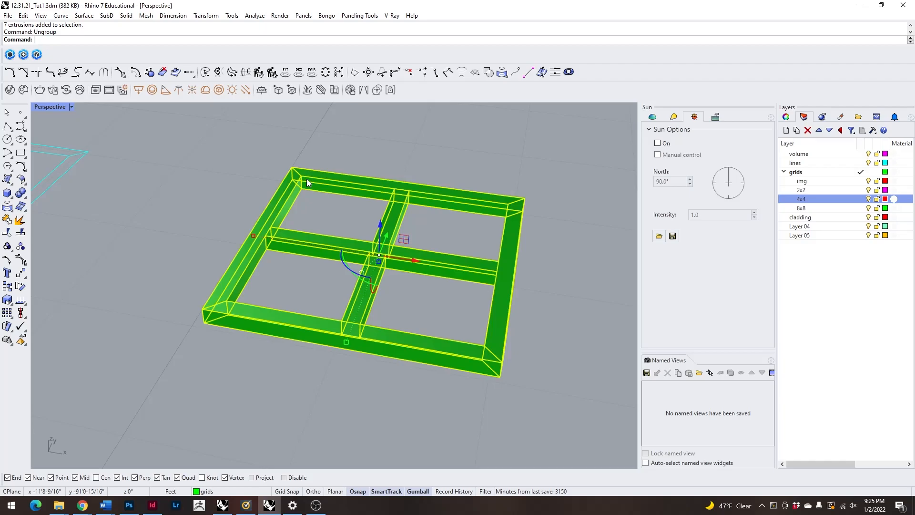
# Select the ungrouped panel's frame and cross bars one at a time to check that they are separate solids.
pyautogui.click(310, 208)
pyautogui.click(302, 243)
pyautogui.click(263, 235)
pyautogui.click(394, 217)
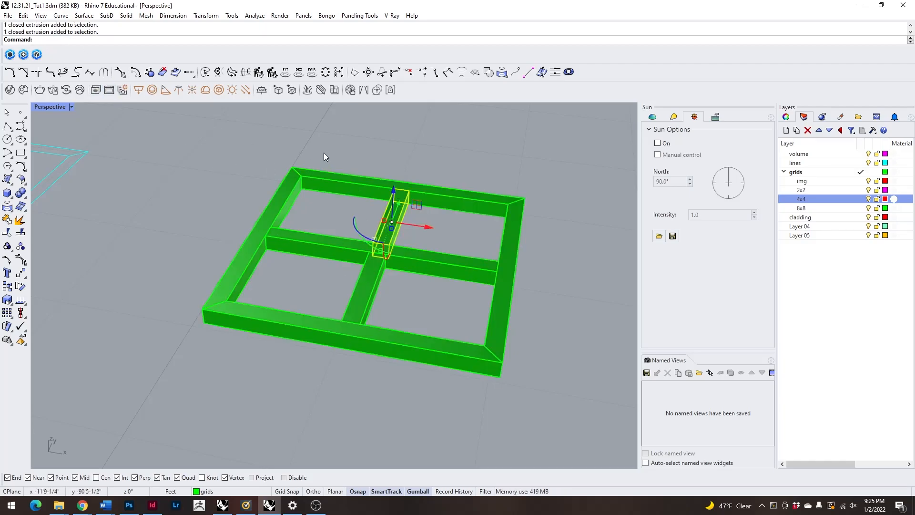
pyautogui.click(353, 187)
pyautogui.click(278, 214)
pyautogui.click(312, 245)
pyautogui.click(392, 228)
pyautogui.click(368, 296)
pyautogui.click(410, 344)
pyautogui.click(501, 314)
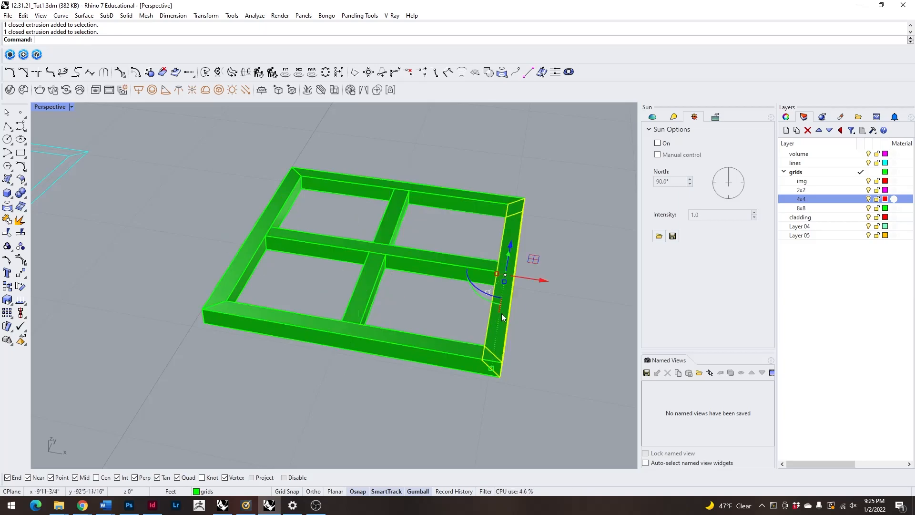
# Examine the grouped 4'x4' panel near the volume by selecting it as one object, and clear the selection.
pyautogui.scroll(-10, 189, 270)
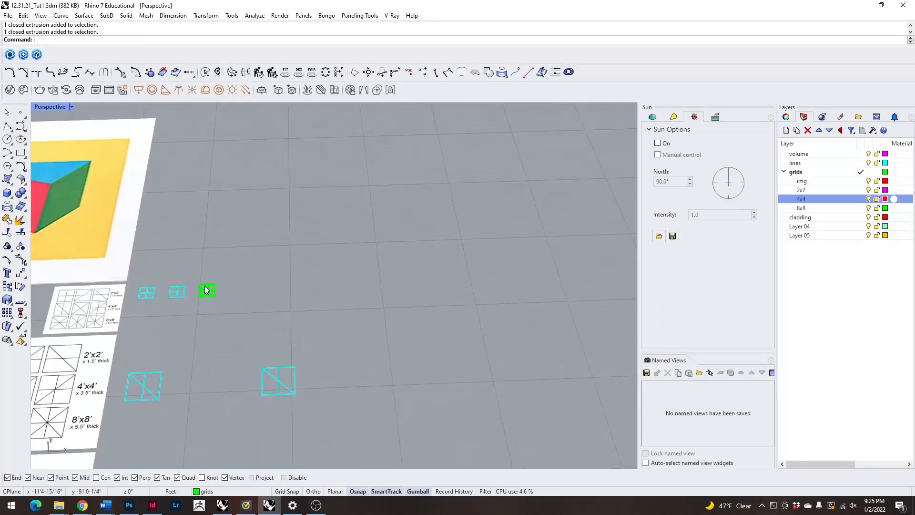
pyautogui.scroll(-5, 206, 290)
pyautogui.scroll(10, 450, 305)
pyautogui.scroll(-3, 462, 341)
pyautogui.scroll(2, 396, 291)
pyautogui.click(397, 281)
pyautogui.scroll(-4, 411, 304)
pyautogui.press('Escape')
pyautogui.click(547, 262)
pyautogui.scroll(-2, 474, 250)
pyautogui.scroll(5, 456, 210)
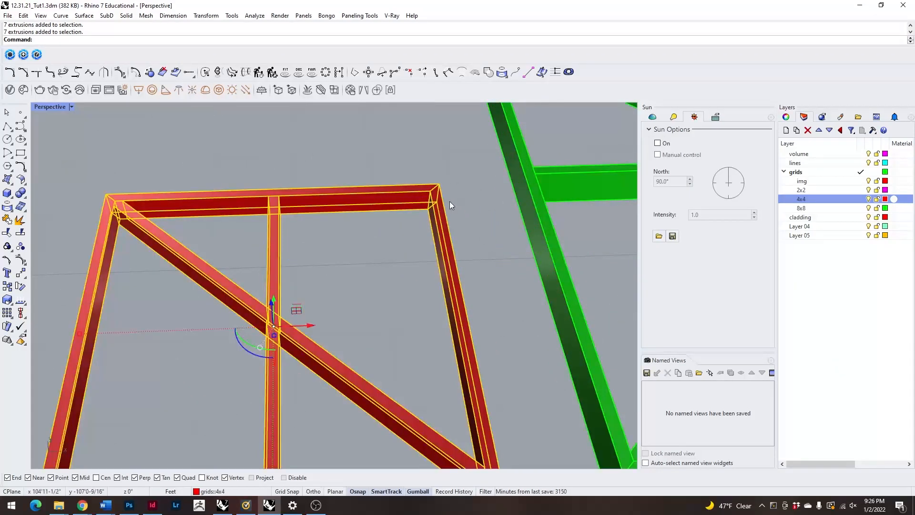
pyautogui.scroll(-2, 443, 211)
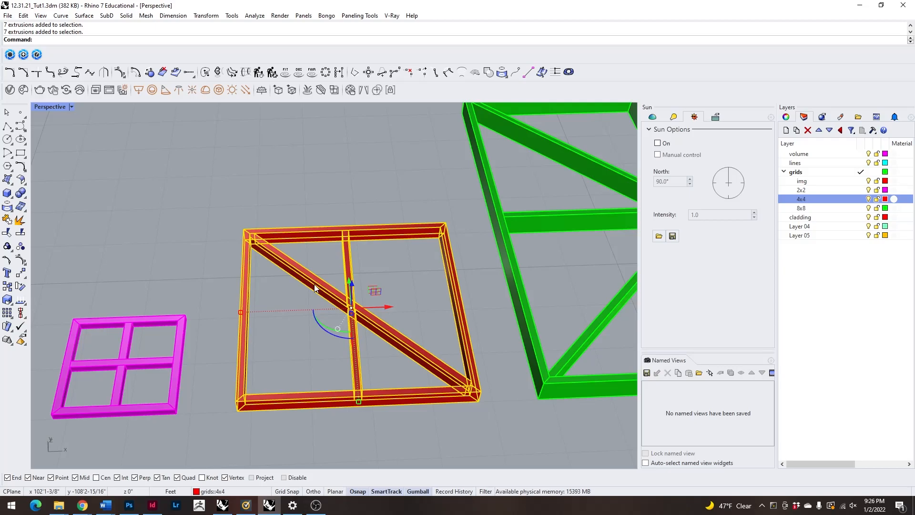
pyautogui.click(279, 200)
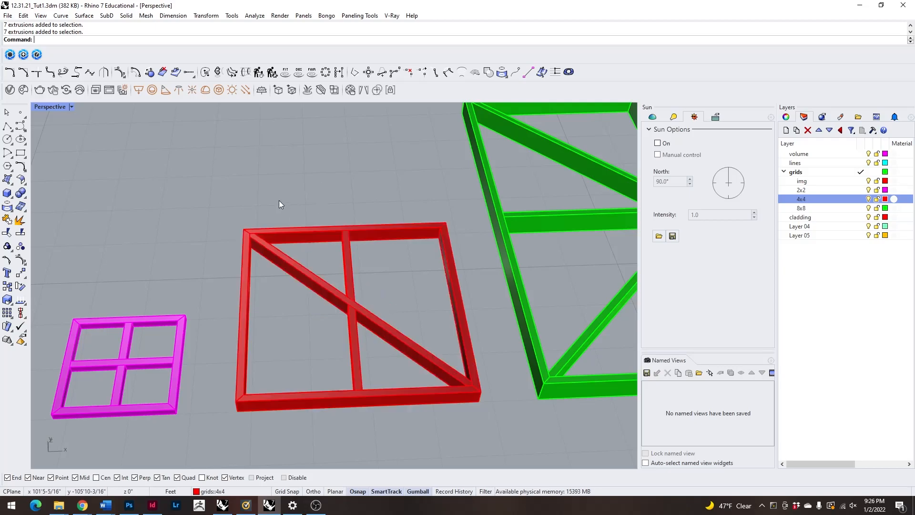
# Select the grouped 2'x2' panel beside the 4'x4' one and compare its size with the volume.
pyautogui.scroll(-5, 272, 241)
pyautogui.scroll(1, 271, 241)
pyautogui.scroll(1, 255, 238)
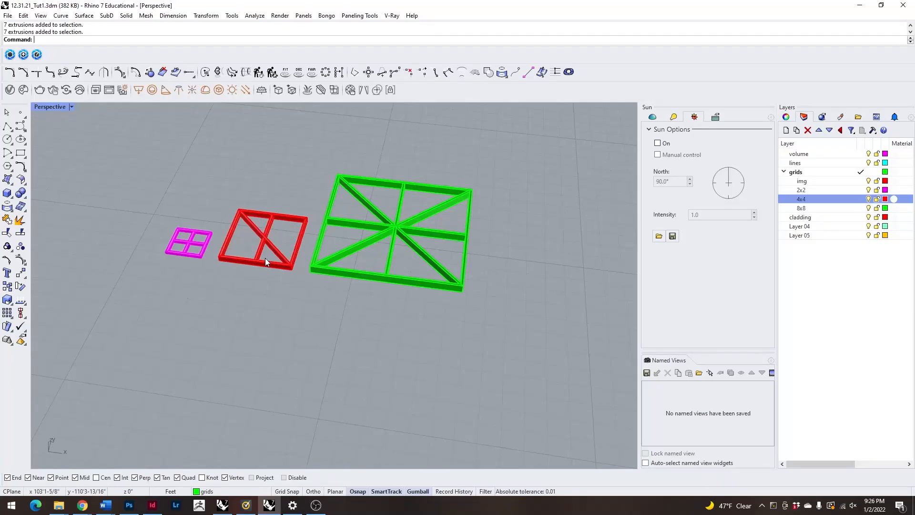
pyautogui.scroll(5, 238, 259)
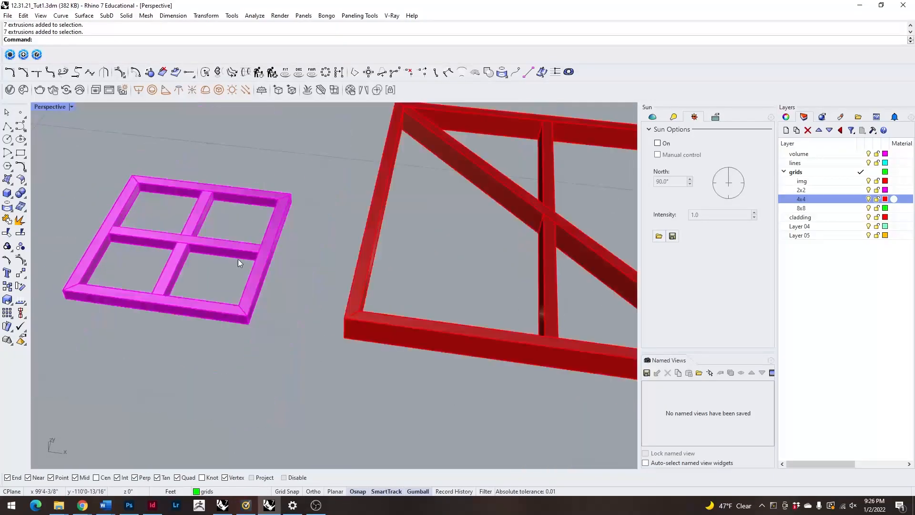
pyautogui.click(190, 245)
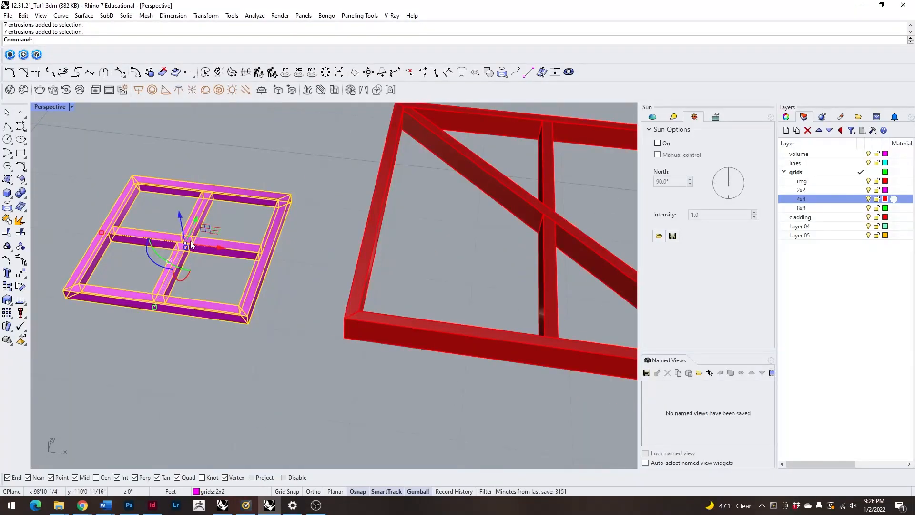
pyautogui.scroll(-5, 230, 268)
pyautogui.scroll(-5, 276, 248)
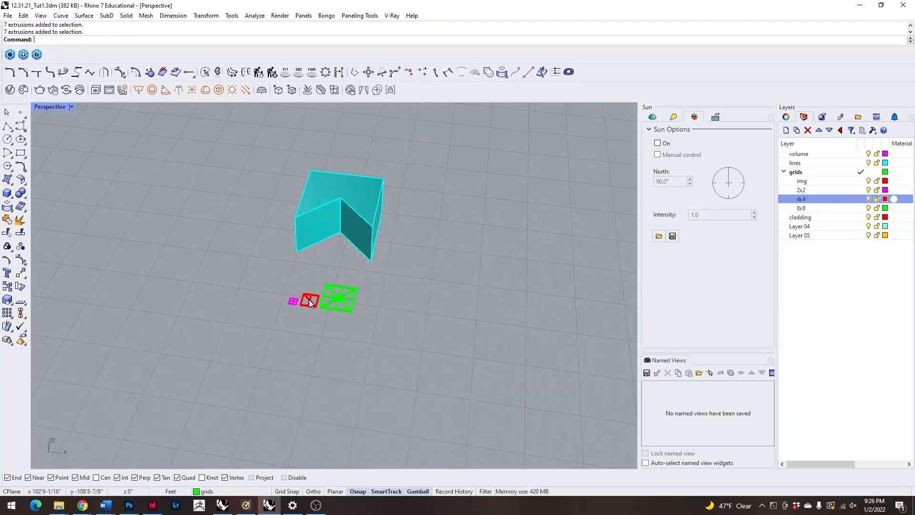
# Select the 2'x2', 4'x4' and 8'x8' panels in turn to check that each one selects as a single group.
pyautogui.scroll(4, 318, 193)
pyautogui.moveTo(316, 349); pyautogui.dragTo(337, 328, button='right')
pyautogui.scroll(-5, 344, 333)
pyautogui.scroll(6, 346, 335)
pyautogui.moveTo(286, 318); pyautogui.dragTo(500, 453)
pyautogui.scroll(-4, 296, 305)
pyautogui.click(268, 329)
pyautogui.moveTo(257, 360); pyautogui.dragTo(355, 337, button='right')
pyautogui.scroll(5, 323, 342)
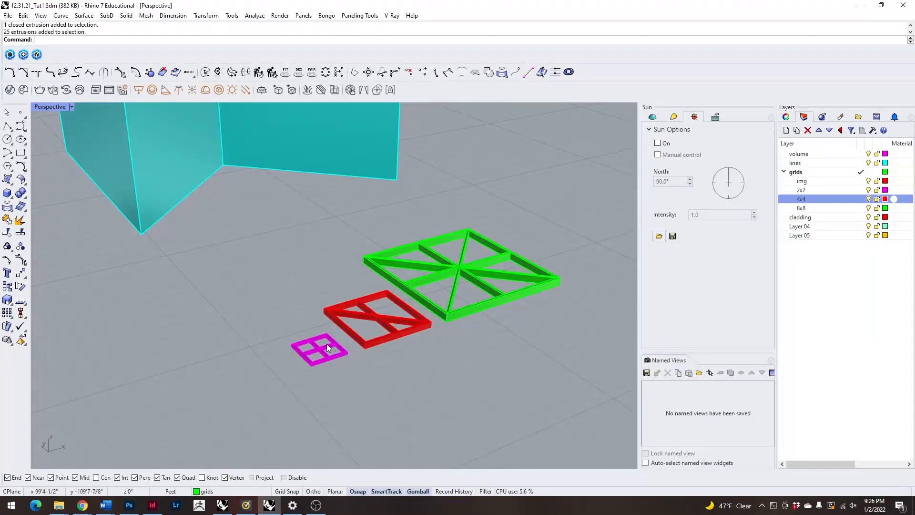
pyautogui.click(389, 338)
pyautogui.click(448, 314)
pyautogui.click(336, 351)
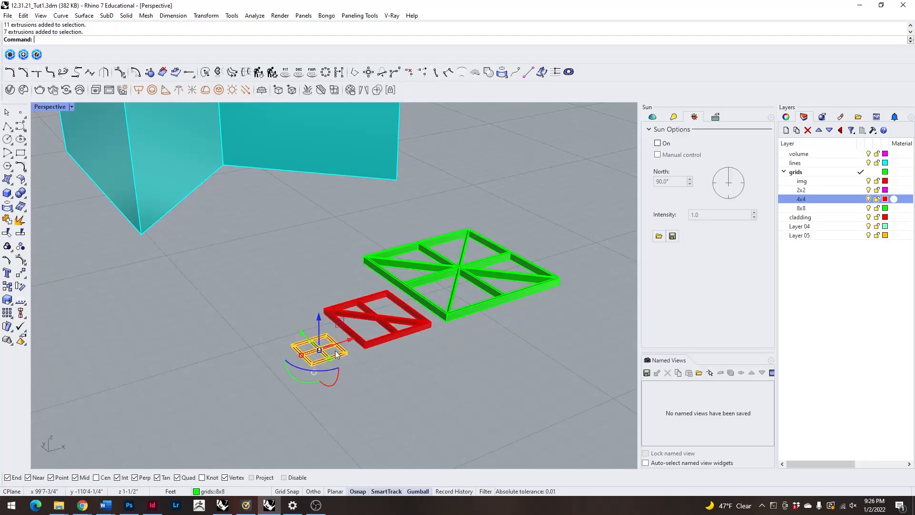
pyautogui.click(402, 327)
pyautogui.click(473, 310)
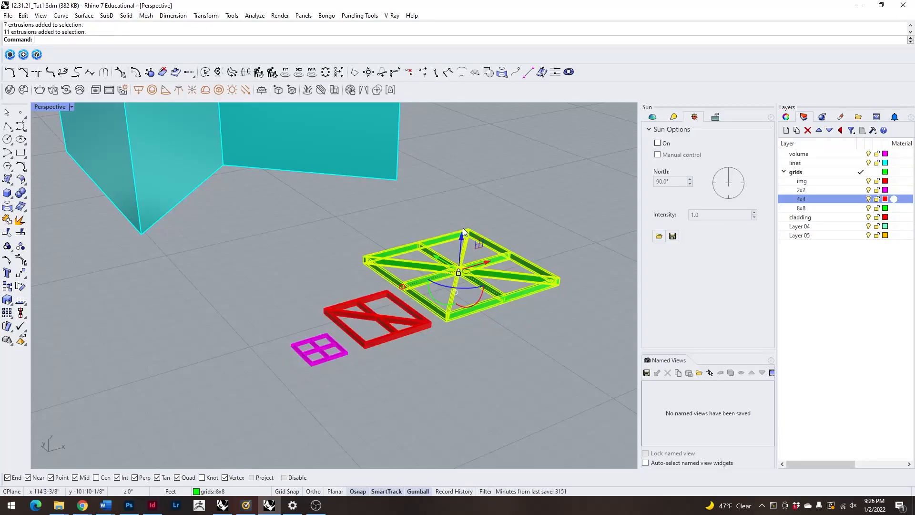
# Rotate the 2'x2' panel upright and turn it parallel to the volume's end wall along the Y axis.
pyautogui.scroll(-6, 366, 287)
pyautogui.scroll(6, 379, 302)
pyautogui.click(248, 263)
pyautogui.scroll(-6, 336, 299)
pyautogui.moveTo(237, 278); pyautogui.dragTo(365, 344, button='right')
pyautogui.scroll(4, 379, 367)
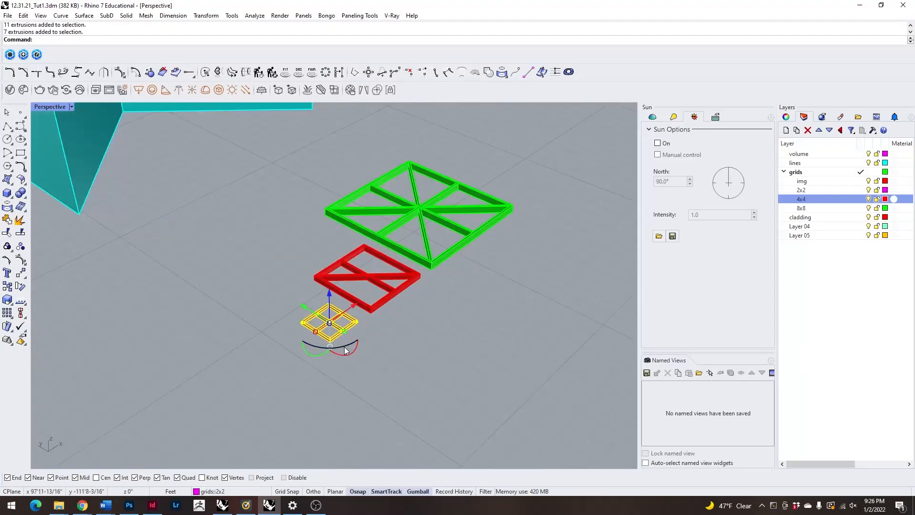
pyautogui.moveTo(351, 354); pyautogui.dragTo(327, 359)
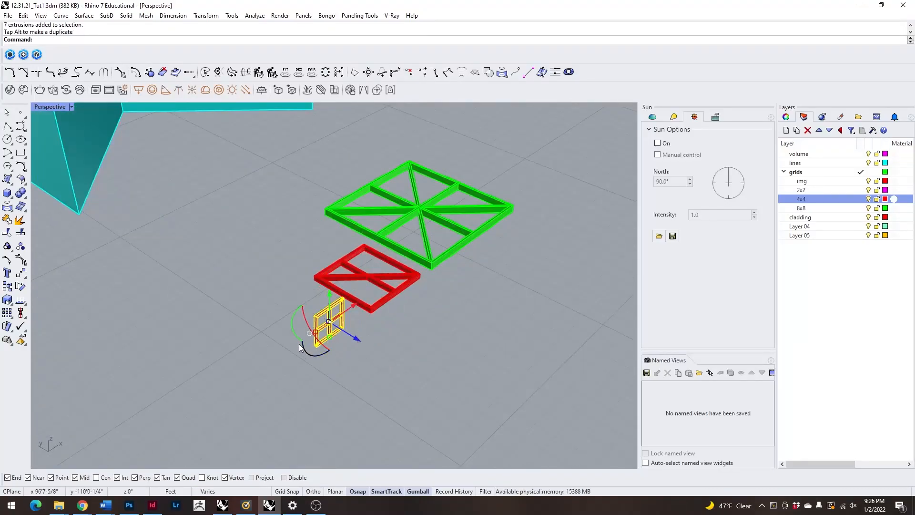
pyautogui.moveTo(301, 290); pyautogui.dragTo(492, 217, button='right')
pyautogui.scroll(10, 499, 209)
pyautogui.scroll(-2, 401, 315)
pyautogui.scroll(-5, 454, 295)
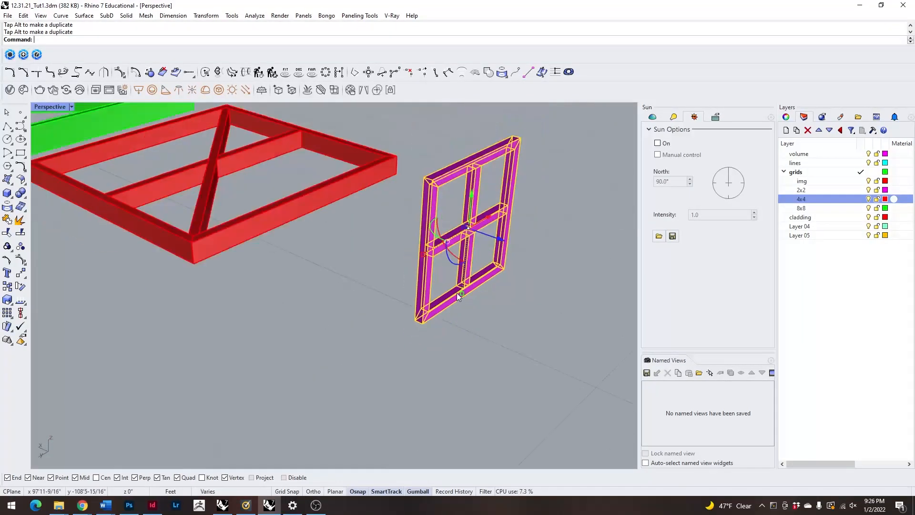
pyautogui.click(480, 329)
pyautogui.scroll(-3, 481, 333)
pyautogui.scroll(5, 420, 262)
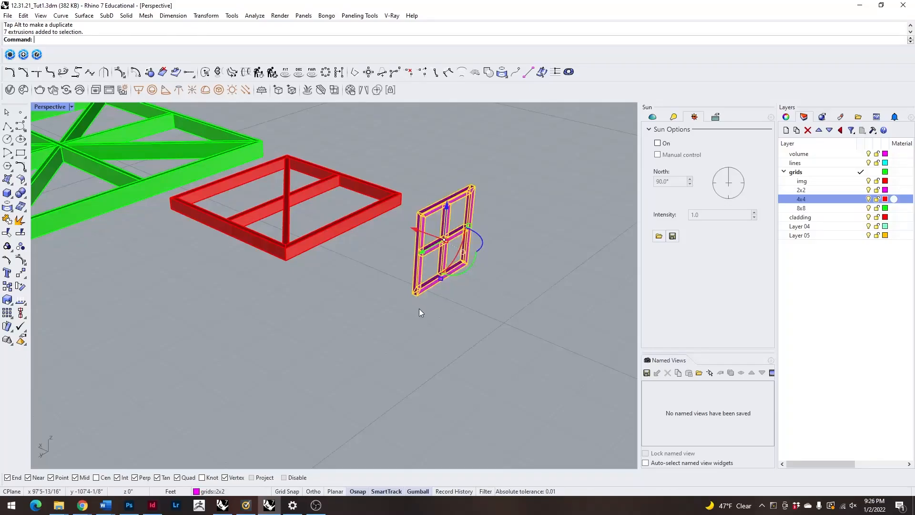
pyautogui.scroll(-3, 511, 333)
pyautogui.scroll(-2, 401, 265)
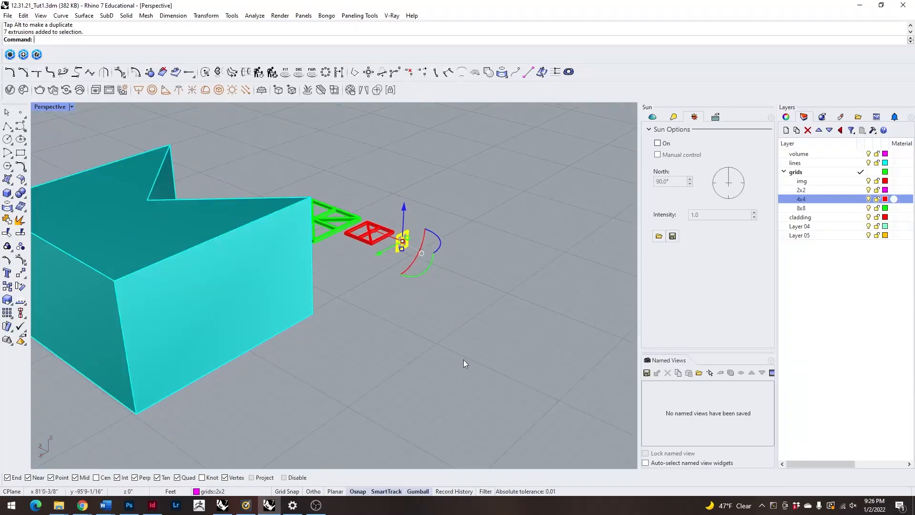
pyautogui.scroll(-4, 434, 354)
pyautogui.scroll(6, 434, 293)
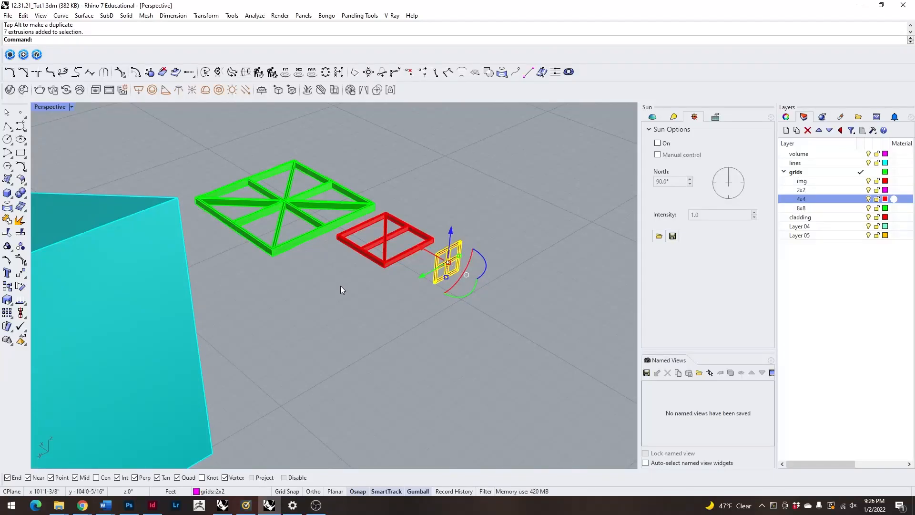
pyautogui.scroll(8, 449, 286)
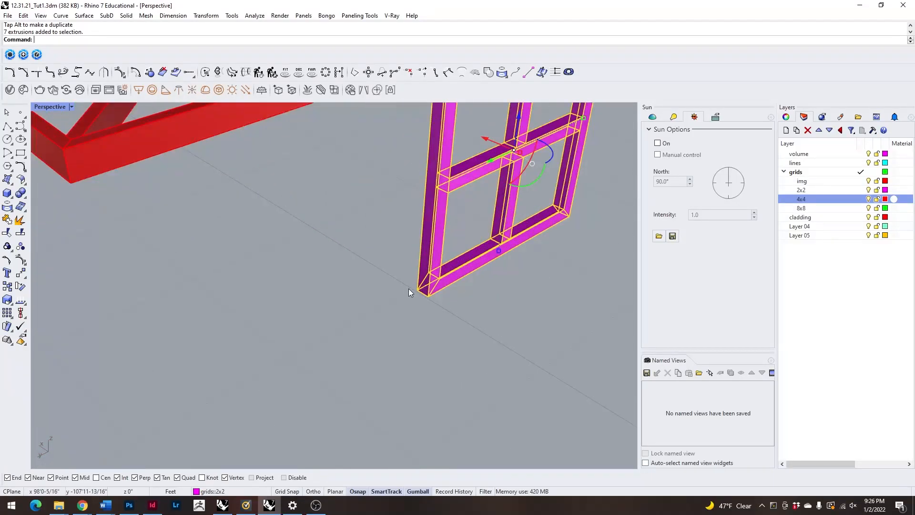
pyautogui.press('BackSpace')
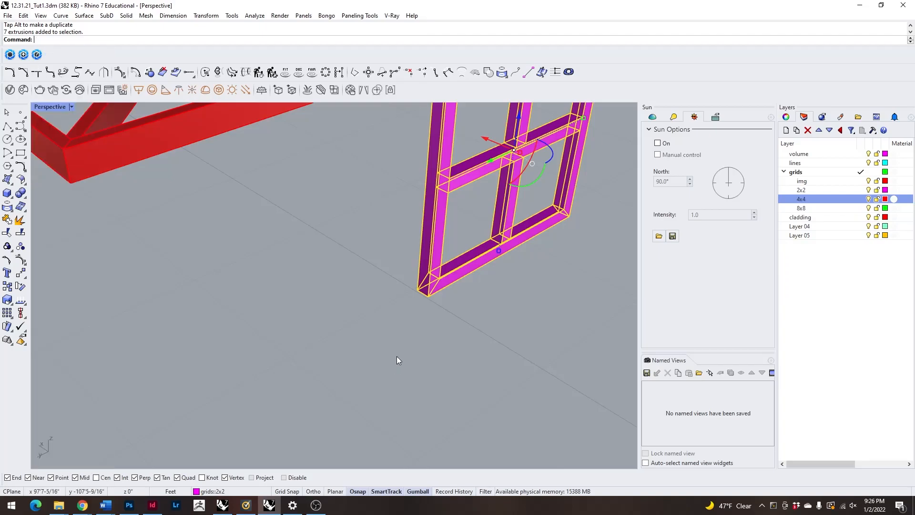
pyautogui.scroll(-5, 348, 291)
pyautogui.click(362, 333)
pyautogui.click(392, 299)
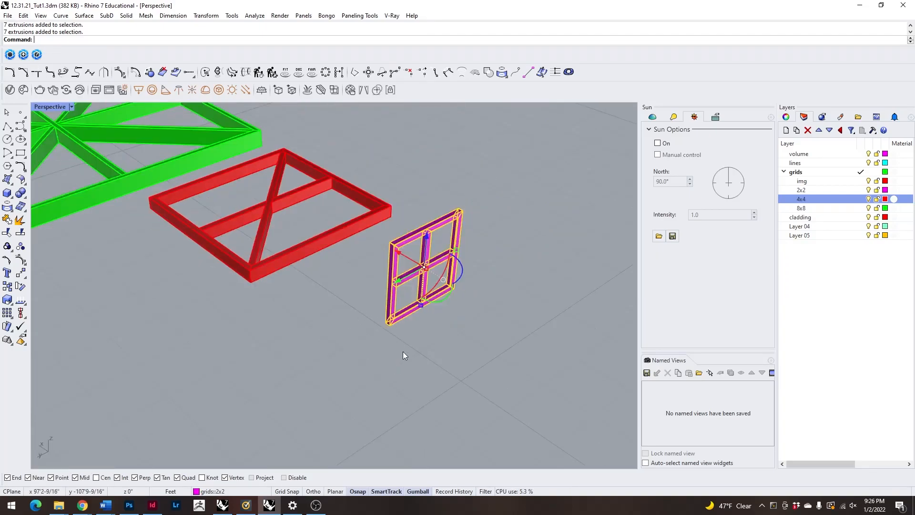
pyautogui.rightClick(403, 352)
pyautogui.scroll(8, 395, 330)
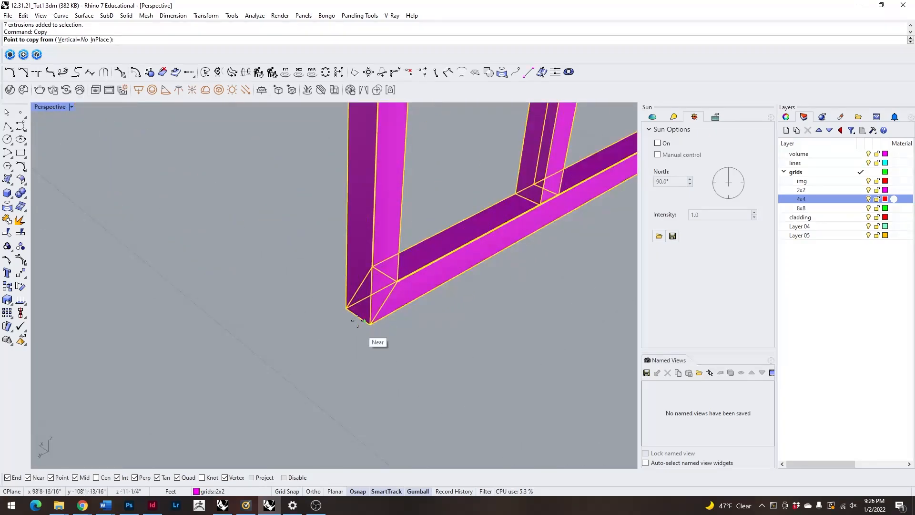
pyautogui.scroll(4, 345, 307)
pyautogui.click(346, 307)
pyautogui.scroll(-8, 445, 307)
pyautogui.scroll(5, 435, 286)
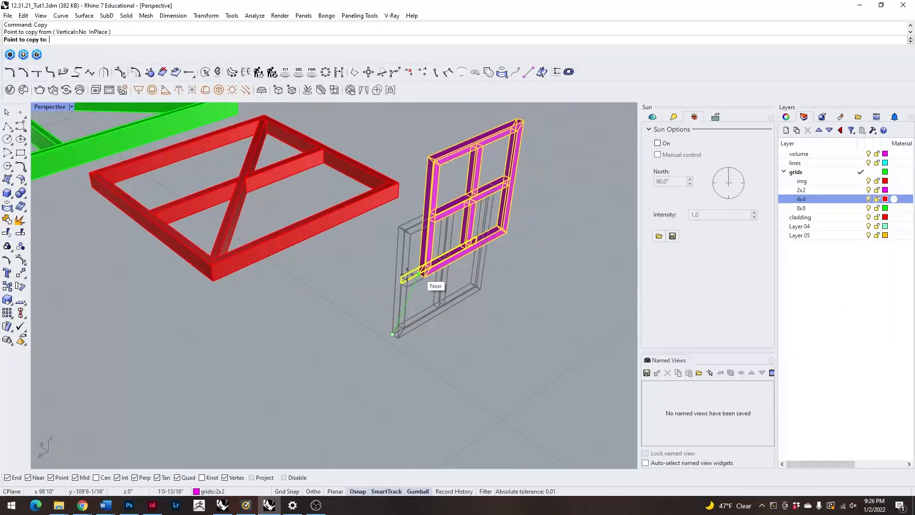
pyautogui.press('Escape')
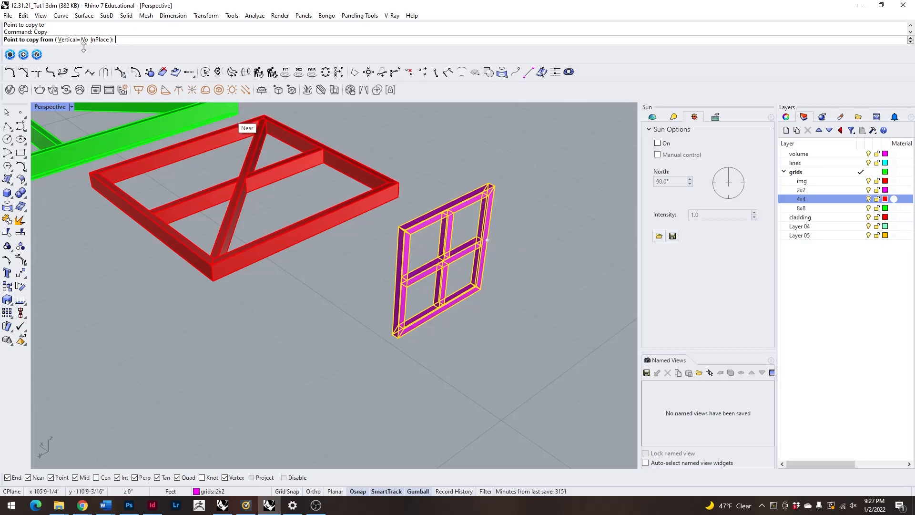
# Copy the upright 2'x2' panel from its lower corner to the base corner of the volume's end wall.
pyautogui.click(389, 337)
pyautogui.scroll(-8, 521, 198)
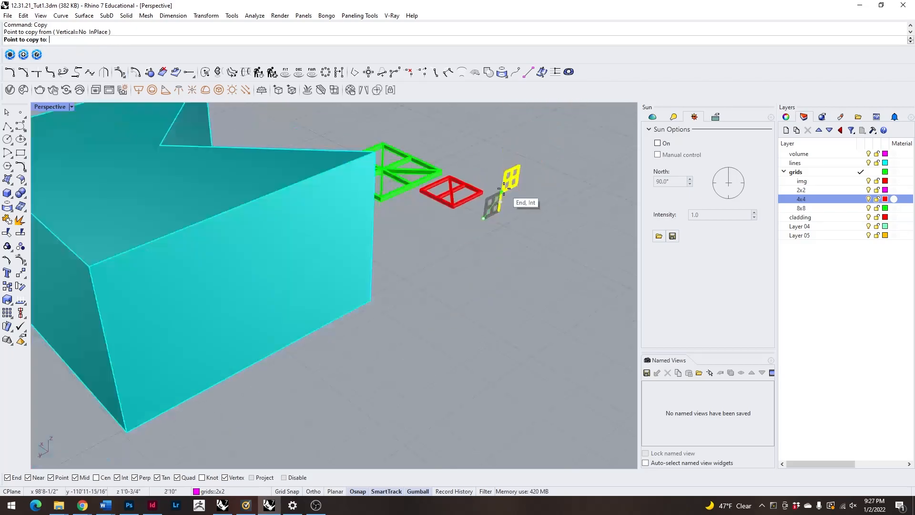
pyautogui.scroll(10, 272, 279)
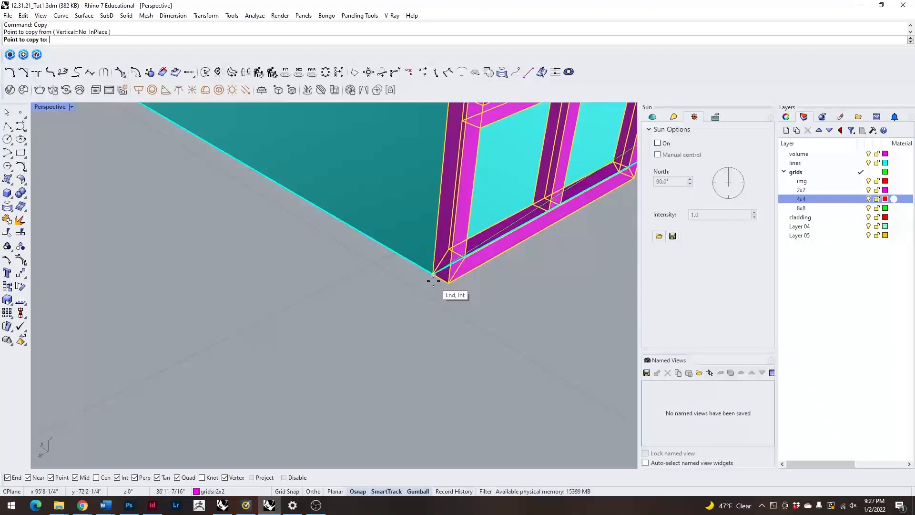
pyautogui.click(450, 271)
pyautogui.scroll(-5, 443, 269)
pyautogui.press('Escape')
pyautogui.press('Escape')
# Check how the copied 2'x2' panel sits against the volume's base corner from several angles, and deselect it.
pyautogui.moveTo(479, 341); pyautogui.dragTo(324, 329, button='right')
pyautogui.scroll(7, 230, 167)
pyautogui.scroll(-7, 276, 269)
pyautogui.moveTo(277, 269); pyautogui.dragTo(359, 290, button='right')
pyautogui.scroll(8, 359, 292)
pyautogui.scroll(3, 305, 358)
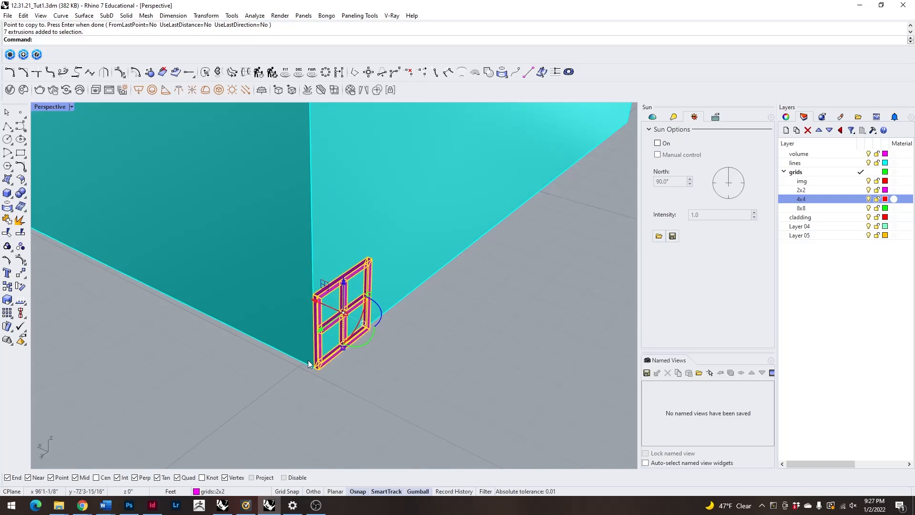
pyautogui.scroll(-6, 305, 358)
pyautogui.moveTo(305, 359); pyautogui.dragTo(402, 360, button='right')
pyautogui.press('Escape')
pyautogui.scroll(-4, 332, 302)
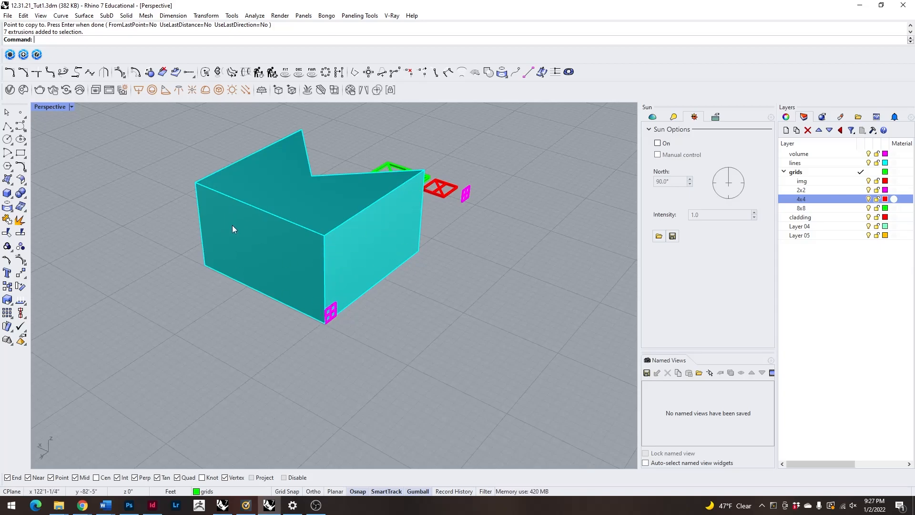
# Copy the 2'x2' panel at the end wall's base corner directly above itself along the wall's vertical edge.
pyautogui.scroll(8, 335, 323)
pyautogui.click(307, 255)
pyautogui.write('copy')
pyautogui.press('Return')
pyautogui.scroll(-5, 315, 262)
pyautogui.scroll(3, 323, 262)
pyautogui.scroll(-4, 323, 262)
pyautogui.scroll(4, 327, 343)
pyautogui.click(322, 370)
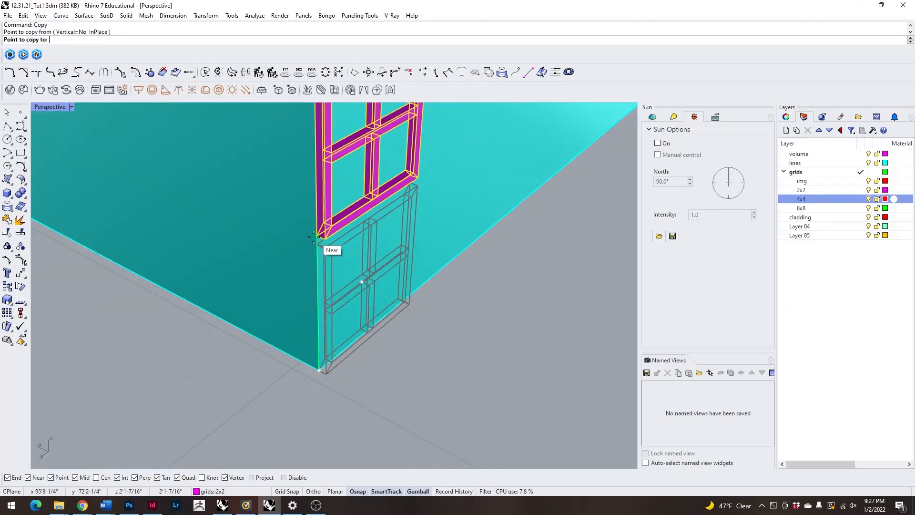
pyautogui.click(314, 235)
pyautogui.scroll(-4, 367, 320)
pyautogui.scroll(5, 377, 333)
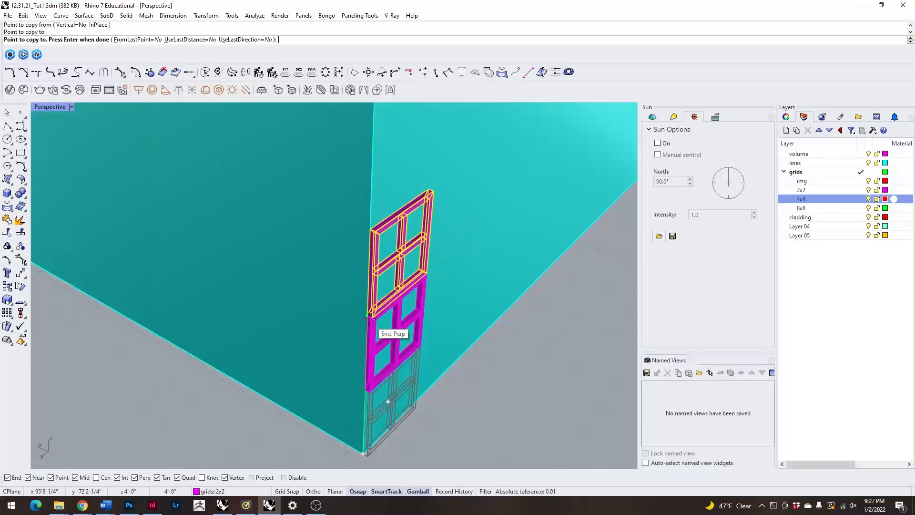
# Place four more copies of the panel up the same edge until the column reaches the wall's top.
pyautogui.click(369, 319)
pyautogui.click(370, 230)
pyautogui.scroll(-4, 371, 230)
pyautogui.scroll(4, 370, 273)
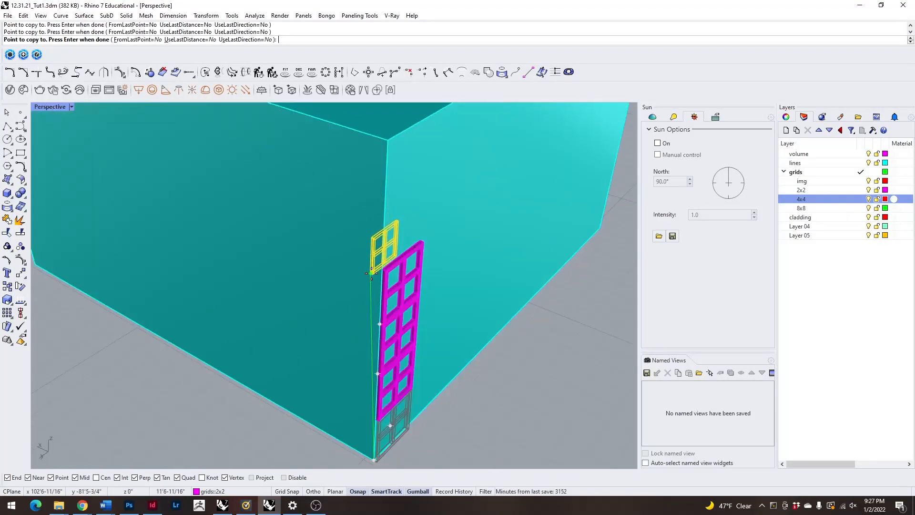
pyautogui.click(382, 269)
pyautogui.click(386, 208)
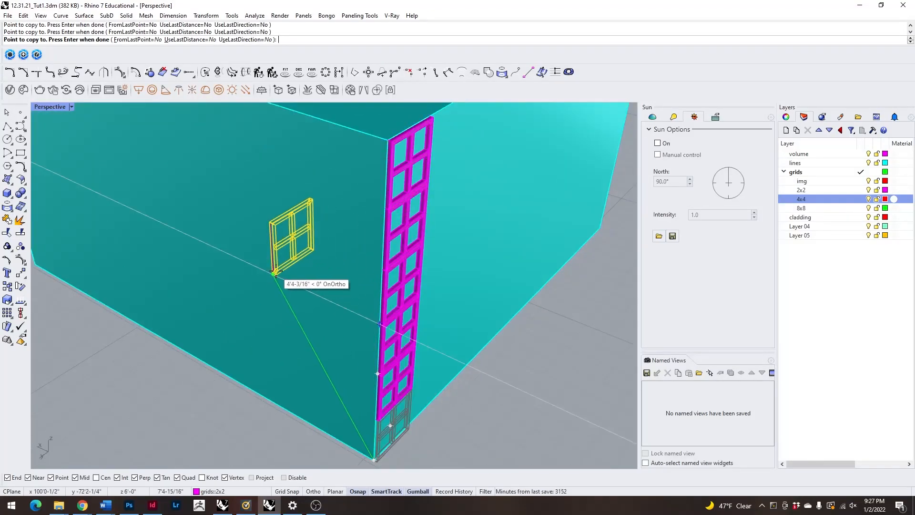
pyautogui.press('Return')
# Select all six stacked 2'x2' panels of the column on the end wall.
pyautogui.scroll(-8, 425, 377)
pyautogui.moveTo(293, 347); pyautogui.dragTo(281, 307, button='right')
pyautogui.scroll(7, 226, 168)
pyautogui.moveTo(226, 171); pyautogui.dragTo(303, 206, button='right')
pyautogui.scroll(7, 308, 206)
pyautogui.click(296, 209)
pyautogui.scroll(-7, 296, 209)
pyautogui.scroll(7, 310, 239)
pyautogui.keyDown('shift'); pyautogui.click(317, 264); pyautogui.keyUp('shift')
pyautogui.scroll(-9, 317, 265)
pyautogui.scroll(7, 316, 265)
pyautogui.keyDown('shift'); pyautogui.click(305, 301); pyautogui.keyUp('shift')
pyautogui.scroll(-7, 304, 305)
pyautogui.scroll(7, 305, 305)
pyautogui.keyDown('shift'); pyautogui.click(316, 332); pyautogui.keyUp('shift')
pyautogui.scroll(-7, 316, 333)
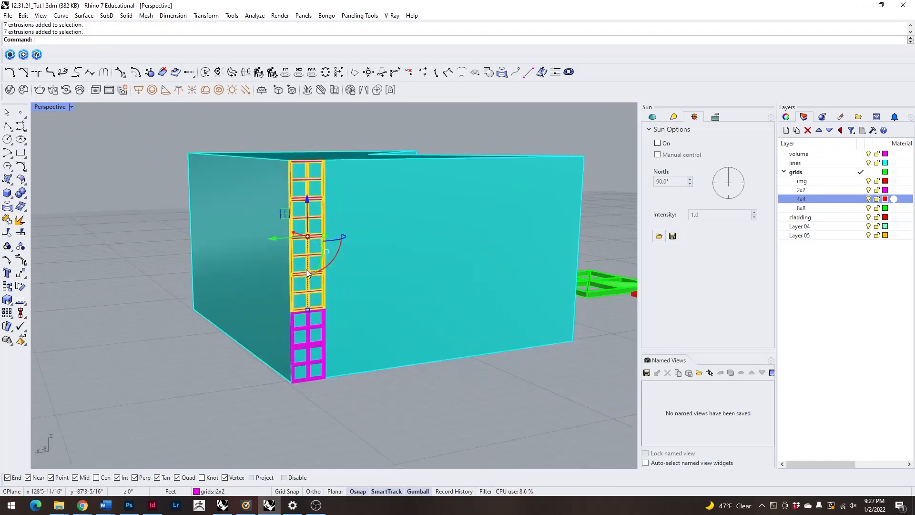
pyautogui.scroll(4, 310, 339)
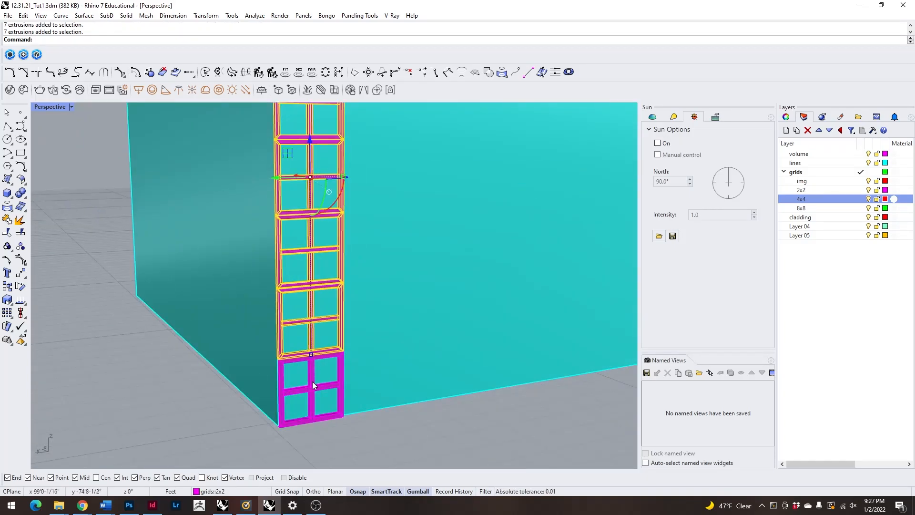
pyautogui.keyDown('shift'); pyautogui.click(312, 381); pyautogui.keyUp('shift')
pyautogui.scroll(-6, 330, 321)
pyautogui.scroll(-5, 331, 182)
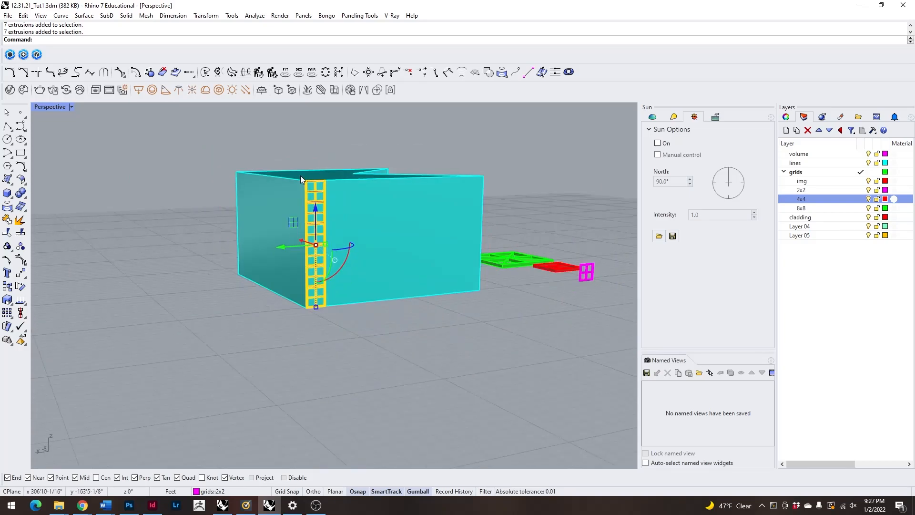
# Copy the selected column from its lower base corner so that a second column stands directly beside it.
pyautogui.scroll(7, 351, 290)
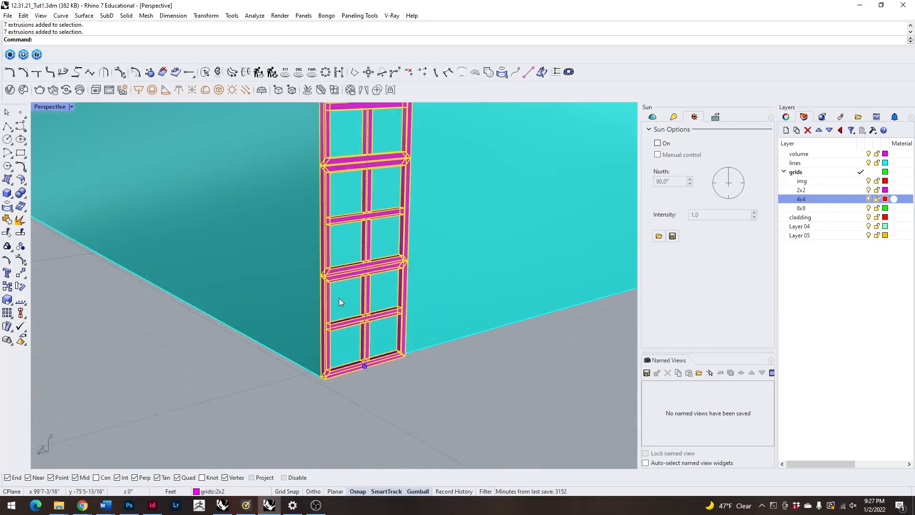
pyautogui.scroll(3, 324, 343)
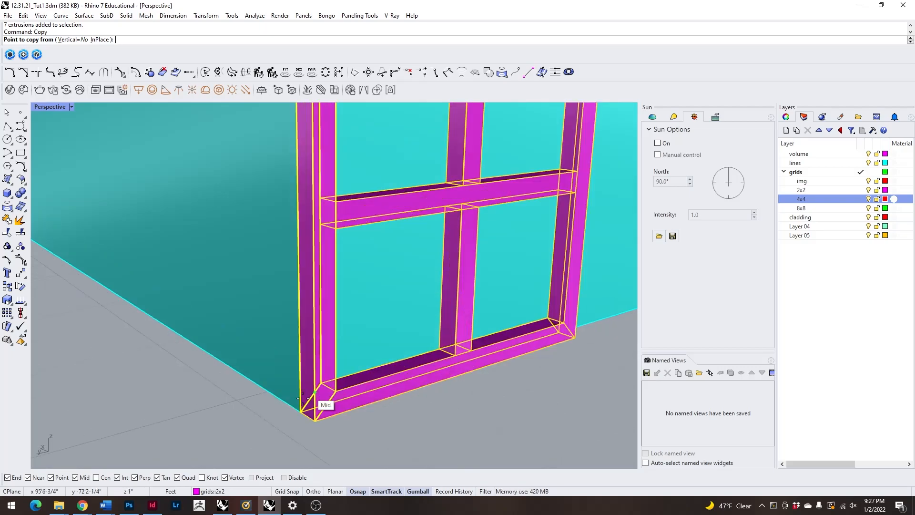
pyautogui.click(300, 411)
pyautogui.scroll(-5, 329, 392)
pyautogui.moveTo(334, 384); pyautogui.dragTo(260, 385, button='right')
pyautogui.scroll(-4, 269, 391)
pyautogui.click(170, 368)
pyautogui.scroll(8, 124, 381)
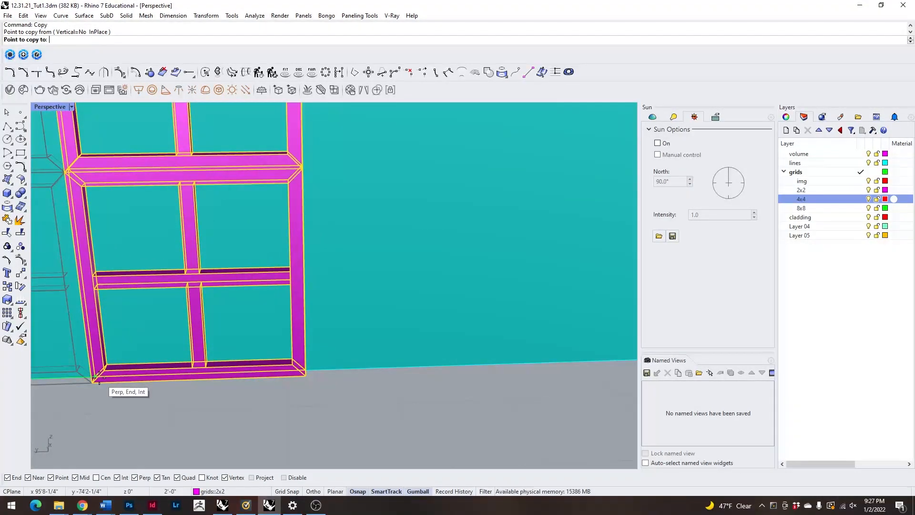
pyautogui.moveTo(348, 387); pyautogui.dragTo(305, 387, button='right')
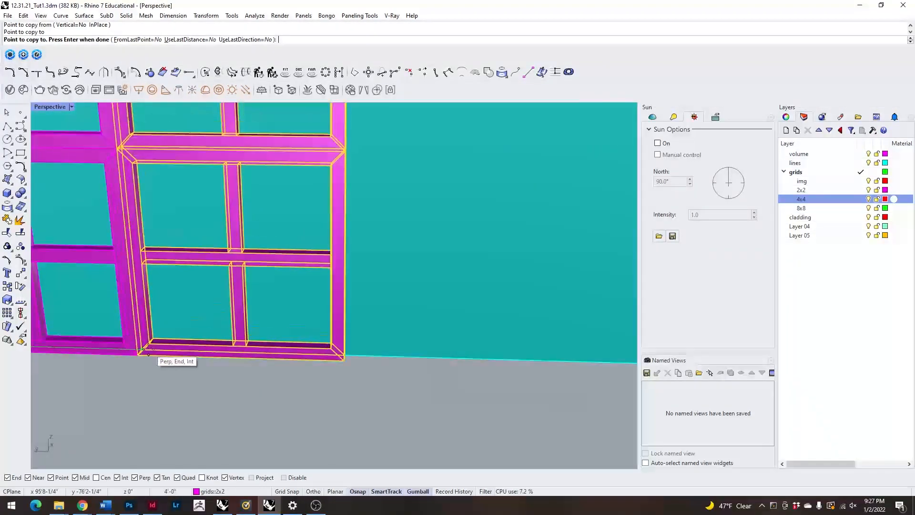
# Add further copies of the column along the end wall's base until six columns stand side by side.
pyautogui.click(143, 347)
pyautogui.moveTo(368, 410); pyautogui.dragTo(321, 413, button='right')
pyautogui.moveTo(231, 406); pyautogui.dragTo(251, 404, button='right')
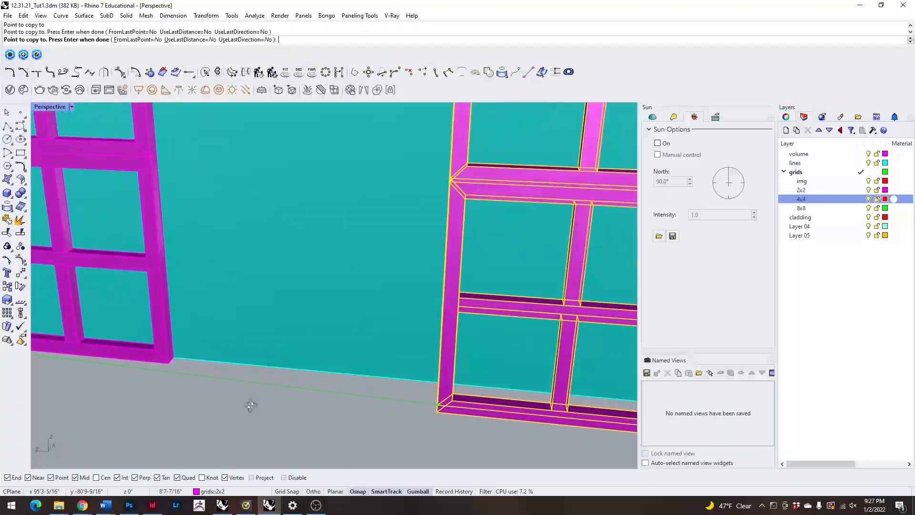
pyautogui.click(166, 361)
pyautogui.scroll(-7, 167, 362)
pyautogui.scroll(4, 270, 376)
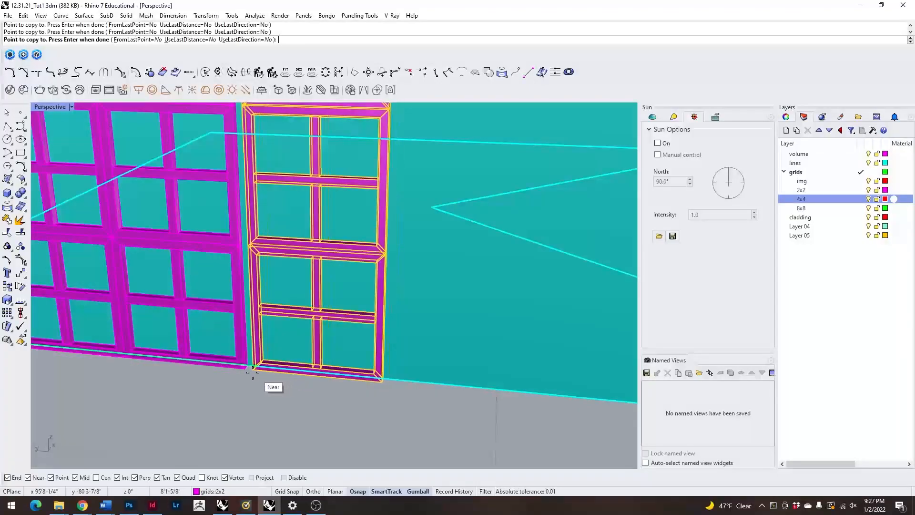
pyautogui.scroll(8, 250, 368)
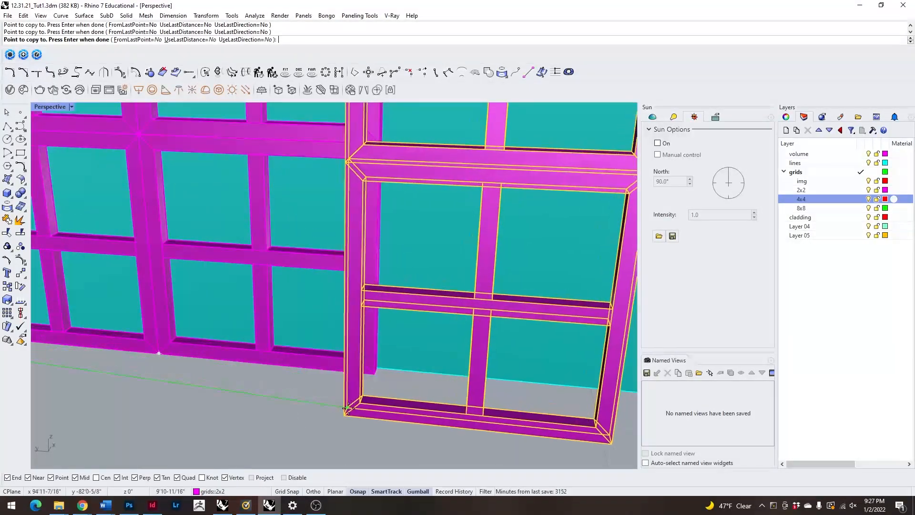
pyautogui.click(210, 390)
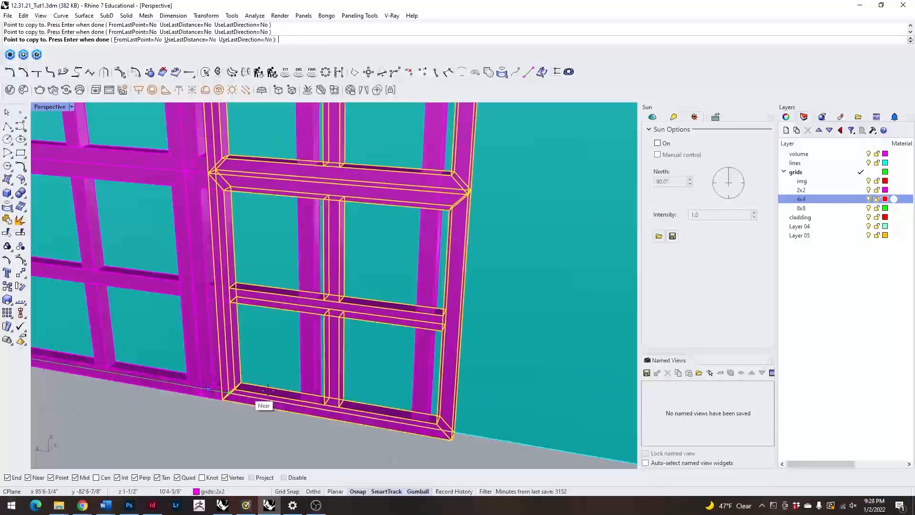
pyautogui.press('Return')
# Select the whole block of six panel columns on the end wall.
pyautogui.scroll(-14, 313, 380)
pyautogui.click(163, 184)
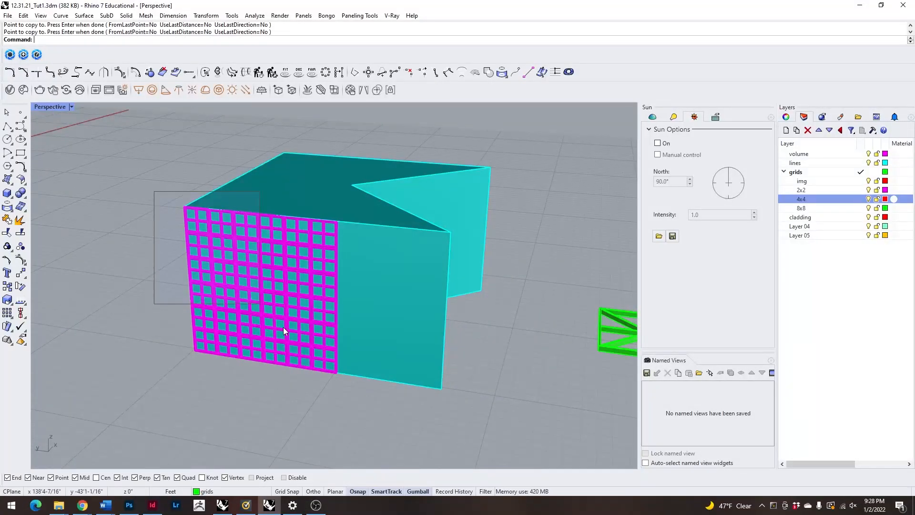
pyautogui.moveTo(259, 304); pyautogui.dragTo(350, 405)
pyautogui.moveTo(332, 389); pyautogui.dragTo(255, 344, button='right')
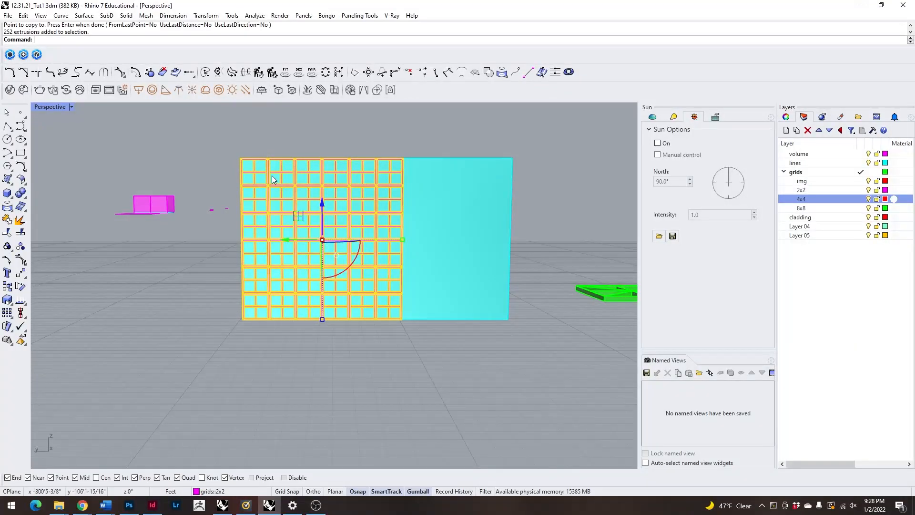
pyautogui.moveTo(390, 290); pyautogui.dragTo(399, 208, button='right')
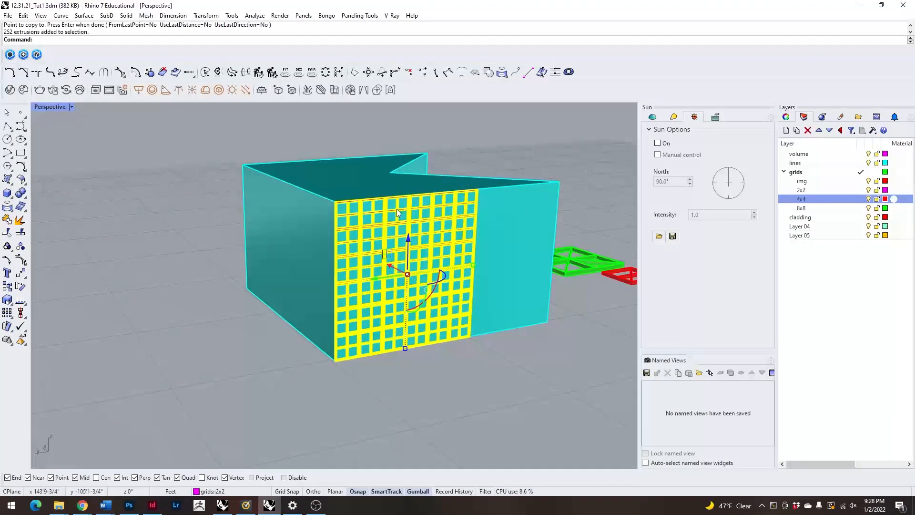
pyautogui.moveTo(321, 384); pyautogui.dragTo(341, 384, button='right')
# Copy the six-column block from its base corner to its far lower corner, extending the grid across the end wall.
pyautogui.scroll(9, 366, 382)
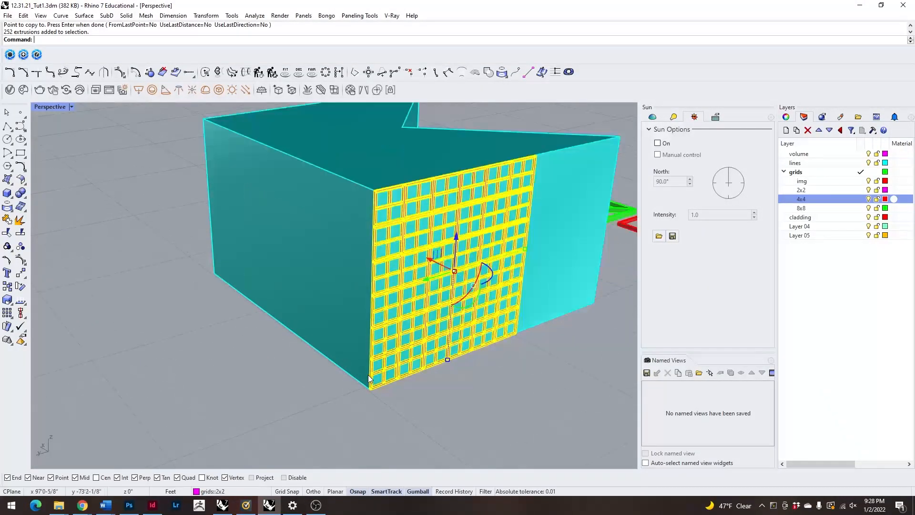
pyautogui.rightClick(370, 425)
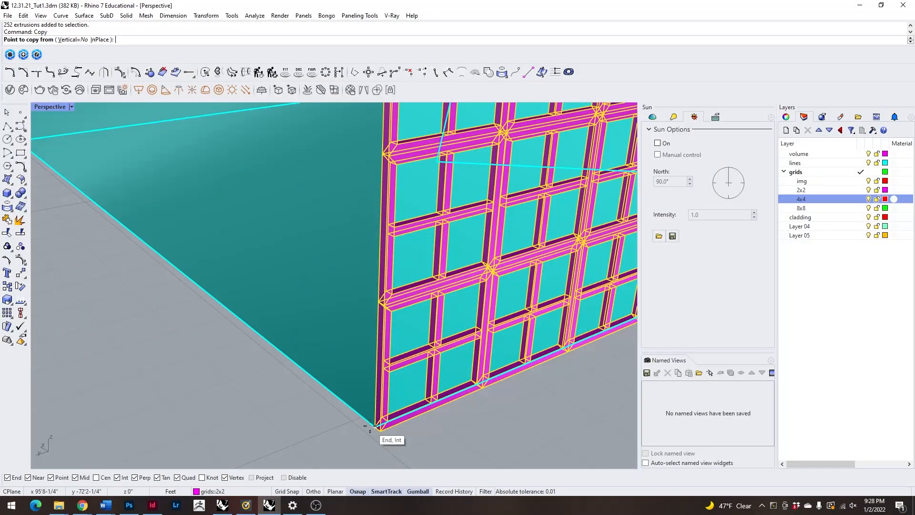
pyautogui.click(375, 427)
pyautogui.scroll(-5, 286, 409)
pyautogui.scroll(10, 398, 376)
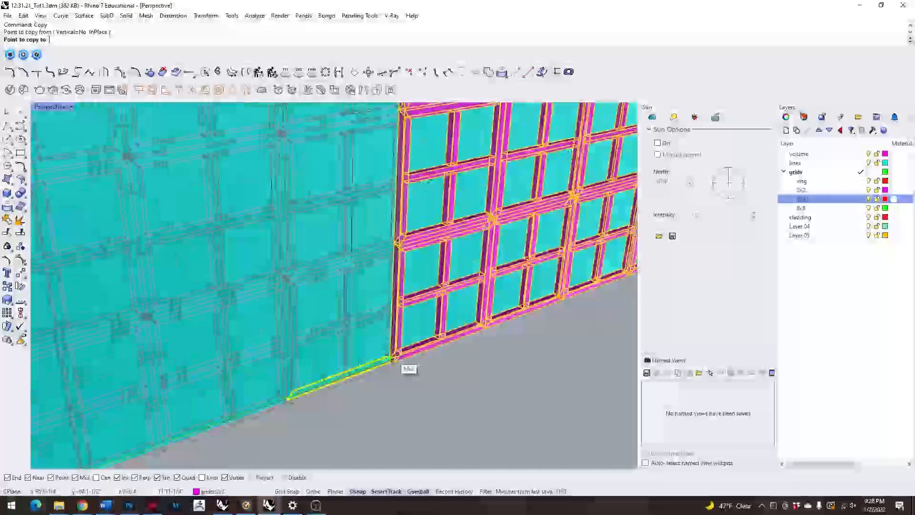
pyautogui.moveTo(422, 401); pyautogui.dragTo(361, 409, button='right')
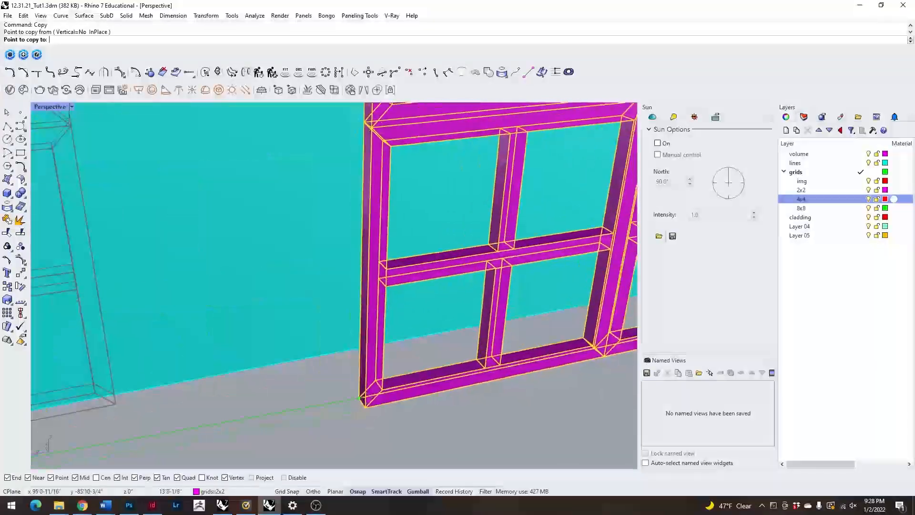
pyautogui.scroll(-8, 371, 403)
pyautogui.scroll(10, 372, 401)
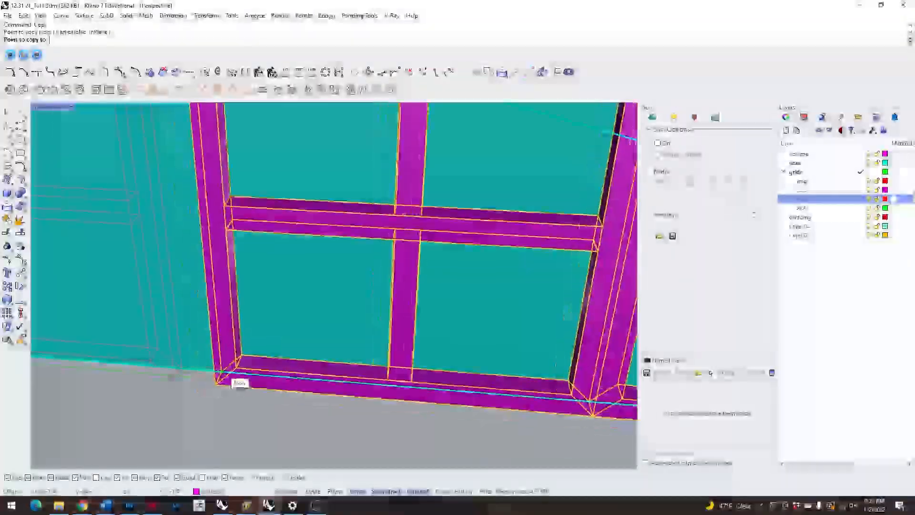
pyautogui.click(187, 373)
pyautogui.scroll(-10, 214, 367)
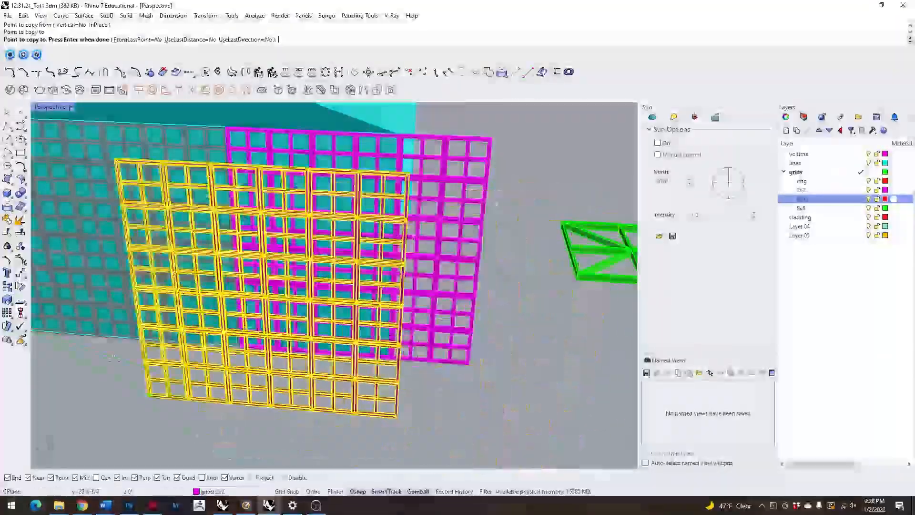
pyautogui.scroll(-6, 388, 390)
pyautogui.press('Return')
# Delete the two panel columns that overhang the end wall's far edge.
pyautogui.scroll(2, 425, 384)
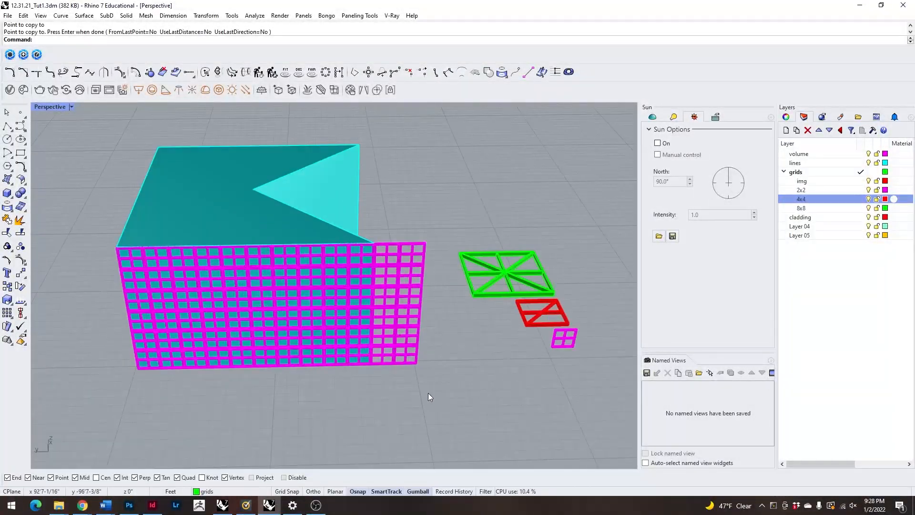
pyautogui.moveTo(379, 230); pyautogui.dragTo(380, 232)
pyautogui.press('Delete')
# Duplicate the end wall's complete panel grid beside the volume and turn the duplicate parallel to the adjoining wall.
pyautogui.scroll(-3, 401, 313)
pyautogui.moveTo(392, 344); pyautogui.dragTo(377, 309, button='right')
pyautogui.scroll(4, 315, 263)
pyautogui.moveTo(316, 263); pyautogui.dragTo(281, 355, button='right')
pyautogui.moveTo(344, 358); pyautogui.dragTo(344, 358)
pyautogui.moveTo(344, 358); pyautogui.dragTo(350, 358, button='right')
pyautogui.moveTo(360, 348); pyautogui.dragTo(390, 360)
pyautogui.moveTo(390, 359); pyautogui.dragTo(239, 329, button='right')
pyautogui.scroll(6, 238, 330)
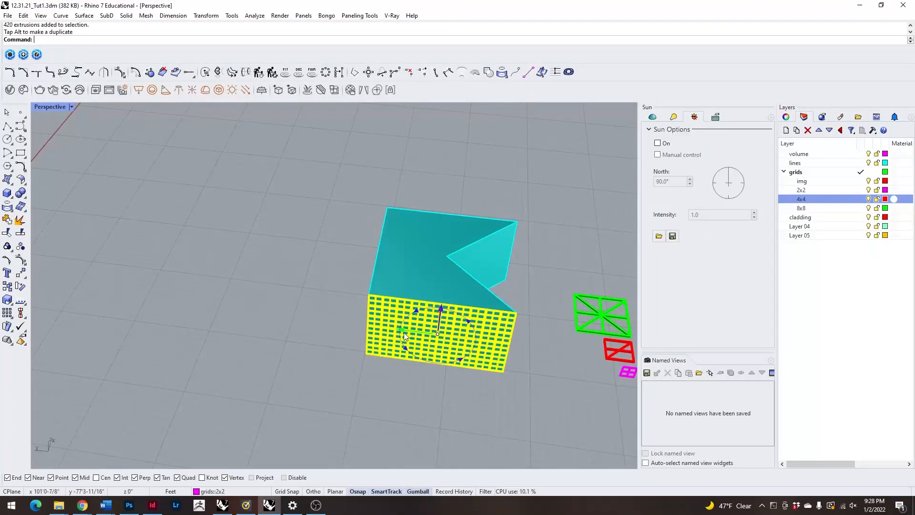
pyautogui.moveTo(405, 332); pyautogui.dragTo(219, 322, button='right')
pyautogui.moveTo(384, 342); pyautogui.dragTo(227, 286)
pyautogui.moveTo(138, 335); pyautogui.dragTo(338, 407, button='right')
# Move the turned grid from its lower corner to the volume's base corner so it covers the adjoining wall.
pyautogui.scroll(5, 317, 413)
pyautogui.scroll(2, 316, 413)
pyautogui.write('M')
pyautogui.press('Return')
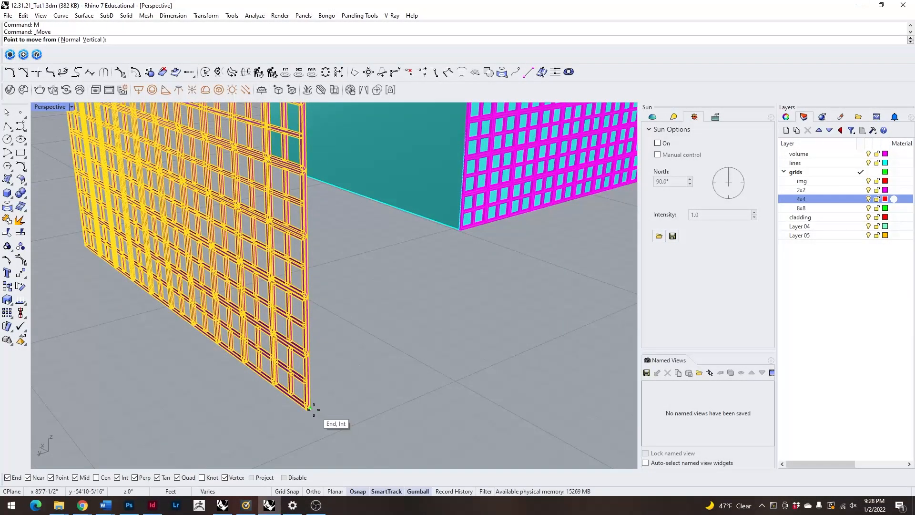
pyautogui.click(315, 406)
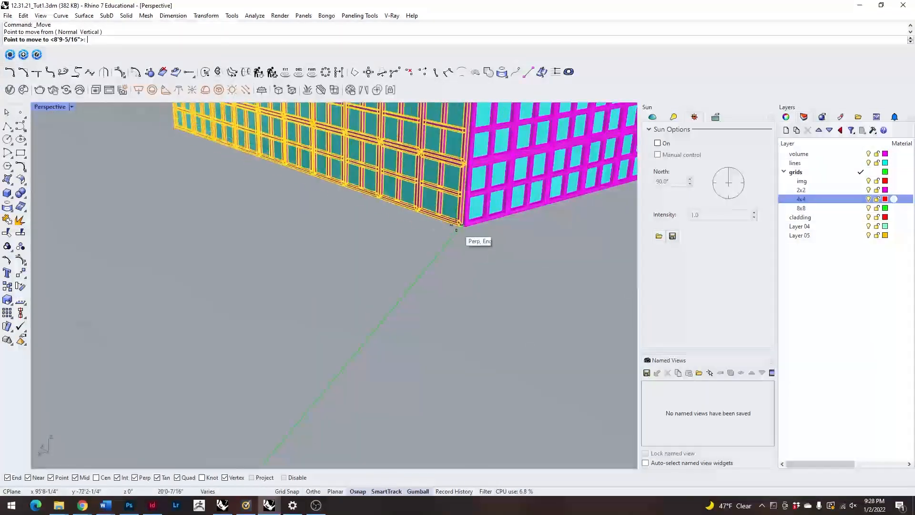
pyautogui.scroll(3, 461, 231)
# Inspect the two clad walls and the remaining bare faces of the volume from several sides.
pyautogui.scroll(-5, 336, 336)
pyautogui.moveTo(290, 360); pyautogui.dragTo(238, 277, button='right')
pyautogui.scroll(5, 382, 231)
pyautogui.scroll(-5, 376, 268)
pyautogui.moveTo(465, 276); pyautogui.dragTo(380, 276, button='right')
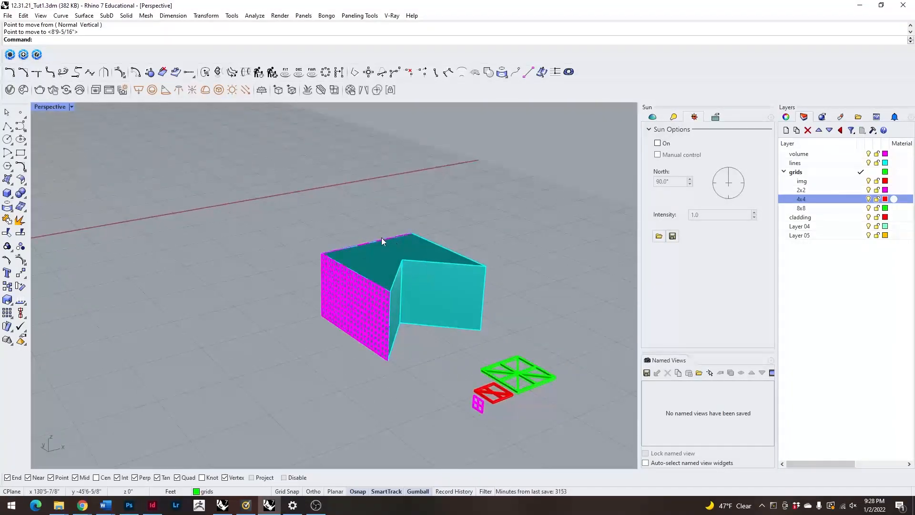
pyautogui.scroll(5, 395, 242)
pyautogui.scroll(-5, 299, 270)
pyautogui.moveTo(238, 281); pyautogui.dragTo(275, 311, button='right')
# Try deleting the picked part of the clad volume, and undo the deletion.
pyautogui.click(335, 330)
pyautogui.press('Delete')
pyautogui.moveTo(335, 360); pyautogui.dragTo(350, 329, button='right')
pyautogui.hotkey('ctrl', 'z')
# Check the volume and lines layers by toggling their visibility, and select the volume briefly.
pyautogui.scroll(6, 369, 247)
pyautogui.click(482, 404)
pyautogui.scroll(-4, 302, 274)
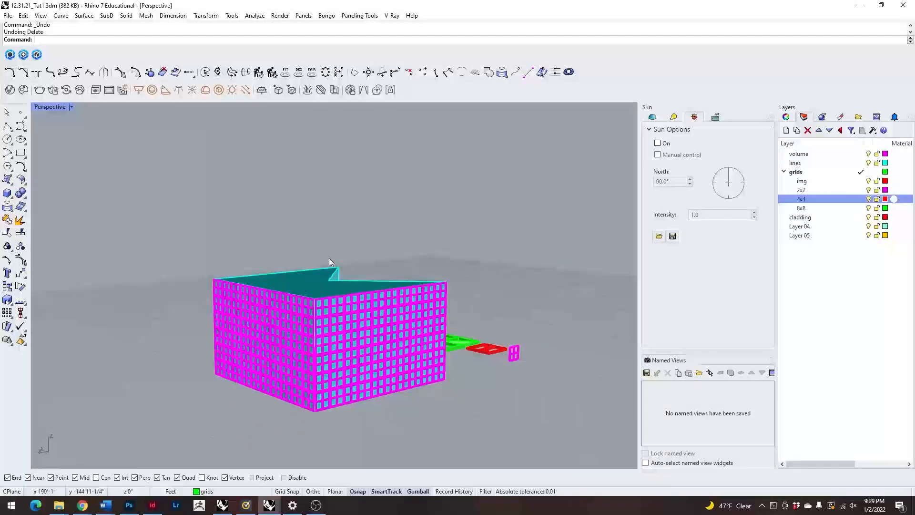
pyautogui.click(867, 154)
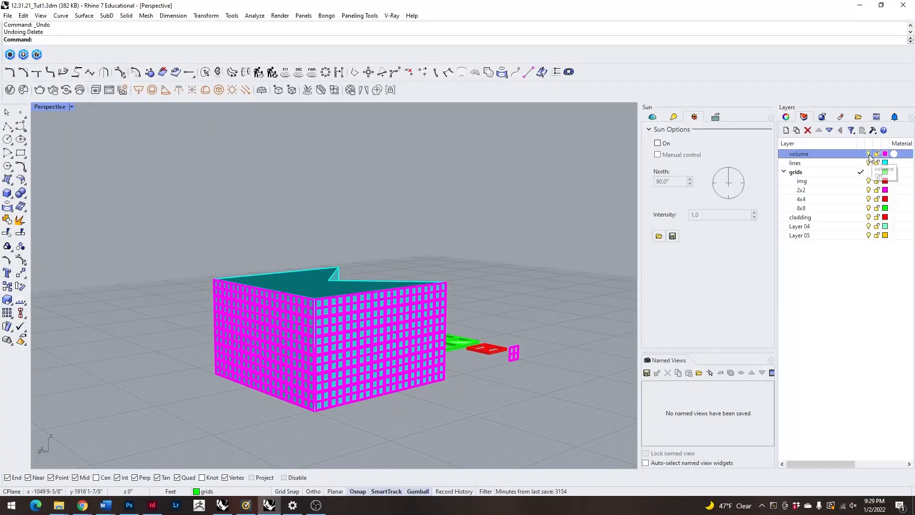
pyautogui.click(868, 163)
pyautogui.click(868, 163)
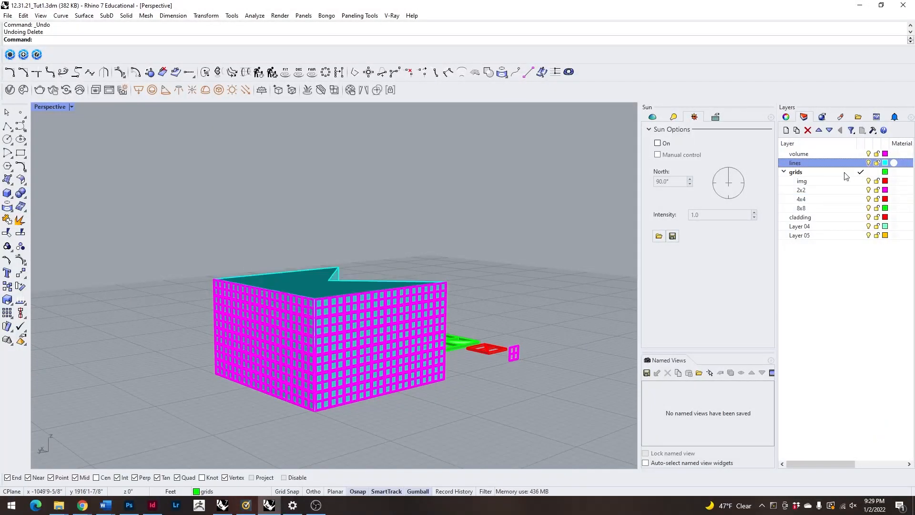
pyautogui.click(319, 284)
pyautogui.click(516, 227)
# Select the 2x2 grid covering the volume's side wall and group its pieces.
pyautogui.scroll(-8, 391, 244)
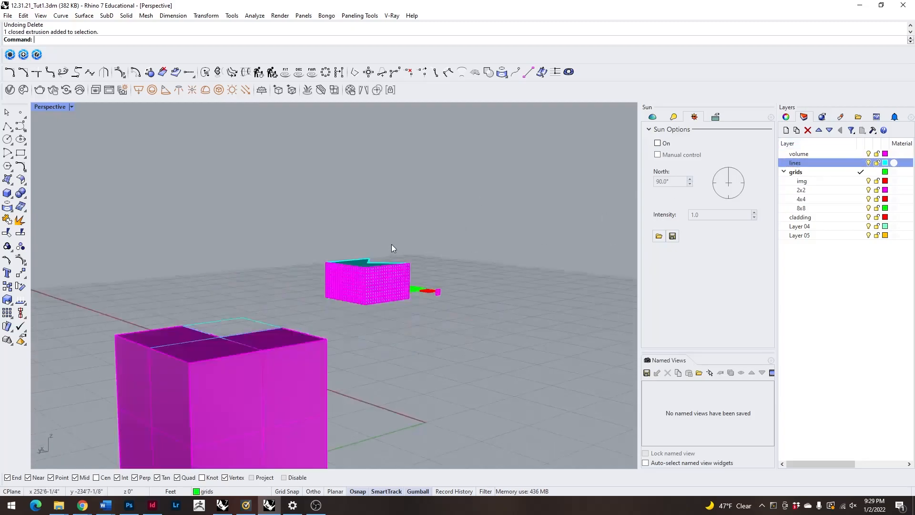
pyautogui.moveTo(391, 244); pyautogui.dragTo(357, 319, button='right')
pyautogui.scroll(6, 356, 319)
pyautogui.scroll(7, 376, 291)
pyautogui.scroll(-6, 399, 297)
pyautogui.moveTo(398, 286); pyautogui.dragTo(382, 293, button='right')
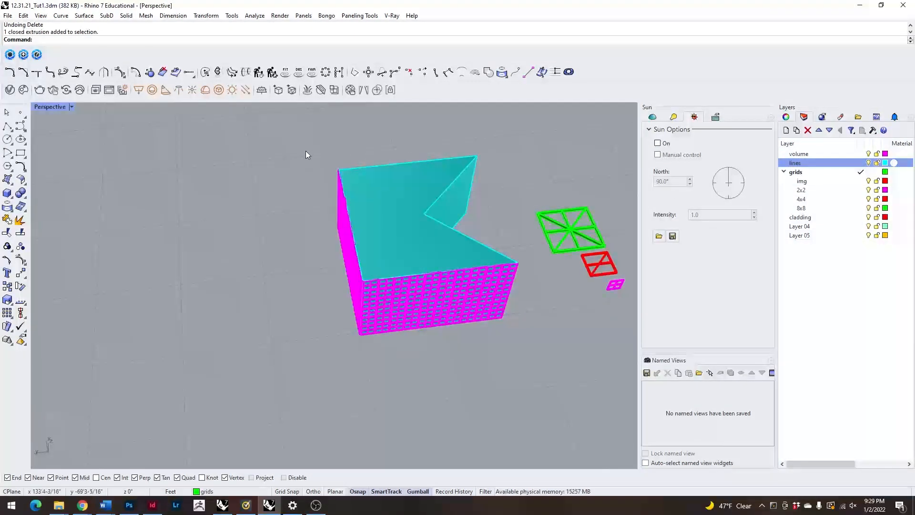
pyautogui.moveTo(375, 358); pyautogui.dragTo(373, 357)
pyautogui.moveTo(293, 150); pyautogui.dragTo(369, 348)
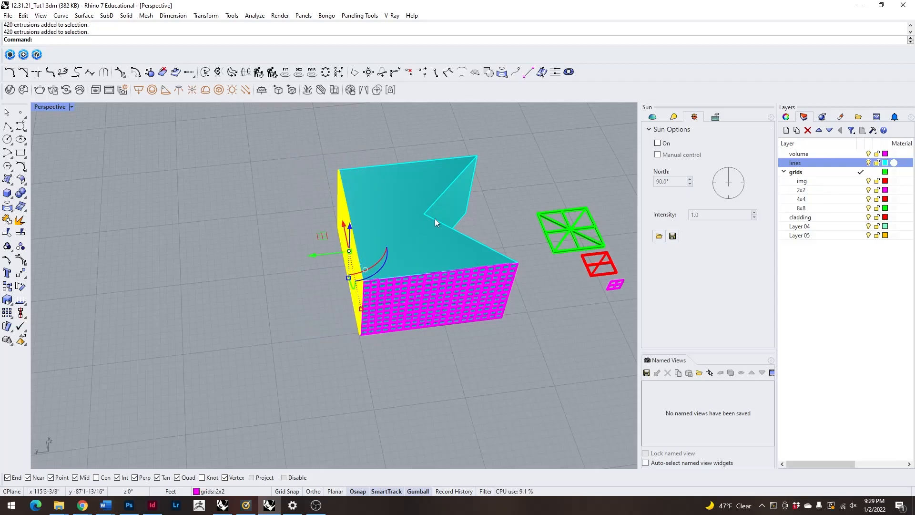
pyautogui.write('Group')
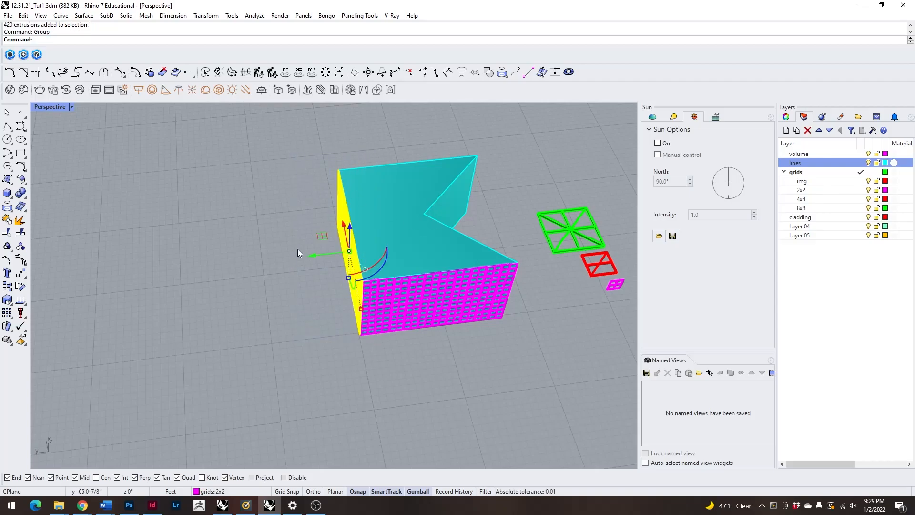
# Move the grouped side-wall grid 20 feet along the axis perpendicular to its wall, away from the volume.
pyautogui.click(312, 256)
pyautogui.write('20')
pyautogui.press('Return')
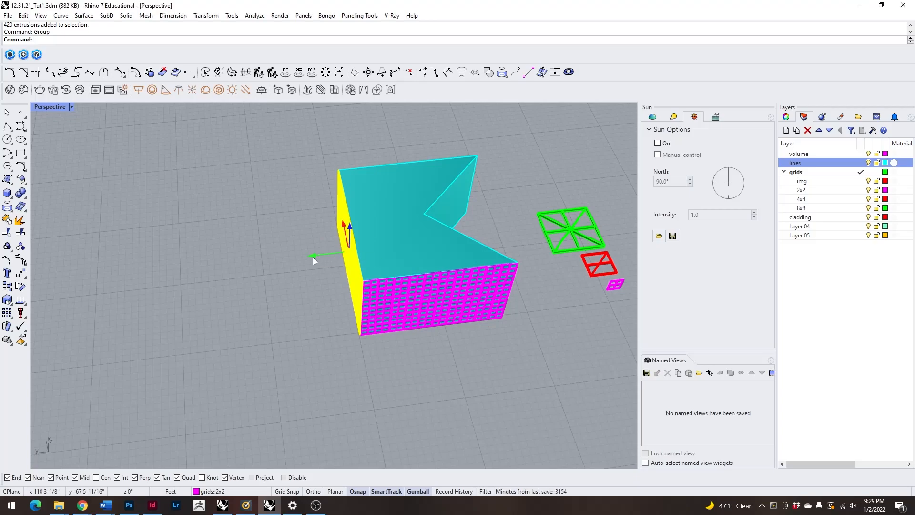
pyautogui.press('Escape')
pyautogui.click(209, 290)
pyautogui.moveTo(263, 300); pyautogui.dragTo(287, 321, button='right')
pyautogui.scroll(-6, 253, 310)
pyautogui.click(270, 308)
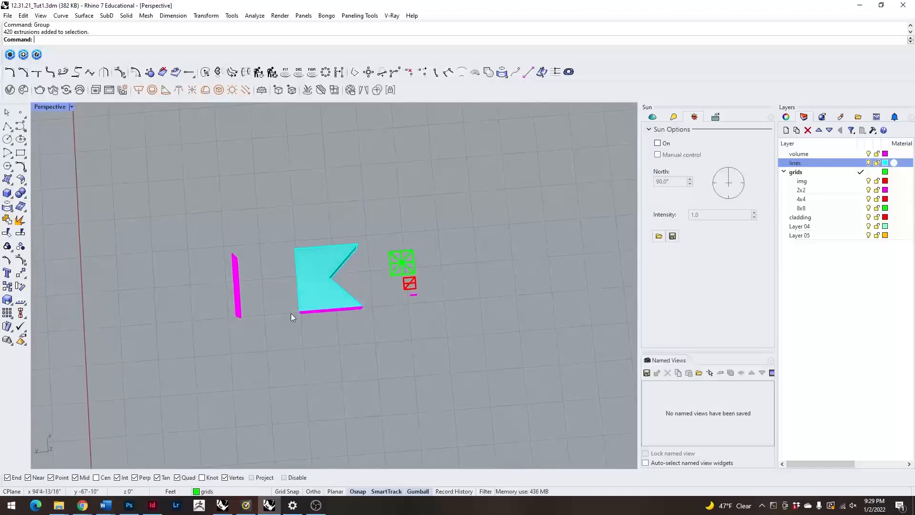
# Move the adjoining wall's grid -20 feet off the volume, leaving only its corner 2x2 panel in place.
pyautogui.scroll(3, 245, 316)
pyautogui.moveTo(425, 374); pyautogui.dragTo(425, 375)
pyautogui.moveTo(425, 375); pyautogui.dragTo(328, 265, button='right')
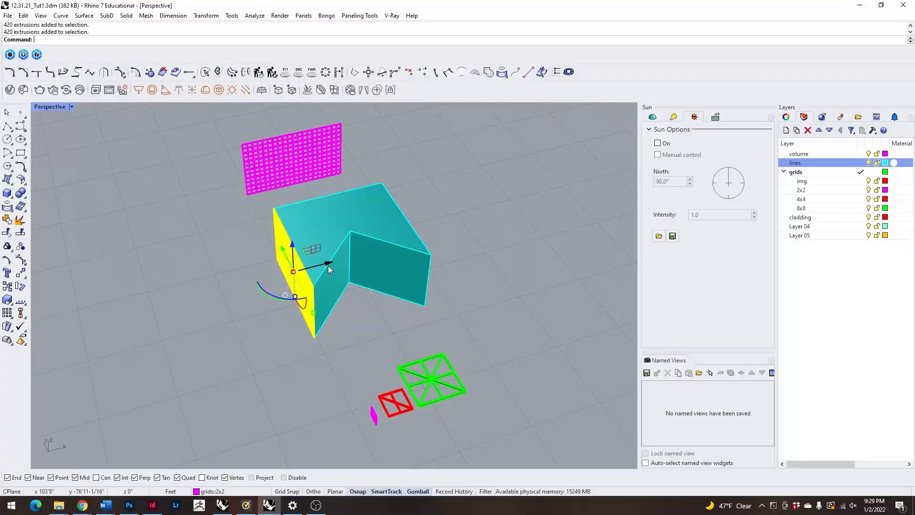
pyautogui.click(240, 363)
pyautogui.moveTo(344, 358); pyautogui.dragTo(345, 358)
pyautogui.moveTo(345, 358); pyautogui.dragTo(377, 307, button='right')
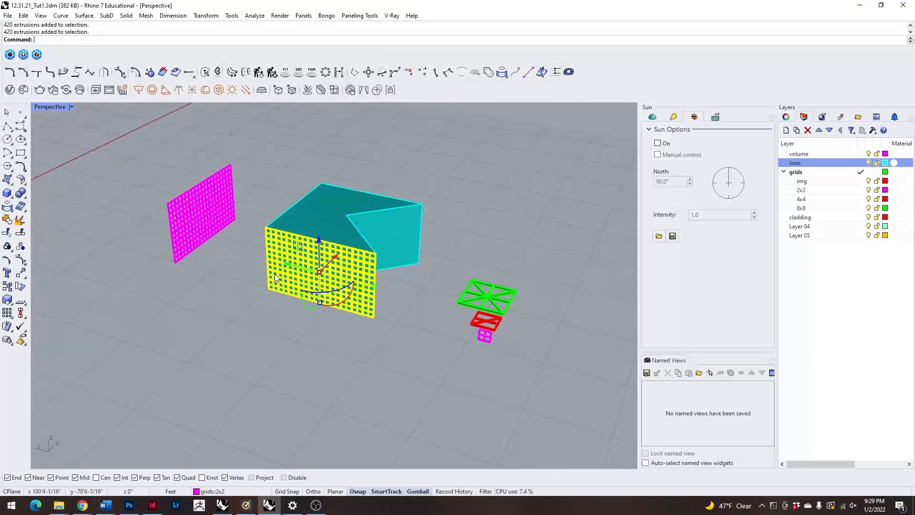
pyautogui.scroll(8, 274, 291)
pyautogui.keyDown('ctrl'); pyautogui.click(291, 315); pyautogui.keyUp('ctrl')
pyautogui.scroll(-6, 306, 286)
pyautogui.scroll(-3, 309, 283)
pyautogui.moveTo(267, 333); pyautogui.dragTo(362, 271, button='right')
pyautogui.click(362, 270)
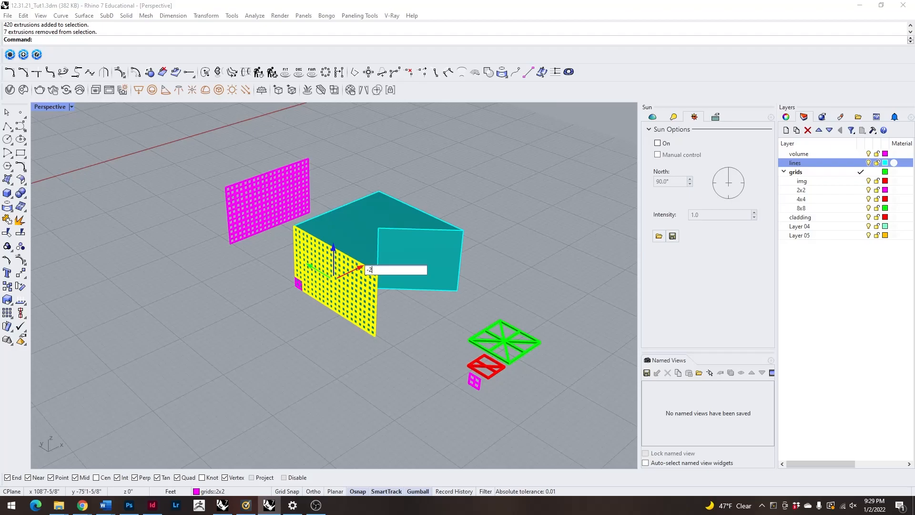
pyautogui.write('-20')
pyautogui.press('Return')
pyautogui.click(382, 365)
# Start an array of the corner 2x2 panel and check the wall against the axes, keeping 1 in the X direction.
pyautogui.moveTo(383, 365); pyautogui.dragTo(408, 318, button='right')
pyautogui.scroll(8, 350, 307)
pyautogui.click(362, 378)
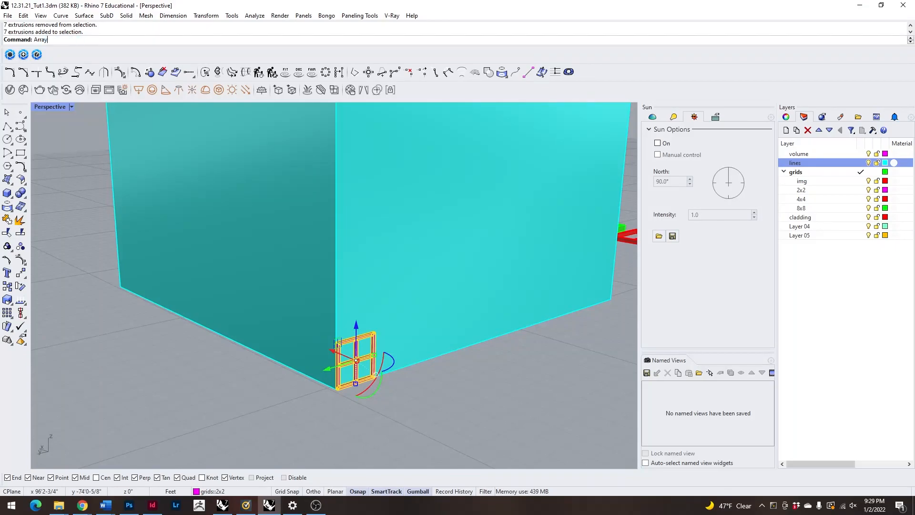
pyautogui.press('Return')
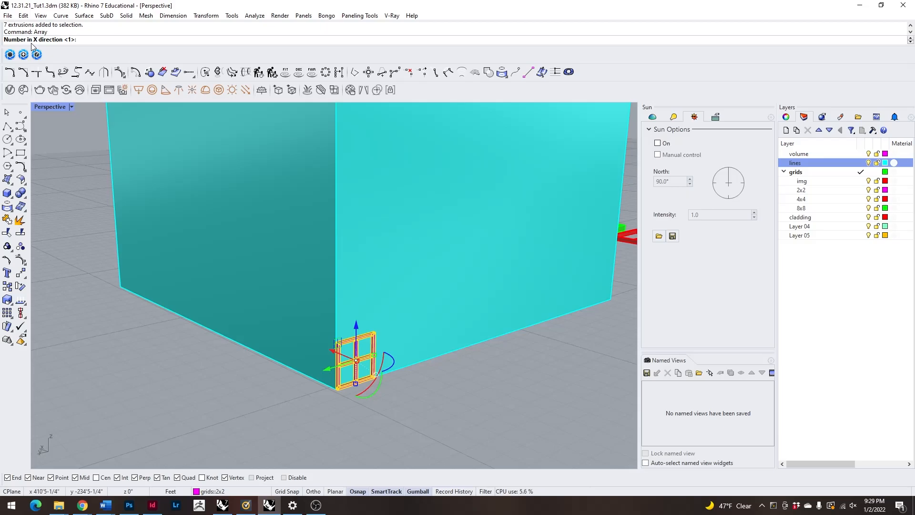
pyautogui.scroll(-8, 272, 310)
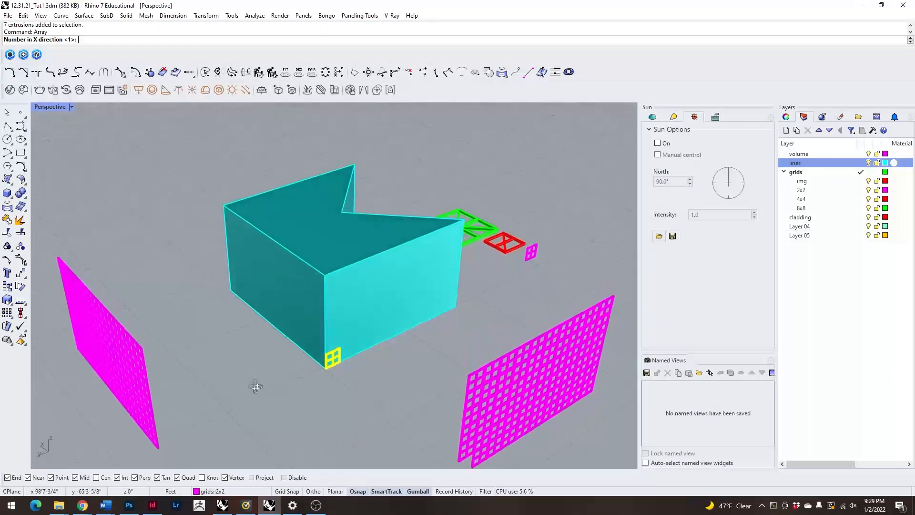
pyautogui.scroll(3, 335, 353)
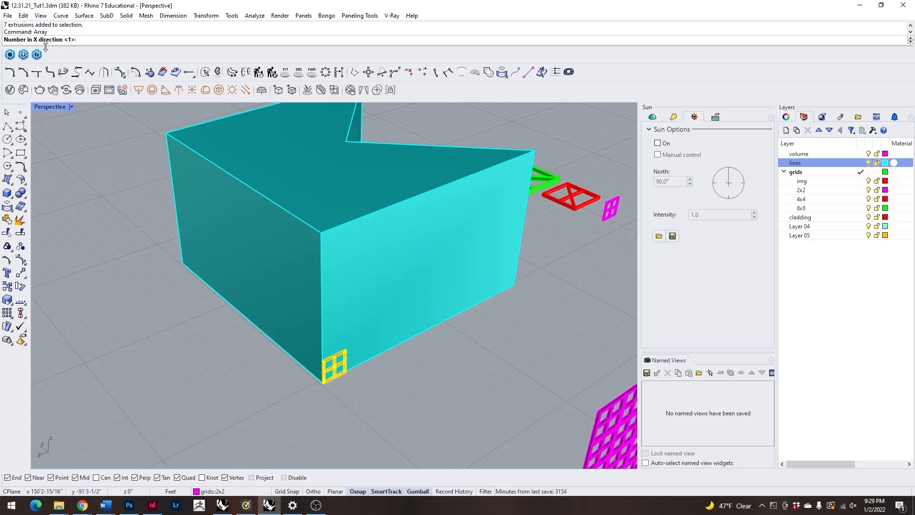
pyautogui.scroll(-6, 188, 142)
pyautogui.moveTo(134, 231); pyautogui.dragTo(208, 344, button='right')
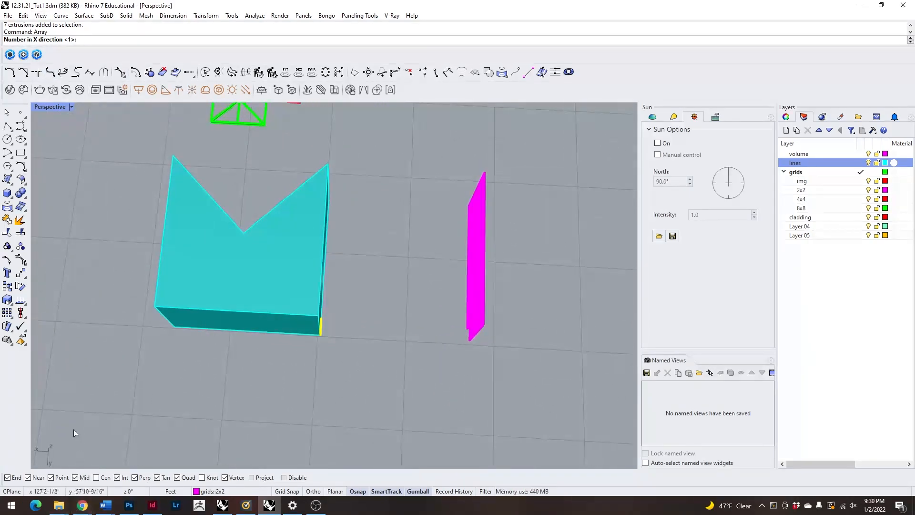
pyautogui.moveTo(102, 430); pyautogui.dragTo(38, 465, button='right')
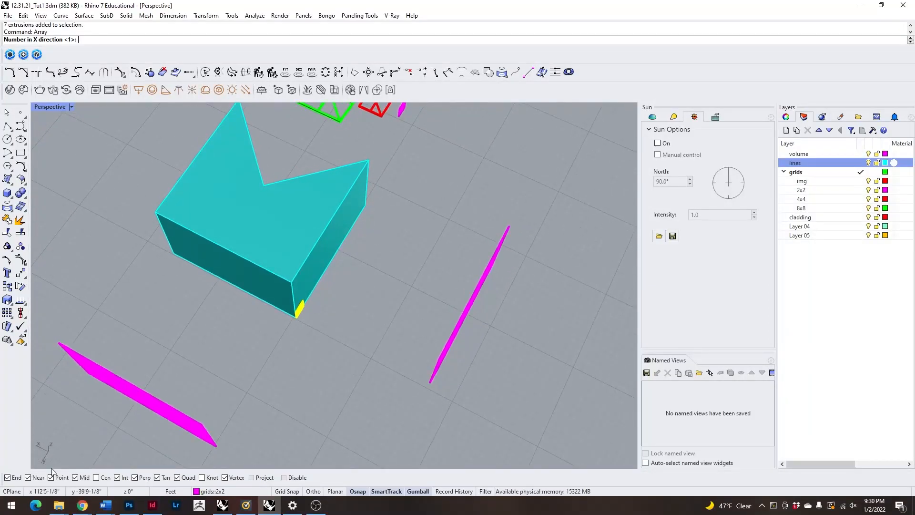
pyautogui.moveTo(281, 427); pyautogui.dragTo(277, 409, button='right')
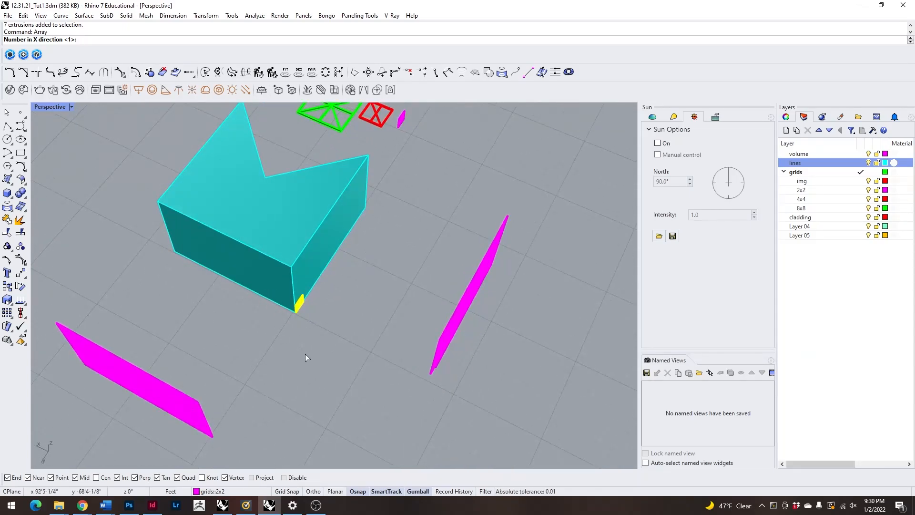
pyautogui.moveTo(301, 344); pyautogui.dragTo(169, 215, button='right')
pyautogui.scroll(5, 281, 233)
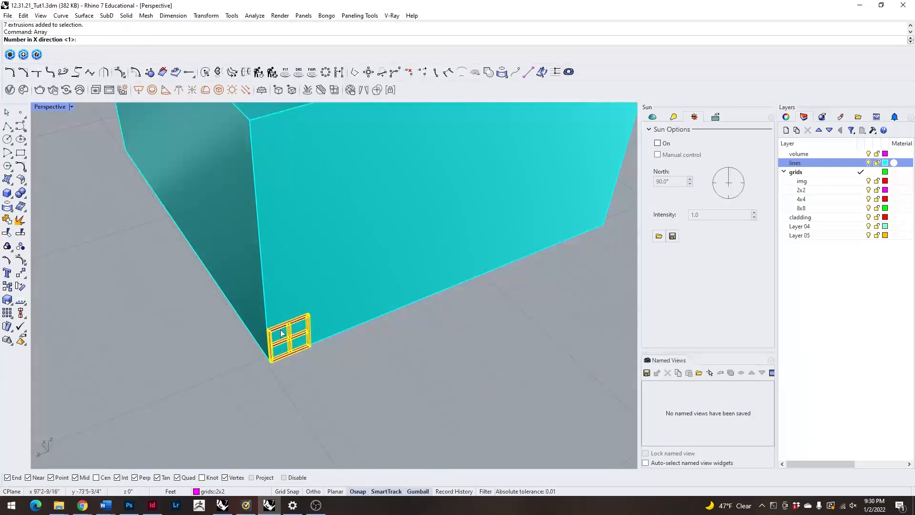
# Set the array counts to 10 in the Y direction and 6 in the Z direction.
pyautogui.scroll(-2, 201, 224)
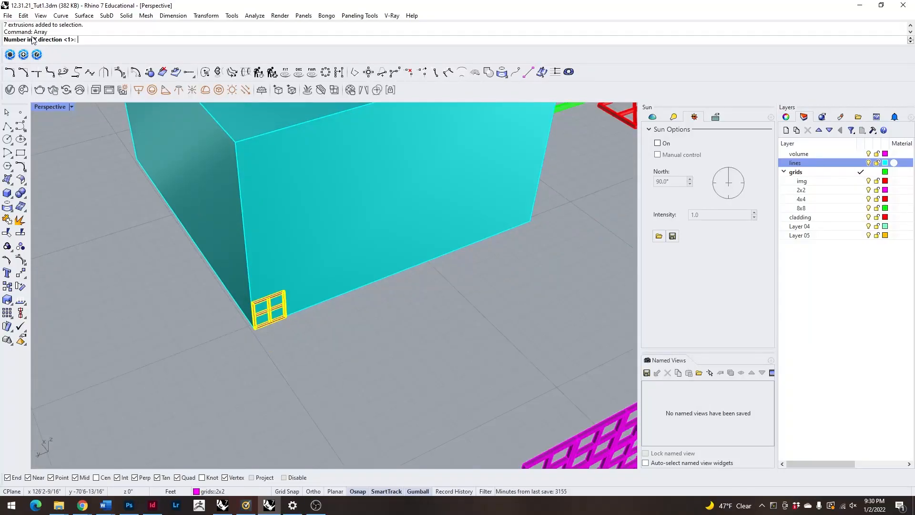
pyautogui.scroll(-5, 202, 317)
pyautogui.scroll(3, 253, 333)
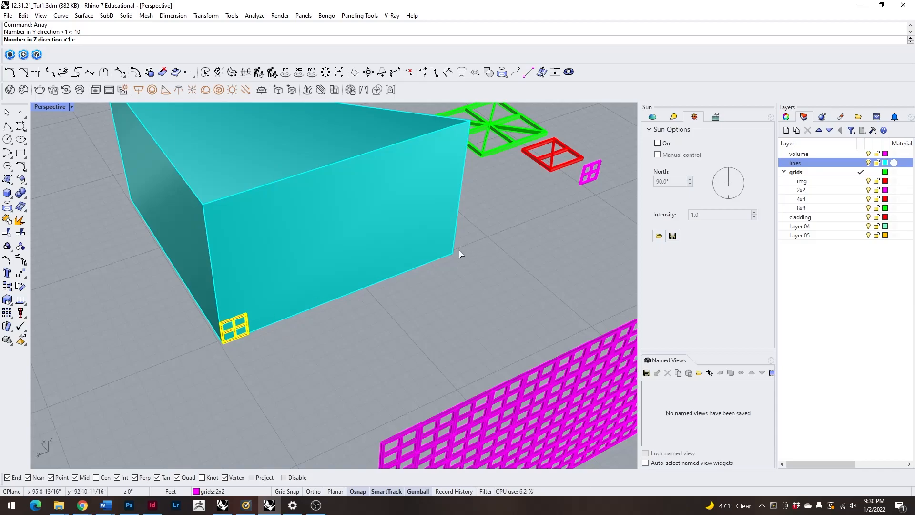
pyautogui.scroll(-3, 259, 301)
pyautogui.moveTo(259, 302); pyautogui.dragTo(248, 269, button='right')
pyautogui.scroll(2, 248, 270)
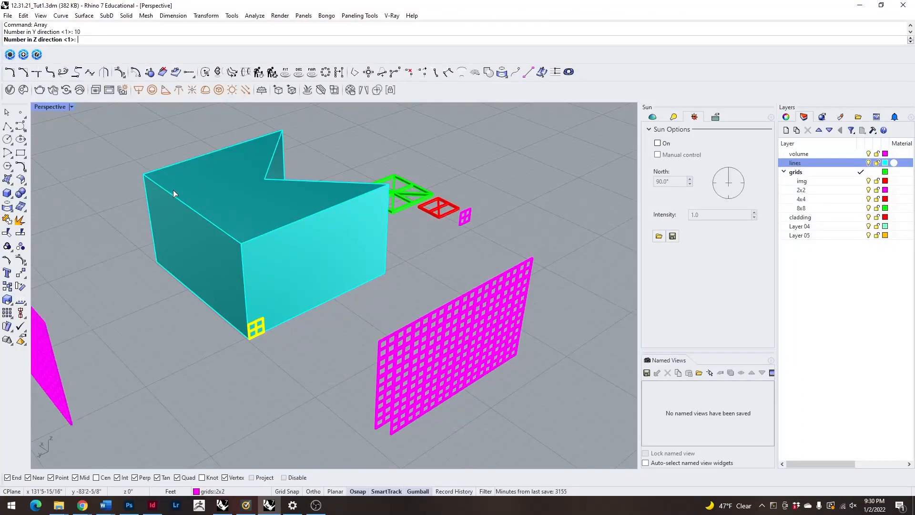
pyautogui.press('Return')
# Define the Y spacing from the panel's lower outer corner to its opposite lower corner along the wall.
pyautogui.scroll(6, 230, 343)
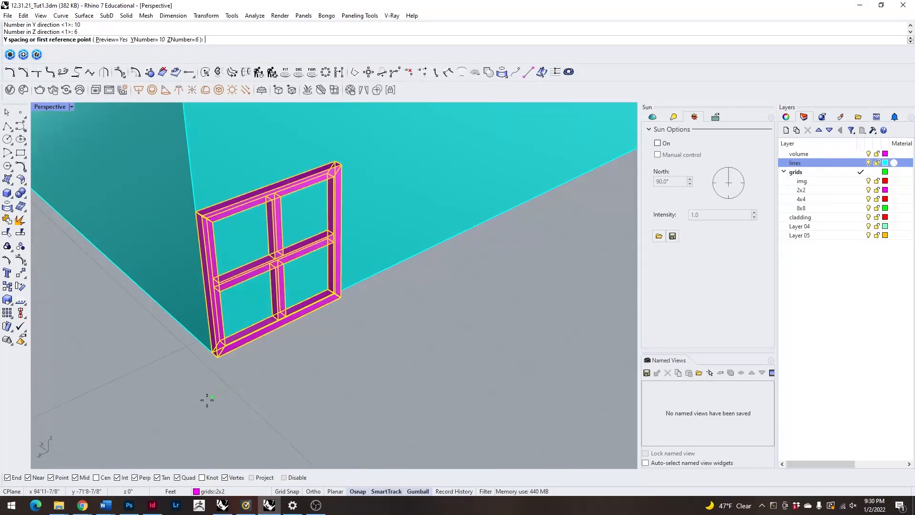
pyautogui.click(204, 353)
pyautogui.scroll(-5, 288, 357)
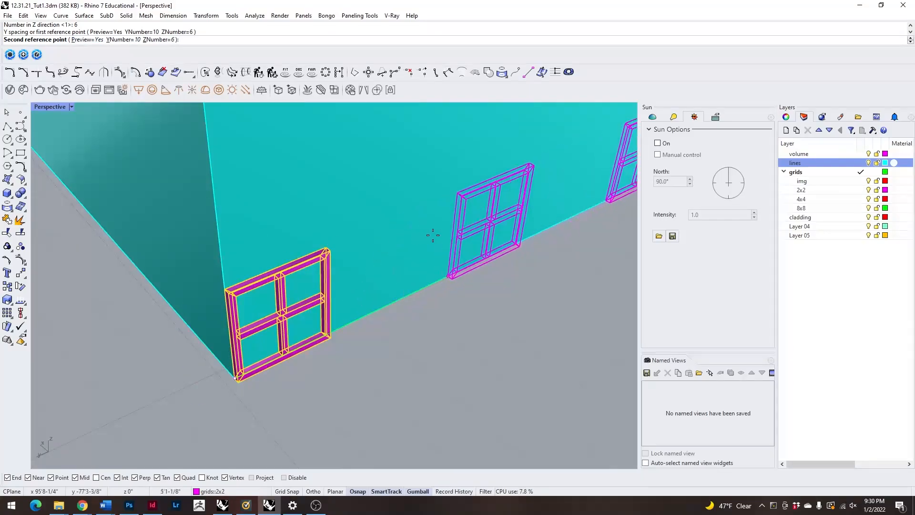
pyautogui.scroll(5, 323, 335)
pyautogui.moveTo(323, 335); pyautogui.dragTo(239, 351, button='right')
pyautogui.scroll(-5, 303, 347)
pyautogui.scroll(6, 109, 275)
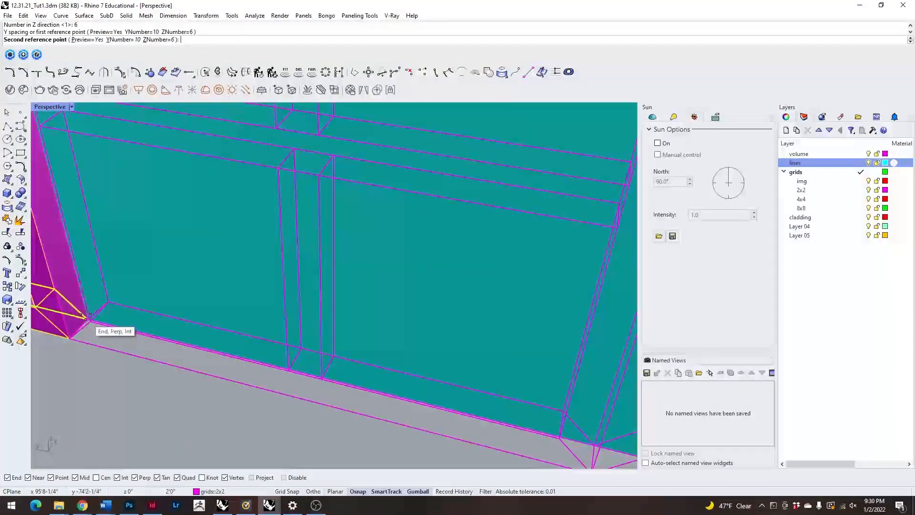
pyautogui.click(100, 325)
pyautogui.scroll(-7, 217, 272)
pyautogui.moveTo(49, 264); pyautogui.dragTo(286, 224, button='right')
# Define the Z spacing from the panel's lower corner to its upper corner and accept the array.
pyautogui.scroll(5, 346, 196)
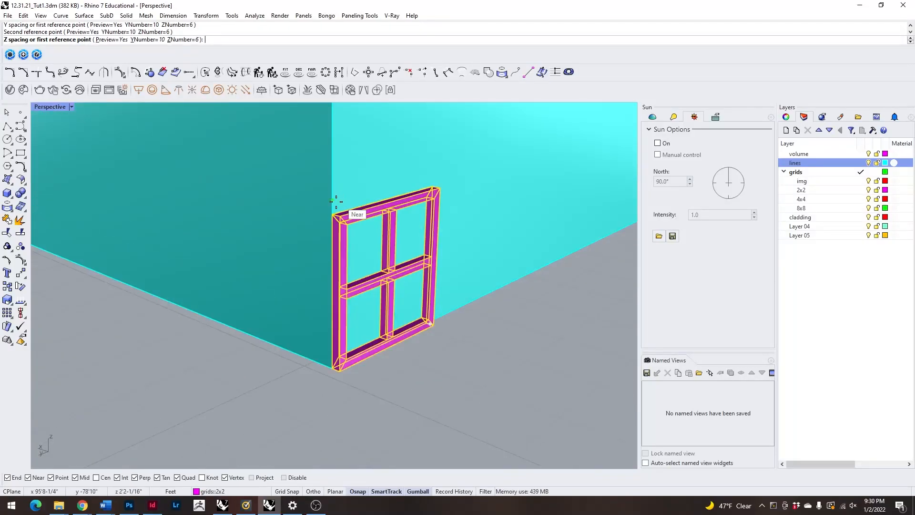
pyautogui.click(337, 370)
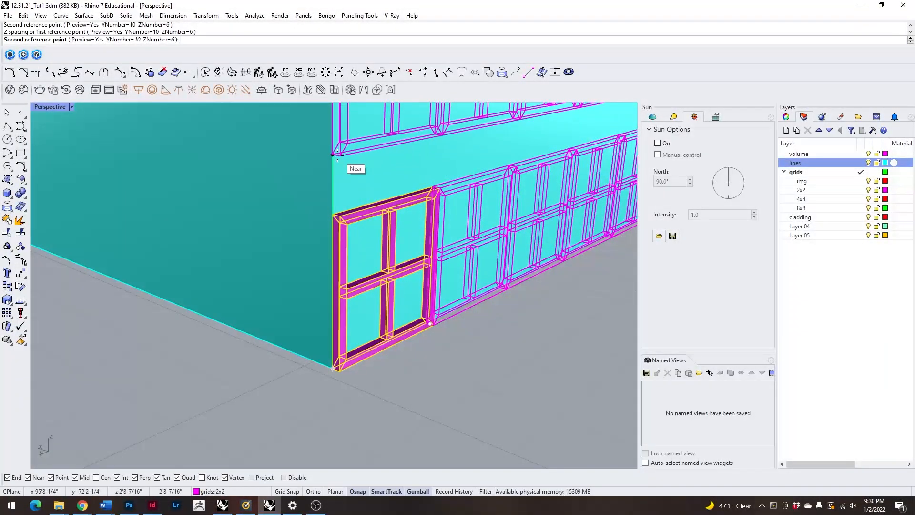
pyautogui.click(333, 217)
pyautogui.scroll(-10, 368, 358)
pyautogui.moveTo(450, 366); pyautogui.dragTo(378, 377, button='right')
pyautogui.press('Return')
# Inspect the arrayed wall, the detached grids and the remaining bare faces of the volume from several angles.
pyautogui.click(155, 339)
pyautogui.moveTo(154, 338); pyautogui.dragTo(228, 346, button='right')
pyautogui.scroll(-9, 229, 347)
pyautogui.moveTo(416, 310); pyautogui.dragTo(347, 339, button='right')
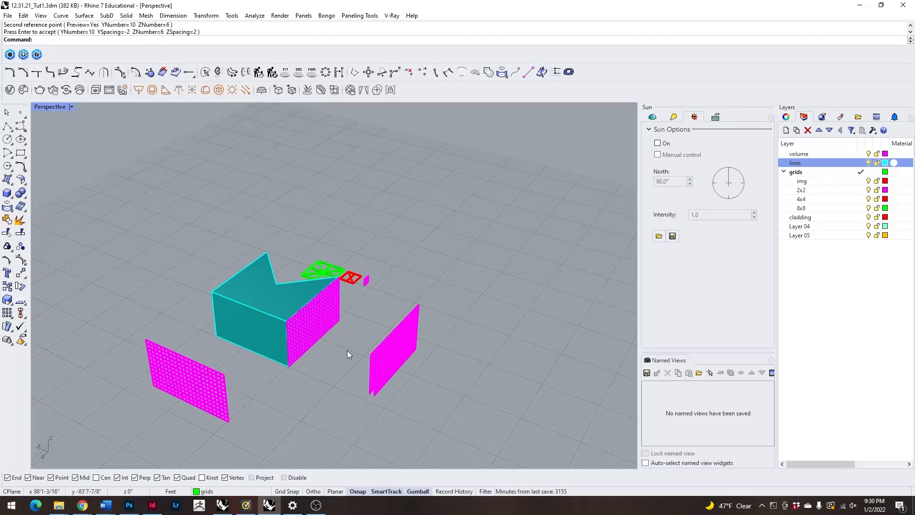
pyautogui.moveTo(386, 369); pyautogui.dragTo(353, 341, button='right')
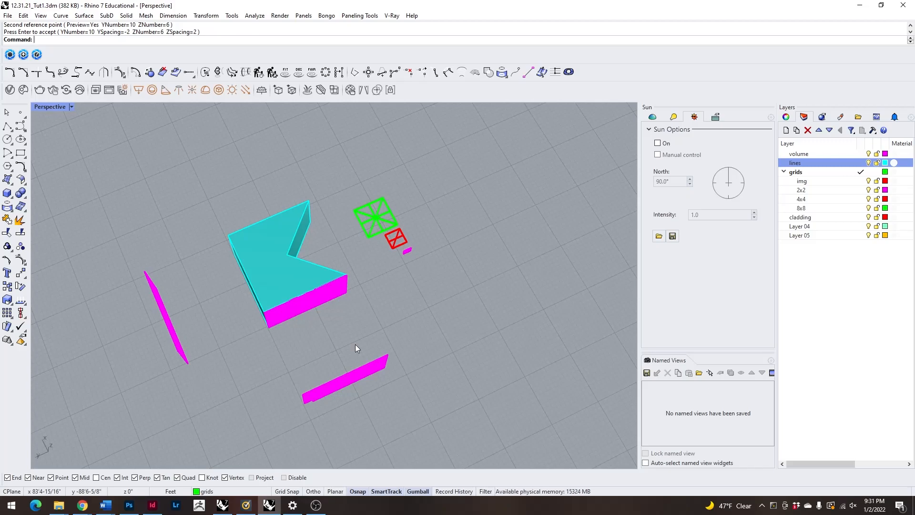
pyautogui.moveTo(368, 356); pyautogui.dragTo(246, 308, button='right')
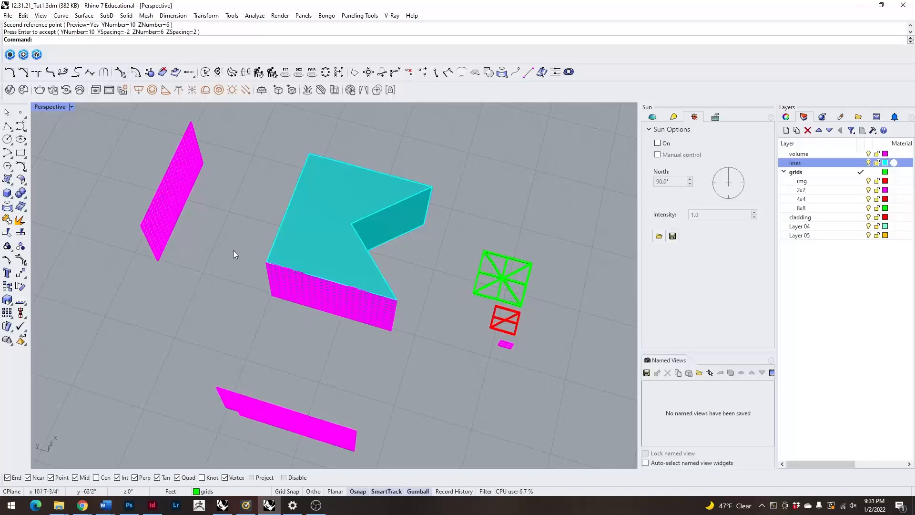
pyautogui.moveTo(226, 252); pyautogui.dragTo(253, 308, button='right')
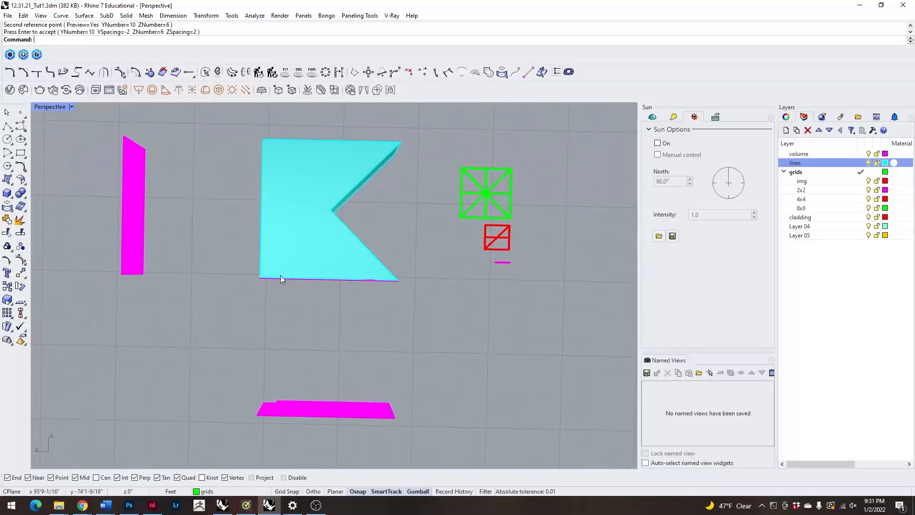
pyautogui.scroll(5, 280, 280)
pyautogui.moveTo(194, 332); pyautogui.dragTo(295, 263, button='right')
pyautogui.scroll(-7, 259, 307)
pyautogui.scroll(-7, 297, 329)
pyautogui.moveTo(296, 330); pyautogui.dragTo(303, 355, button='right')
pyautogui.scroll(6, 219, 389)
pyautogui.scroll(-6, 305, 338)
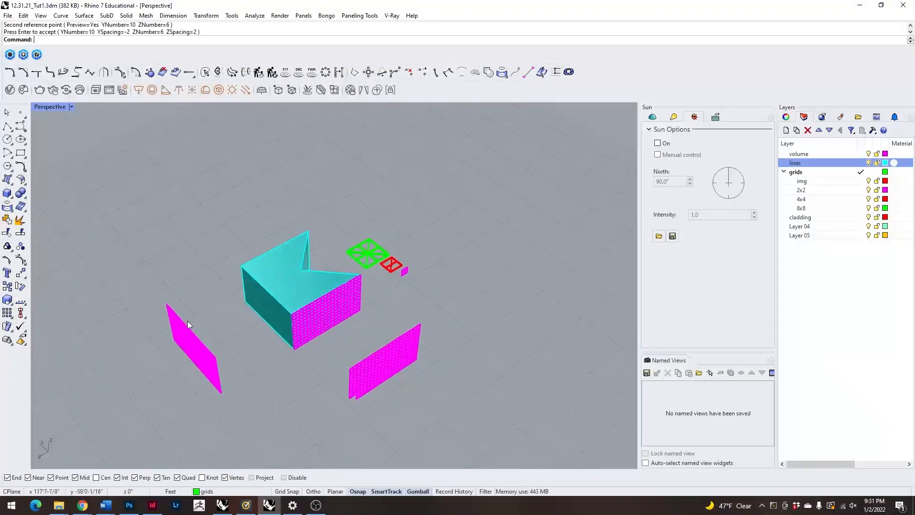
# Move the detached side-wall grid -20 feet back against its wall.
pyautogui.moveTo(256, 402); pyautogui.dragTo(256, 403)
pyautogui.click(165, 365)
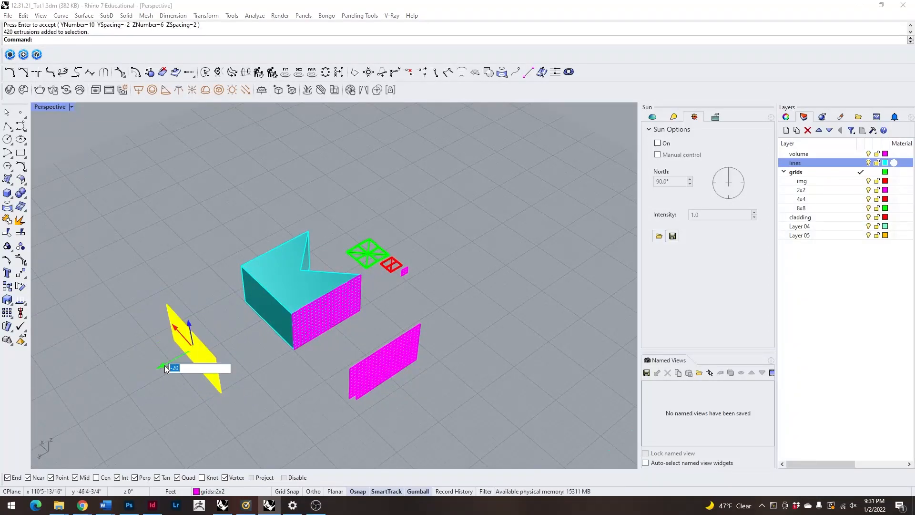
pyautogui.press('Return')
# Delete the leftover detached grid that stands in front of the newly arrayed wall.
pyautogui.click(235, 402)
pyautogui.moveTo(235, 402); pyautogui.dragTo(394, 372, button='right')
pyautogui.moveTo(377, 256); pyautogui.dragTo(441, 406)
pyautogui.press('Delete')
# Examine the frame panels beside the volume, picking the 4x4 and 8x8 panels in turn, and compare them with the clad faces.
pyautogui.moveTo(470, 336); pyautogui.dragTo(467, 356, button='right')
pyautogui.scroll(6, 295, 327)
pyautogui.scroll(-5, 296, 327)
pyautogui.scroll(4, 379, 351)
pyautogui.click(380, 353)
pyautogui.moveTo(380, 352); pyautogui.dragTo(345, 356, button='right')
pyautogui.scroll(3, 376, 364)
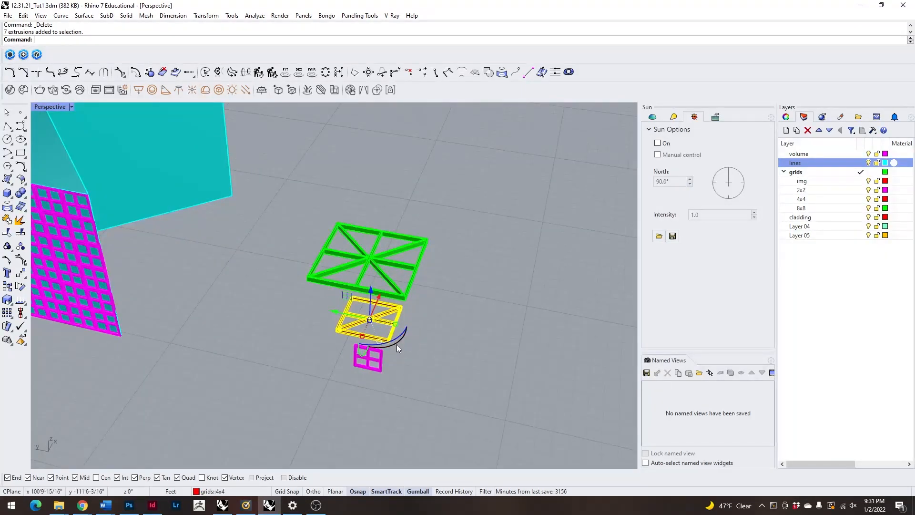
pyautogui.click(403, 289)
pyautogui.scroll(-3, 410, 291)
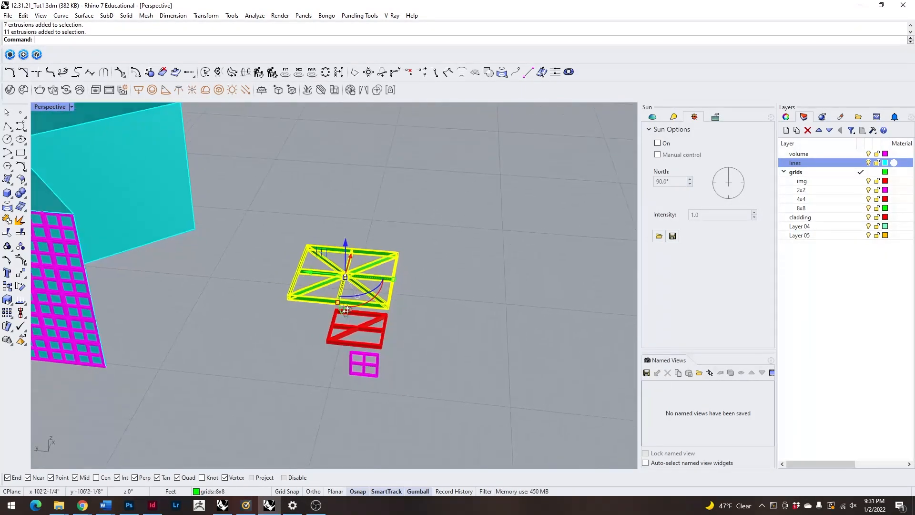
pyautogui.moveTo(410, 291); pyautogui.dragTo(244, 340, button='right')
pyautogui.scroll(5, 290, 316)
pyautogui.scroll(-4, 290, 316)
pyautogui.moveTo(377, 360); pyautogui.dragTo(321, 347, button='right')
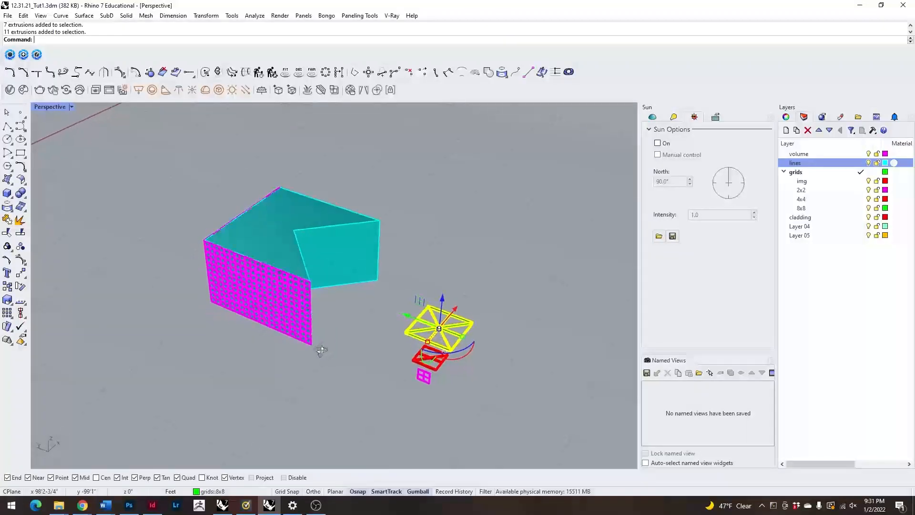
pyautogui.scroll(5, 517, 309)
pyautogui.scroll(-4, 416, 404)
pyautogui.moveTo(416, 404); pyautogui.dragTo(466, 364, button='right')
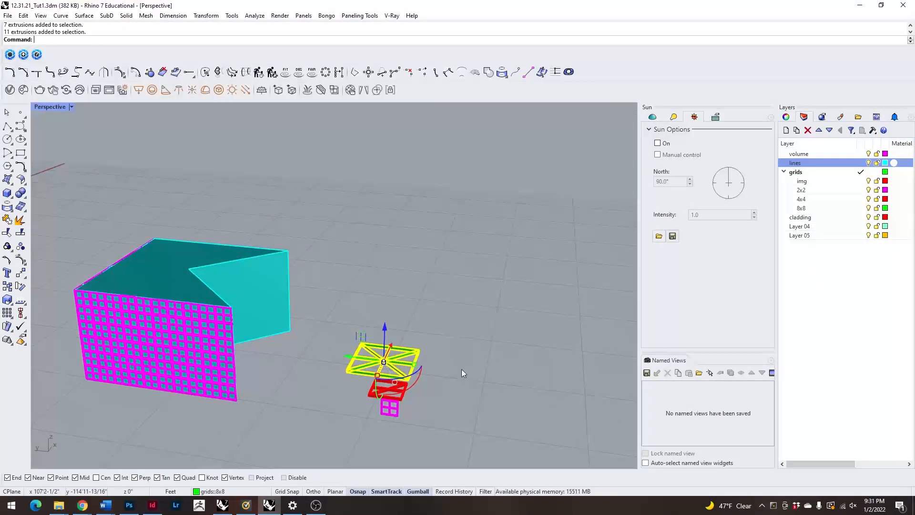
# Rotate the 8x8 frame panel 90 degrees so it stands upright, parallel to the gridded front wall.
pyautogui.moveTo(416, 383); pyautogui.dragTo(318, 380)
pyautogui.moveTo(318, 380); pyautogui.dragTo(321, 401, button='right')
pyautogui.moveTo(349, 304); pyautogui.dragTo(311, 273)
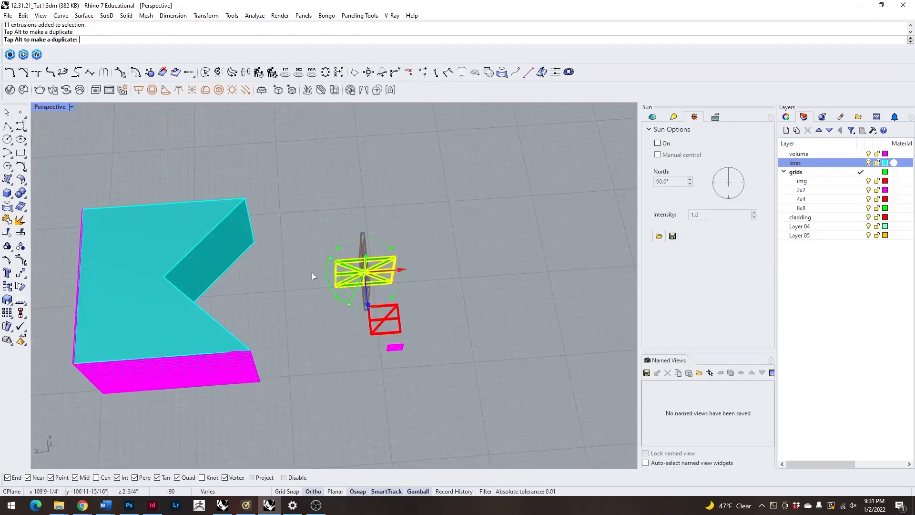
pyautogui.scroll(6, 339, 269)
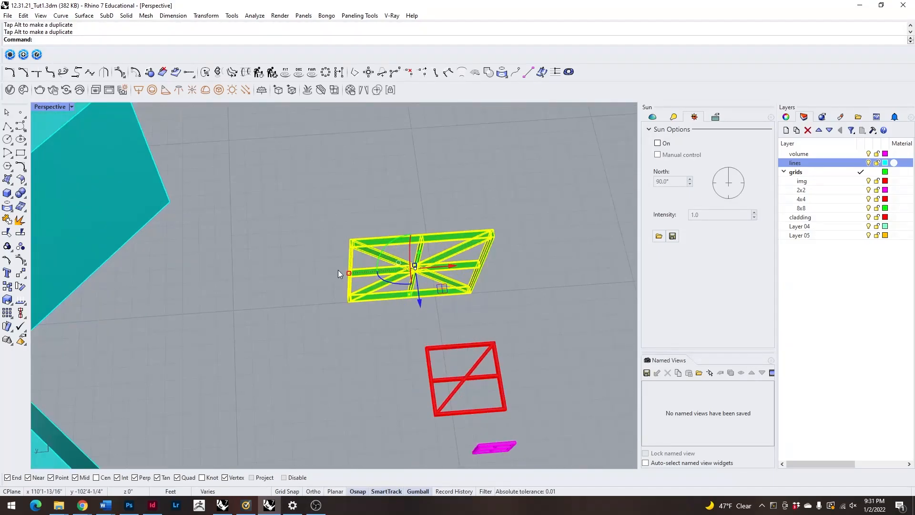
# Copy the 8x8 panel by its upper corner onto the front wall's top edge, one 2x2 panel in from the corner.
pyautogui.write('copy')
pyautogui.press('Return')
pyautogui.scroll(3, 338, 252)
pyautogui.click(342, 253)
pyautogui.scroll(-5, 362, 286)
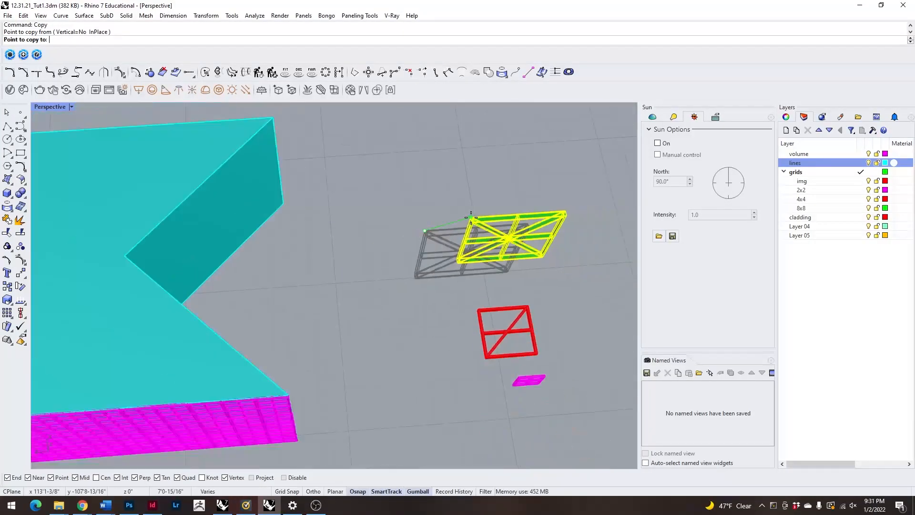
pyautogui.scroll(5, 266, 295)
pyautogui.scroll(5, 301, 244)
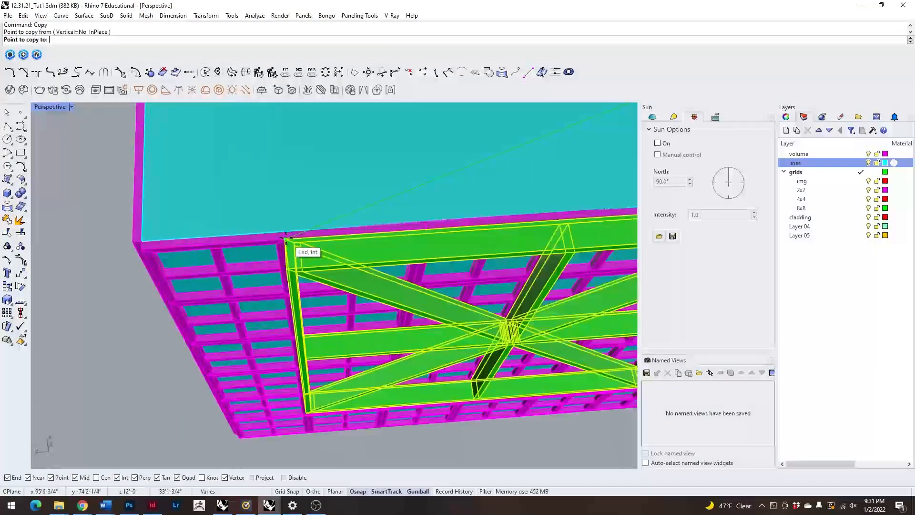
pyautogui.click(286, 234)
# Place a second copy of the 8x8 panel directly beside the first along the wall's top edge and finish copying.
pyautogui.scroll(-8, 205, 305)
pyautogui.scroll(8, 356, 273)
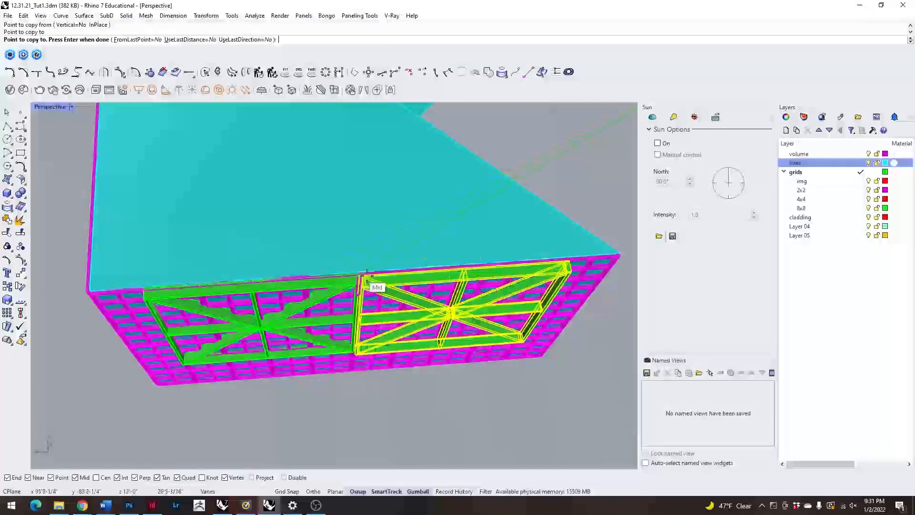
pyautogui.click(343, 261)
pyautogui.scroll(-5, 227, 326)
pyautogui.scroll(-5, 226, 327)
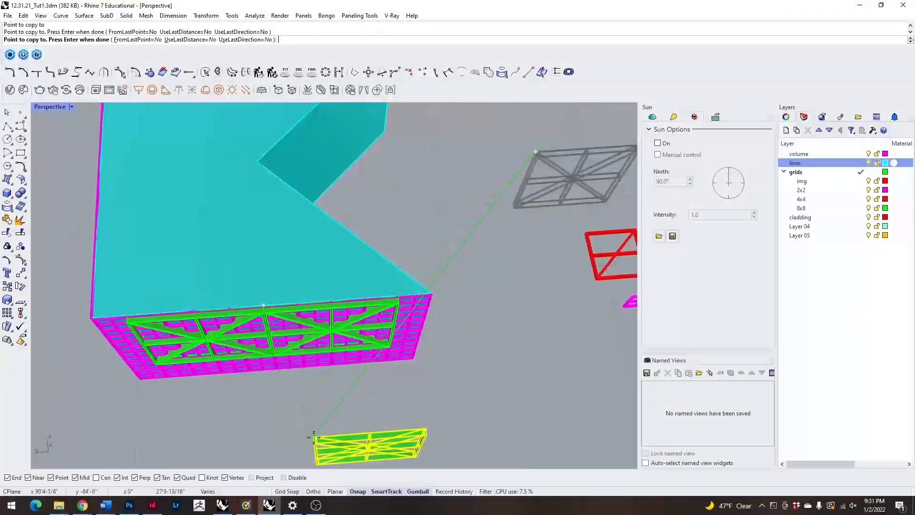
pyautogui.hotkey('ctrl', 'z')
pyautogui.moveTo(346, 405); pyautogui.dragTo(338, 307, button='right')
pyautogui.press('Return')
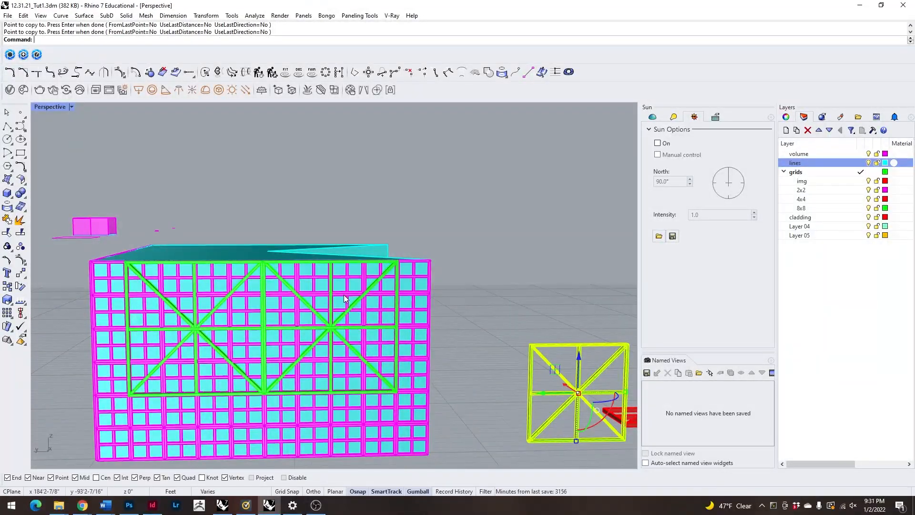
# Delete all the 2x2 panels lying behind the two 8x8 panels on the front wall, keeping the 8x8 frames.
pyautogui.click(345, 292)
pyautogui.press('Delete')
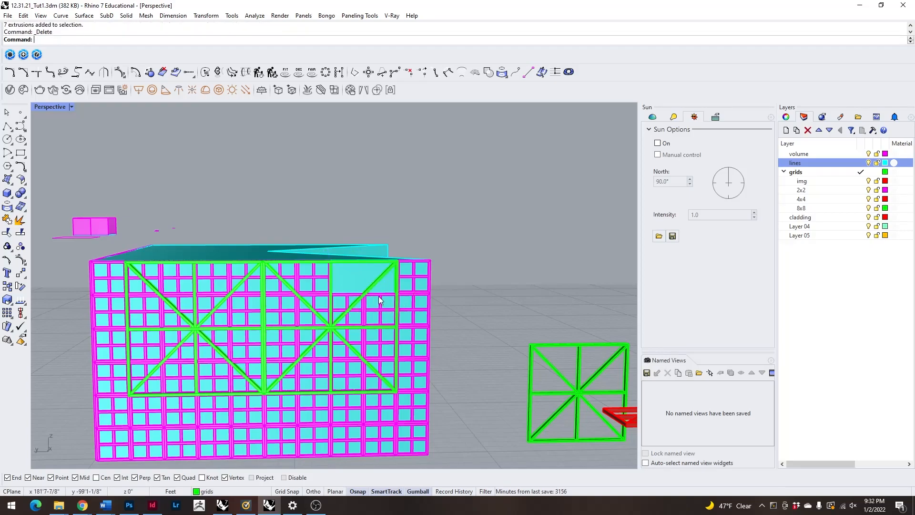
pyautogui.scroll(-3, 341, 294)
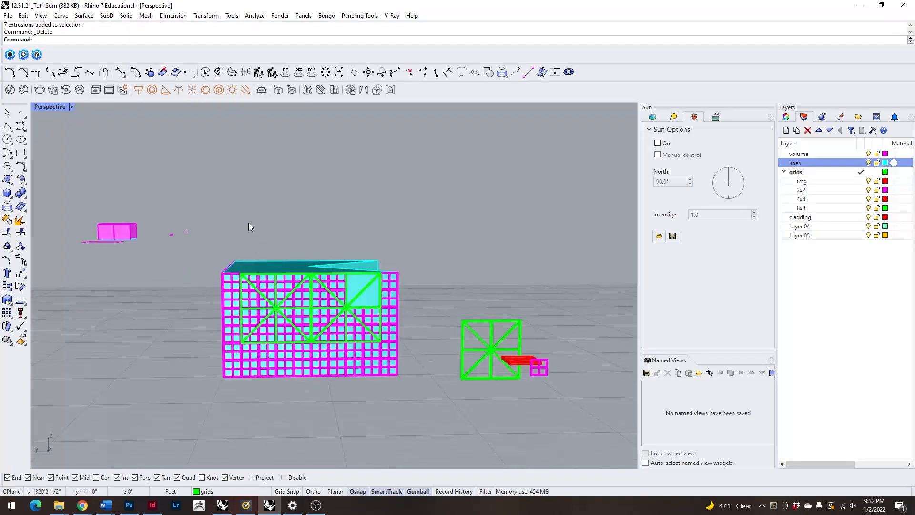
pyautogui.moveTo(248, 221); pyautogui.dragTo(247, 234, button='right')
pyautogui.moveTo(380, 354); pyautogui.dragTo(383, 344)
pyautogui.scroll(5, 251, 297)
pyautogui.keyDown('shift'); pyautogui.click(250, 297); pyautogui.keyUp('shift')
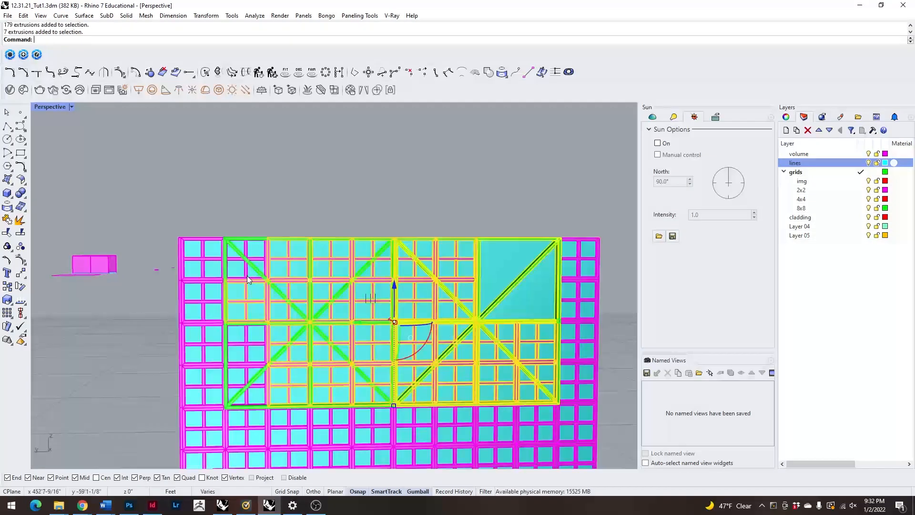
pyautogui.keyDown('shift'); pyautogui.click(248, 275); pyautogui.keyUp('shift')
pyautogui.keyDown('shift'); pyautogui.click(247, 370); pyautogui.keyUp('shift')
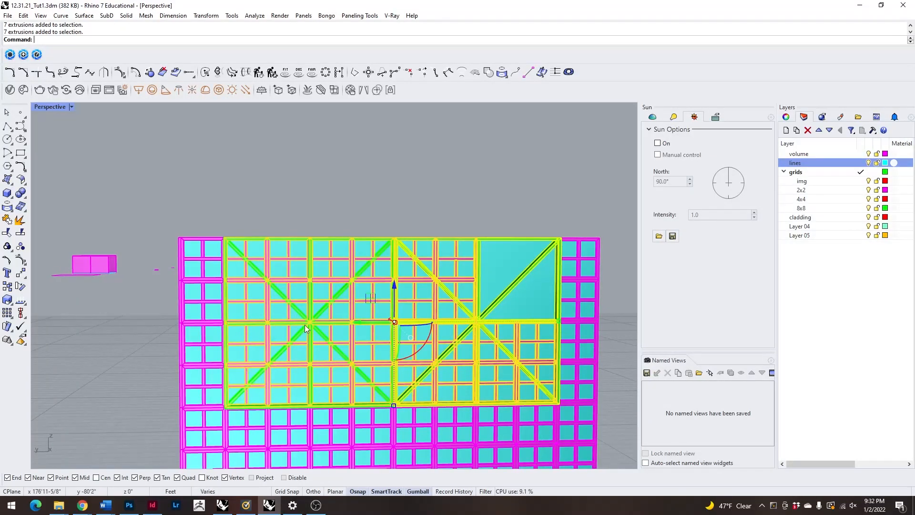
pyautogui.scroll(5, 436, 319)
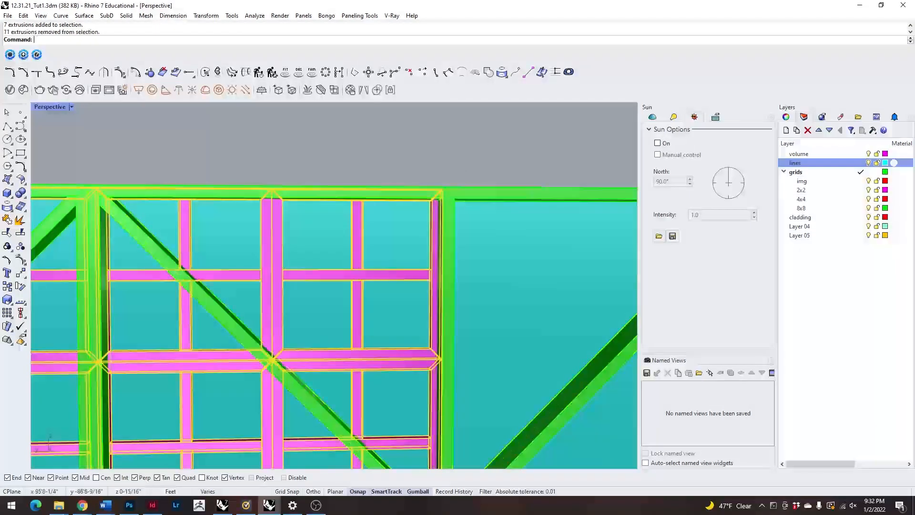
pyautogui.keyDown('ctrl'); pyautogui.click(408, 195); pyautogui.keyUp('ctrl')
pyautogui.scroll(-12, 405, 216)
pyautogui.press('Delete')
# Examine how the two 8x8 panels meet the remaining 2x2 grid and the top edge of the volume.
pyautogui.scroll(-6, 411, 244)
pyautogui.moveTo(443, 249); pyautogui.dragTo(438, 281, button='right')
pyautogui.scroll(9, 293, 249)
pyautogui.moveTo(441, 330); pyautogui.dragTo(329, 360, button='right')
pyautogui.scroll(-6, 447, 331)
pyautogui.scroll(9, 450, 307)
pyautogui.scroll(12, 368, 208)
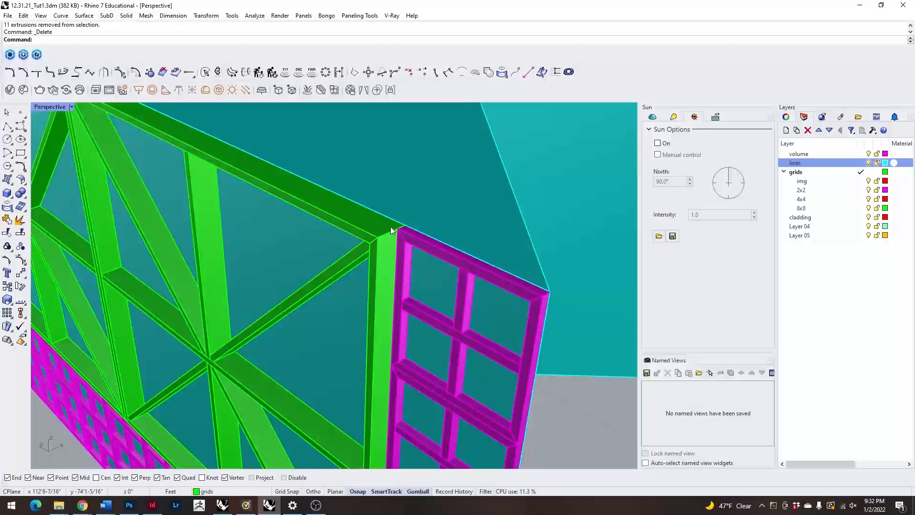
pyautogui.scroll(3, 379, 240)
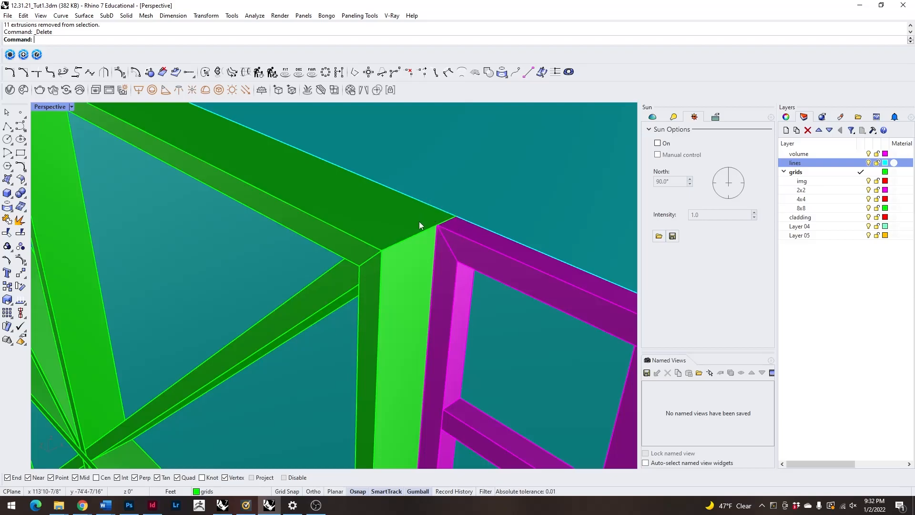
pyautogui.scroll(-12, 509, 294)
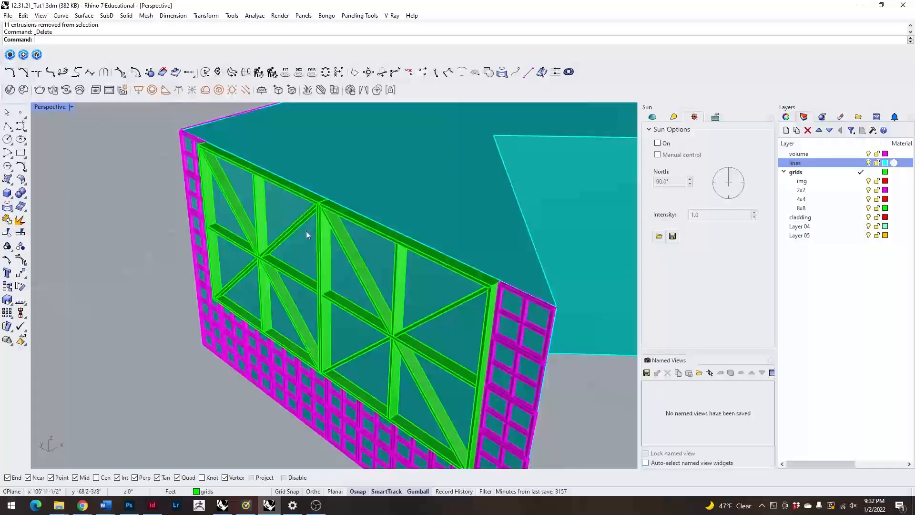
pyautogui.scroll(-6, 317, 247)
pyautogui.moveTo(452, 300); pyautogui.dragTo(472, 316, button='right')
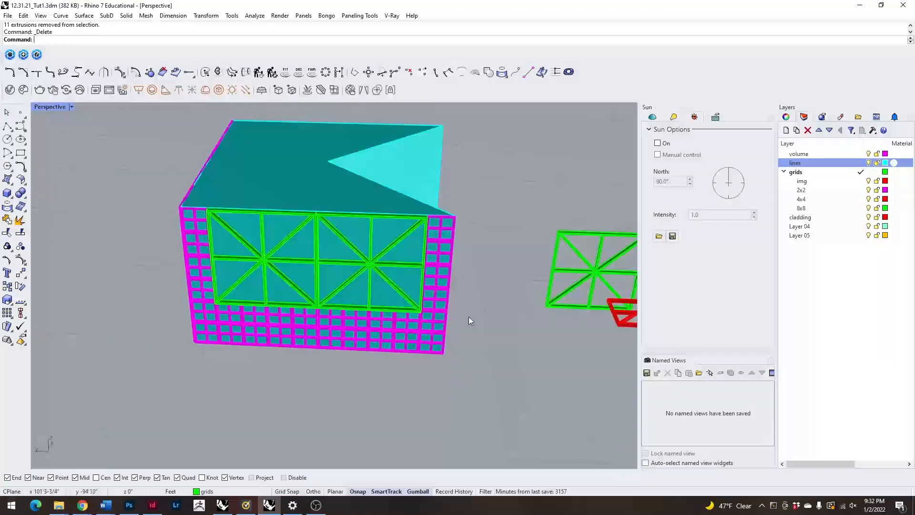
pyautogui.scroll(-6, 472, 316)
pyautogui.scroll(8, 315, 275)
pyautogui.scroll(4, 334, 272)
pyautogui.scroll(-6, 334, 272)
pyautogui.scroll(8, 332, 343)
pyautogui.scroll(-8, 336, 267)
pyautogui.scroll(-6, 337, 272)
# Rotate the flat 4x4 frame panel so it stands upright, parallel to the front wall.
pyautogui.moveTo(500, 289); pyautogui.dragTo(401, 334, button='right')
pyautogui.scroll(-6, 328, 281)
pyautogui.moveTo(456, 389); pyautogui.dragTo(427, 354, button='right')
pyautogui.scroll(-6, 428, 354)
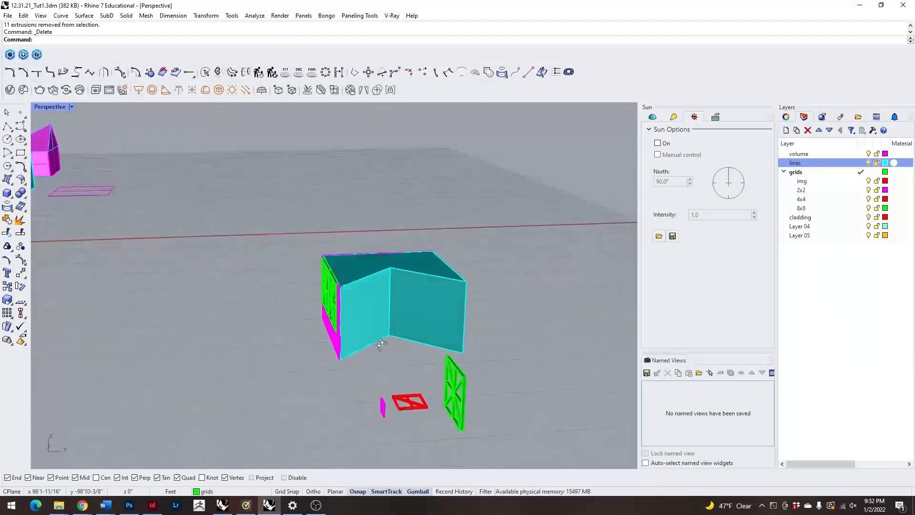
pyautogui.scroll(5, 431, 334)
pyautogui.scroll(-3, 453, 343)
pyautogui.scroll(8, 473, 348)
pyautogui.scroll(3, 474, 330)
pyautogui.click(482, 343)
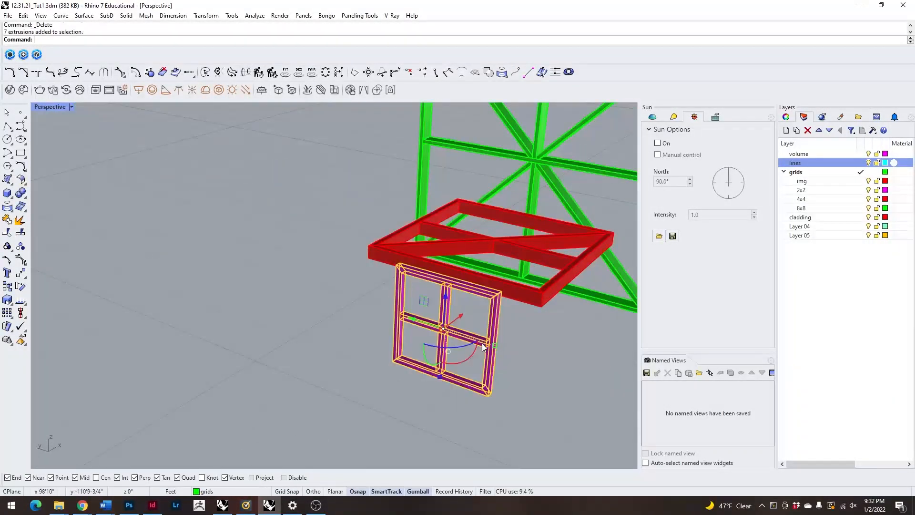
pyautogui.scroll(-3, 429, 329)
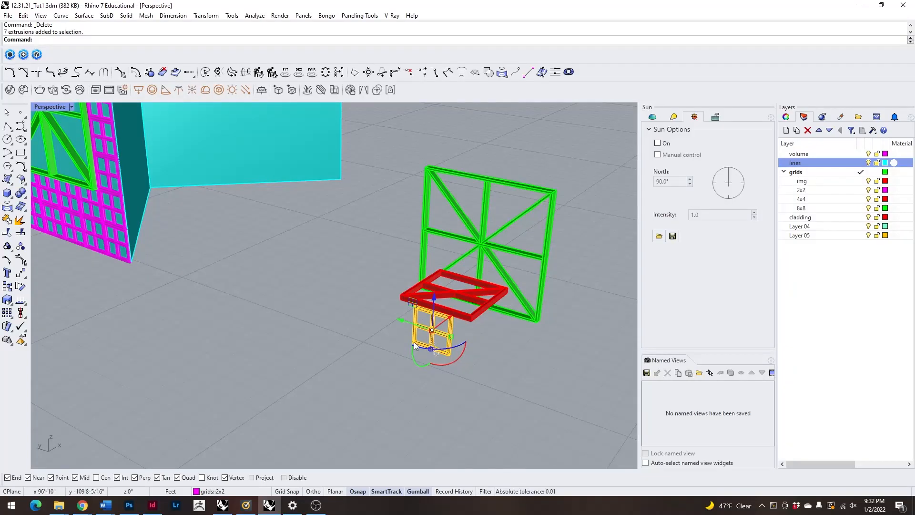
pyautogui.click(489, 303)
pyautogui.keyDown('shift'); pyautogui.moveTo(477, 326); pyautogui.dragTo(420, 319); pyautogui.keyUp('shift')
pyautogui.moveTo(351, 333); pyautogui.dragTo(421, 382, button='right')
pyautogui.scroll(-3, 461, 332)
pyautogui.scroll(-4, 461, 332)
pyautogui.moveTo(461, 331); pyautogui.dragTo(431, 299, button='right')
pyautogui.moveTo(422, 300); pyautogui.dragTo(433, 378, button='right')
pyautogui.moveTo(488, 354); pyautogui.dragTo(525, 348)
pyautogui.scroll(10, 528, 313)
pyautogui.write('copy')
pyautogui.press('Return')
pyautogui.click(507, 281)
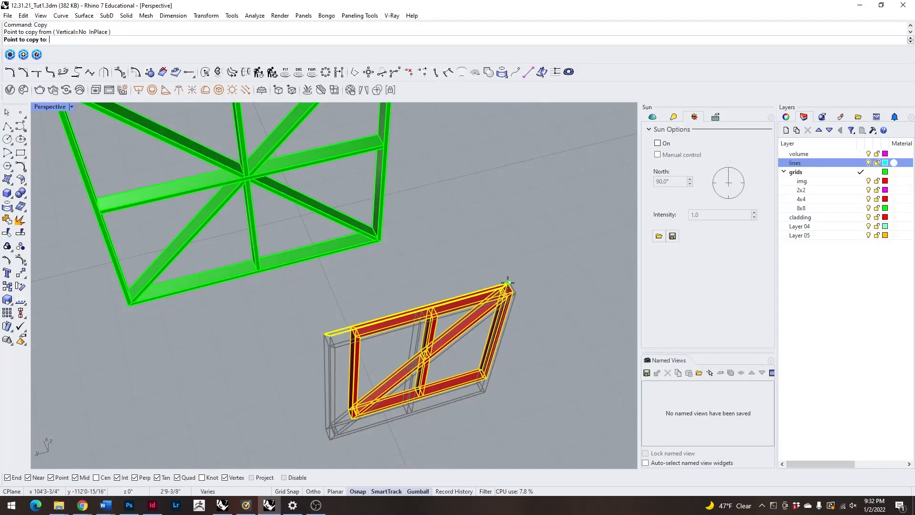
pyautogui.scroll(-12, 502, 283)
pyautogui.moveTo(381, 374); pyautogui.dragTo(400, 292, button='right')
pyautogui.scroll(10, 389, 162)
pyautogui.scroll(10, 352, 295)
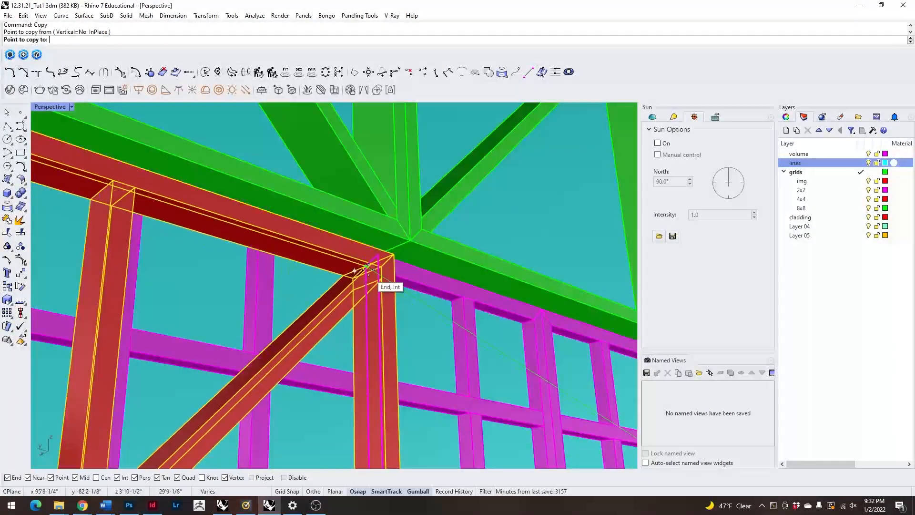
pyautogui.scroll(-12, 380, 262)
pyautogui.press('Escape')
# Copy the 4x4 panel by its lower corner to the front wall's base, beneath the inner half of the left-hand 8x8 panel.
pyautogui.scroll(-5, 399, 208)
pyautogui.moveTo(399, 207); pyautogui.dragTo(361, 317, button='right')
pyautogui.moveTo(394, 358); pyautogui.dragTo(388, 329, button='right')
pyautogui.scroll(12, 419, 283)
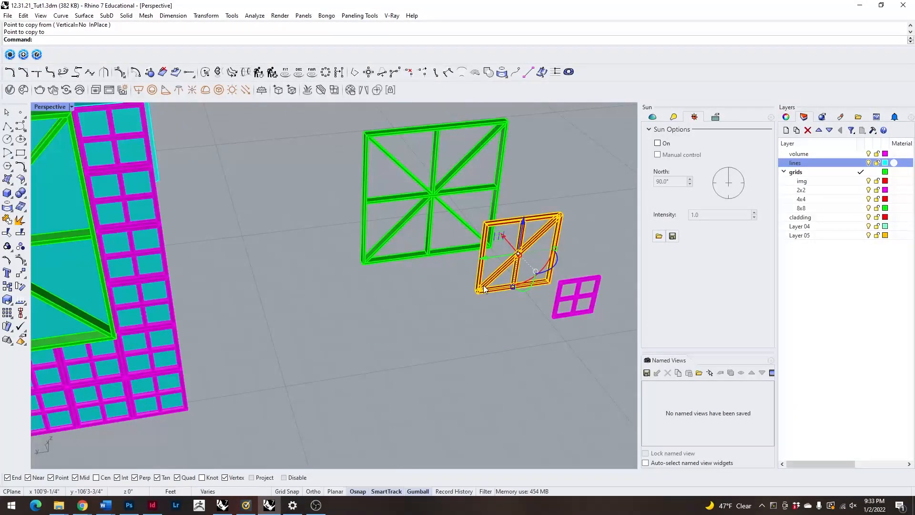
pyautogui.write('copy')
pyautogui.press('Return')
pyautogui.scroll(7, 473, 287)
pyautogui.click(482, 298)
pyautogui.scroll(-7, 526, 257)
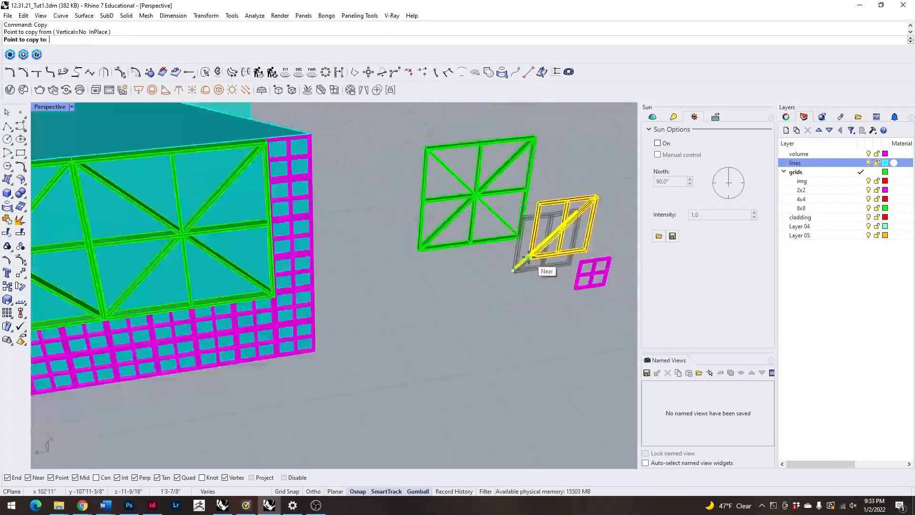
pyautogui.scroll(-8, 528, 257)
pyautogui.scroll(5, 522, 253)
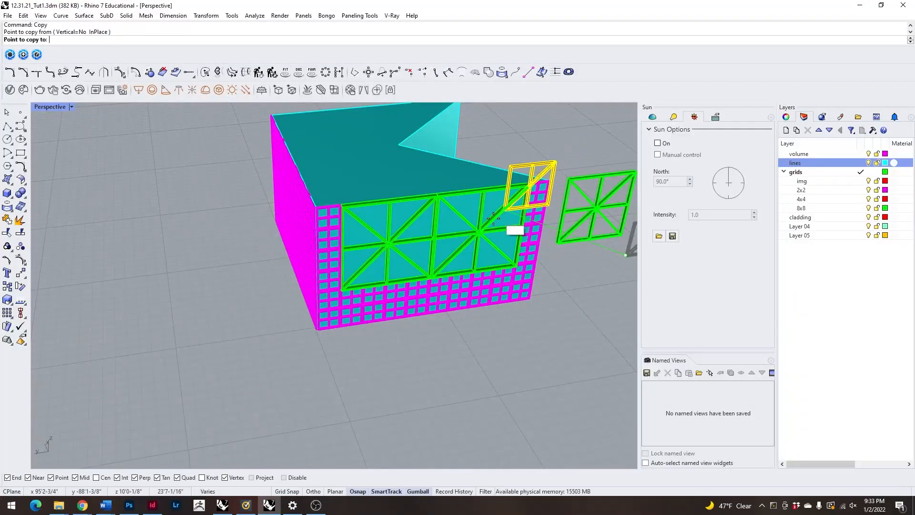
pyautogui.scroll(3, 384, 314)
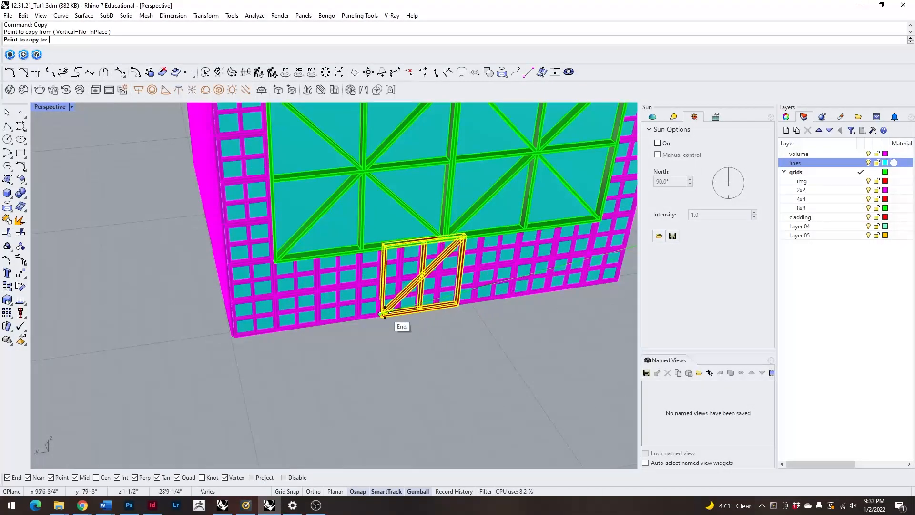
pyautogui.scroll(8, 376, 317)
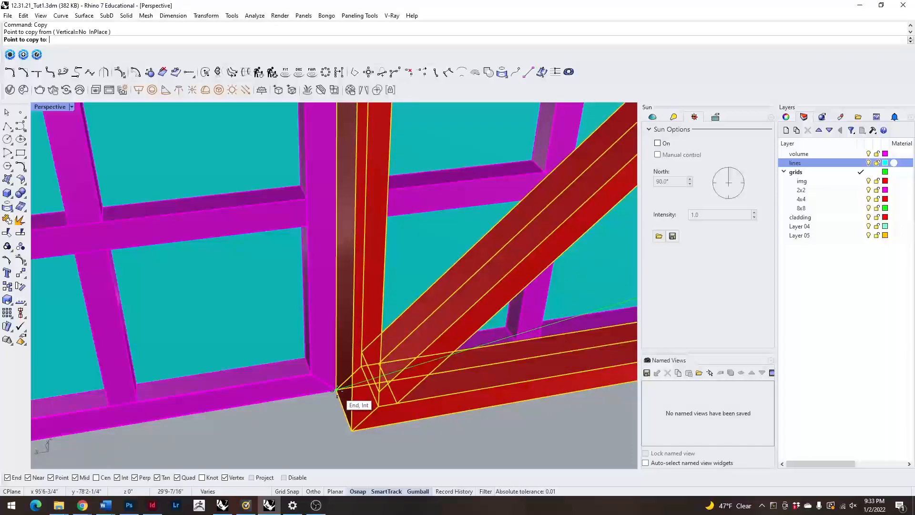
pyautogui.click(336, 391)
pyautogui.scroll(-10, 336, 391)
pyautogui.press('Return')
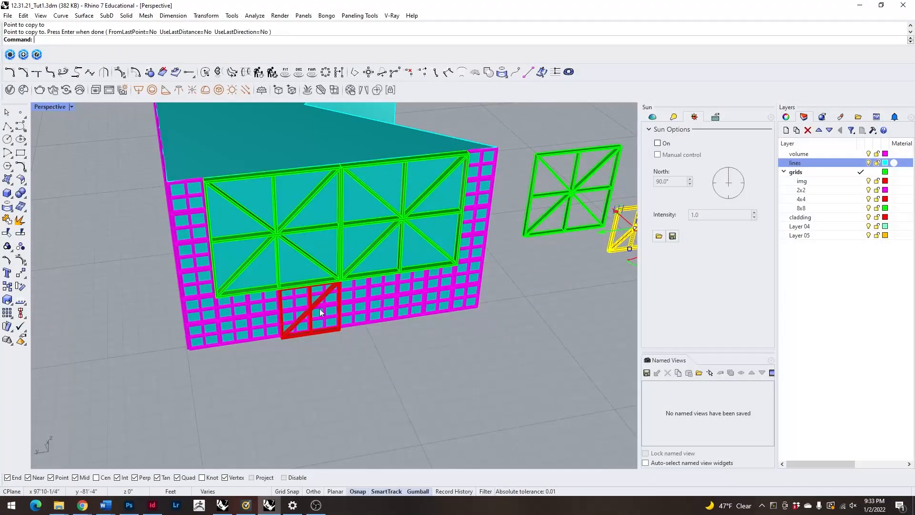
# Move the copied 4x4 panel back against the volume's face, level with the surrounding 2x2 grid.
pyautogui.scroll(6, 319, 312)
pyautogui.scroll(-6, 321, 330)
pyautogui.scroll(-4, 250, 281)
pyautogui.scroll(4, 145, 274)
pyautogui.moveTo(145, 274); pyautogui.dragTo(172, 266, button='right')
pyautogui.scroll(-9, 234, 257)
pyautogui.scroll(6, 239, 248)
pyautogui.moveTo(243, 253); pyautogui.dragTo(238, 203, button='right')
pyautogui.scroll(7, 267, 203)
pyautogui.click(273, 199)
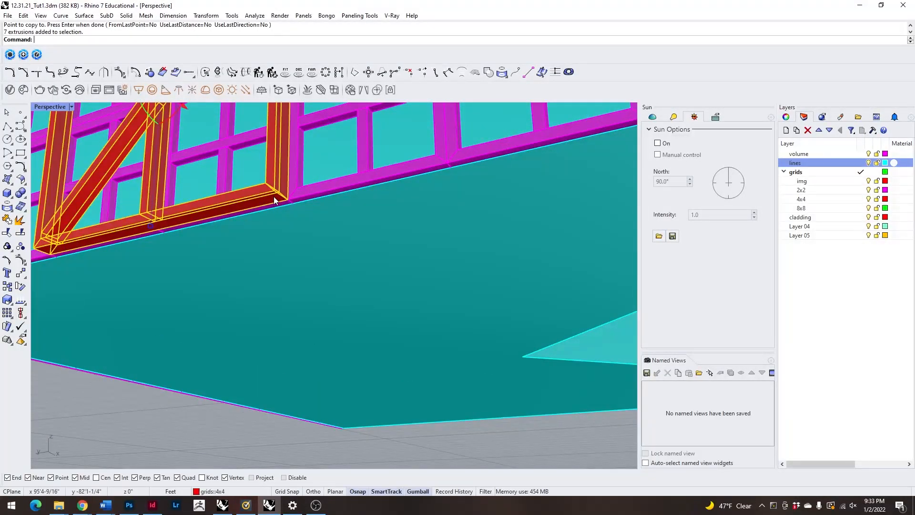
pyautogui.scroll(3, 275, 199)
pyautogui.write('m')
pyautogui.press('Return')
pyautogui.click(304, 207)
pyautogui.scroll(-4, 334, 239)
pyautogui.click(358, 260)
pyautogui.scroll(3, 301, 244)
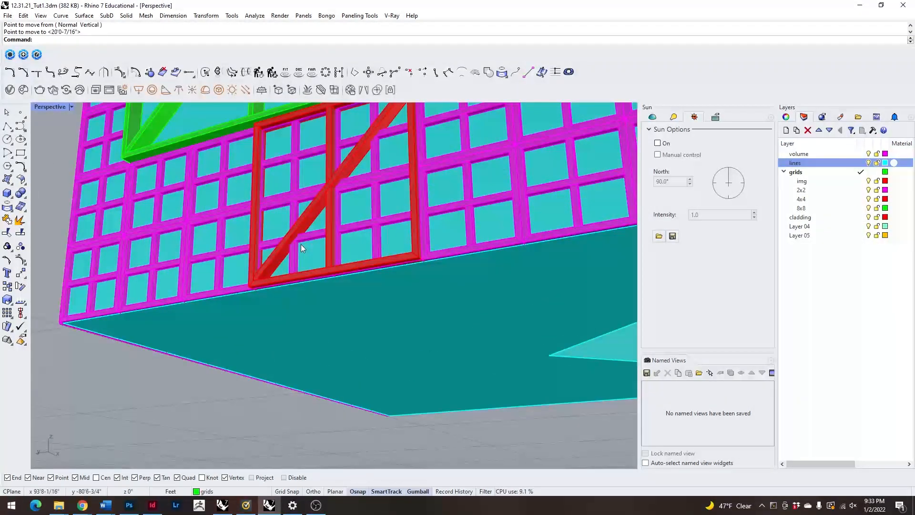
# Delete the 2x2 panels that lie behind the 4x4 panel at the wall's base.
pyautogui.click(311, 237)
pyautogui.press('Delete')
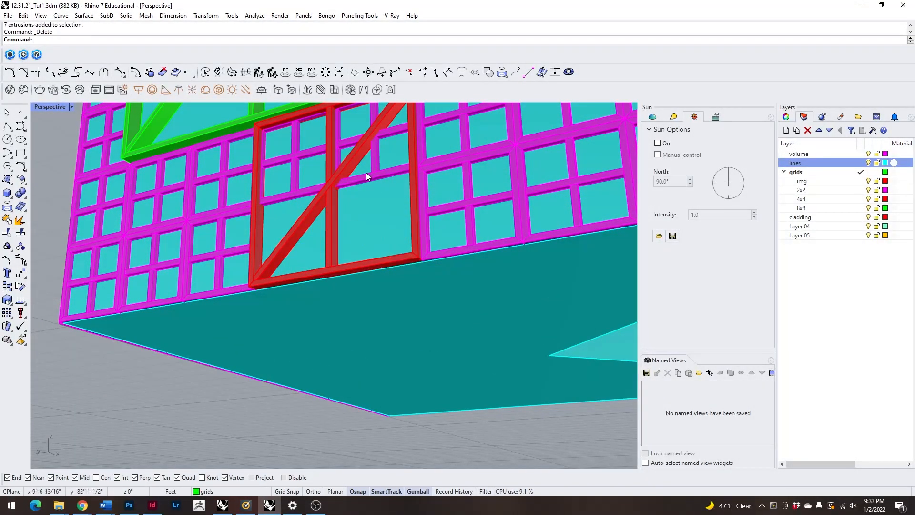
pyautogui.click(297, 190)
pyautogui.press('Delete')
# Examine the front wall's composition of 2x2, 4x4 and 8x8 panels from the front and at an angle.
pyautogui.scroll(-8, 297, 191)
pyautogui.moveTo(297, 190); pyautogui.dragTo(358, 295, button='right')
pyautogui.scroll(-4, 317, 262)
pyautogui.scroll(8, 377, 275)
pyautogui.scroll(-7, 378, 292)
pyautogui.scroll(5, 358, 294)
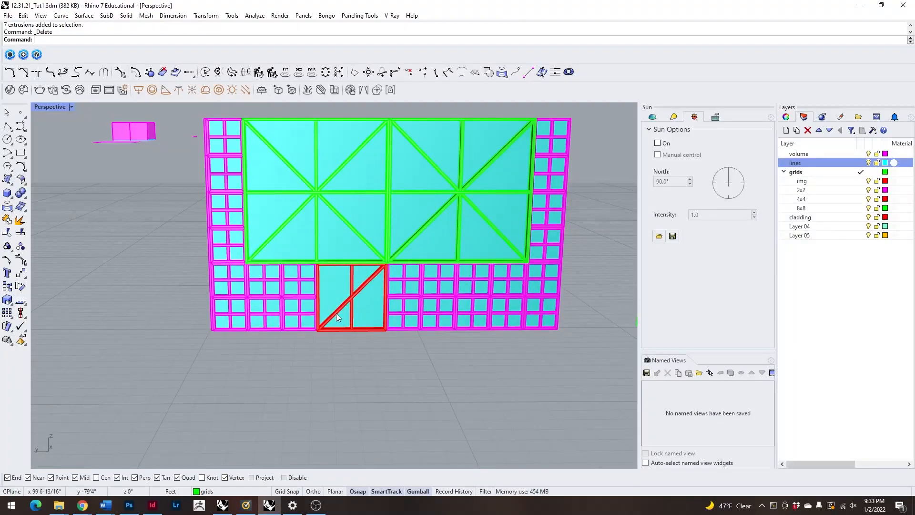
pyautogui.scroll(-5, 336, 313)
pyautogui.moveTo(336, 312); pyautogui.dragTo(348, 283, button='right')
pyautogui.scroll(5, 350, 281)
pyautogui.scroll(-3, 350, 281)
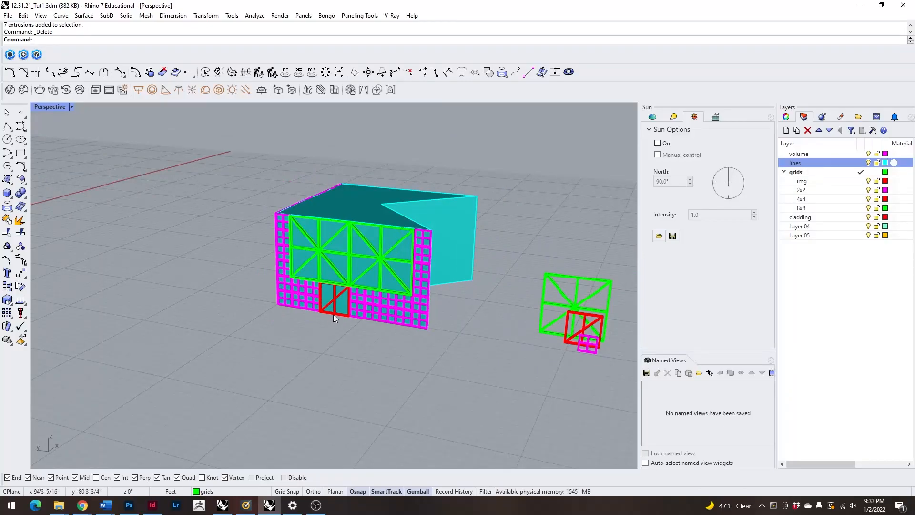
pyautogui.scroll(3, 348, 277)
# Copy the wall's 4x4 panel corner to corner directly beside itself, beneath the outer half of the left-hand 8x8 panel.
pyautogui.moveTo(289, 324); pyautogui.dragTo(369, 250, button='right')
pyautogui.scroll(5, 265, 353)
pyautogui.scroll(-3, 266, 353)
pyautogui.moveTo(293, 327); pyautogui.dragTo(297, 205, button='right')
pyautogui.scroll(3, 302, 187)
pyautogui.click(362, 224)
pyautogui.scroll(2, 366, 278)
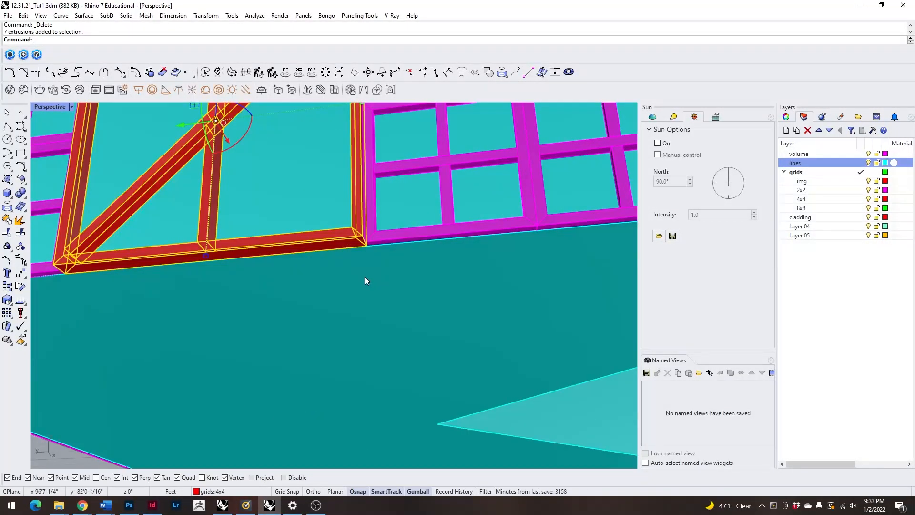
pyautogui.press('Return')
pyautogui.click(366, 246)
pyautogui.scroll(-6, 402, 275)
pyautogui.scroll(4, 302, 288)
pyautogui.scroll(4, 317, 283)
pyautogui.click(319, 213)
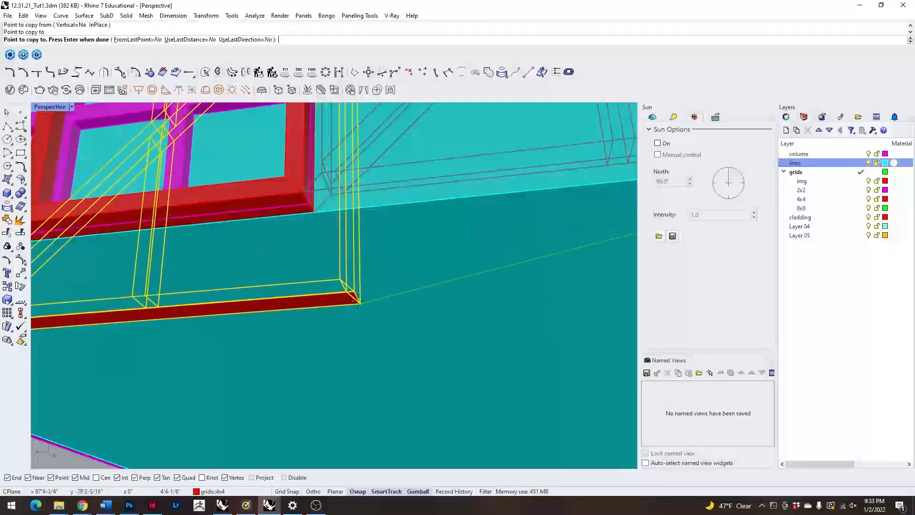
pyautogui.scroll(-3, 362, 286)
pyautogui.press('Return')
pyautogui.scroll(-5, 361, 286)
pyautogui.scroll(3, 348, 270)
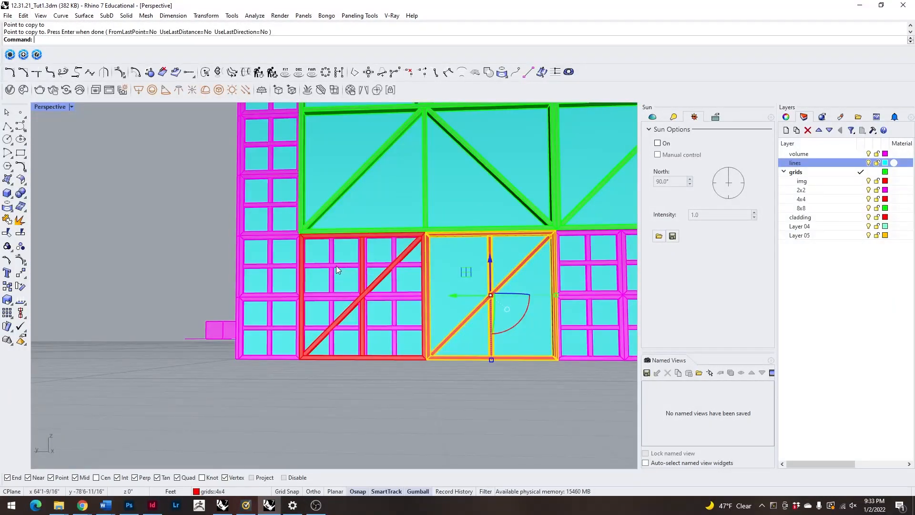
# Delete the 2x2 panels that lie behind the outer 4x4 panel at the wall's base.
pyautogui.click(336, 270)
pyautogui.press('Delete')
pyautogui.click(391, 301)
pyautogui.press('Delete')
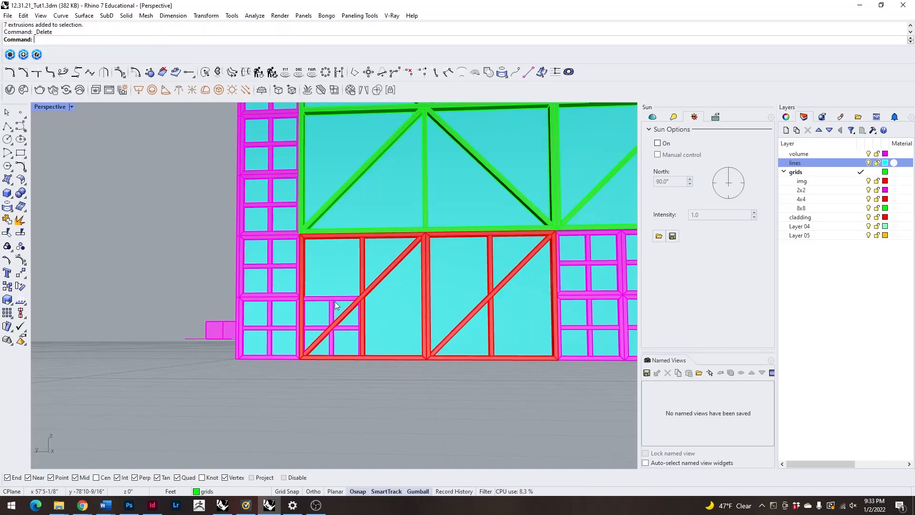
pyautogui.scroll(-5, 336, 304)
pyautogui.scroll(4, 353, 314)
# Try to rotate the outer 4x4 panel a quarter turn within the plane of the wall, and undo the rotation.
pyautogui.click(353, 314)
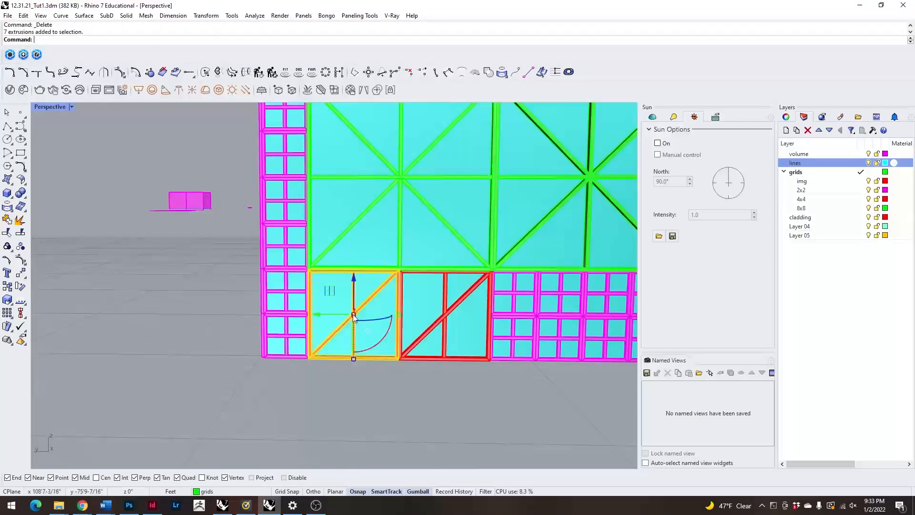
pyautogui.scroll(-3, 352, 314)
pyautogui.moveTo(346, 298); pyautogui.dragTo(384, 385, button='right')
pyautogui.moveTo(380, 384); pyautogui.dragTo(298, 377)
pyautogui.click(417, 429)
pyautogui.moveTo(417, 430); pyautogui.dragTo(393, 339, button='right')
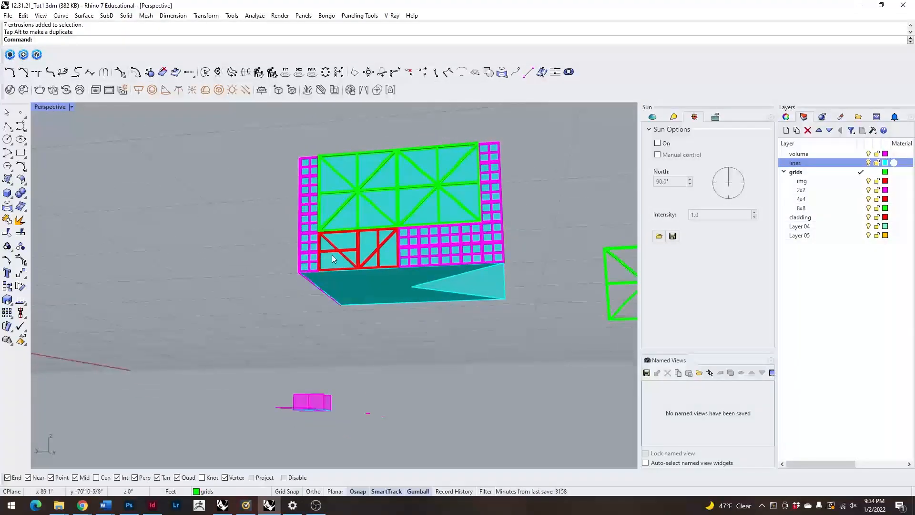
pyautogui.scroll(6, 330, 254)
pyautogui.hotkey('ctrl', 'z')
# Rotate the outer 4x4 panel half a turn about its vertical axis so its diagonal mirrors that of the adjacent 4x4 panel.
pyautogui.moveTo(267, 313); pyautogui.dragTo(277, 249, button='right')
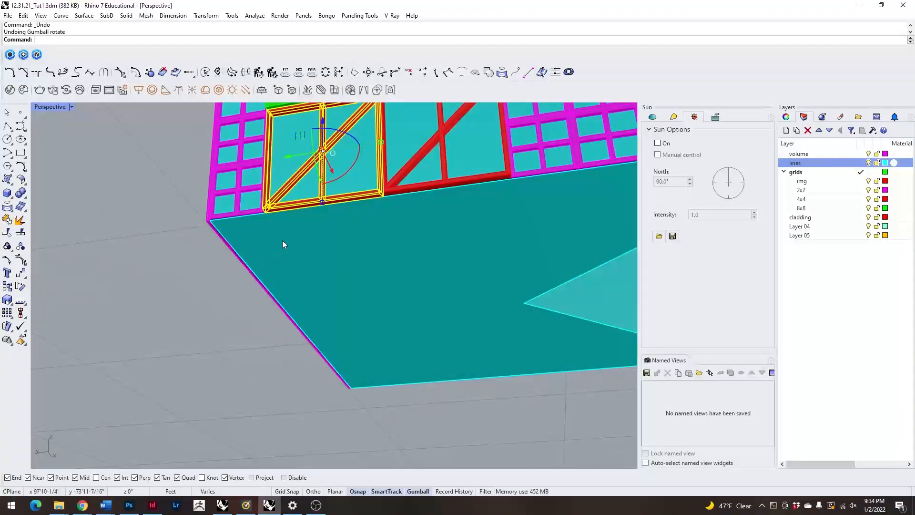
pyautogui.scroll(-7, 324, 202)
pyautogui.scroll(5, 325, 194)
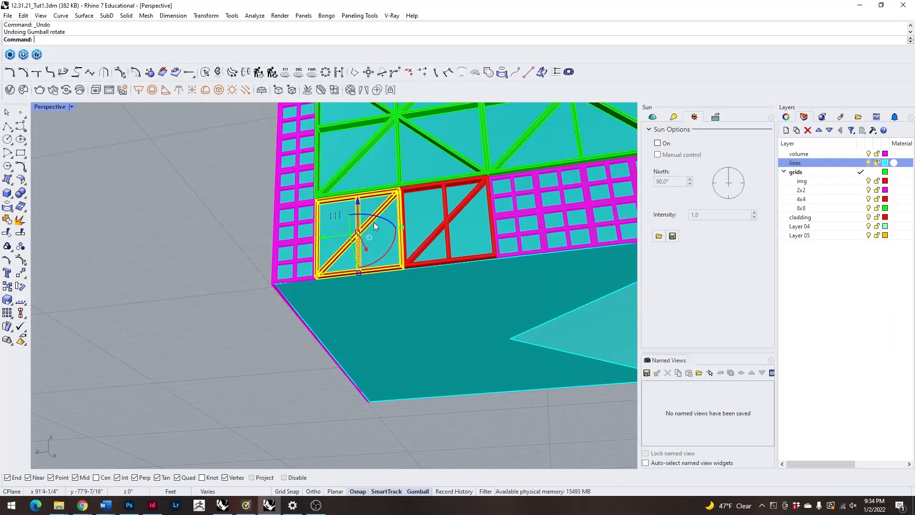
pyautogui.moveTo(369, 218); pyautogui.dragTo(412, 320)
pyautogui.press('Escape')
pyautogui.scroll(-9, 371, 207)
pyautogui.moveTo(428, 196); pyautogui.dragTo(505, 250, button='right')
pyautogui.scroll(2, 479, 287)
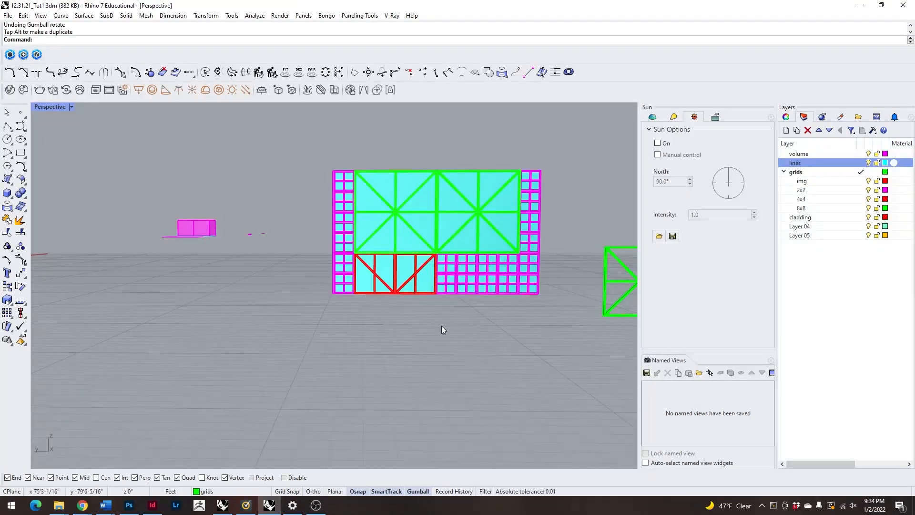
# Examine the volume's vertical corner where the 2x2 grids of the two walls meet, from several angles.
pyautogui.scroll(-7, 267, 255)
pyautogui.moveTo(262, 262); pyautogui.dragTo(348, 312, button='right')
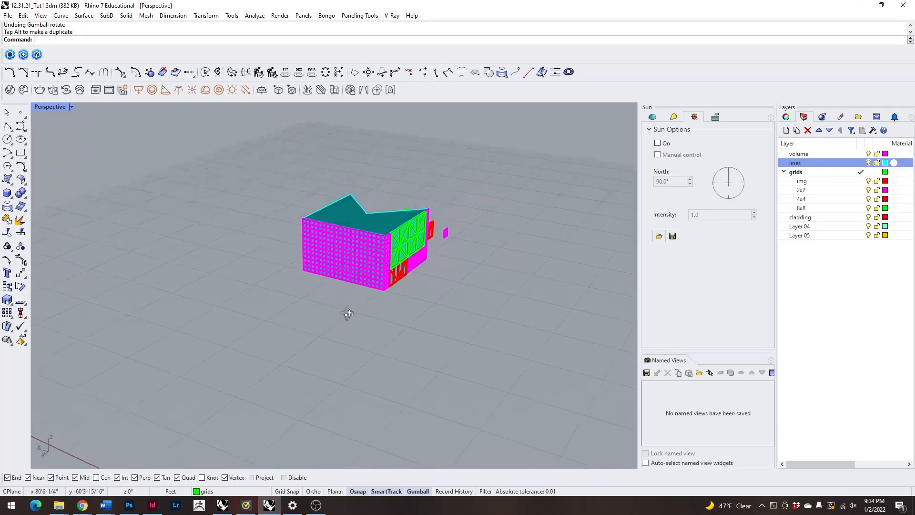
pyautogui.scroll(4, 396, 262)
pyautogui.moveTo(406, 320); pyautogui.dragTo(407, 203, button='right')
pyautogui.moveTo(350, 192); pyautogui.dragTo(305, 254, button='right')
pyautogui.scroll(6, 304, 254)
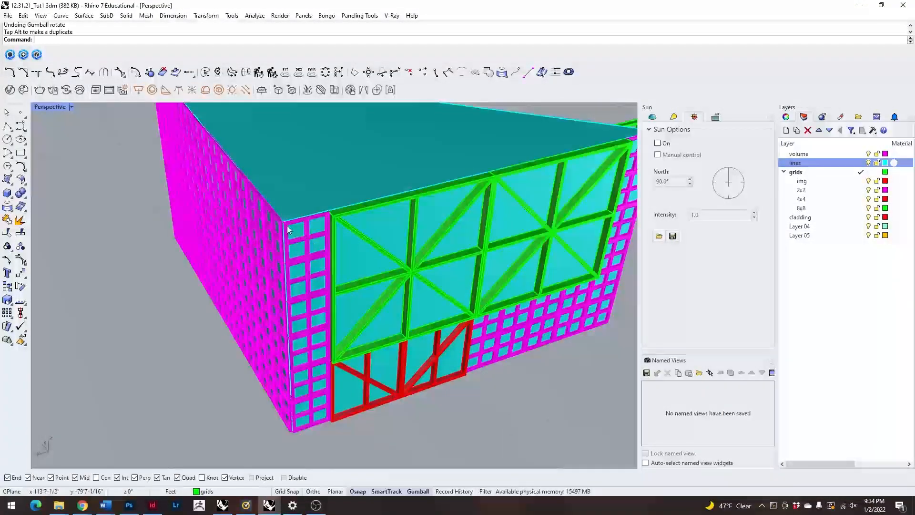
pyautogui.scroll(-3, 292, 221)
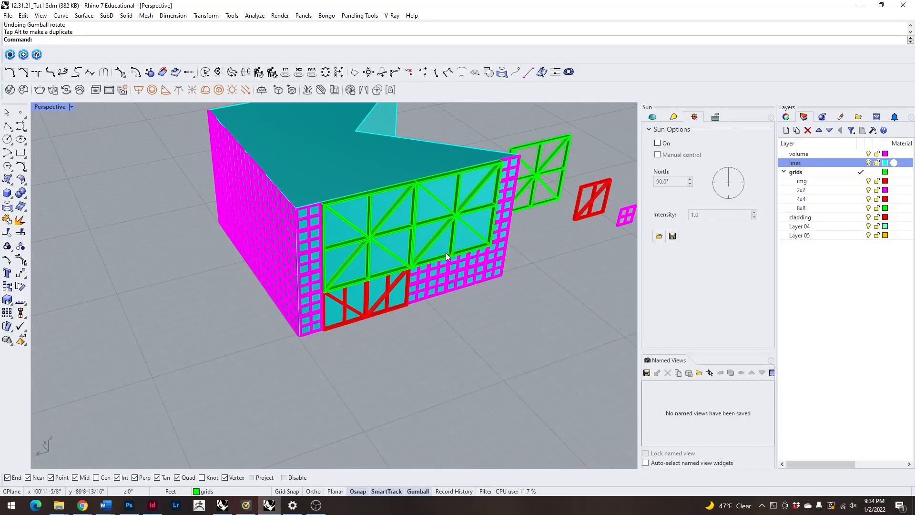
pyautogui.scroll(-3, 449, 257)
pyautogui.moveTo(425, 245); pyautogui.dragTo(339, 242, button='right')
pyautogui.scroll(8, 375, 266)
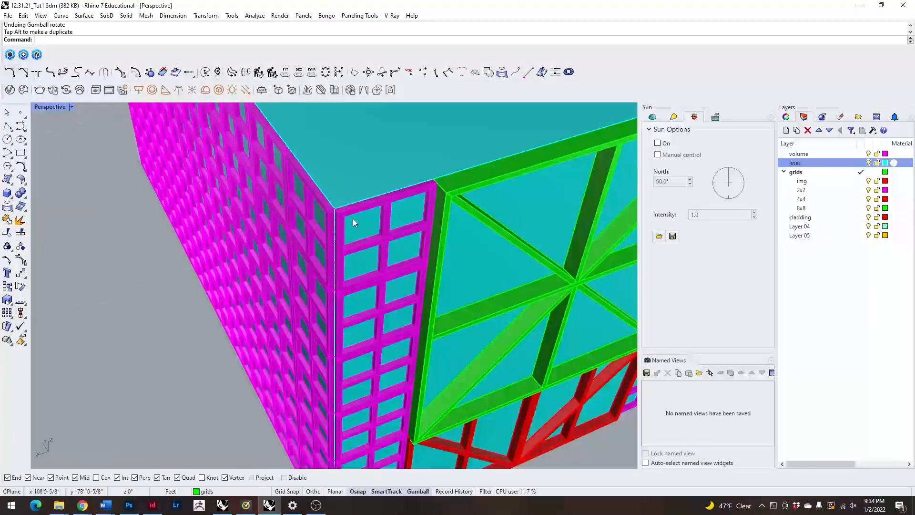
pyautogui.scroll(3, 341, 195)
pyautogui.scroll(-4, 321, 196)
pyautogui.scroll(3, 376, 183)
pyautogui.scroll(-4, 362, 191)
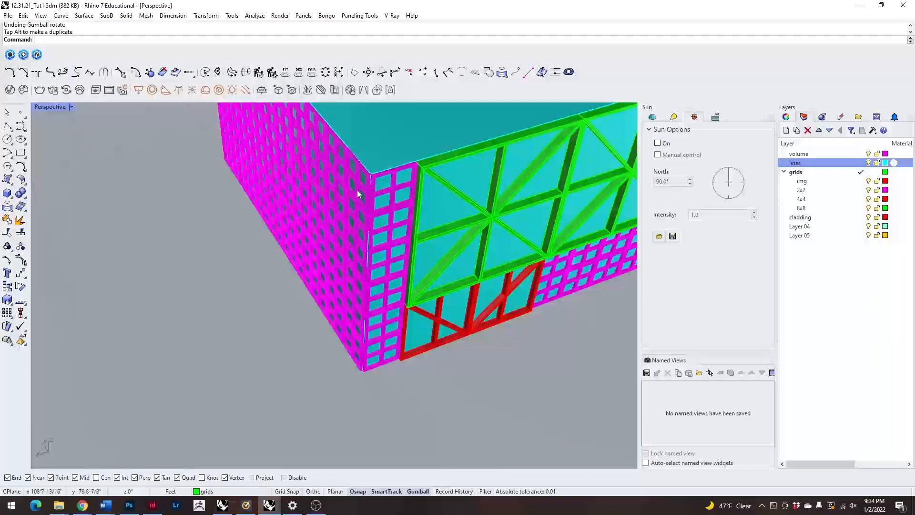
pyautogui.scroll(-5, 362, 191)
# Draw a rectangle at the base of the corner notch, snapped between the outer corners of the two walls' 2x2 grids.
pyautogui.moveTo(347, 250); pyautogui.dragTo(360, 331, button='right')
pyautogui.scroll(14, 360, 332)
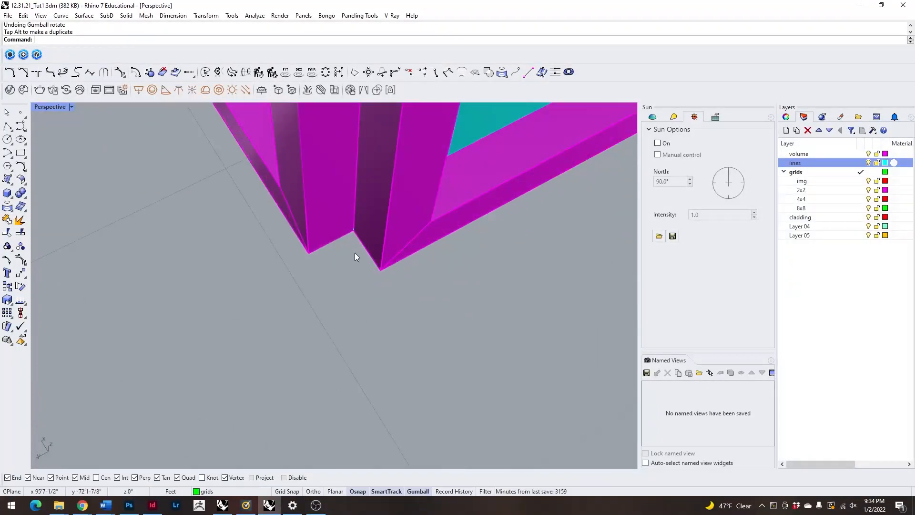
pyautogui.scroll(-4, 353, 263)
pyautogui.scroll(2, 349, 258)
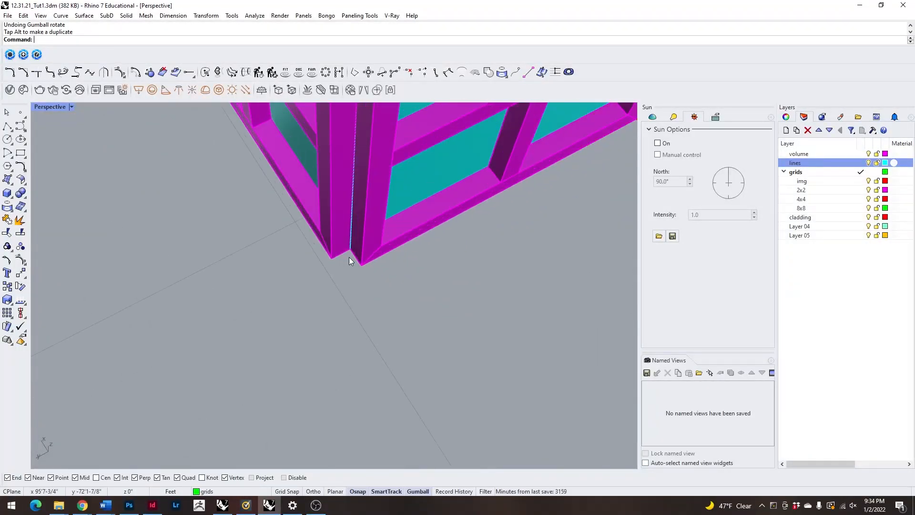
pyautogui.click(22, 153)
pyautogui.scroll(3, 333, 261)
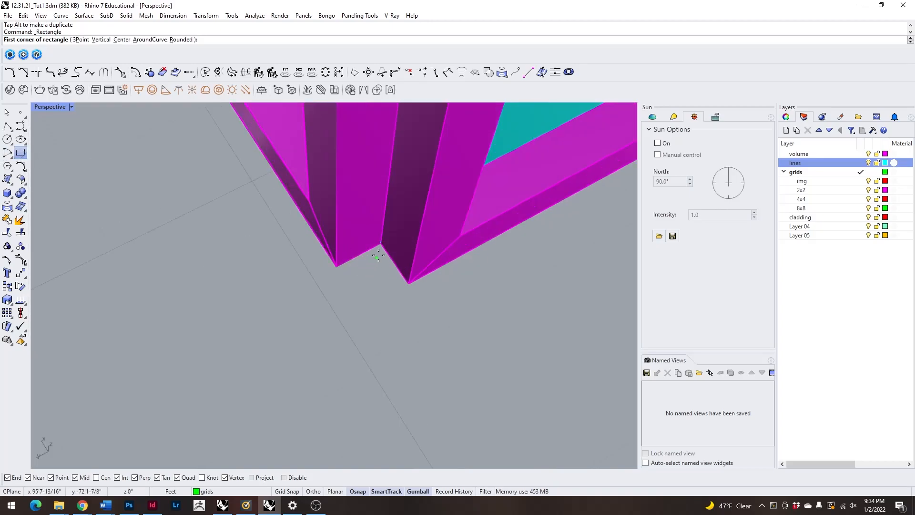
pyautogui.click(380, 243)
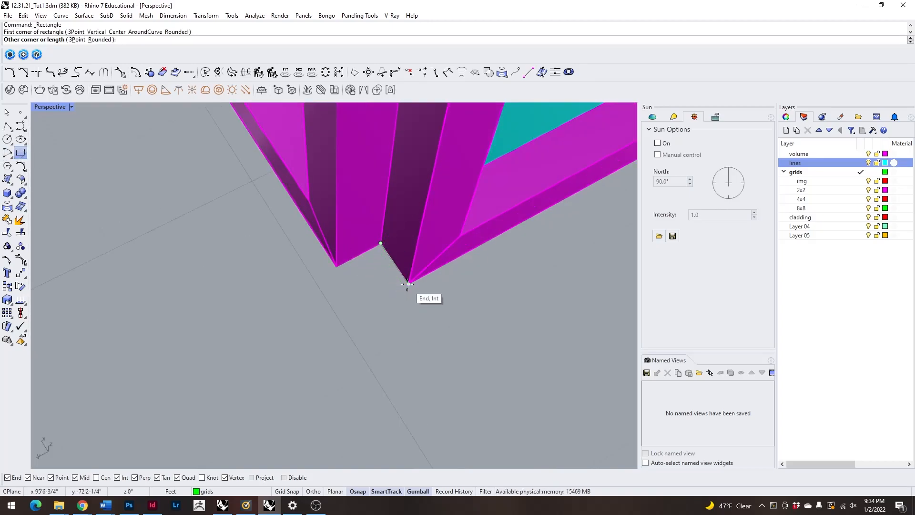
pyautogui.click(407, 284)
pyautogui.rightClick(413, 292)
pyautogui.click(408, 284)
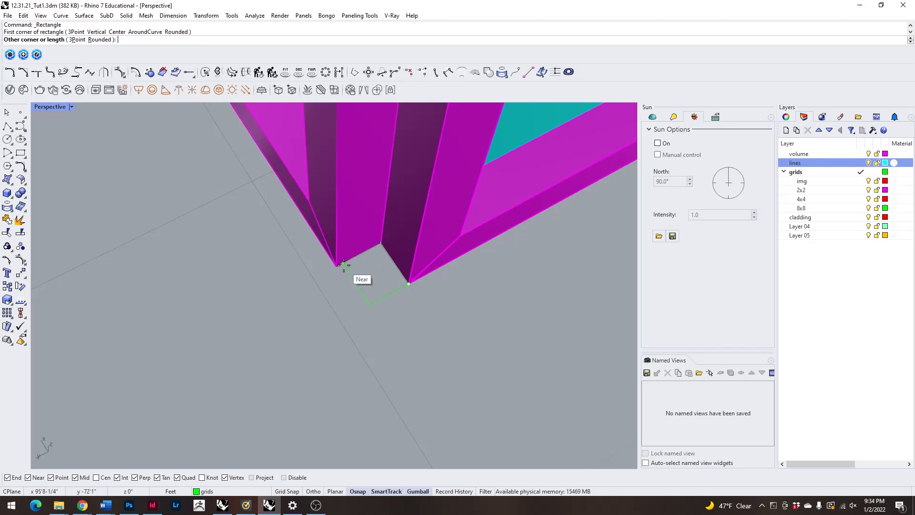
pyautogui.click(344, 263)
pyautogui.click(350, 288)
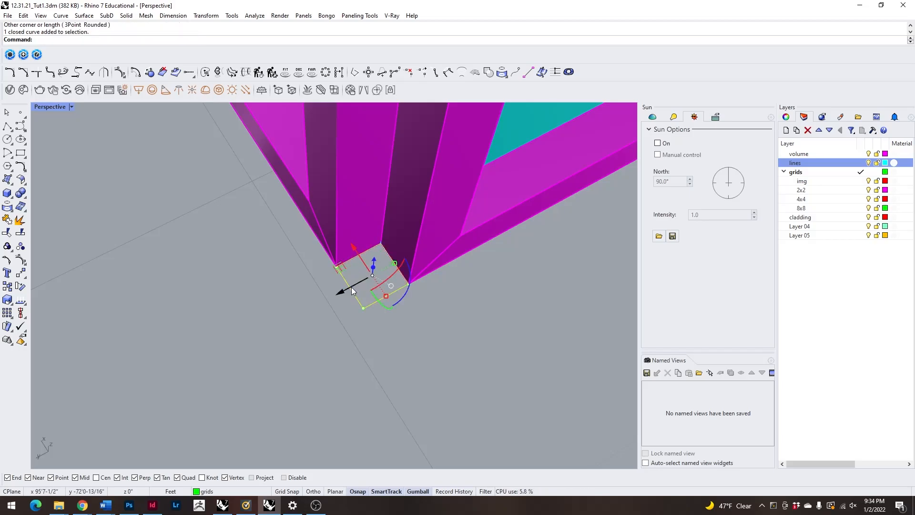
# Extrude the corner rectangle with ExtrudeCrv as a solid 12' up to the top of the walls.
pyautogui.write('ExtrudeCrv')
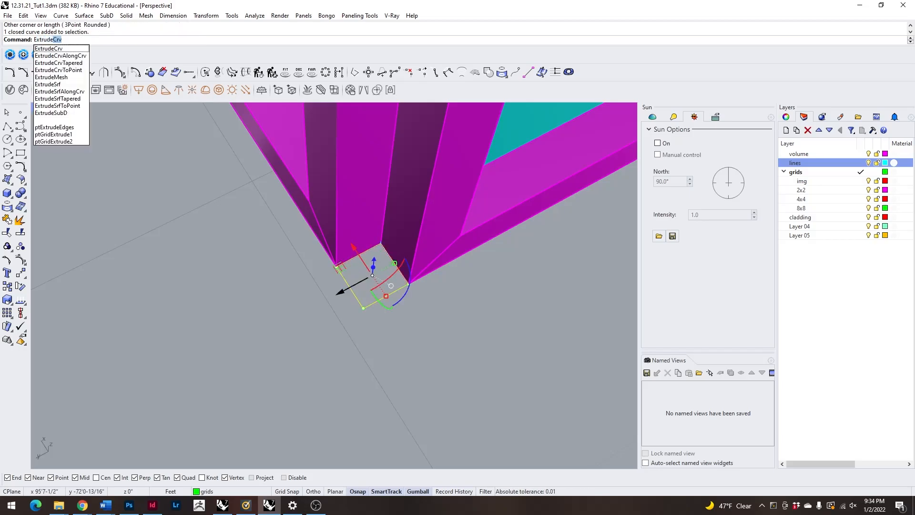
pyautogui.press('Return')
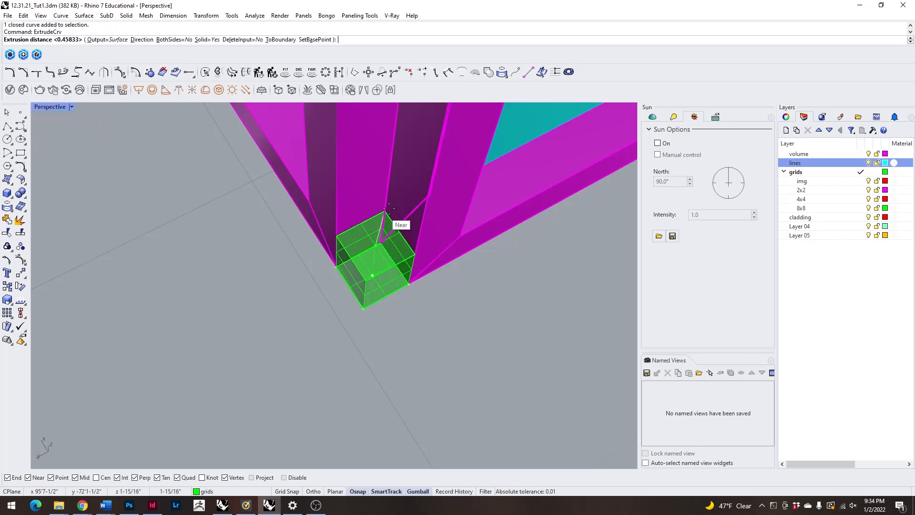
pyautogui.scroll(-6, 423, 341)
pyautogui.scroll(6, 444, 239)
pyautogui.scroll(3, 427, 210)
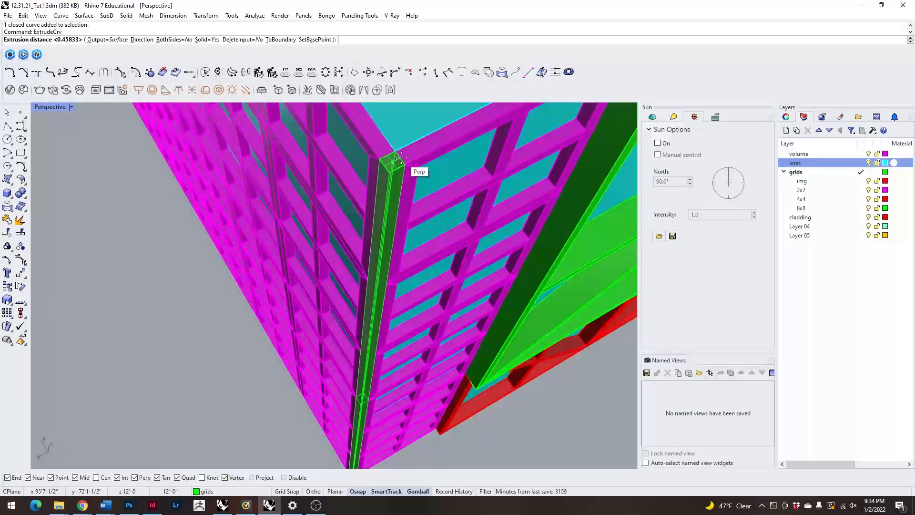
pyautogui.click(398, 158)
pyautogui.scroll(-5, 427, 292)
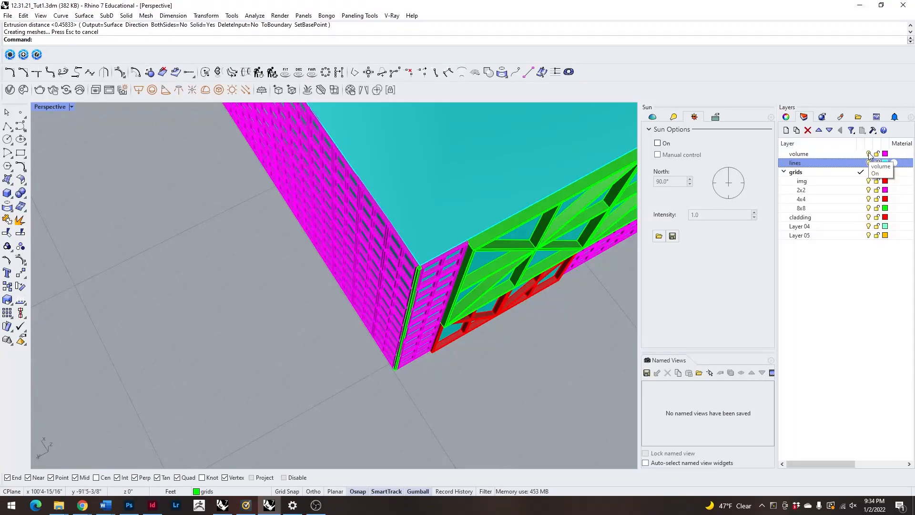
# Delete the solid volume behind the panel grids, keeping the panels and the corner post.
pyautogui.click(538, 167)
pyautogui.press('Delete')
pyautogui.scroll(-3, 448, 207)
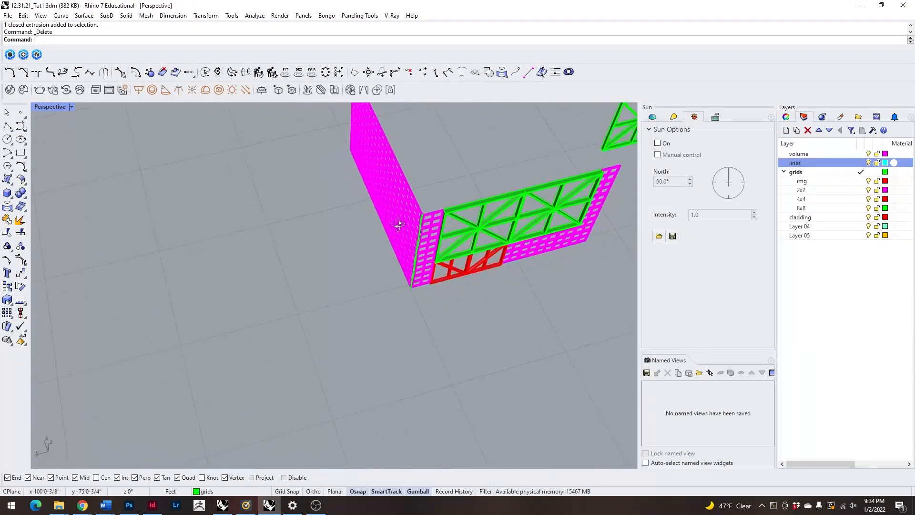
pyautogui.scroll(5, 400, 227)
pyautogui.scroll(-7, 416, 220)
pyautogui.moveTo(416, 221); pyautogui.dragTo(458, 167, button='right')
pyautogui.scroll(6, 459, 167)
pyautogui.scroll(3, 455, 172)
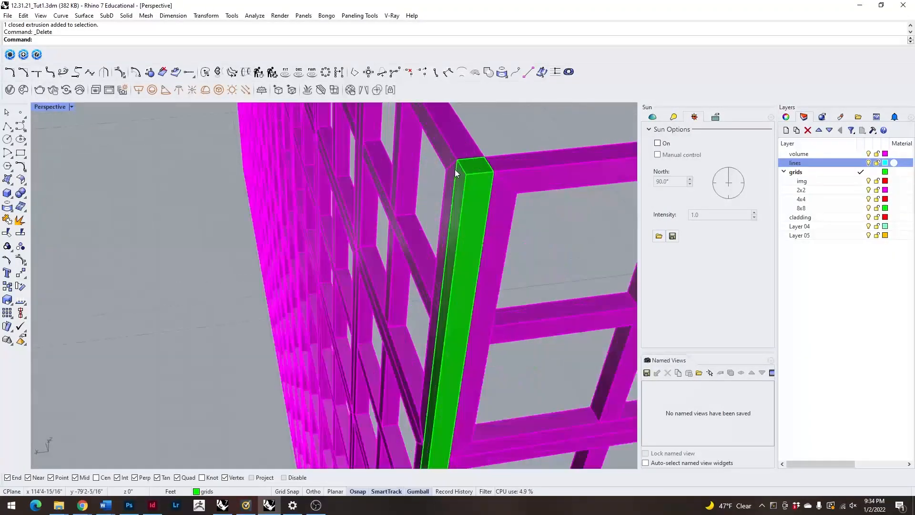
# Set the Perspective view's display mode to Arctic and examine the filled corner between the walls.
pyautogui.click(72, 106)
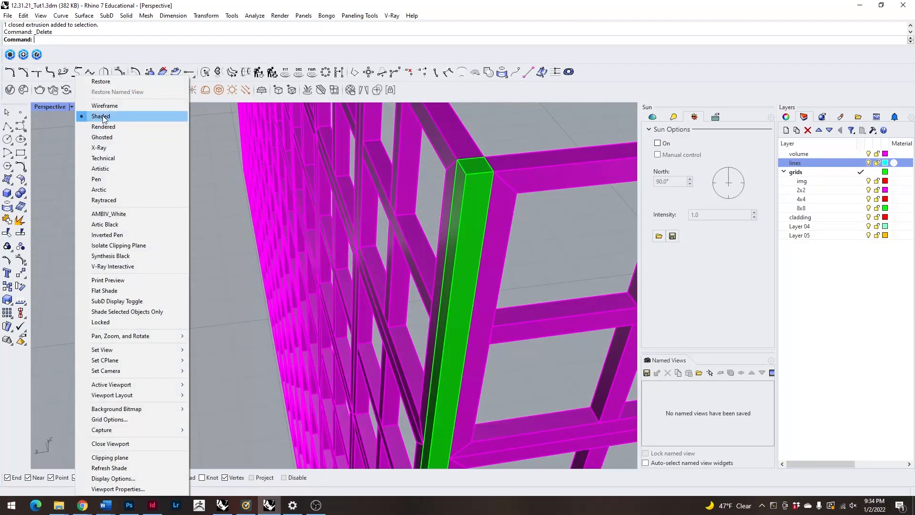
pyautogui.click(117, 190)
pyautogui.scroll(-5, 293, 194)
pyautogui.moveTo(342, 225); pyautogui.dragTo(364, 258, button='right')
pyautogui.scroll(6, 494, 146)
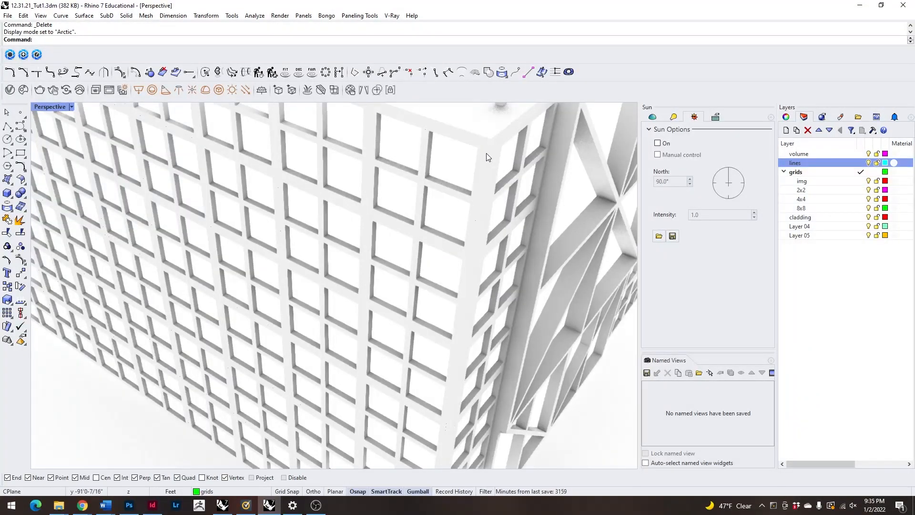
pyautogui.scroll(-5, 494, 163)
# Delete the extruded corner post to compare the open corner, and undo the deletion.
pyautogui.click(470, 163)
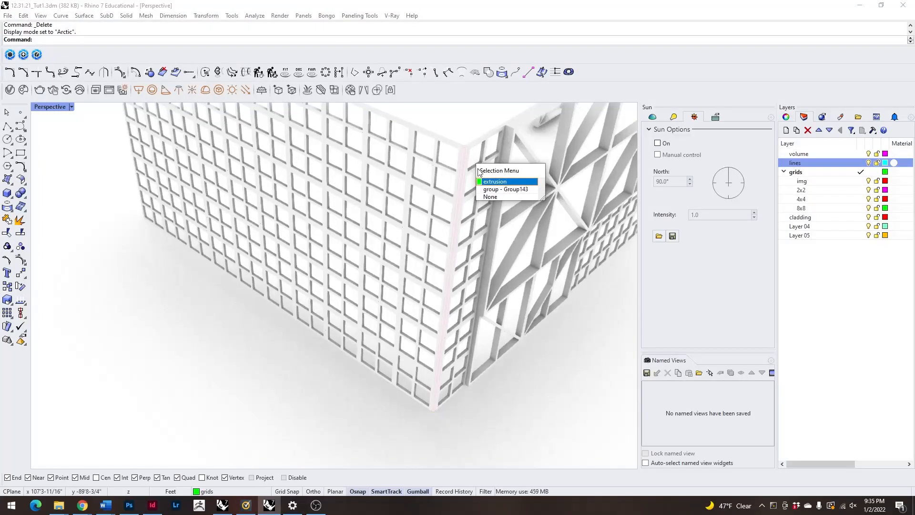
pyautogui.click(493, 181)
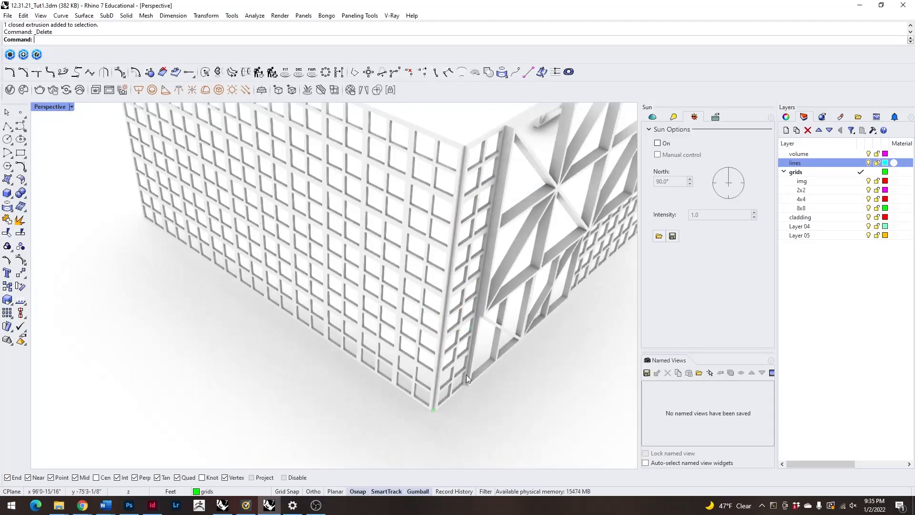
pyautogui.scroll(-8, 424, 285)
pyautogui.hotkey('ctrl', 'z')
pyautogui.click(448, 358)
pyautogui.moveTo(445, 334); pyautogui.dragTo(439, 297, button='right')
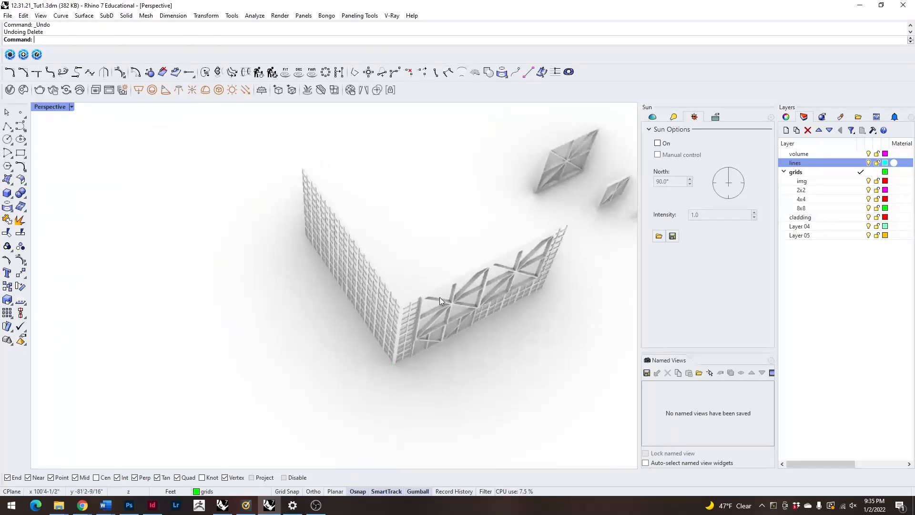
pyautogui.moveTo(406, 254)
pyautogui.mouseDown(button='right')
pyautogui.moveTo(419, 291)
pyautogui.moveTo(359, 242)
pyautogui.moveTo(417, 241)
pyautogui.moveTo(392, 251)
pyautogui.mouseUp(button='right')
# Set the Perspective view's display mode back to Shaded and view both walls with the loose sample panels.
pyautogui.click(38, 108)
pyautogui.click(116, 114)
pyautogui.moveTo(295, 288)
pyautogui.mouseDown(button='right')
pyautogui.moveTo(360, 277)
pyautogui.moveTo(339, 293)
pyautogui.moveTo(339, 266)
pyautogui.mouseUp(button='right')
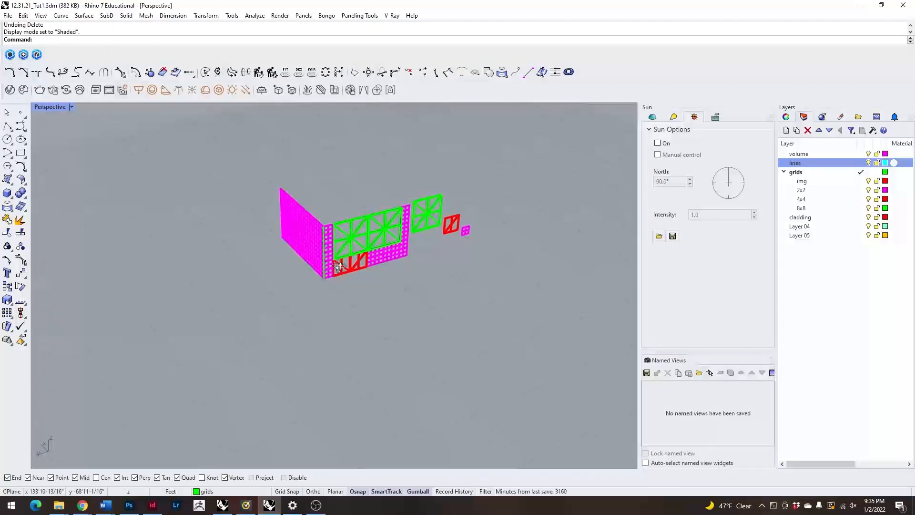
pyautogui.scroll(-6, 402, 190)
pyautogui.moveTo(402, 190); pyautogui.dragTo(386, 221, button='right')
pyautogui.scroll(7, 386, 222)
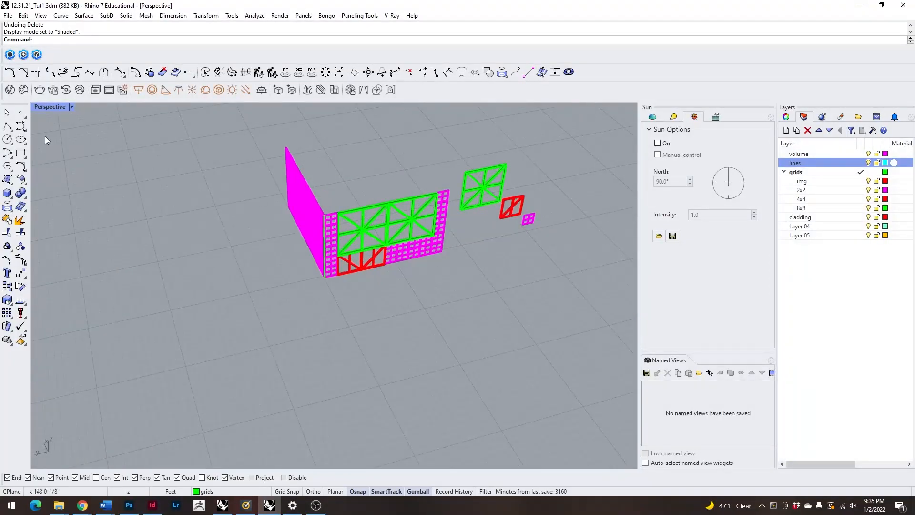
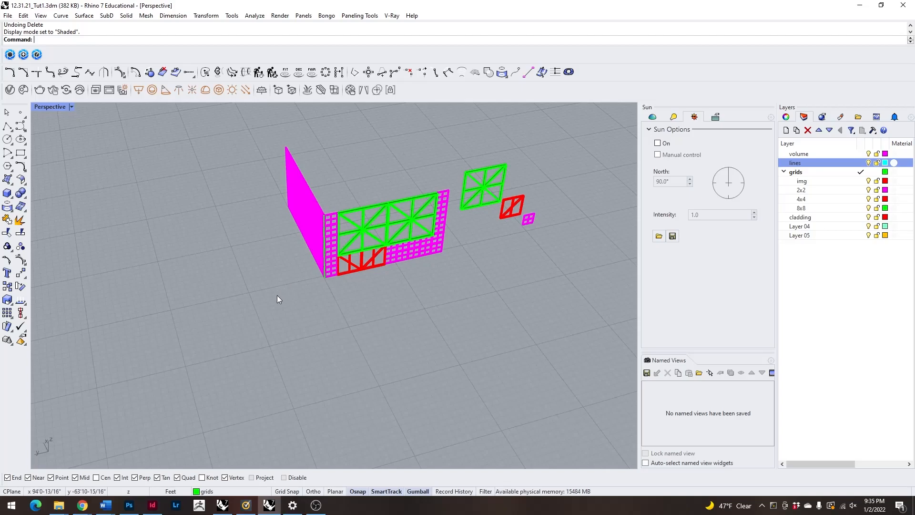
# Examine the panelled wall corner in Perspective and the striped cladding reference image in a maximized Top view.
pyautogui.moveTo(239, 300); pyautogui.dragTo(292, 306, button='right')
pyautogui.scroll(5, 356, 231)
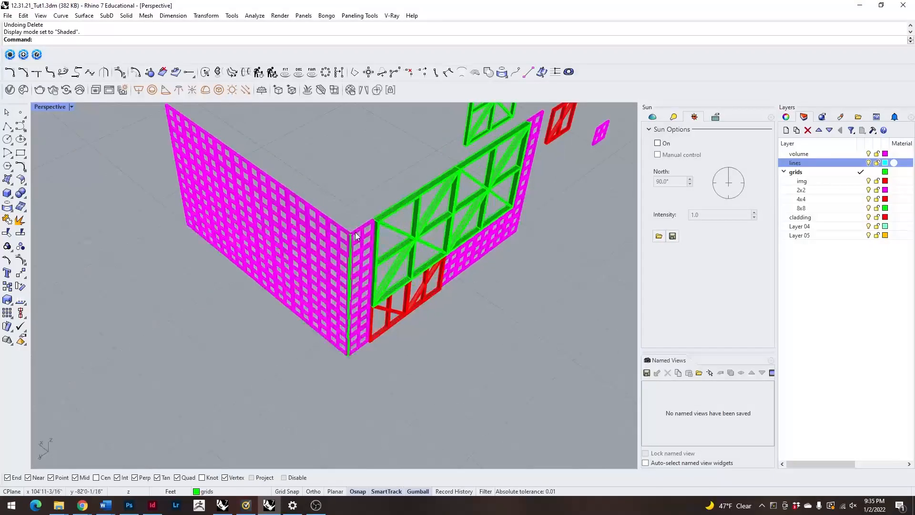
pyautogui.scroll(-8, 365, 270)
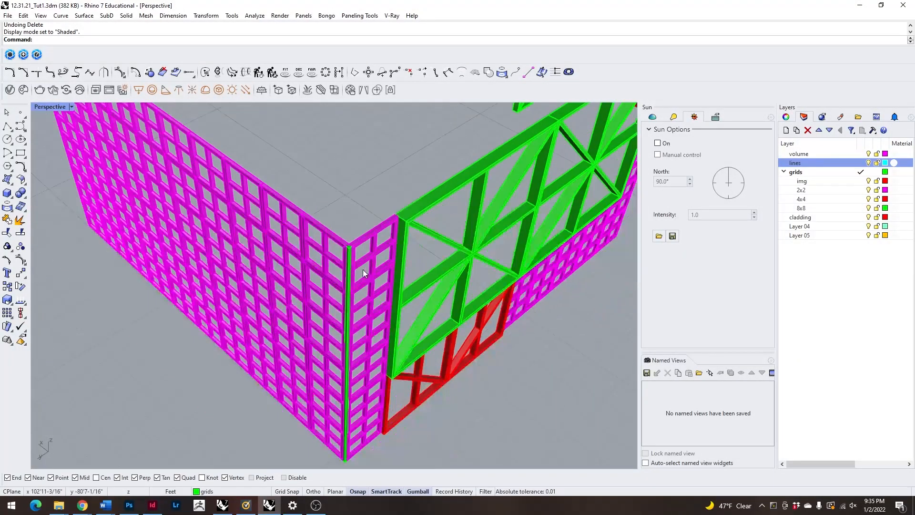
pyautogui.doubleClick(47, 108)
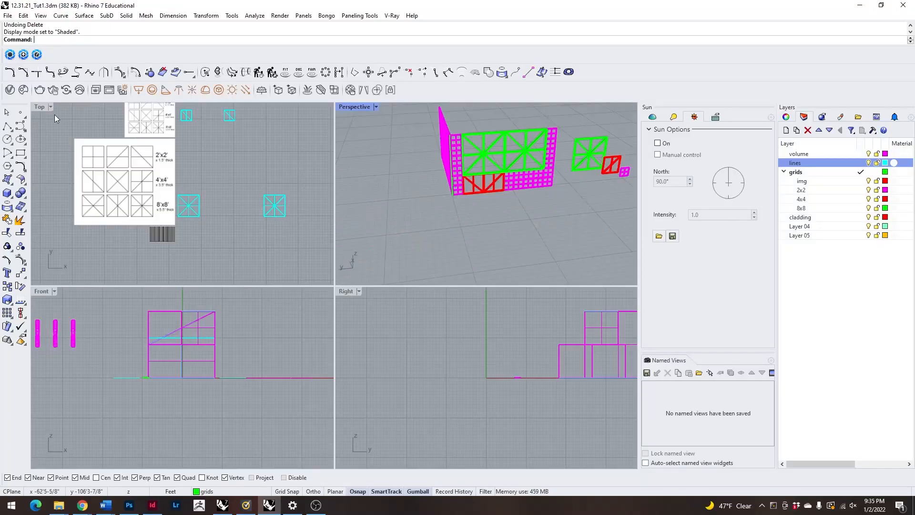
pyautogui.doubleClick(38, 107)
pyautogui.scroll(5, 324, 315)
pyautogui.click(338, 301)
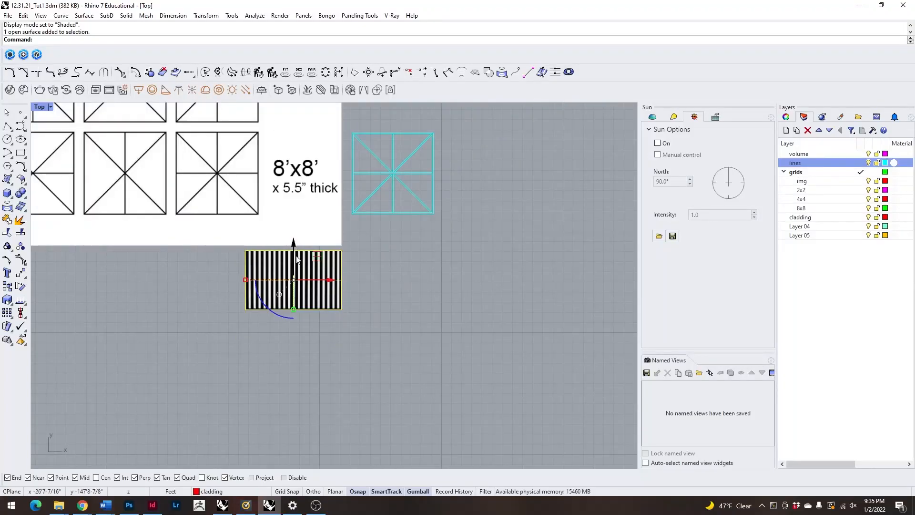
pyautogui.press('Escape')
pyautogui.scroll(-5, 376, 298)
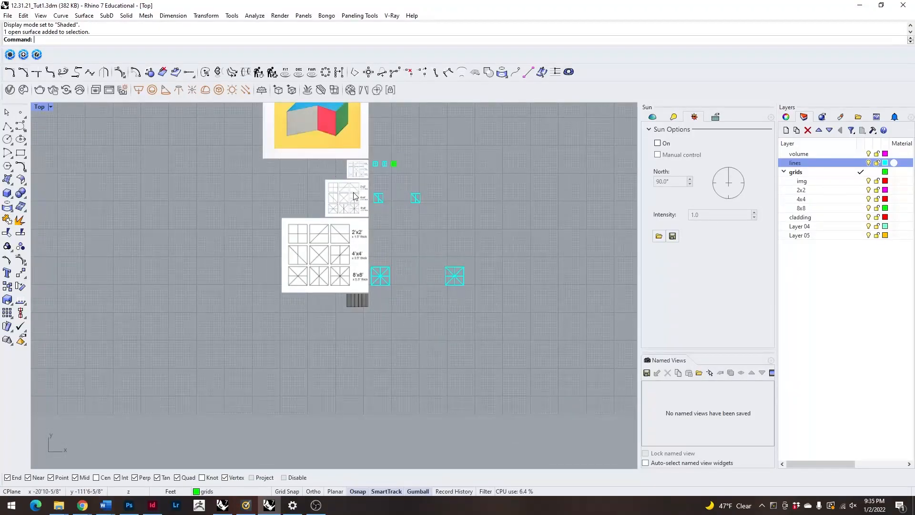
pyautogui.scroll(5, 366, 319)
pyautogui.click(338, 267)
pyautogui.scroll(6, 327, 244)
pyautogui.scroll(-4, 353, 209)
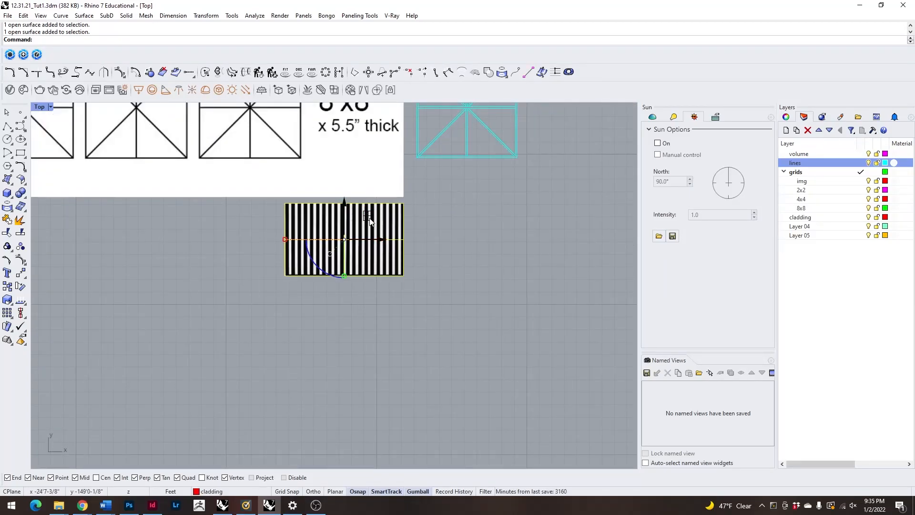
pyautogui.scroll(4, 369, 220)
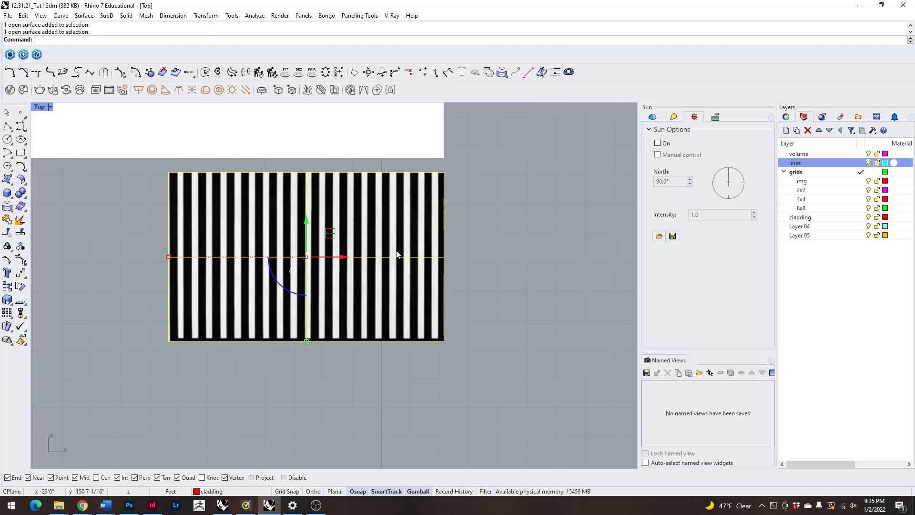
pyautogui.click(527, 276)
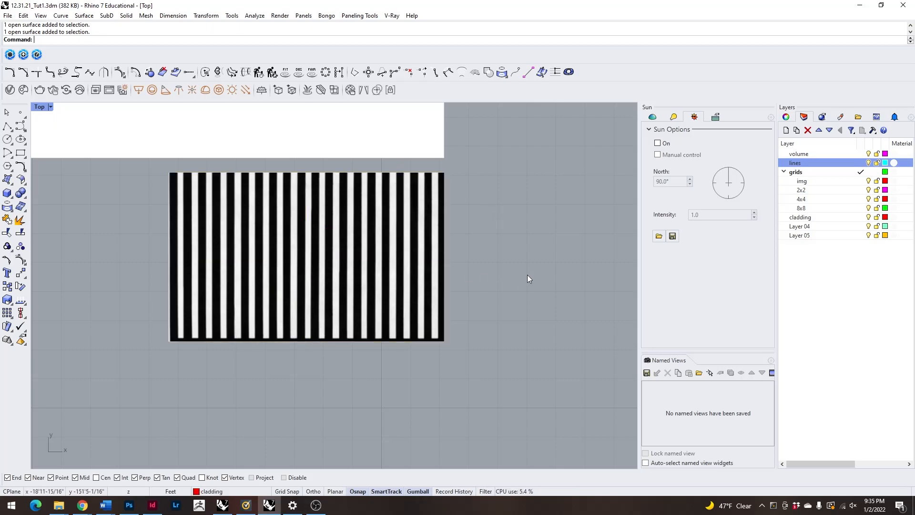
pyautogui.click(398, 195)
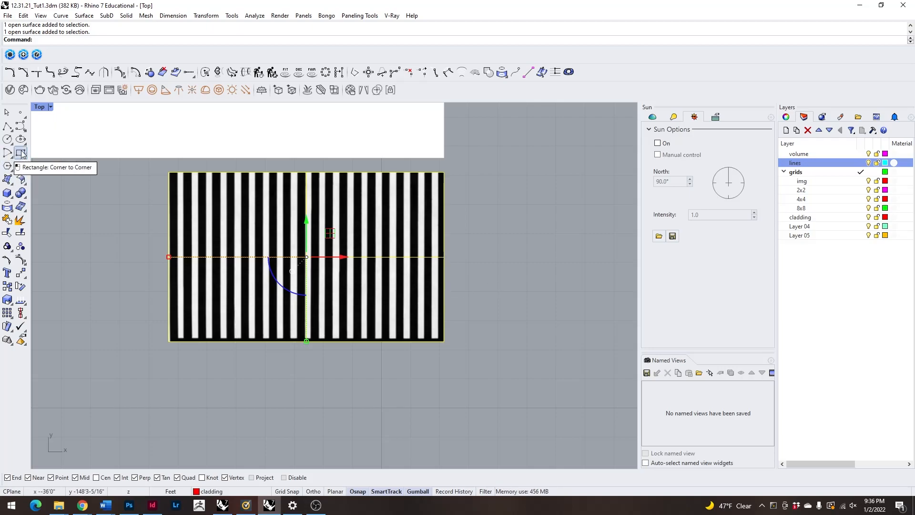
# Draw a vertical line beside the striped cladding image, slightly taller than the image.
pyautogui.press('Return')
pyautogui.click(540, 168)
pyautogui.click(554, 357)
pyautogui.press('Escape')
pyautogui.click(541, 340)
pyautogui.moveTo(586, 301); pyautogui.dragTo(515, 314, button='right')
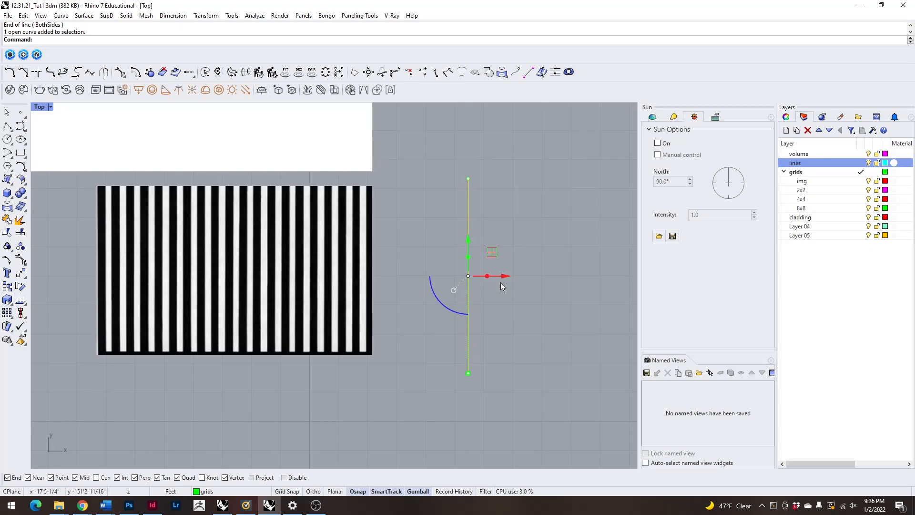
# Try to move the vertical line -3.5" horizontally, and undo the move.
pyautogui.click(510, 276)
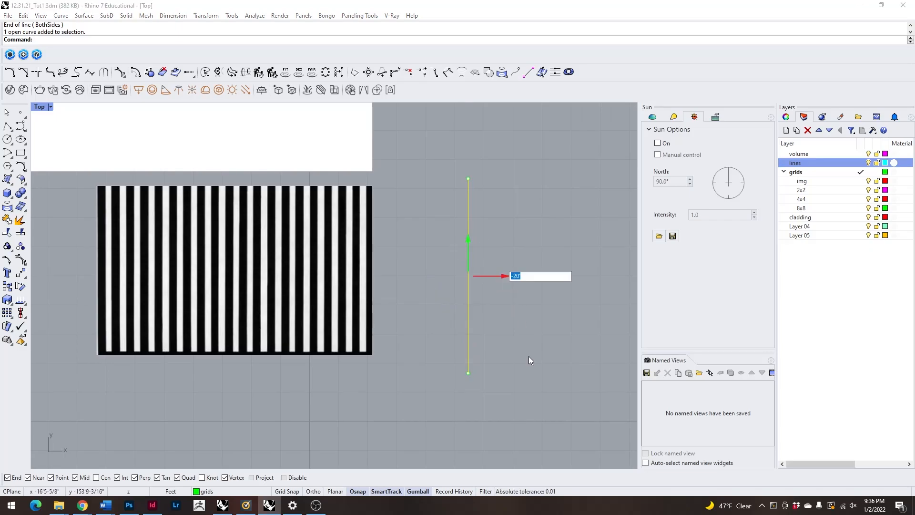
pyautogui.write('-3.5"')
pyautogui.press('Return')
pyautogui.hotkey('ctrl', 'z')
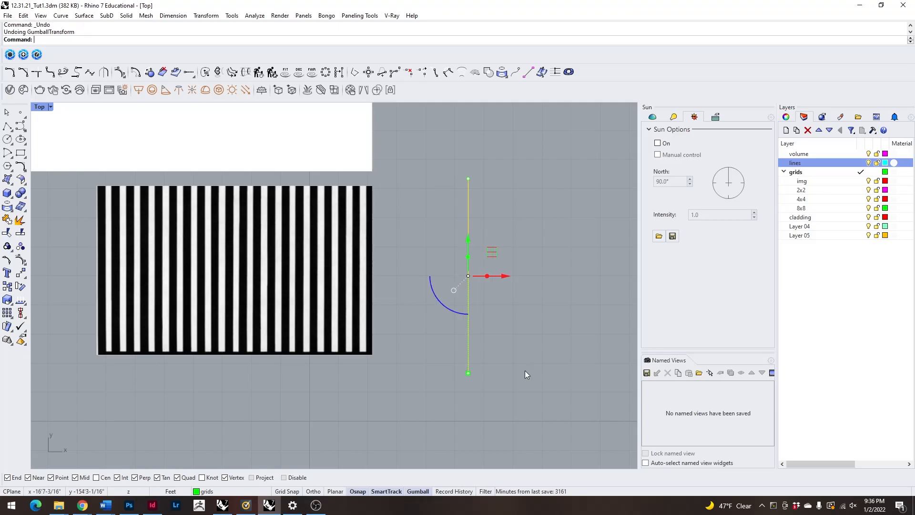
# Duplicate the vertical line in place and shift the duplicate 3.5" toward the cladding image.
pyautogui.hotkey('ctrl', 'c')
pyautogui.hotkey('ctrl', 'v')
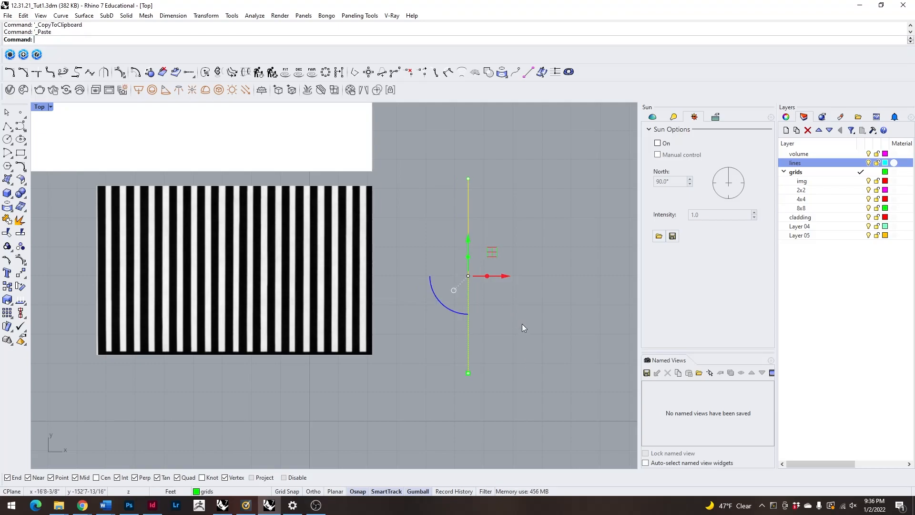
pyautogui.click(501, 273)
pyautogui.press('Return')
pyautogui.click(478, 289)
# Duplicate the shifted line and move the new duplicate another -2.5" horizontally to mark the gap between slats.
pyautogui.click(460, 312)
pyautogui.hotkey('ctrl', 'c')
pyautogui.hotkey('ctrl', 'v')
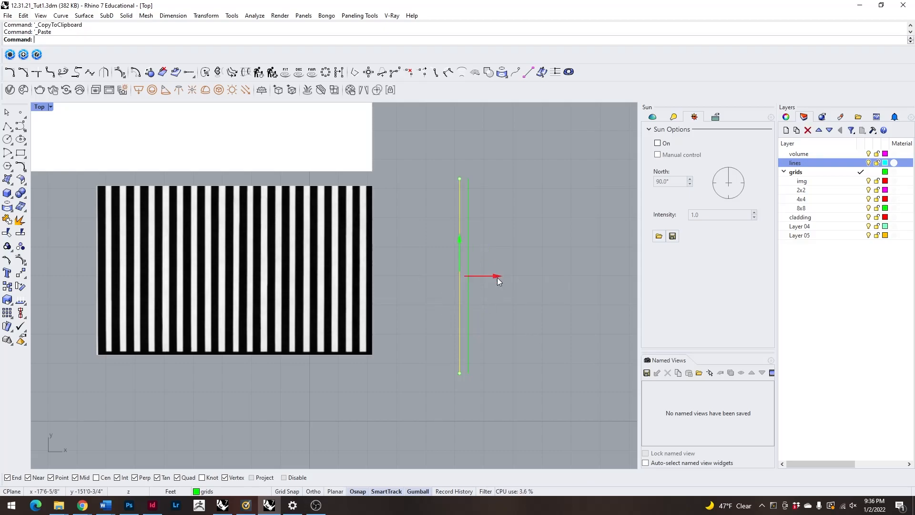
pyautogui.click(497, 279)
pyautogui.write('-2')
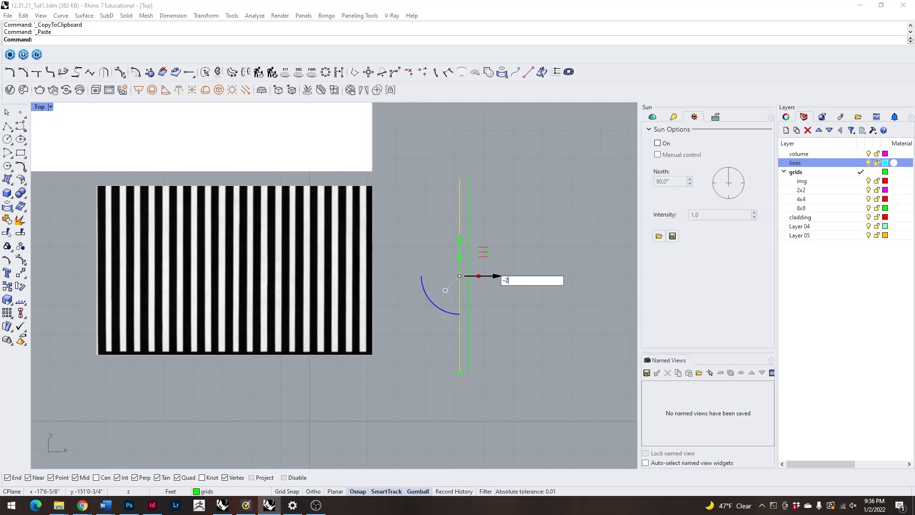
pyautogui.write('.5"')
pyautogui.press('Return')
pyautogui.moveTo(530, 307); pyautogui.dragTo(536, 316)
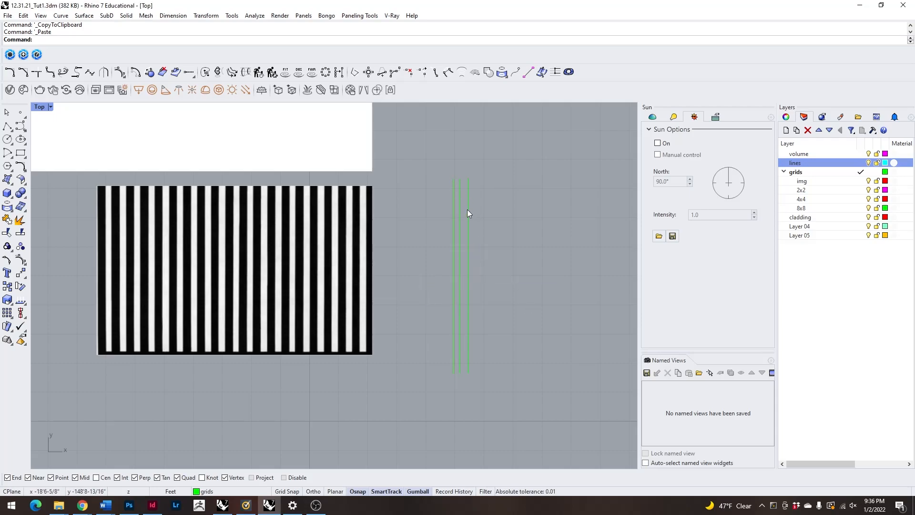
# Close both ends of the 3.5" strip with short horizontal lines between the two outer vertical lines.
pyautogui.scroll(3, 453, 171)
pyautogui.scroll(-3, 453, 180)
pyautogui.scroll(3, 452, 174)
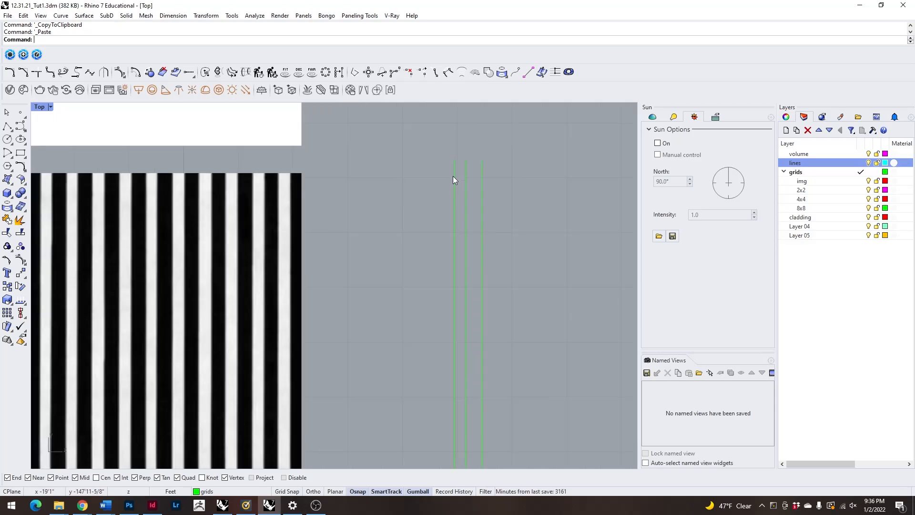
pyautogui.click(454, 176)
pyautogui.press('Escape')
pyautogui.scroll(-2, 486, 172)
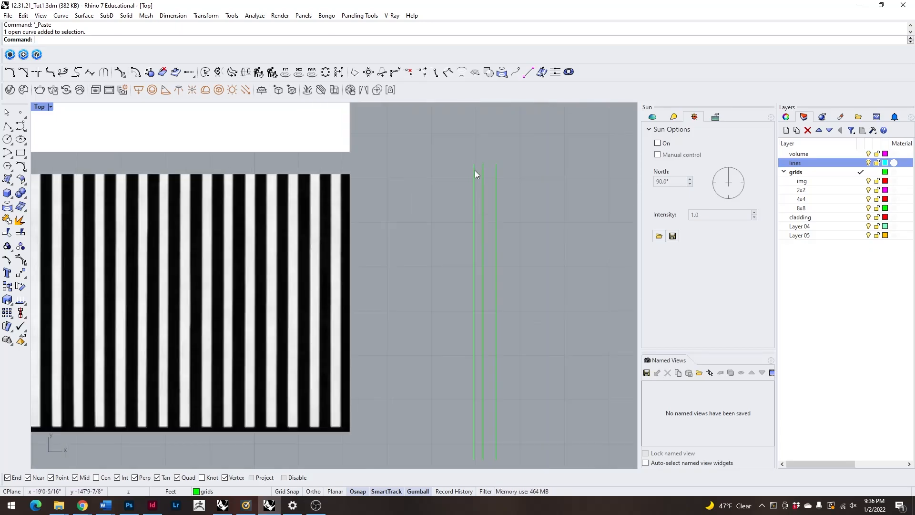
pyautogui.moveTo(518, 238); pyautogui.dragTo(519, 459)
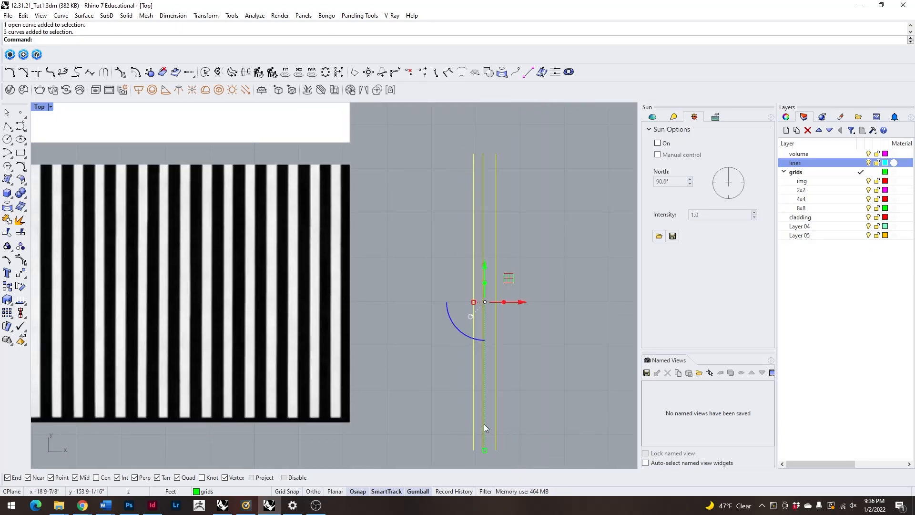
pyautogui.press('Escape')
pyautogui.press('space')
pyautogui.click(495, 448)
pyautogui.click(486, 448)
pyautogui.press('space')
pyautogui.click(491, 156)
pyautogui.click(482, 155)
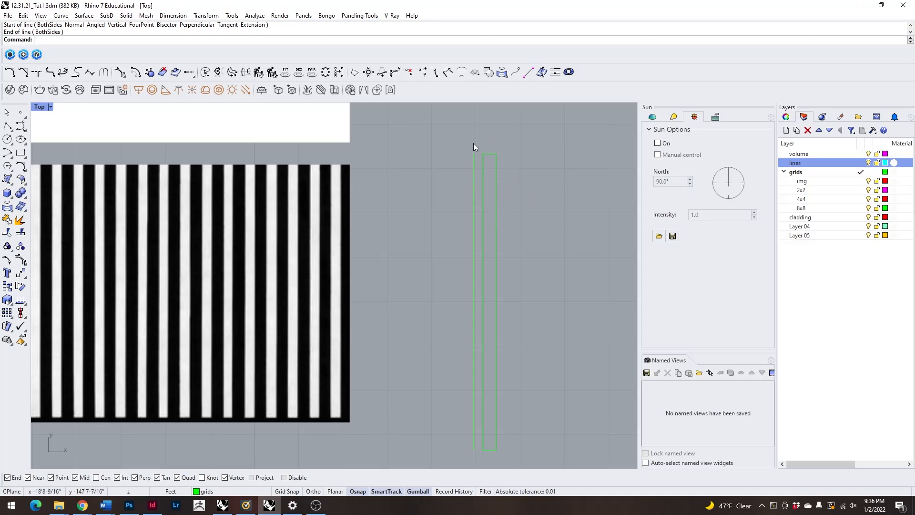
# Join the strip's four lines into one closed slat outline, leaving the gap line separate.
pyautogui.moveTo(459, 136); pyautogui.dragTo(521, 467)
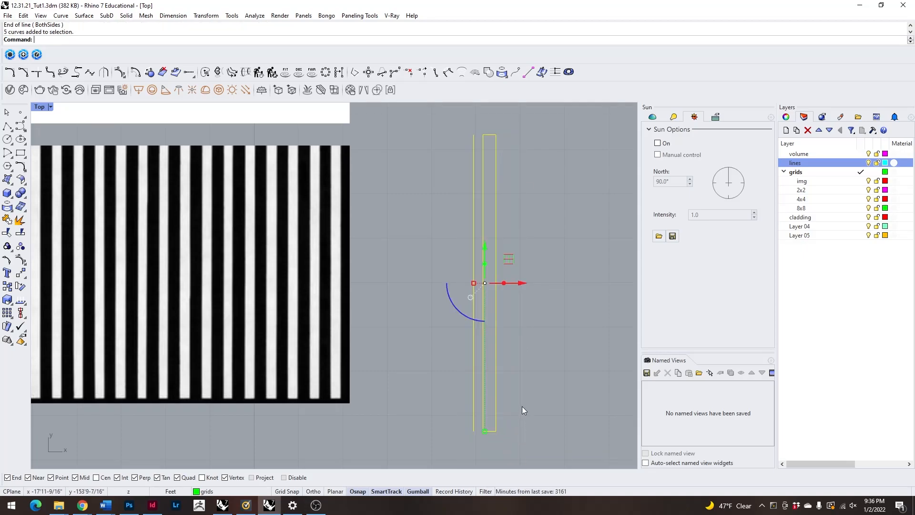
pyautogui.click(519, 406)
pyautogui.moveTo(479, 125); pyautogui.dragTo(522, 436)
pyautogui.hotkey('ctrl', 'j')
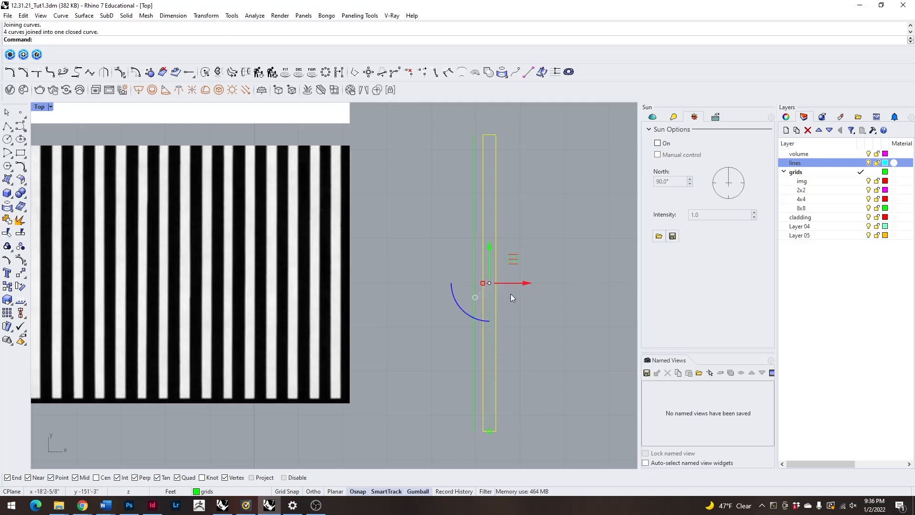
pyautogui.press('Escape')
pyautogui.moveTo(453, 122); pyautogui.dragTo(542, 444)
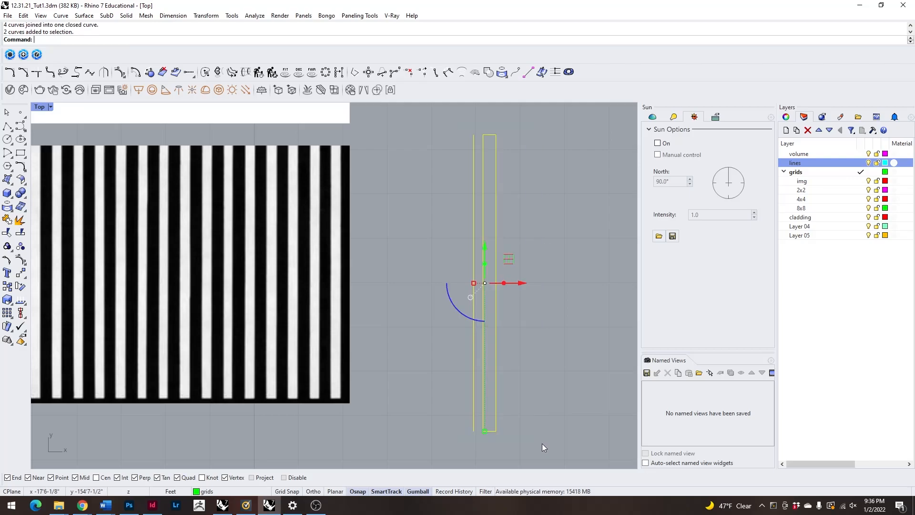
pyautogui.click(546, 440)
# Copy the closed slat outline from its lower corner to the bottom end of the 2.5" gap line.
pyautogui.click(495, 425)
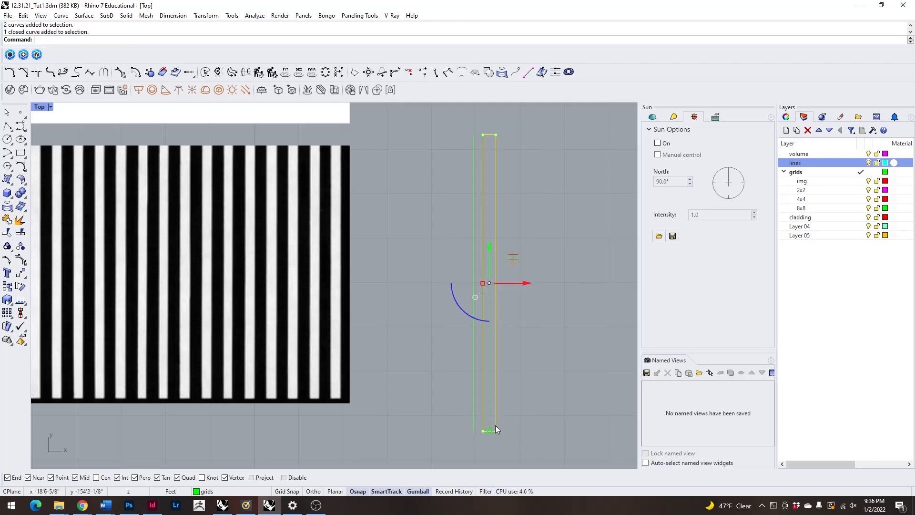
pyautogui.write('copy')
pyautogui.press('Return')
pyautogui.click(496, 431)
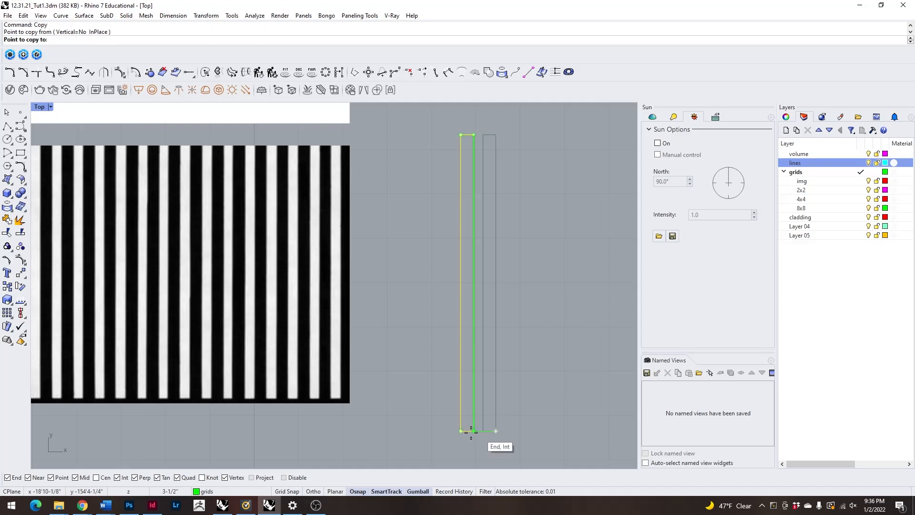
pyautogui.click(473, 431)
pyautogui.press('Return')
pyautogui.press('Escape')
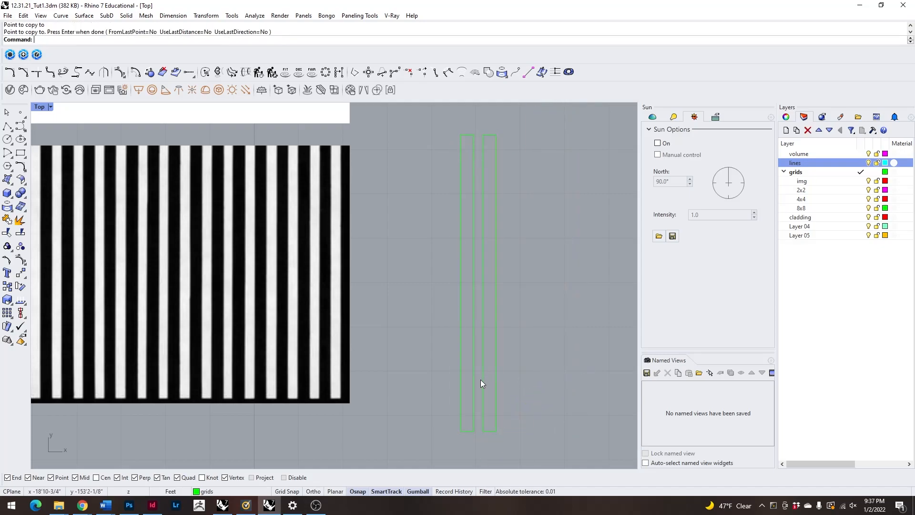
# Delete the gap line between the two slat outlines.
pyautogui.click(471, 383)
pyautogui.click(508, 414)
pyautogui.press('Delete')
# Copy the second slat three times toward the cladding image at the same spacing, making a row of five slats.
pyautogui.moveTo(430, 129); pyautogui.dragTo(546, 442)
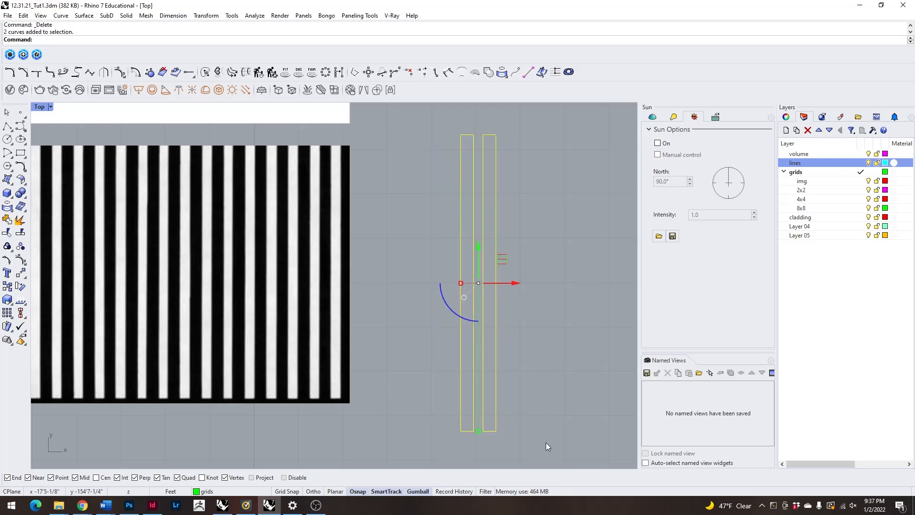
pyautogui.press('BackSpace')
pyautogui.keyDown('ctrl'); pyautogui.click(496, 425); pyautogui.keyUp('ctrl')
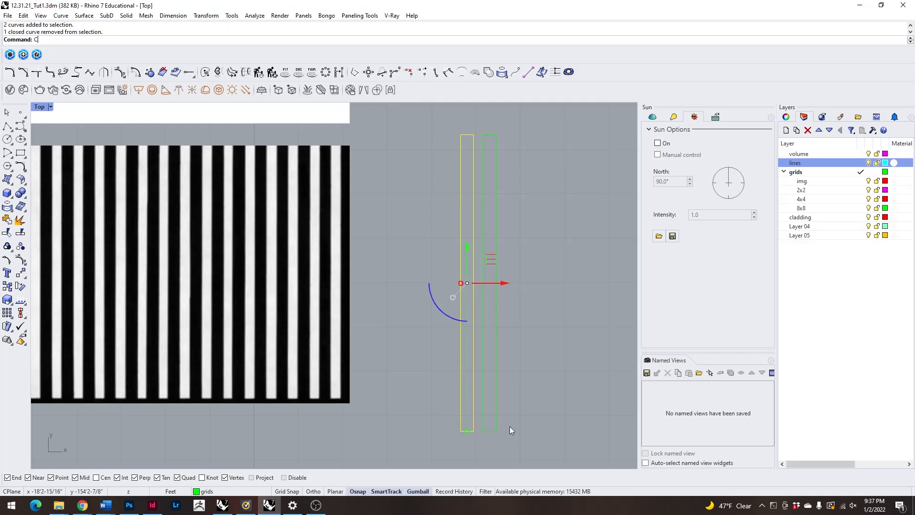
pyautogui.press('Return')
pyautogui.click(496, 431)
pyautogui.click(476, 432)
pyautogui.click(451, 430)
pyautogui.click(431, 429)
pyautogui.press('Return')
pyautogui.scroll(-5, 550, 335)
pyautogui.press('Escape')
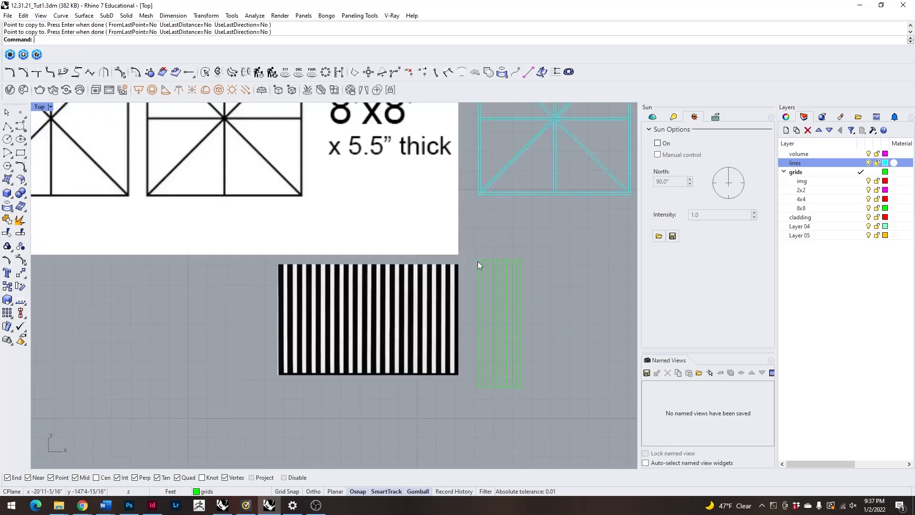
# Move the five slat outlines together farther away from the cladding image into open space.
pyautogui.scroll(5, 458, 241)
pyautogui.scroll(-3, 450, 234)
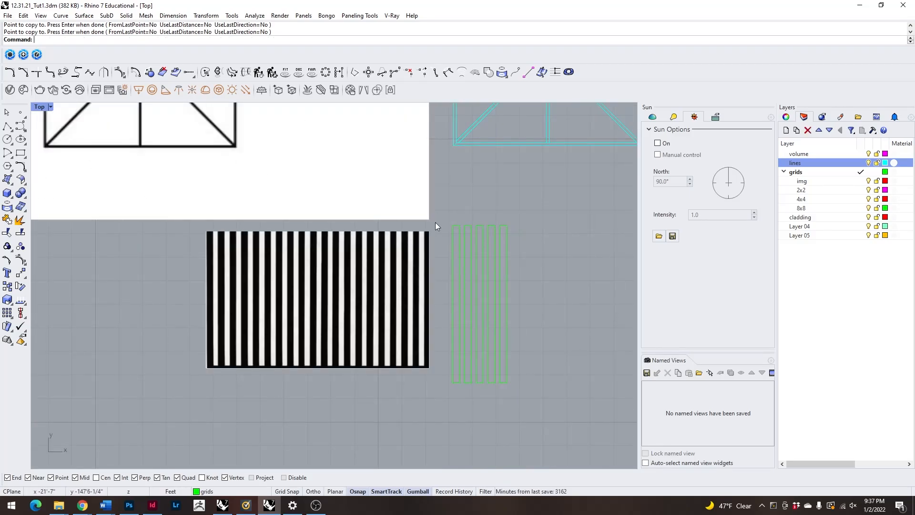
pyautogui.moveTo(445, 217); pyautogui.dragTo(535, 400)
pyautogui.scroll(-4, 392, 297)
pyautogui.moveTo(465, 299); pyautogui.dragTo(587, 319)
pyautogui.scroll(5, 566, 319)
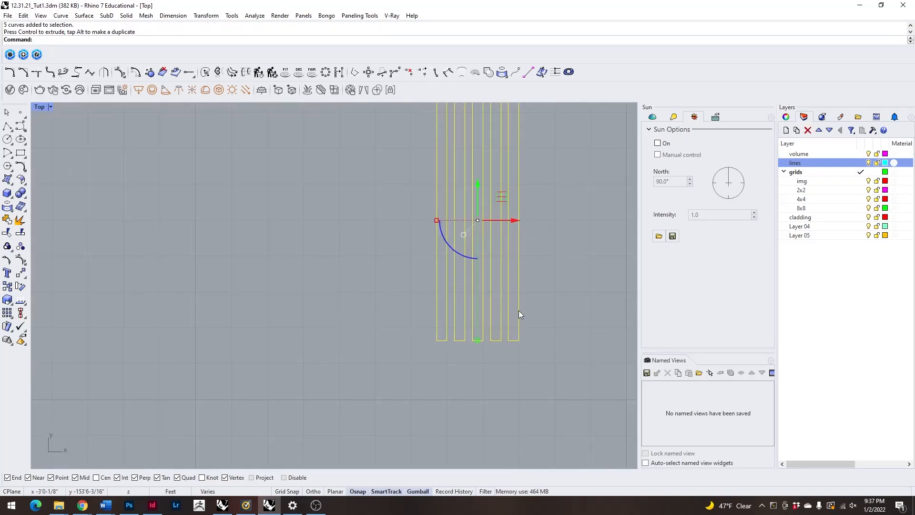
pyautogui.keyDown('ctrl'); pyautogui.click(519, 311); pyautogui.keyUp('ctrl')
pyautogui.write('Copy')
pyautogui.press('Return')
pyautogui.click(511, 339)
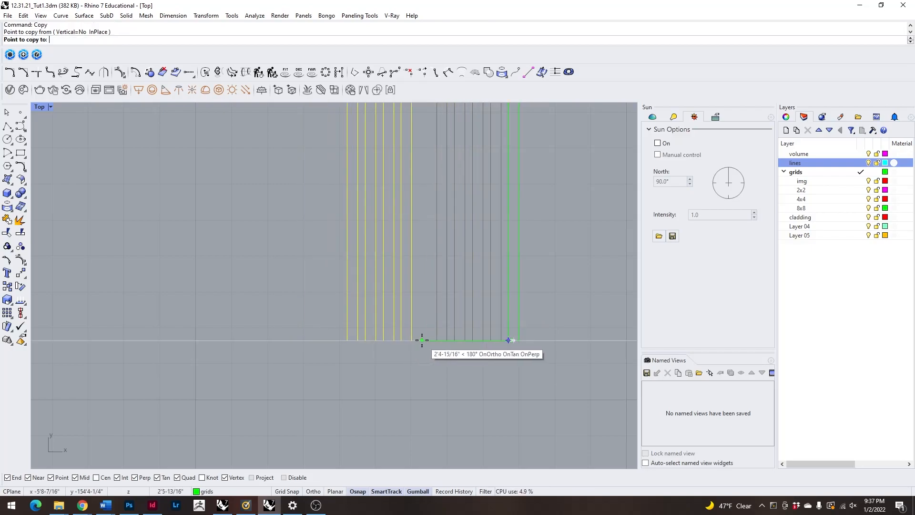
pyautogui.press('F1')
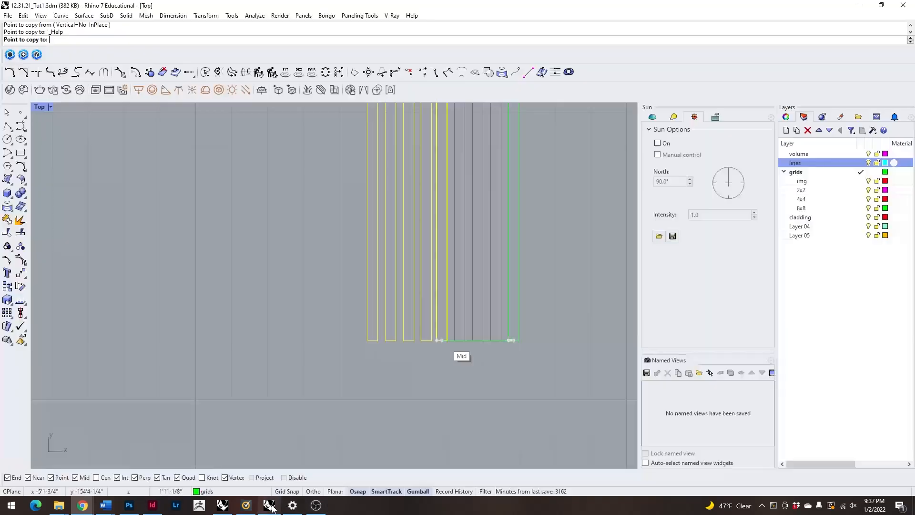
pyautogui.click(269, 505)
pyautogui.press('Escape')
# Copy the four selected slats three times along the row at the same spacing, making a row of 17 slats.
pyautogui.scroll(4, 510, 342)
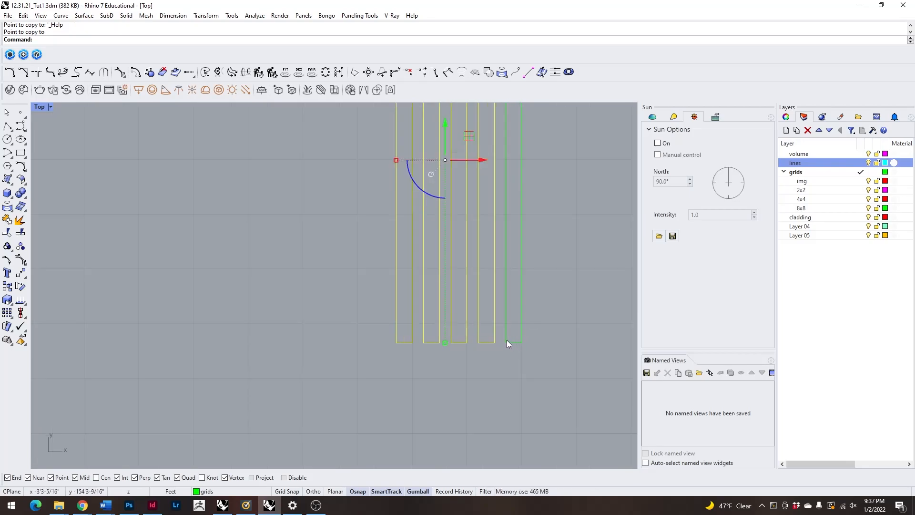
pyautogui.press('Return')
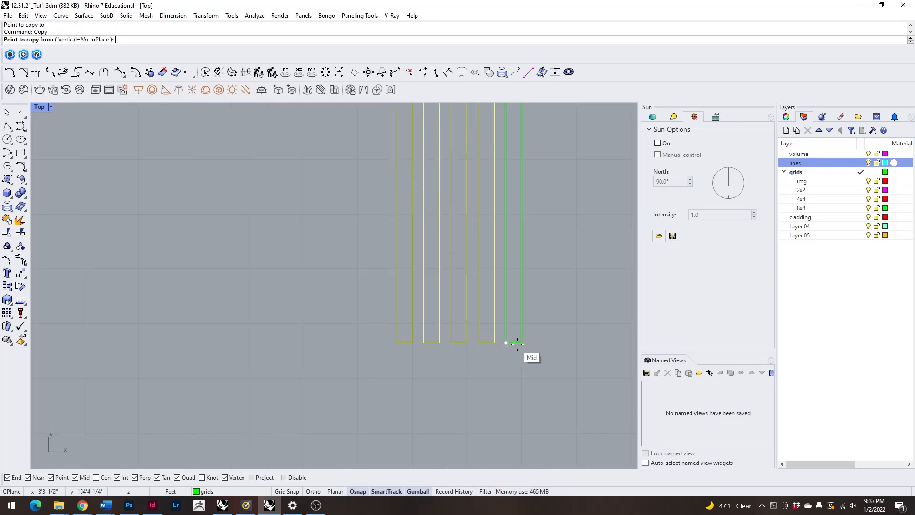
pyautogui.click(506, 342)
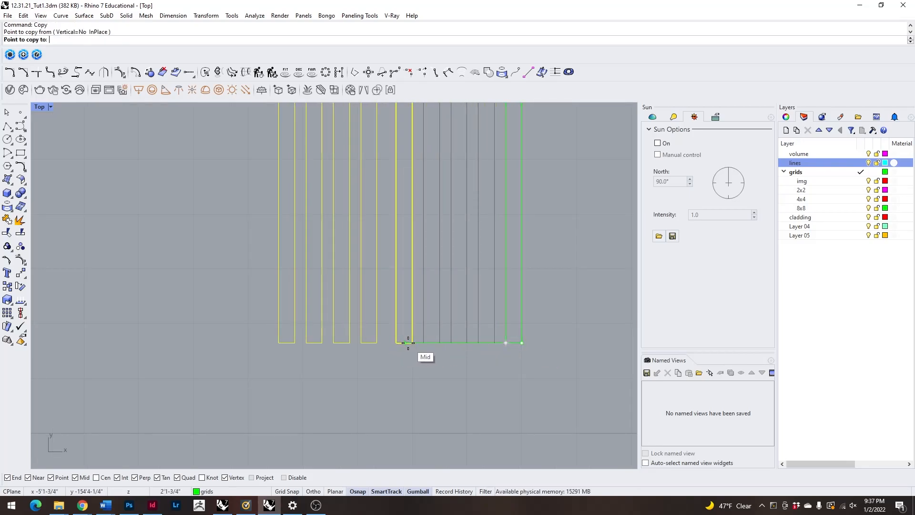
pyautogui.click(400, 348)
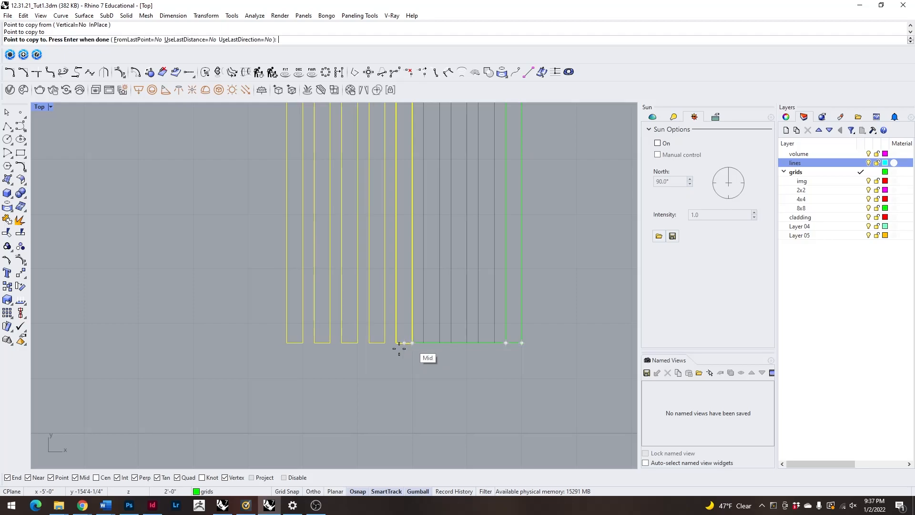
pyautogui.click(305, 343)
pyautogui.scroll(-8, 465, 386)
pyautogui.scroll(6, 359, 372)
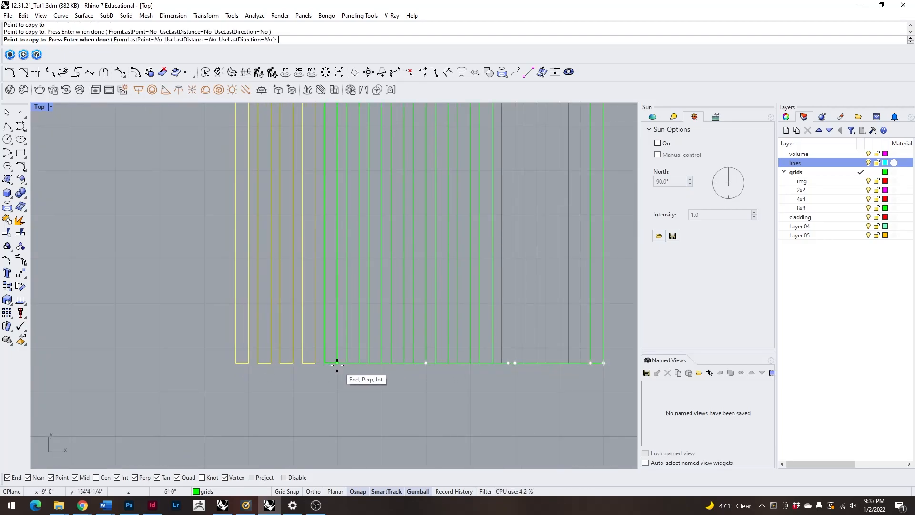
pyautogui.click(337, 367)
pyautogui.scroll(-10, 433, 364)
pyautogui.press('Return')
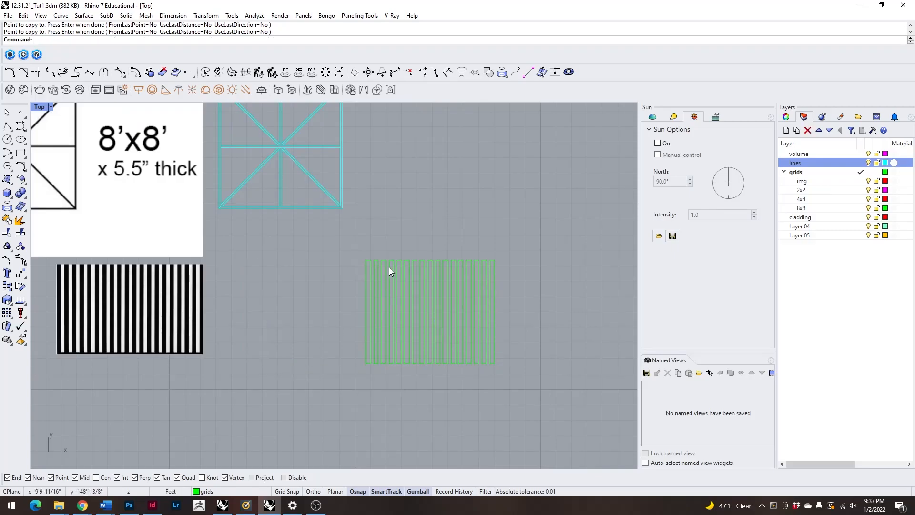
# Select all 17 slat outlines and frame them in the Perspective view.
pyautogui.scroll(-3, 389, 267)
pyautogui.scroll(5, 405, 286)
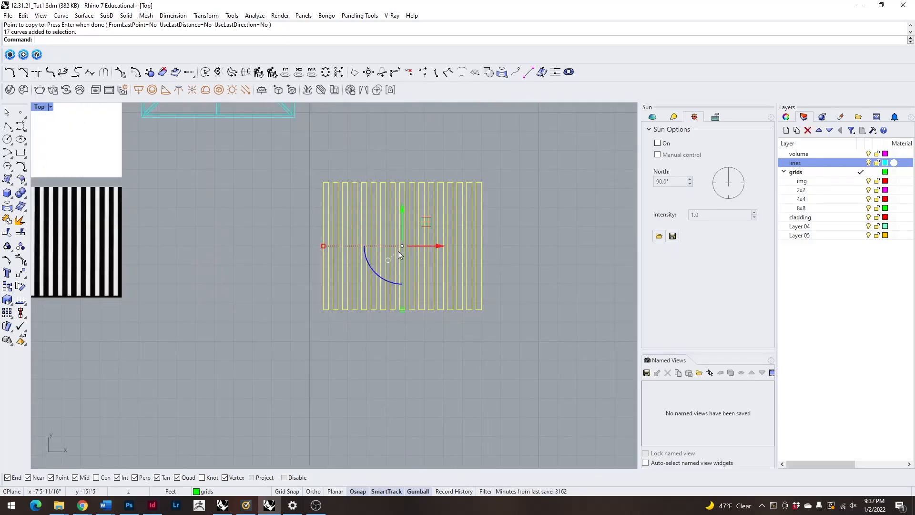
pyautogui.doubleClick(37, 107)
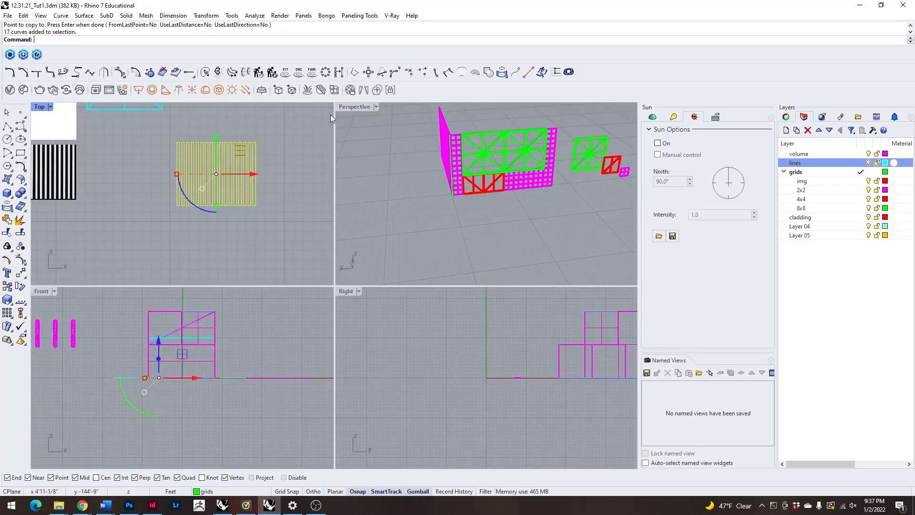
pyautogui.doubleClick(354, 107)
pyautogui.scroll(-5, 389, 205)
pyautogui.scroll(5, 405, 284)
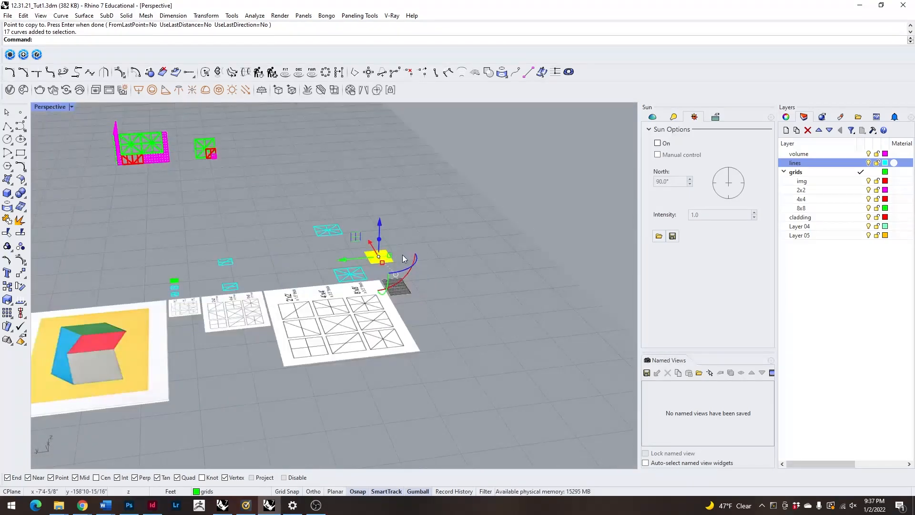
pyautogui.scroll(5, 409, 259)
pyautogui.write('zs')
pyautogui.press('Return')
pyautogui.moveTo(369, 221); pyautogui.dragTo(350, 275, button='right')
pyautogui.moveTo(480, 335); pyautogui.dragTo(502, 344, button='right')
pyautogui.write('ExtrudeCrv')
pyautogui.press('Return')
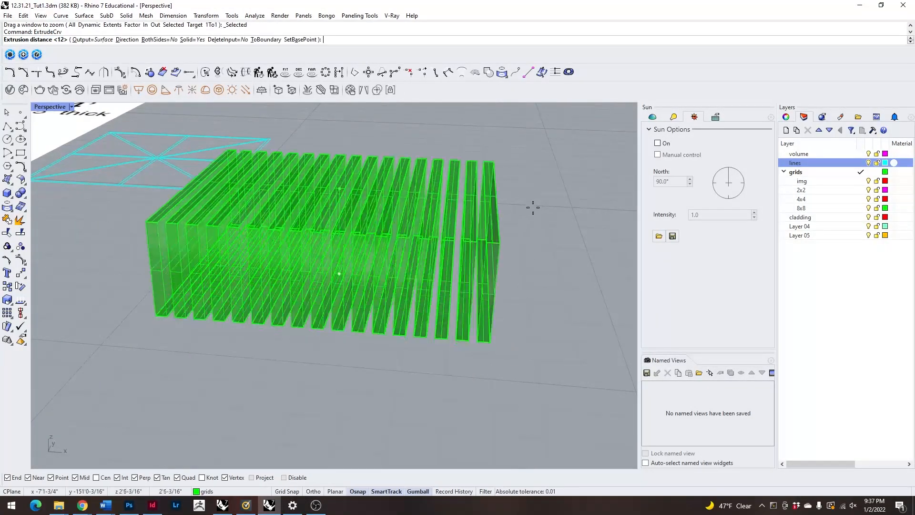
pyautogui.write('1.5"')
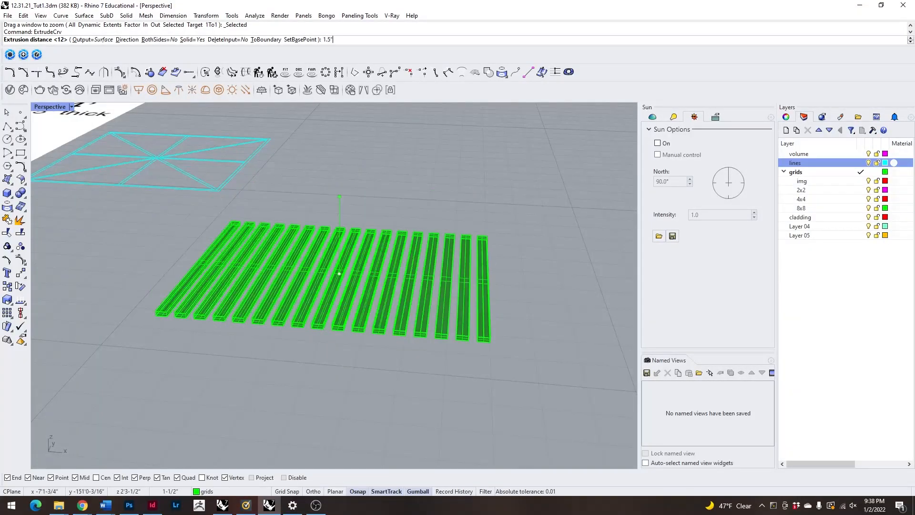
pyautogui.press('BackSpace')
pyautogui.press('BackSpace')
pyautogui.press('BackSpace')
pyautogui.press('BackSpace')
pyautogui.press('Escape')
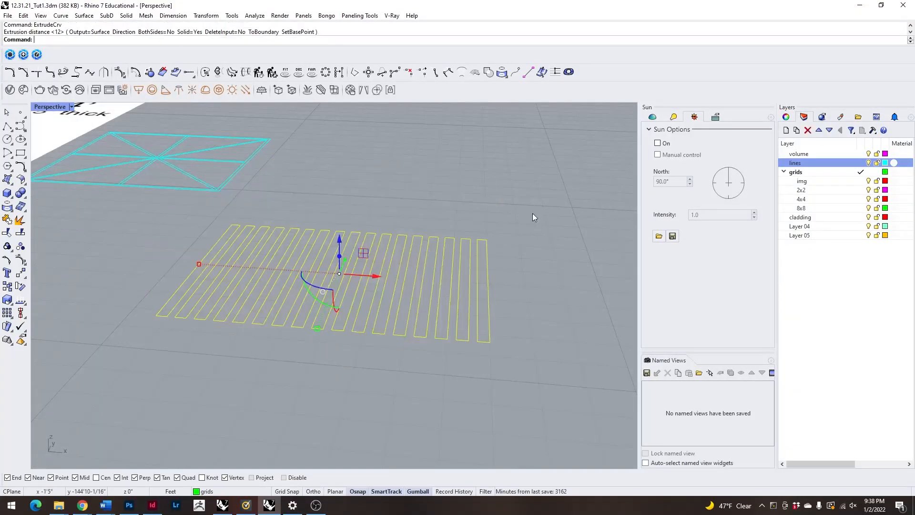
# Group the 17 slat outlines and extrude them upward as solids 1.5" thick.
pyautogui.press('Return')
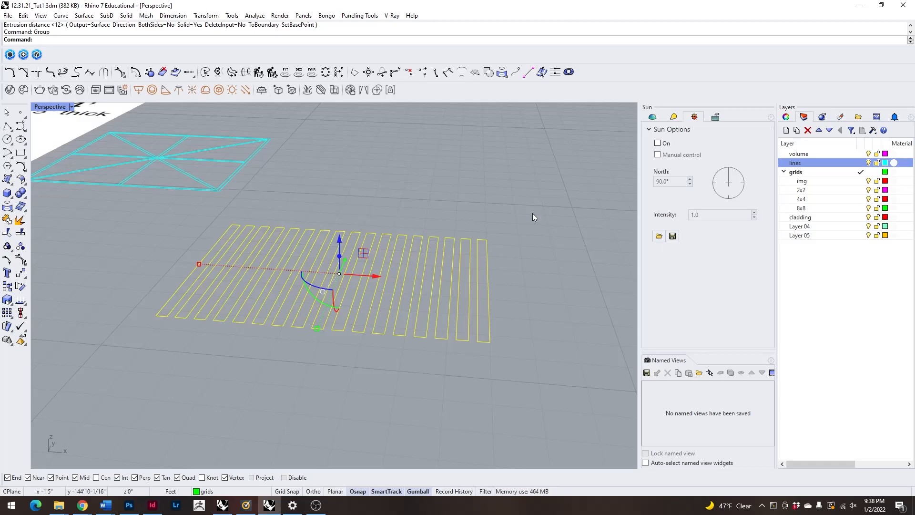
pyautogui.write('ExtrudeCrv')
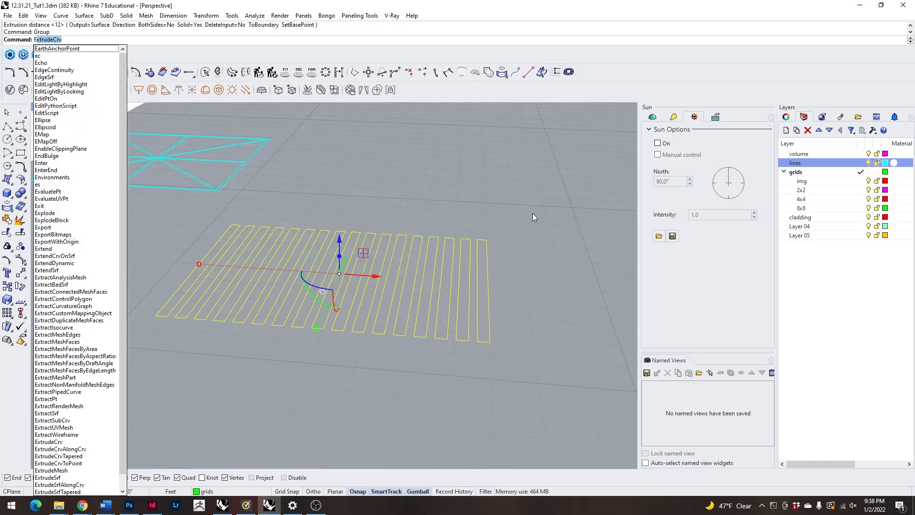
pyautogui.press('Return')
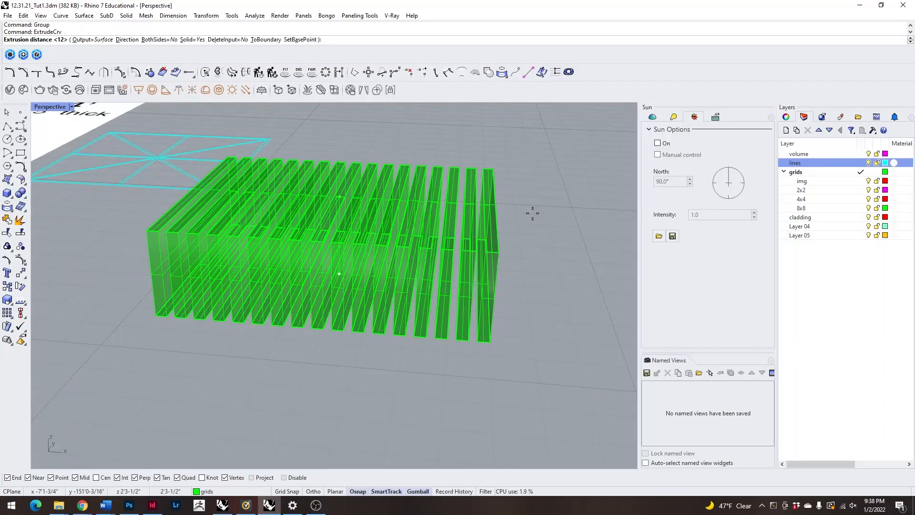
pyautogui.write('1.5')
pyautogui.press('Return')
# Select the extruded slats without their source outlines and group the solids.
pyautogui.moveTo(472, 278); pyautogui.dragTo(548, 253, button='right')
pyautogui.scroll(-5, 534, 248)
pyautogui.moveTo(322, 236)
pyautogui.mouseDown(button='right')
pyautogui.moveTo(371, 253)
pyautogui.moveTo(322, 218)
pyautogui.mouseUp(button='right')
pyautogui.moveTo(292, 196); pyautogui.dragTo(528, 305)
pyautogui.scroll(3, 497, 305)
pyautogui.scroll(8, 497, 302)
pyautogui.keyDown('ctrl'); pyautogui.click(464, 262); pyautogui.keyUp('ctrl')
pyautogui.keyDown('ctrl'); pyautogui.click(464, 262); pyautogui.keyUp('ctrl')
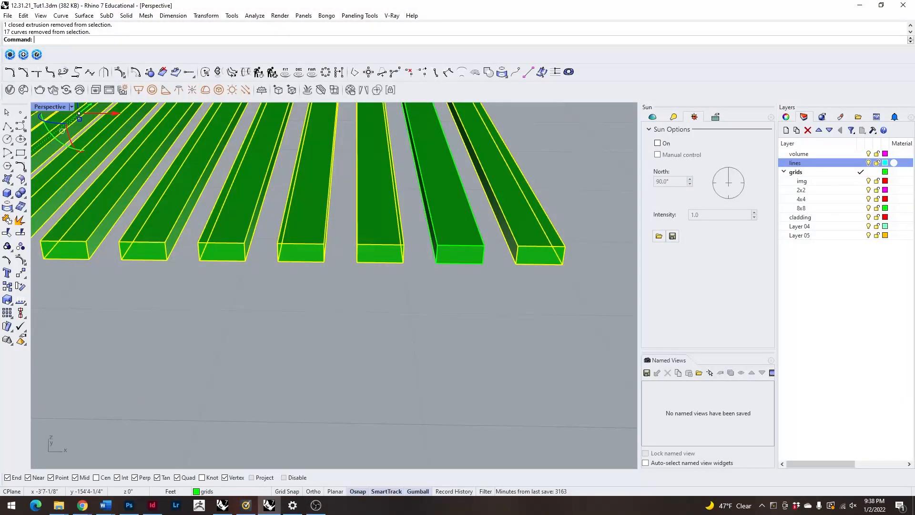
pyautogui.keyDown('shift'); pyautogui.click(456, 243); pyautogui.keyUp('shift')
pyautogui.moveTo(464, 259); pyautogui.dragTo(417, 274, button='right')
pyautogui.scroll(-8, 459, 273)
pyautogui.hotkey('ctrl', 'g')
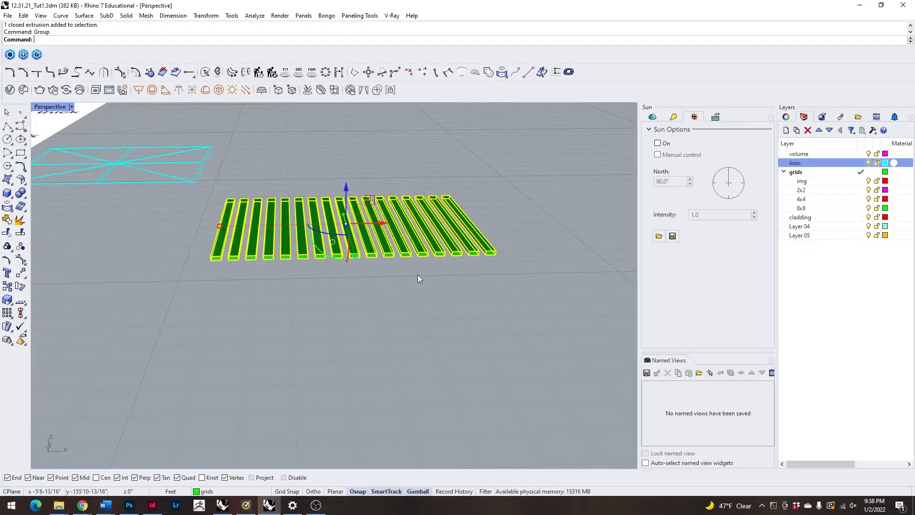
# Assign the grouped slat solids to Layer 05.
pyautogui.rightClick(802, 218)
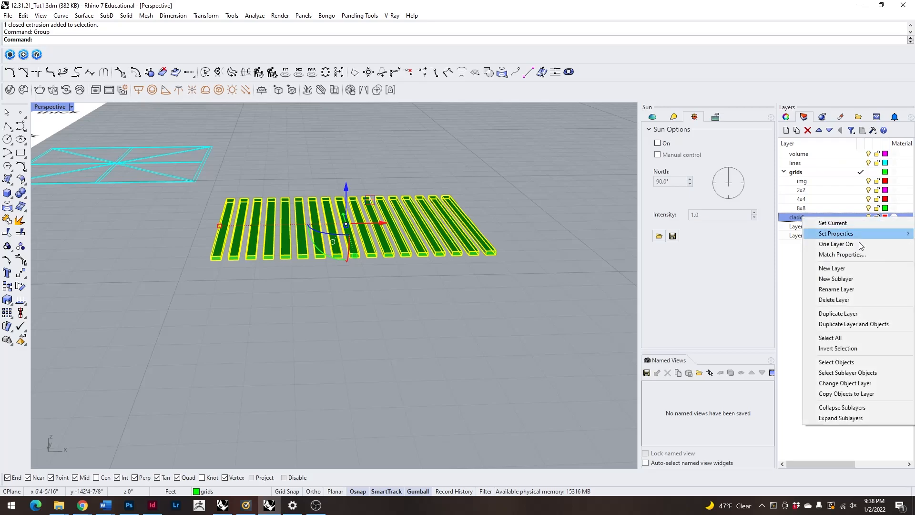
pyautogui.click(796, 289)
pyautogui.rightClick(799, 235)
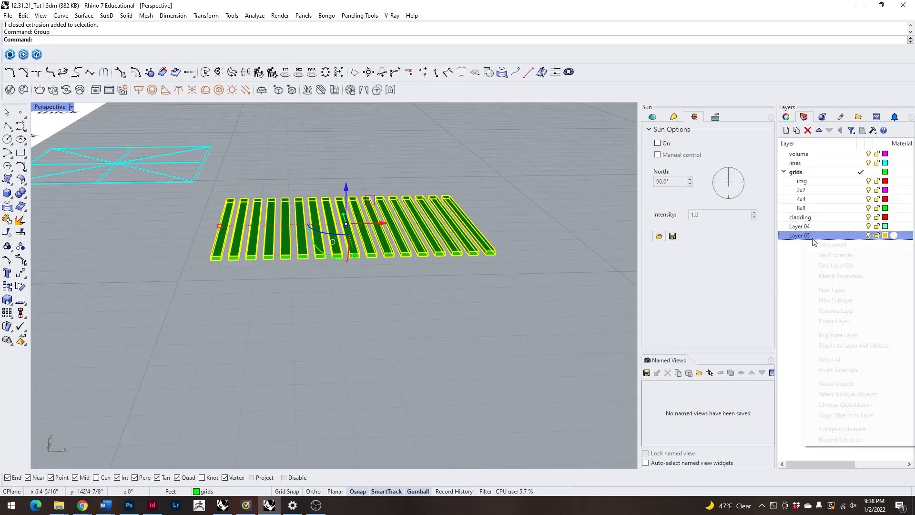
pyautogui.click(846, 405)
# Move the slat panel away from its source outlines to the open ground beside the gridded volume.
pyautogui.moveTo(496, 275); pyautogui.dragTo(431, 264, button='right')
pyautogui.click(426, 266)
pyautogui.scroll(-8, 439, 279)
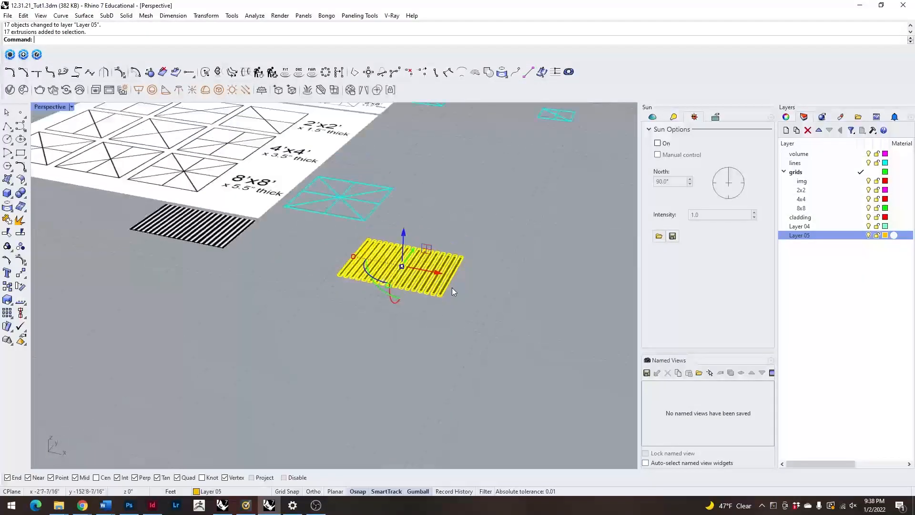
pyautogui.moveTo(313, 273); pyautogui.dragTo(393, 307, button='right')
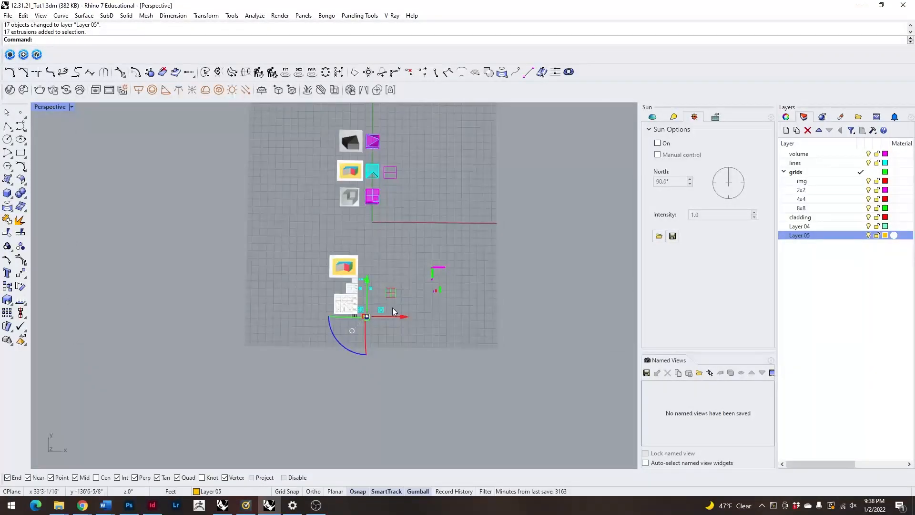
pyautogui.moveTo(390, 294); pyautogui.dragTo(456, 245)
pyautogui.press('Return')
# Rotate the flat slat panel upright so it stands parallel to the magenta grid wall.
pyautogui.moveTo(318, 334); pyautogui.dragTo(452, 308, button='right')
pyautogui.scroll(-8, 425, 305)
pyautogui.scroll(5, 452, 307)
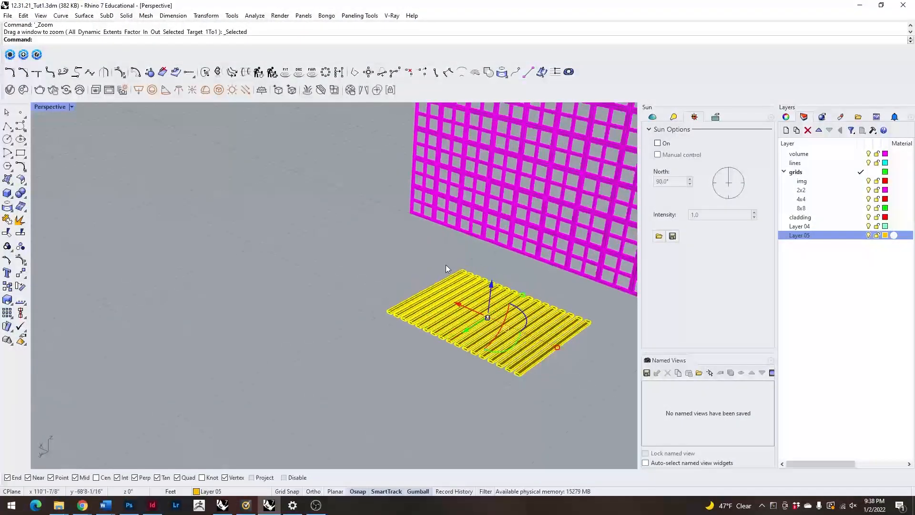
pyautogui.keyDown('shift'); pyautogui.moveTo(494, 335); pyautogui.dragTo(545, 250); pyautogui.keyUp('shift')
pyautogui.moveTo(505, 324); pyautogui.dragTo(330, 371, button='right')
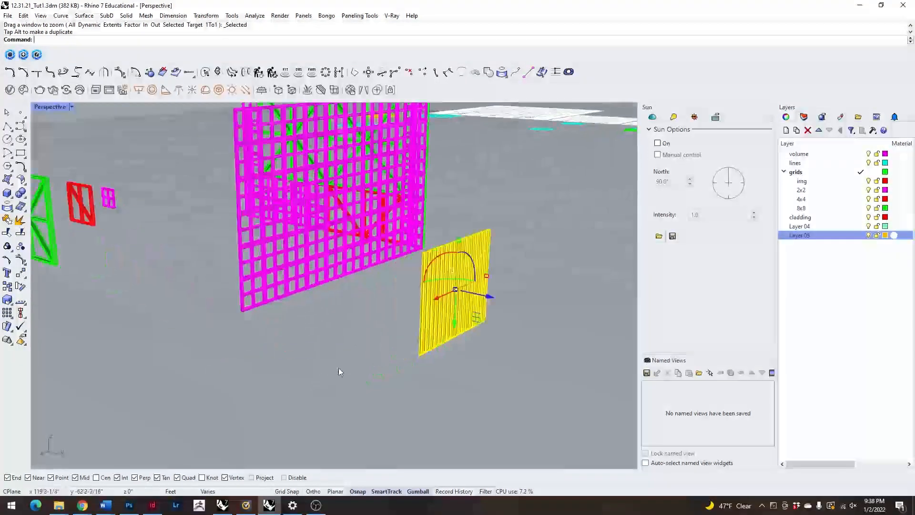
# Copy the upright slat panel from its lower corner onto the lower outer corner of the magenta grid wall.
pyautogui.scroll(10, 408, 374)
pyautogui.write('copy')
pyautogui.press('Return')
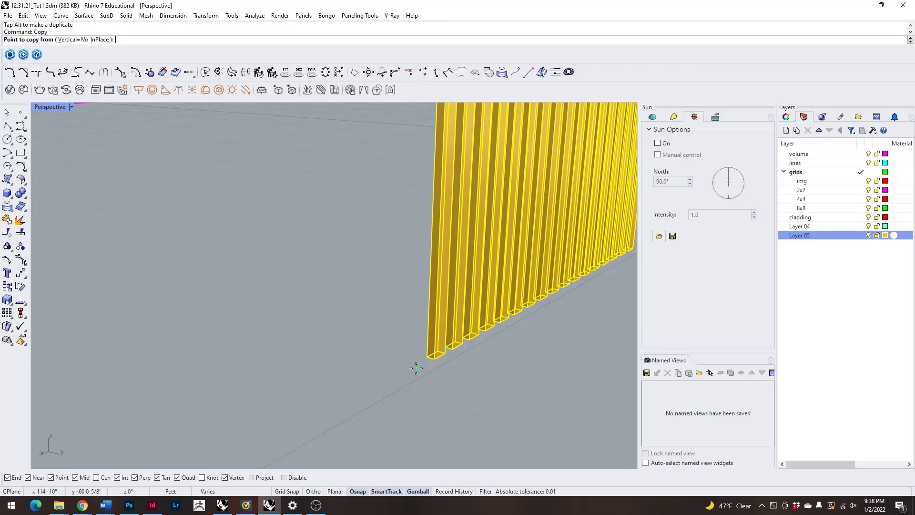
pyautogui.click(426, 358)
pyautogui.scroll(-8, 482, 364)
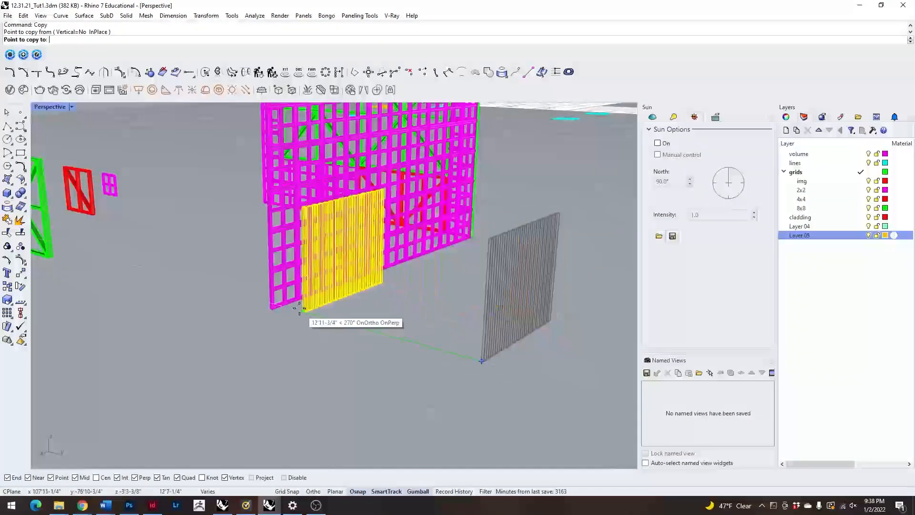
pyautogui.scroll(10, 274, 310)
pyautogui.click(278, 326)
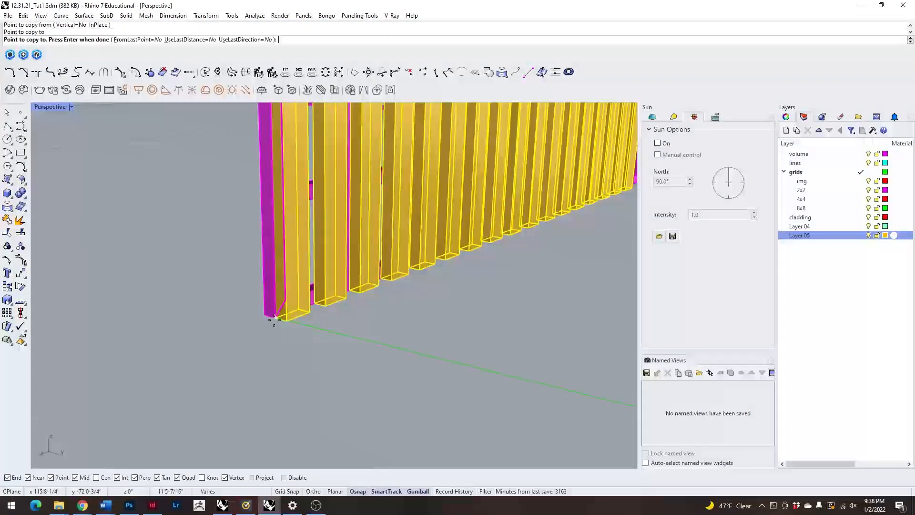
pyautogui.scroll(-5, 329, 362)
pyautogui.press('Return')
# Delete the original slat panel standing in front of the grid wall.
pyautogui.scroll(-12, 337, 377)
pyautogui.click(382, 405)
pyautogui.moveTo(383, 405); pyautogui.dragTo(419, 411, button='right')
pyautogui.click(513, 409)
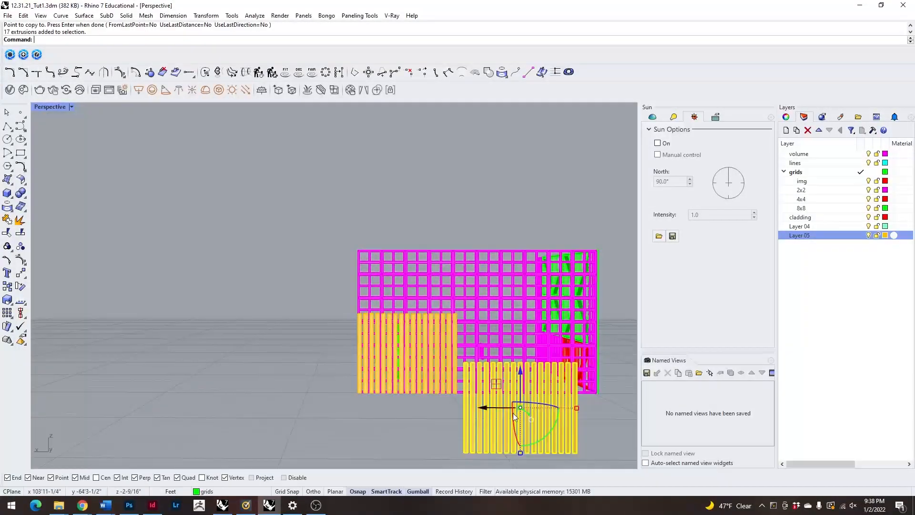
pyautogui.press('Delete')
# Try scaling the slat panel's height down past the base of the grid wall, and undo the scaling.
pyautogui.scroll(-8, 390, 351)
pyautogui.moveTo(390, 351); pyautogui.dragTo(393, 359, button='right')
pyautogui.scroll(18, 396, 336)
pyautogui.click(393, 330)
pyautogui.scroll(-10, 393, 332)
pyautogui.moveTo(273, 404); pyautogui.dragTo(320, 382, button='right')
pyautogui.scroll(12, 391, 304)
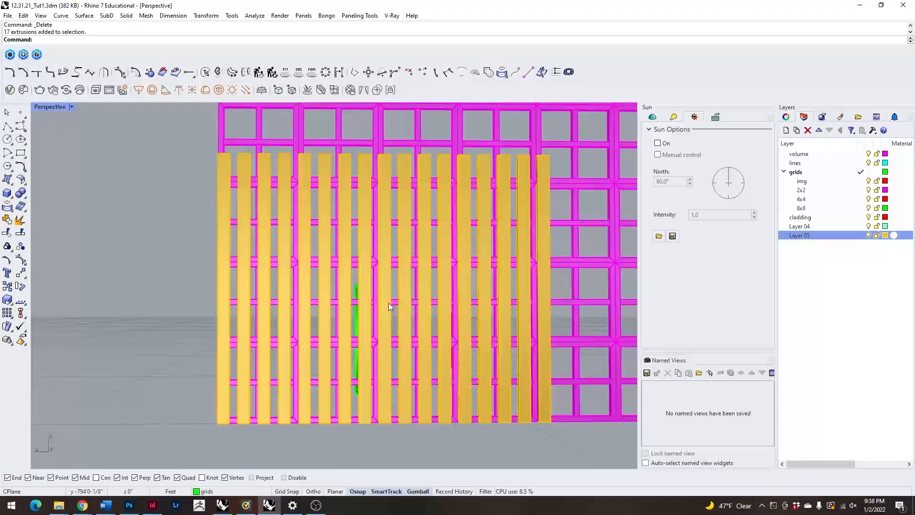
pyautogui.scroll(-10, 390, 339)
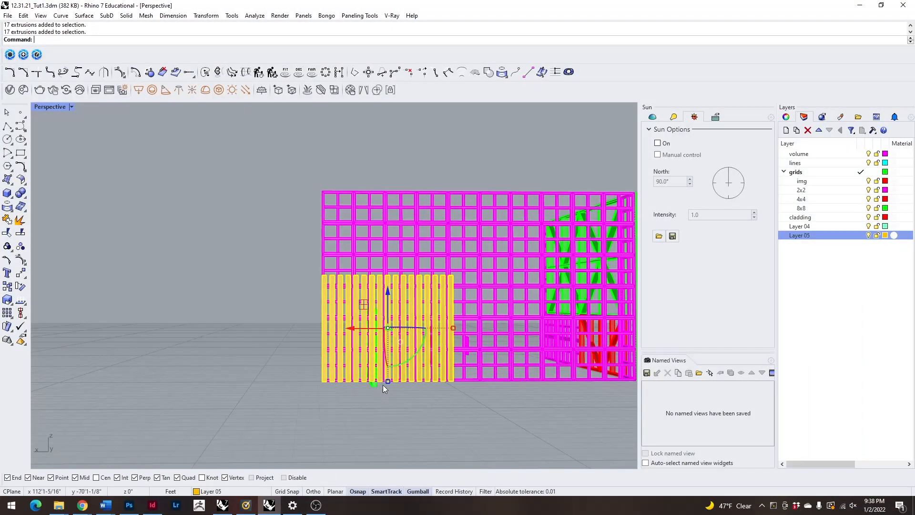
pyautogui.moveTo(388, 381); pyautogui.dragTo(384, 422)
pyautogui.hotkey('ctrl', 'z')
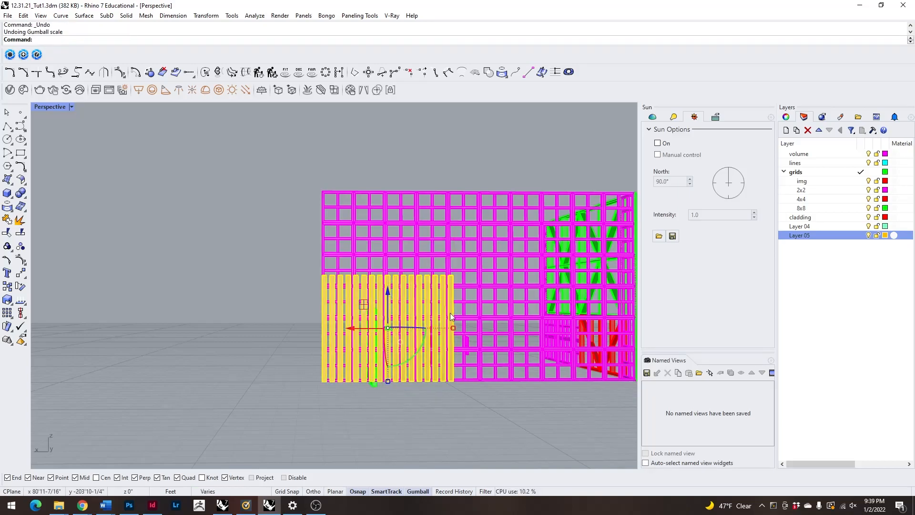
pyautogui.scroll(-9, 350, 276)
pyautogui.scroll(6, 348, 280)
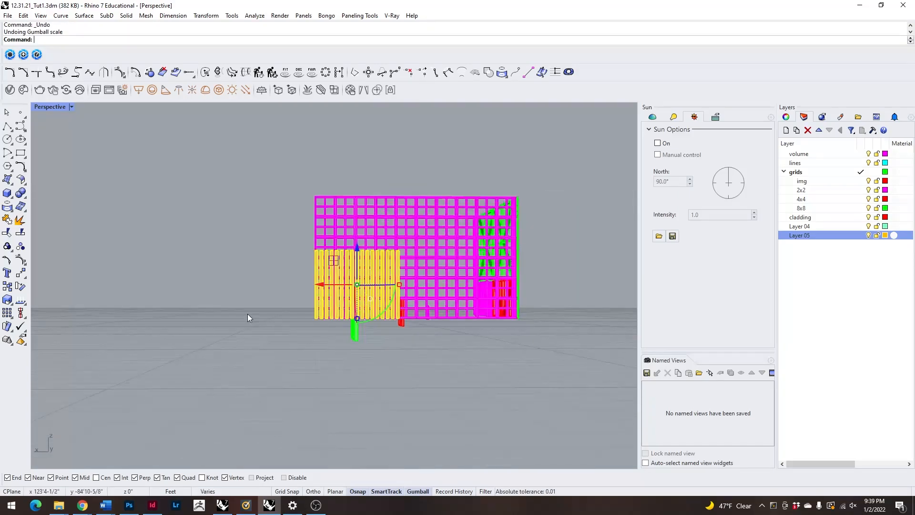
pyautogui.click(247, 318)
pyautogui.moveTo(248, 319); pyautogui.dragTo(288, 349, button='right')
pyautogui.scroll(9, 376, 303)
pyautogui.click(378, 301)
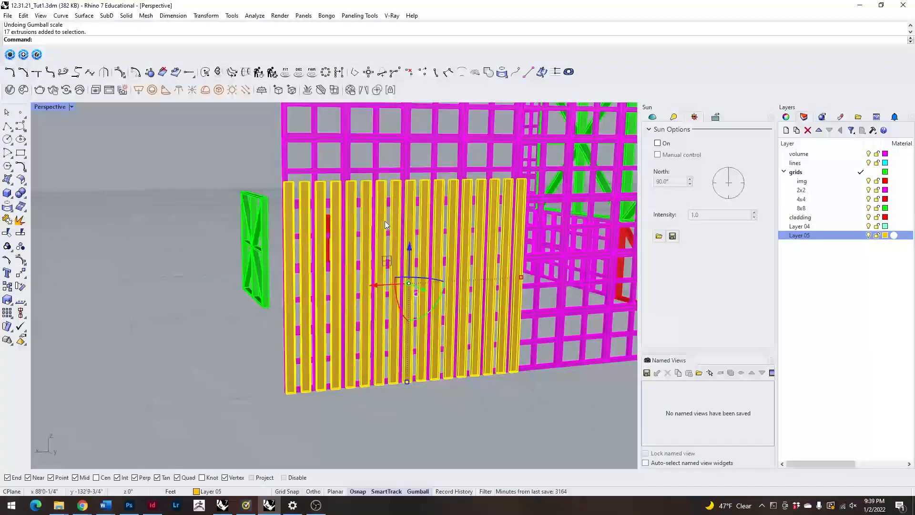
pyautogui.click(169, 383)
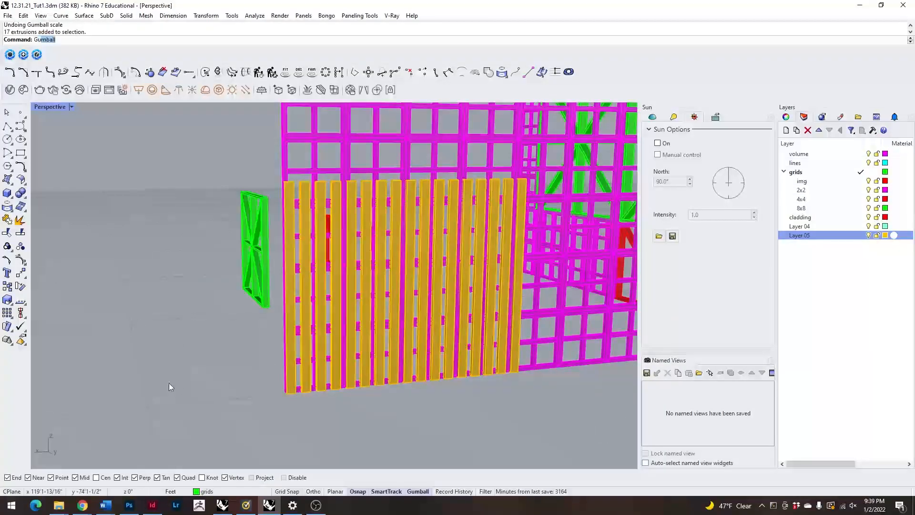
pyautogui.press('Return')
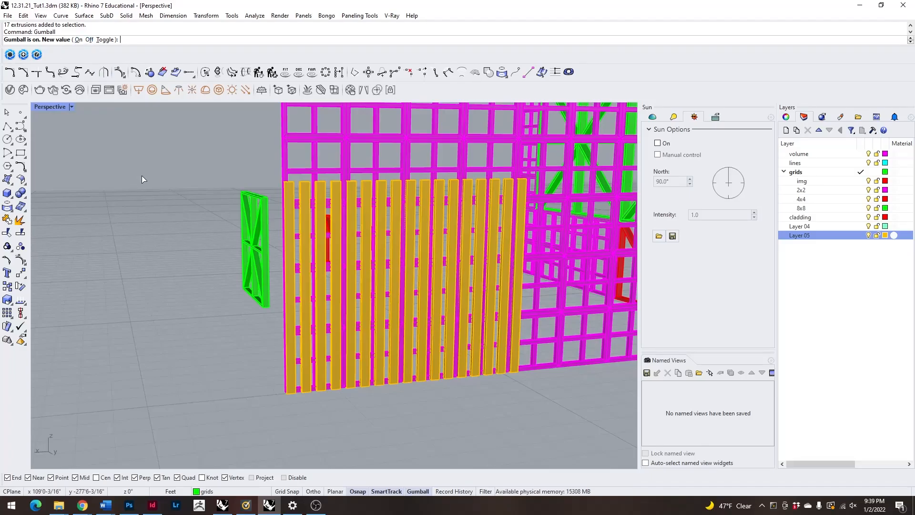
pyautogui.press('Return')
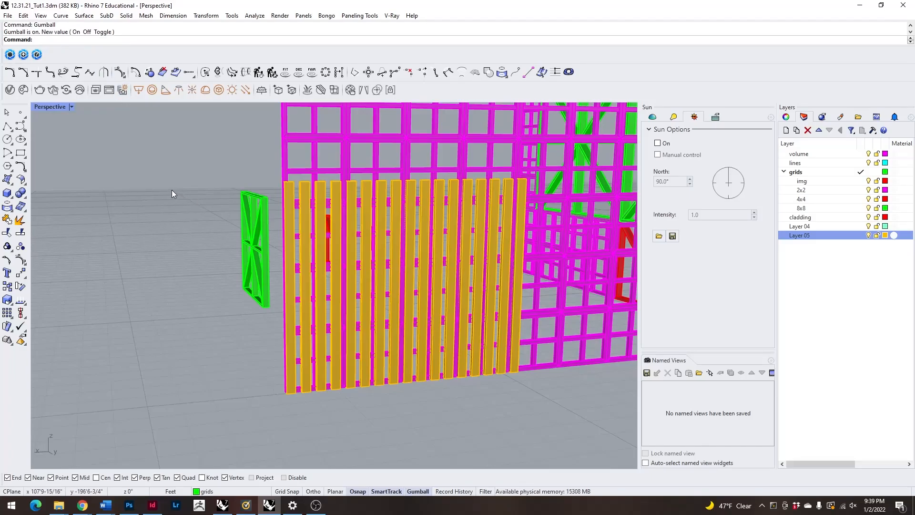
# Try stretching the slat panel vertically with a freehand gumball scale, and undo the scaling.
pyautogui.scroll(-5, 362, 344)
pyautogui.scroll(4, 333, 310)
pyautogui.scroll(-4, 336, 317)
pyautogui.moveTo(340, 322); pyautogui.dragTo(345, 424)
pyautogui.hotkey('ctrl', 'z')
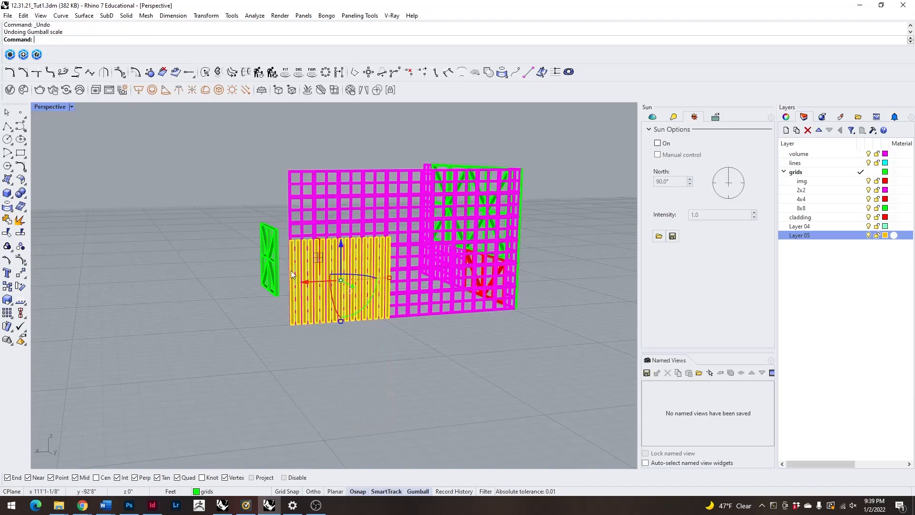
pyautogui.click(253, 315)
# Scale the slat panel in one direction from its lower outer corner so its upper edge meets the top of the magenta grid wall.
pyautogui.scroll(3, 282, 262)
pyautogui.click(289, 280)
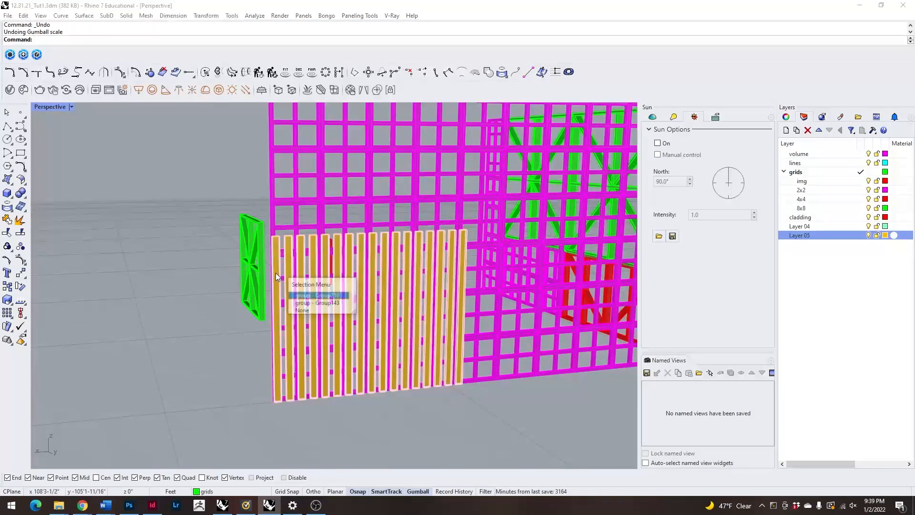
pyautogui.click(307, 304)
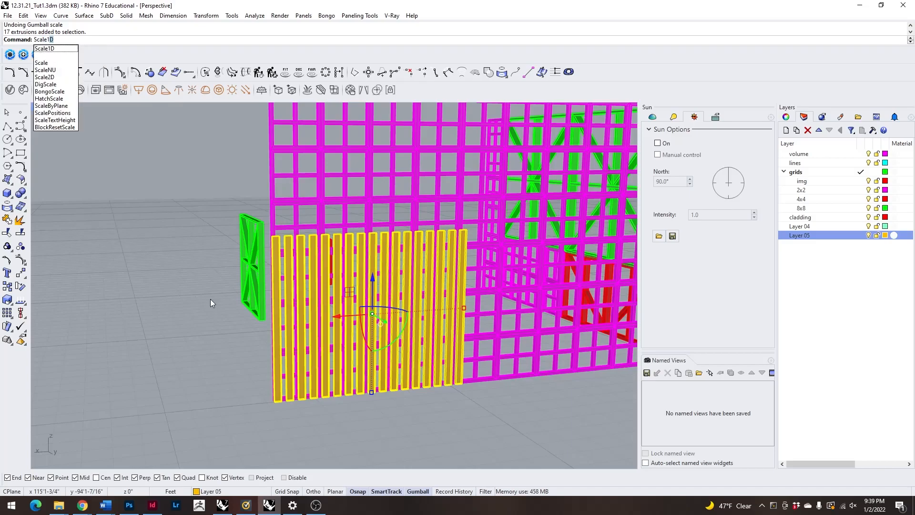
pyautogui.press('Return')
pyautogui.scroll(-7, 237, 273)
pyautogui.moveTo(236, 272); pyautogui.dragTo(279, 333, button='right')
pyautogui.scroll(9, 276, 341)
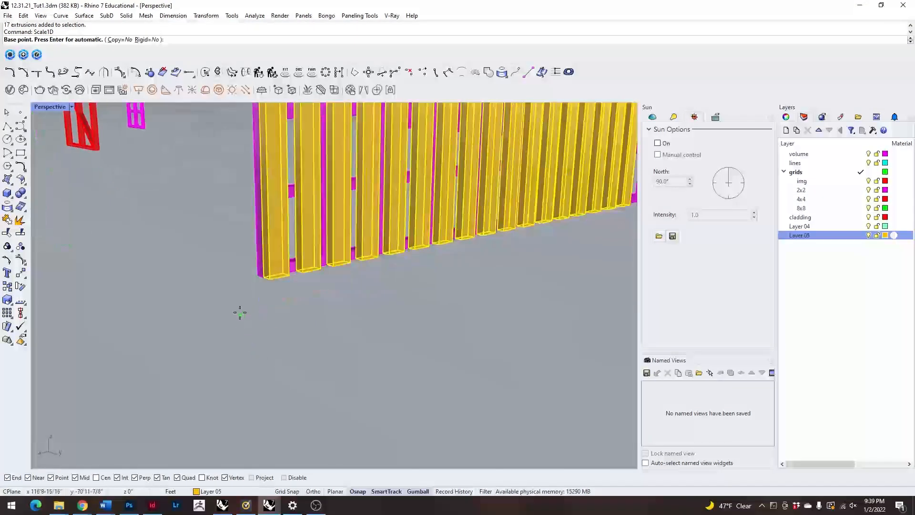
pyautogui.scroll(6, 267, 284)
pyautogui.click(263, 290)
pyautogui.scroll(-10, 301, 381)
pyautogui.scroll(7, 302, 179)
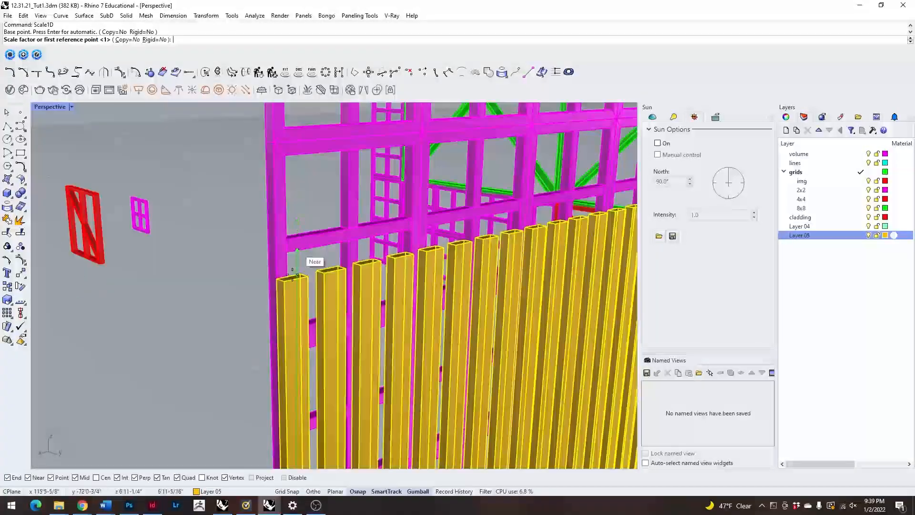
pyautogui.click(288, 284)
pyautogui.scroll(-6, 289, 284)
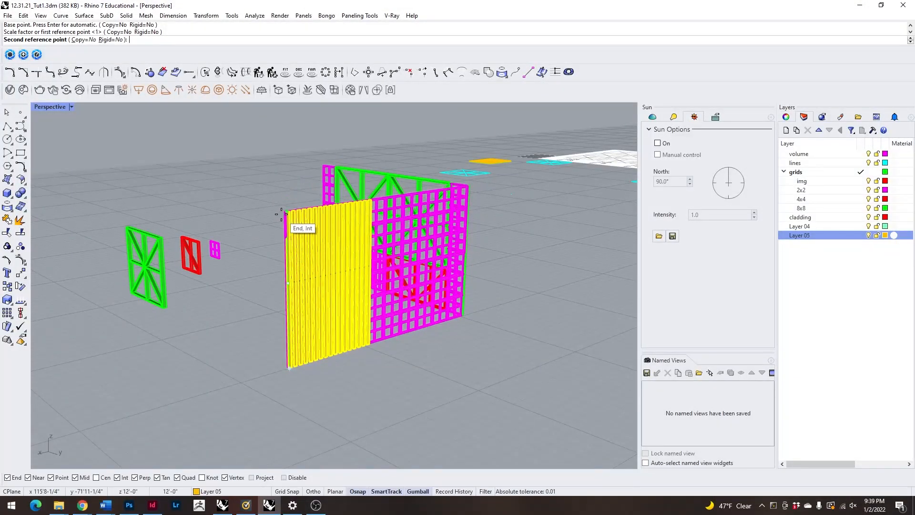
pyautogui.scroll(6, 289, 208)
pyautogui.click(288, 210)
pyautogui.click(208, 199)
# Ungroup the stretched slat panel on the magenta grid wall into individual slats.
pyautogui.scroll(-8, 268, 243)
pyautogui.moveTo(266, 245); pyautogui.dragTo(123, 255, button='right')
pyautogui.scroll(9, 330, 264)
pyautogui.scroll(-4, 247, 259)
pyautogui.moveTo(247, 258); pyautogui.dragTo(298, 235, button='right')
pyautogui.scroll(6, 299, 235)
pyautogui.click(312, 257)
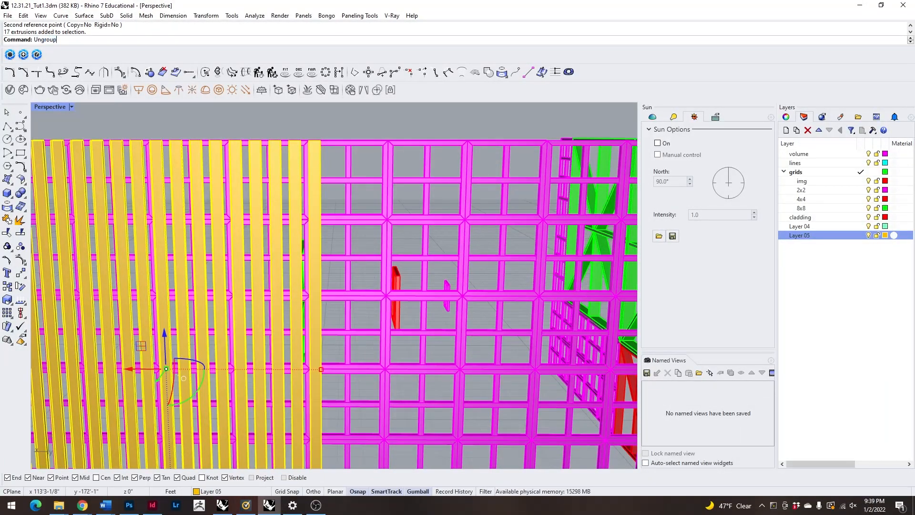
pyautogui.click(365, 133)
# Delete the last slat at the panel's inner edge, next to the open part of the grid wall.
pyautogui.scroll(-3, 361, 134)
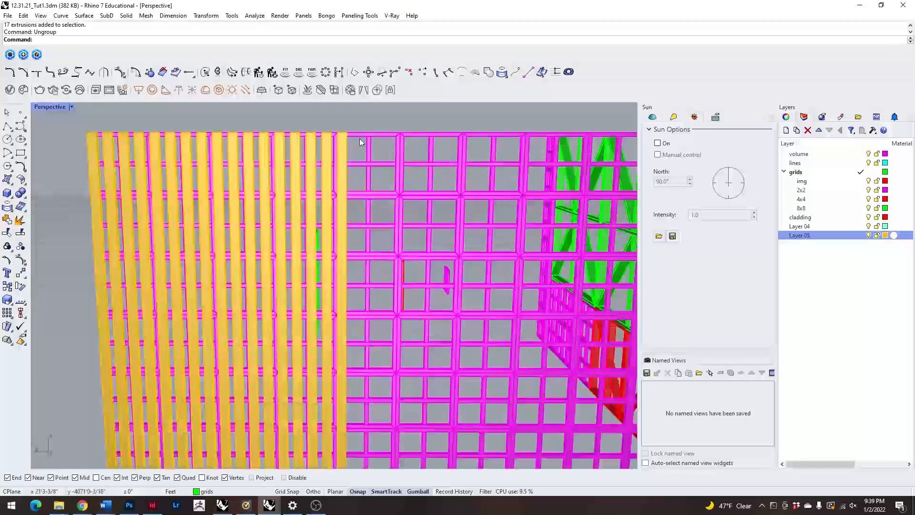
pyautogui.click(342, 154)
pyautogui.press('Delete')
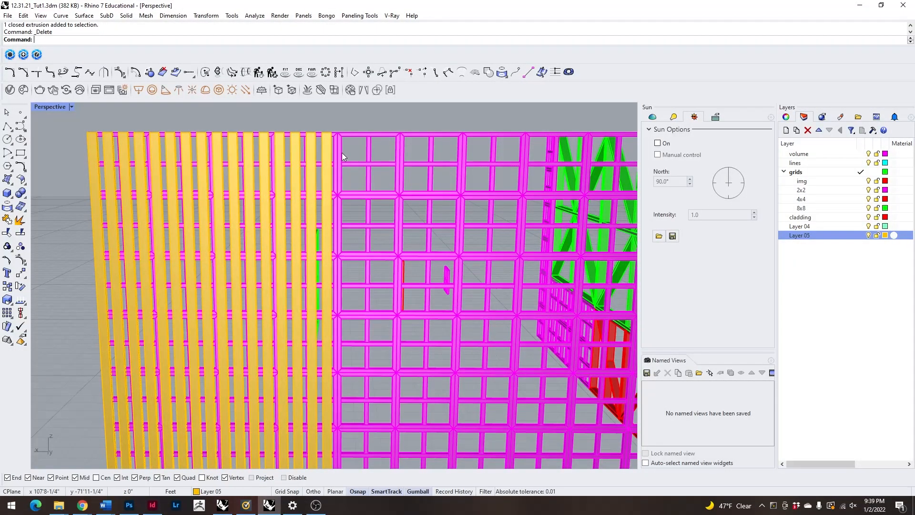
# Group all the remaining slats on the grid wall into one panel.
pyautogui.scroll(-5, 341, 152)
pyautogui.moveTo(373, 211); pyautogui.dragTo(320, 157, button='right')
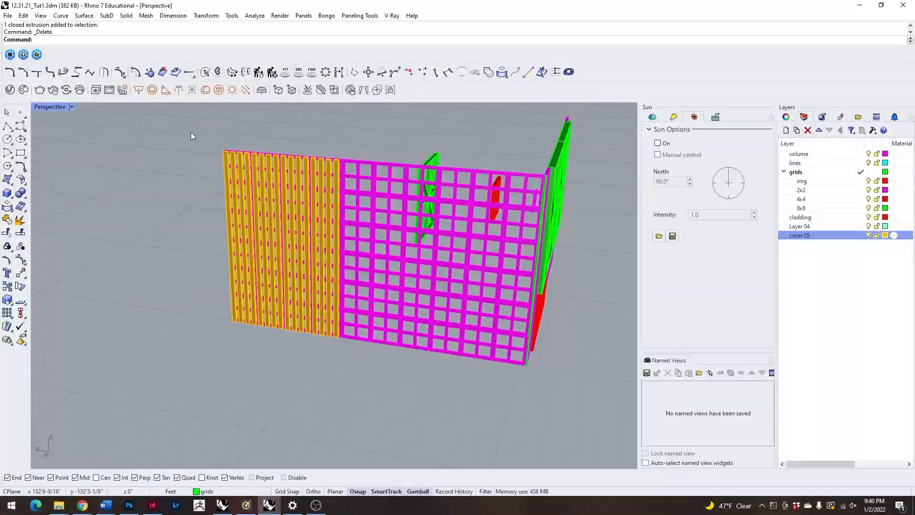
pyautogui.moveTo(379, 368); pyautogui.dragTo(379, 368)
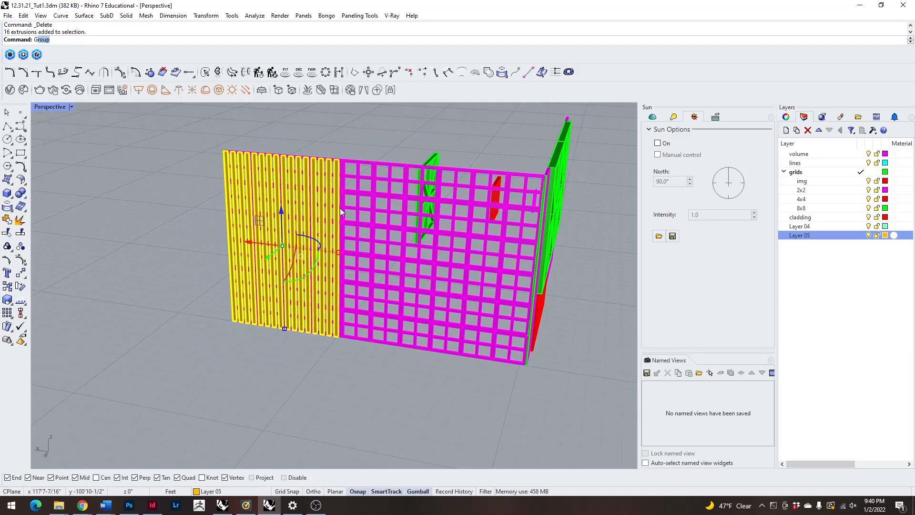
# Try rotating the slat panel about its vertical axis, and undo the rotation.
pyautogui.moveTo(320, 241); pyautogui.dragTo(288, 209)
pyautogui.moveTo(201, 234); pyautogui.dragTo(240, 291, button='right')
pyautogui.hotkey('ctrl', 'z')
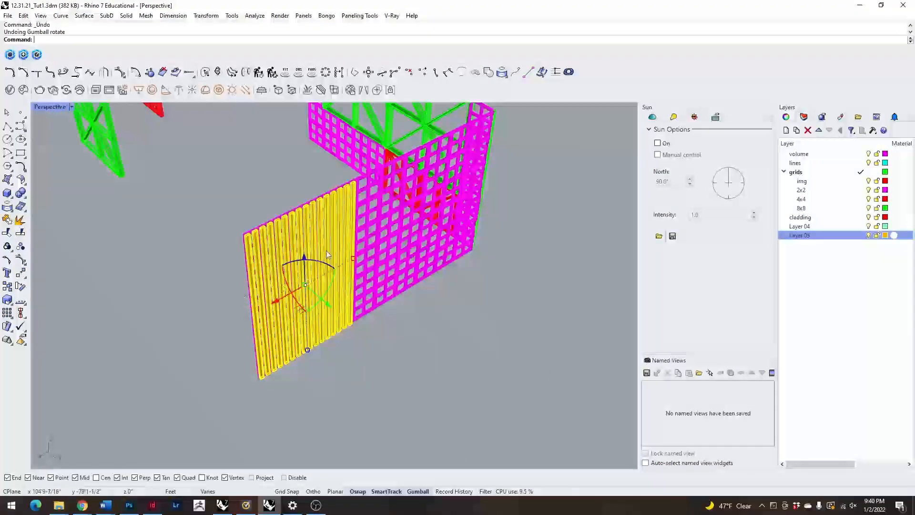
# Rotate a copy of the slat panel parallel to the green-framed wall and move it by its upper corner onto that wall's upper outer corner.
pyautogui.keyDown('shift'); pyautogui.moveTo(320, 265); pyautogui.dragTo(252, 253); pyautogui.keyUp('shift')
pyautogui.scroll(8, 253, 226)
pyautogui.write('M')
pyautogui.press('Return')
pyautogui.click(288, 220)
pyautogui.scroll(-10, 358, 325)
pyautogui.scroll(8, 285, 192)
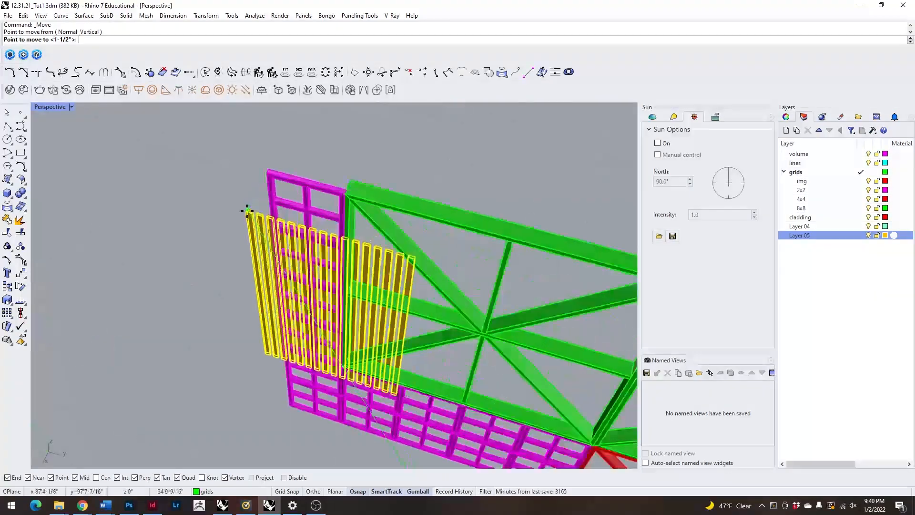
pyautogui.click(264, 177)
pyautogui.scroll(-3, 225, 293)
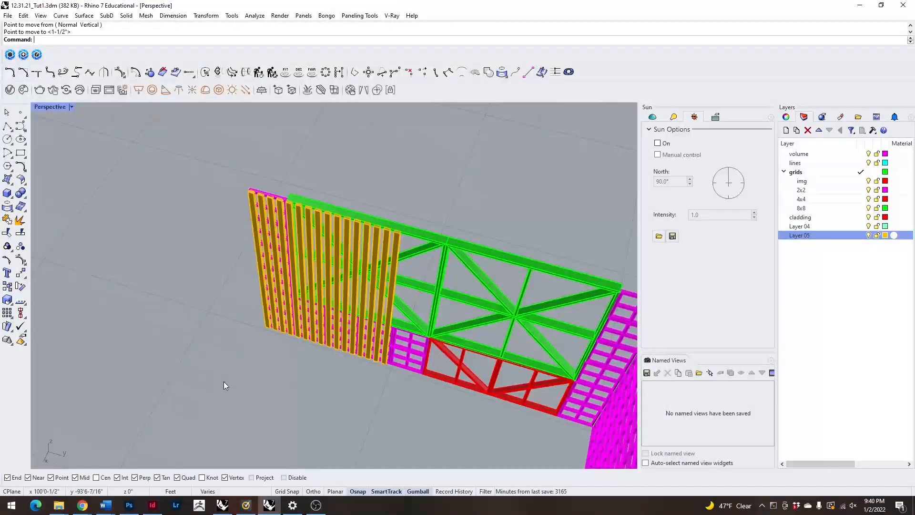
# Inspect the slat panels on both walls from several sides, selecting the panel on the green-framed wall to check its placement.
pyautogui.moveTo(220, 378); pyautogui.dragTo(302, 282, button='right')
pyautogui.scroll(-10, 354, 263)
pyautogui.moveTo(353, 263); pyautogui.dragTo(272, 287, button='right')
pyautogui.scroll(10, 340, 295)
pyautogui.scroll(-12, 383, 316)
pyautogui.moveTo(434, 282); pyautogui.dragTo(281, 276, button='right')
pyautogui.scroll(12, 333, 325)
pyautogui.scroll(8, 241, 206)
pyautogui.click(249, 233)
pyautogui.scroll(-10, 251, 234)
pyautogui.click(220, 202)
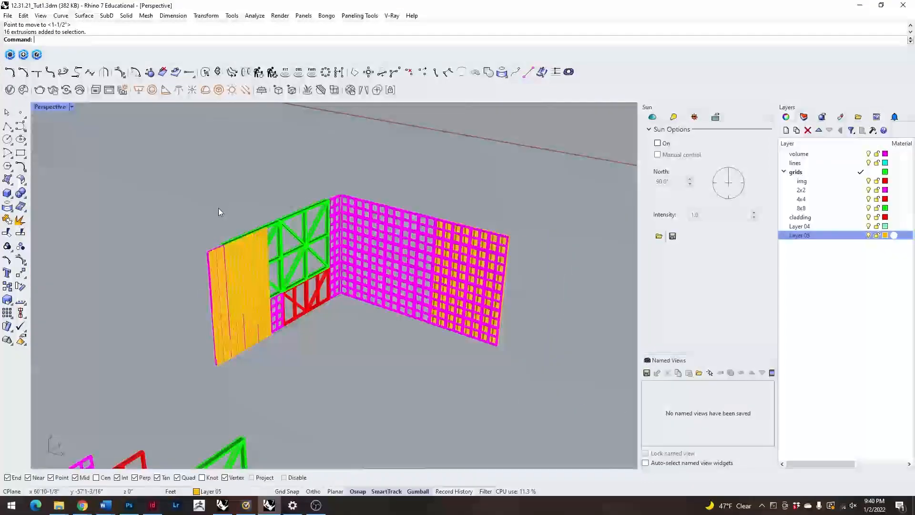
pyautogui.moveTo(220, 201); pyautogui.dragTo(401, 244, button='right')
pyautogui.scroll(6, 401, 244)
pyautogui.click(394, 238)
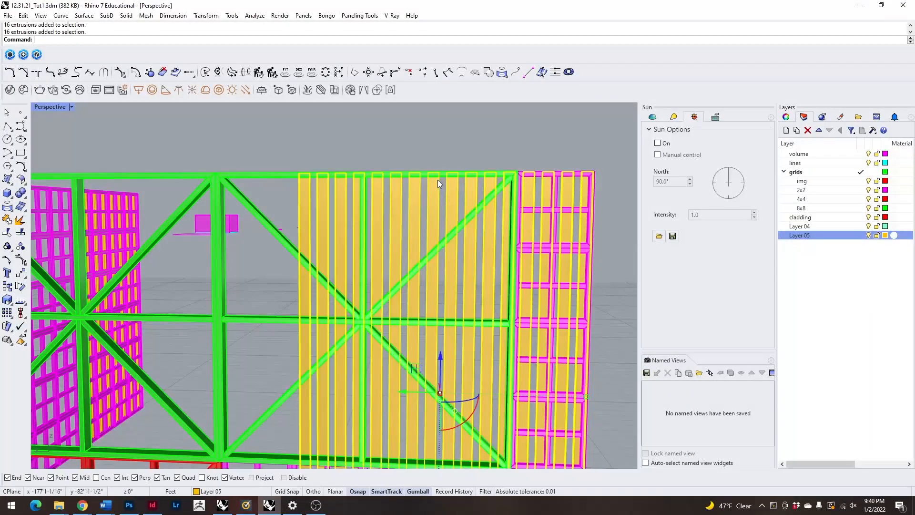
pyautogui.scroll(-7, 439, 180)
pyautogui.click(422, 151)
# Examine the whole clad corner from above, selecting its slat and magenta grid groups in turn.
pyautogui.scroll(-9, 341, 306)
pyautogui.moveTo(341, 306); pyautogui.dragTo(376, 320, button='right')
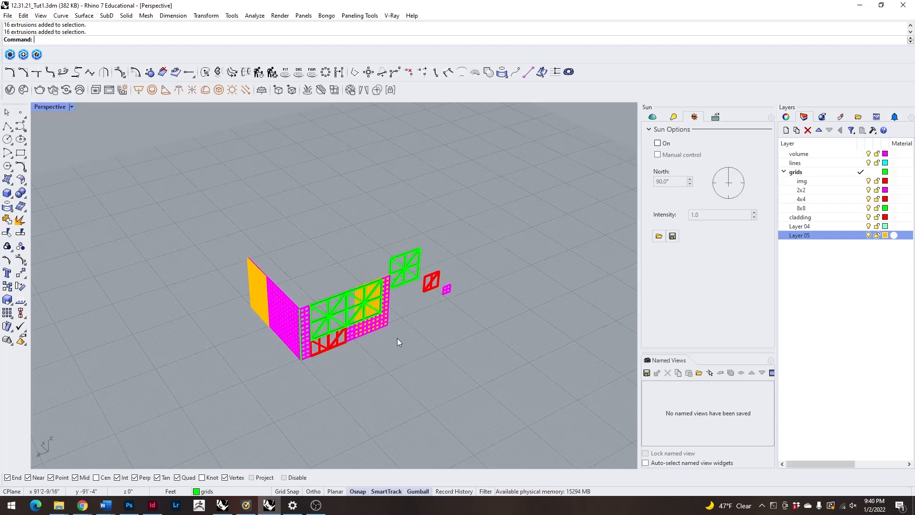
pyautogui.moveTo(404, 297); pyautogui.dragTo(294, 271, button='right')
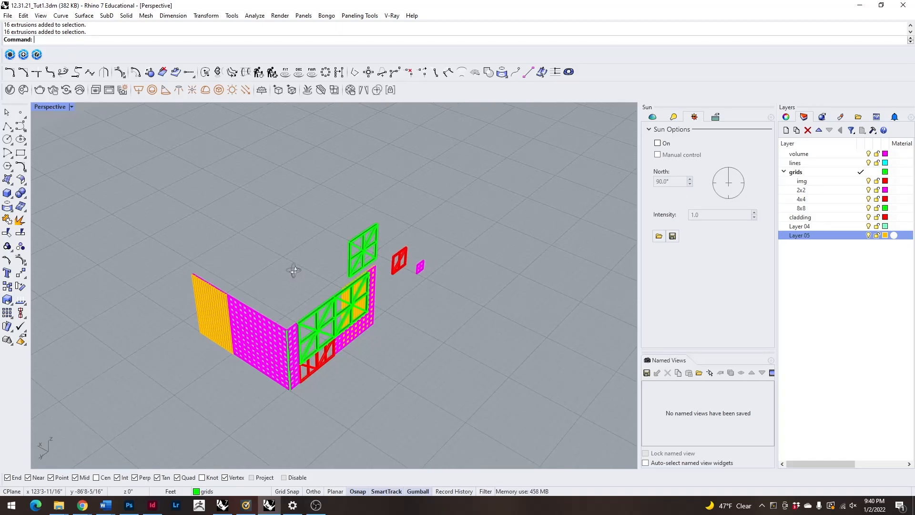
pyautogui.moveTo(294, 271)
pyautogui.mouseDown(button='right')
pyautogui.moveTo(280, 270)
pyautogui.moveTo(301, 271)
pyautogui.moveTo(316, 253)
pyautogui.moveTo(284, 269)
pyautogui.moveTo(282, 281)
pyautogui.mouseUp(button='right')
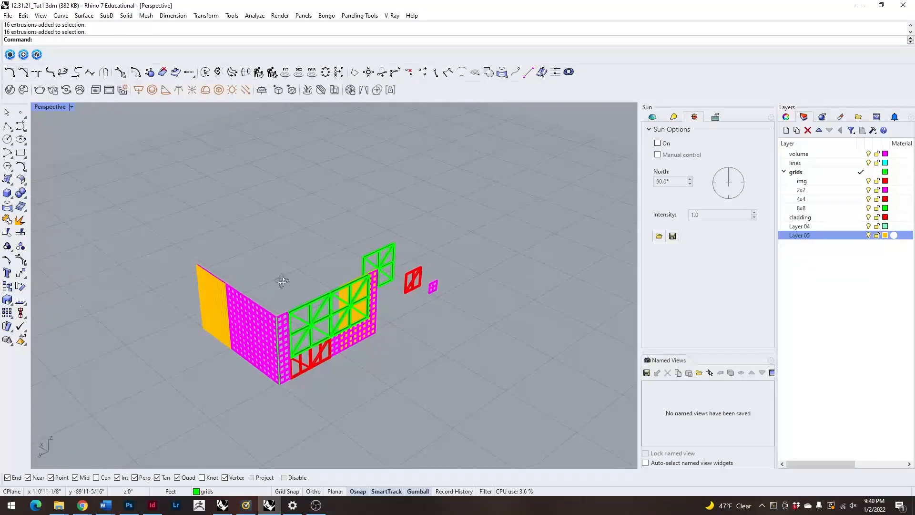
pyautogui.click(219, 295)
pyautogui.click(304, 263)
pyautogui.click(285, 324)
pyautogui.click(295, 267)
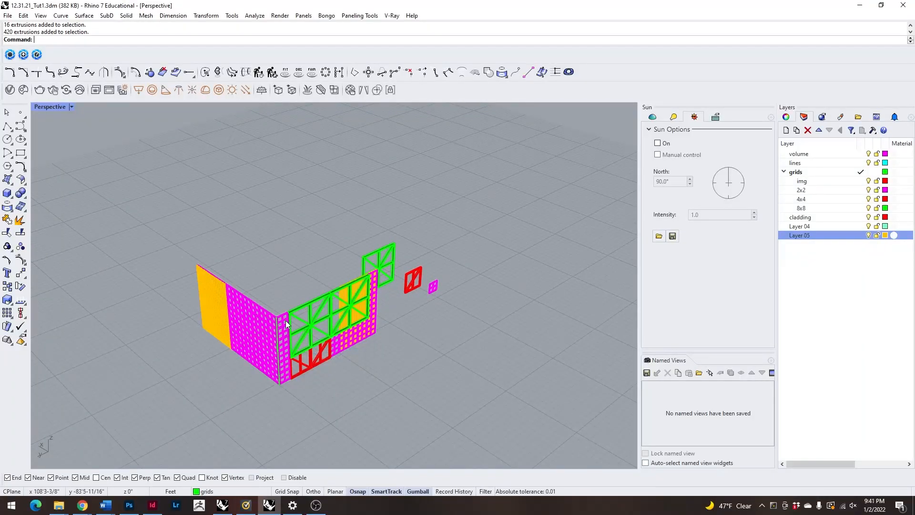